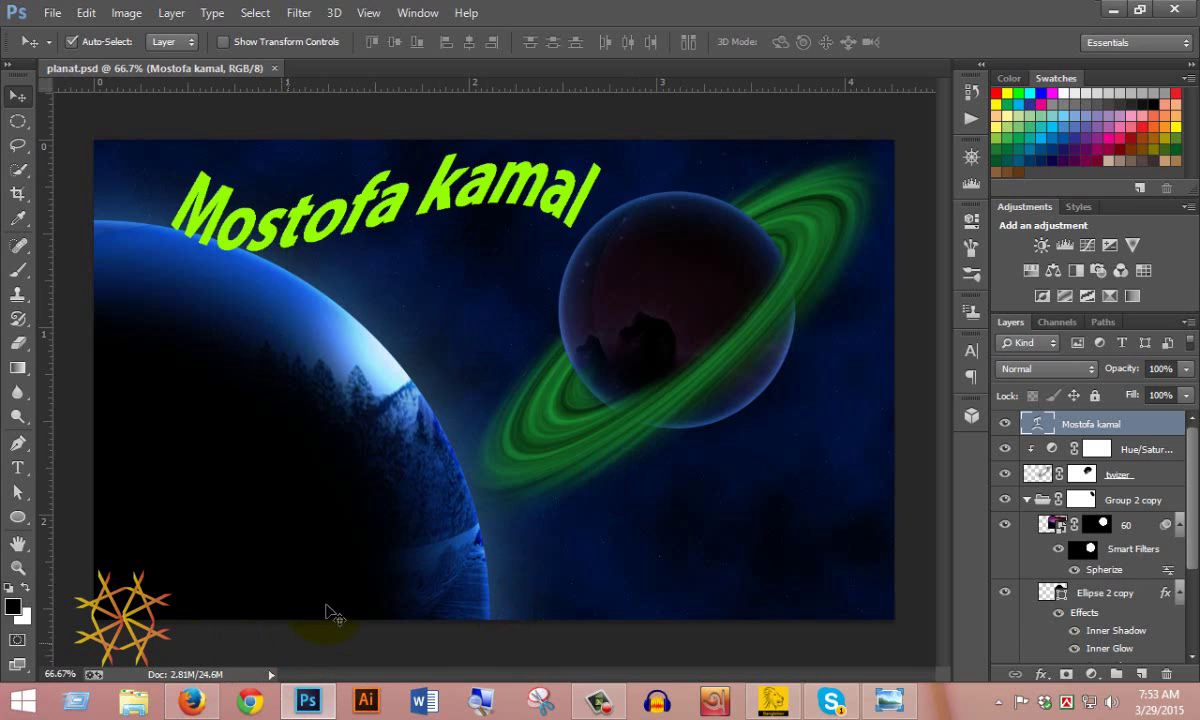
- Switch to Firefox and look through the Design your photo and creativity Facebook group's tutorial and download posts
{"action": "left_click", "coordinate": [201, 708]}
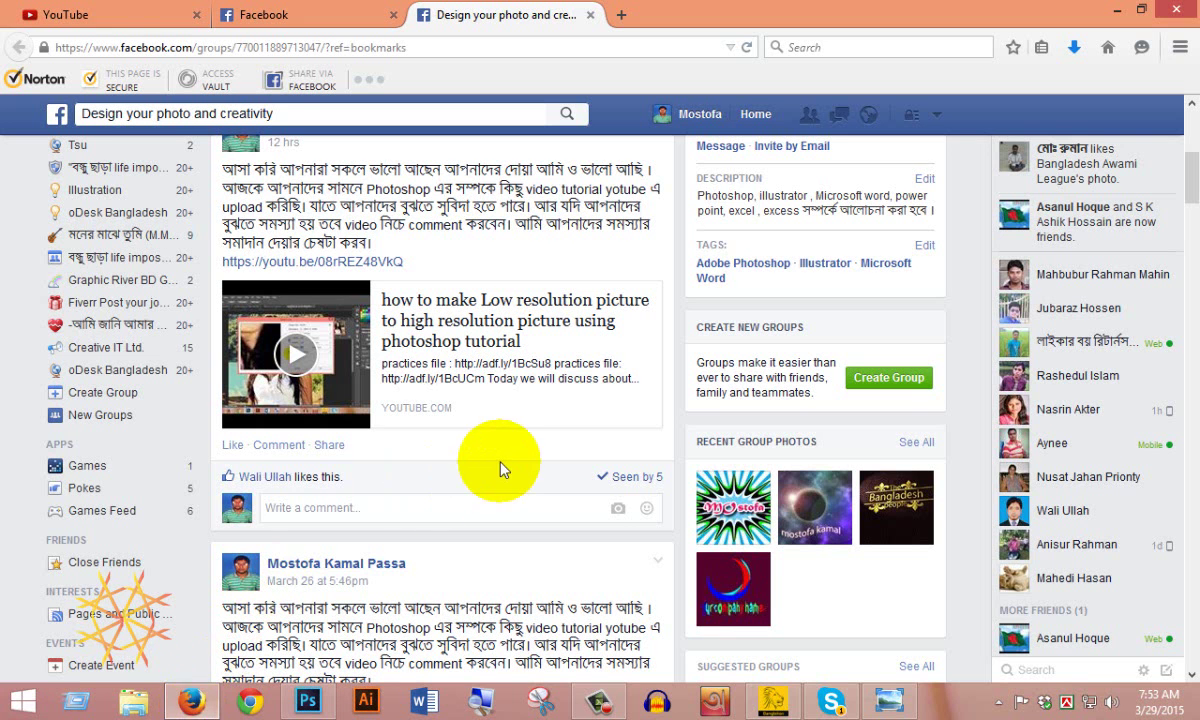
{"action": "scroll", "coordinate": [500, 470], "scroll_direction": "down", "scroll_amount": 5}
{"action": "scroll", "coordinate": [500, 470], "scroll_direction": "up", "scroll_amount": 10}
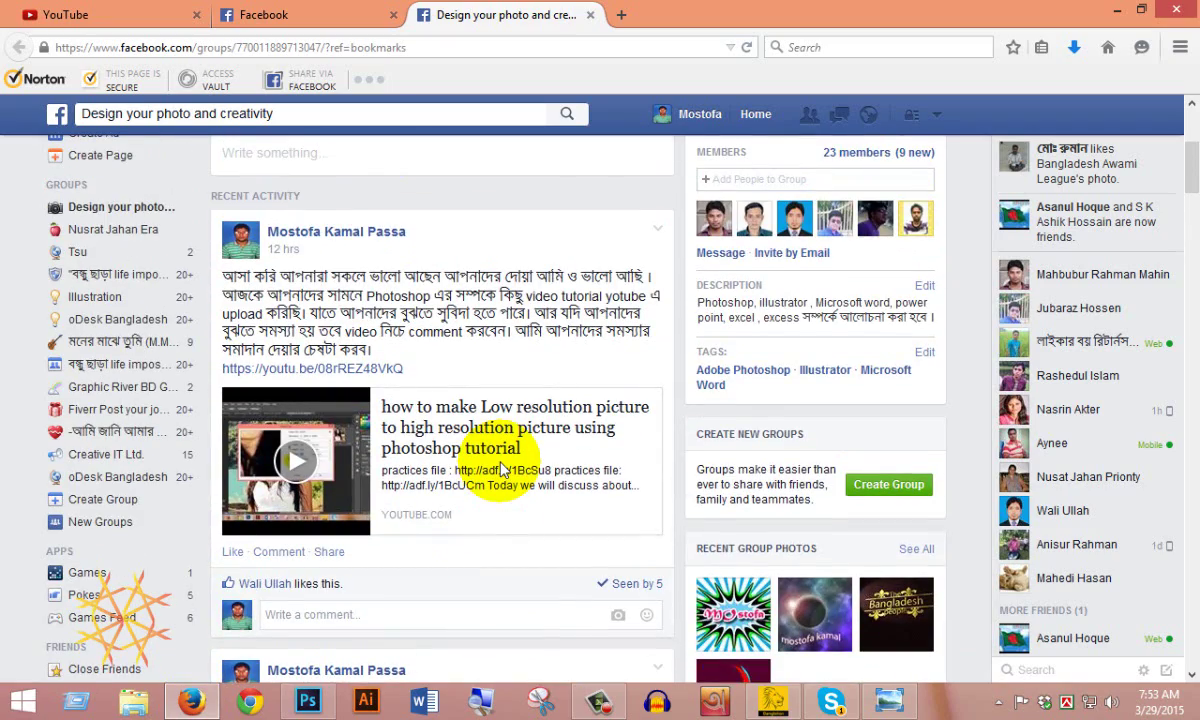
{"action": "scroll", "coordinate": [503, 470], "scroll_direction": "up", "scroll_amount": 4}
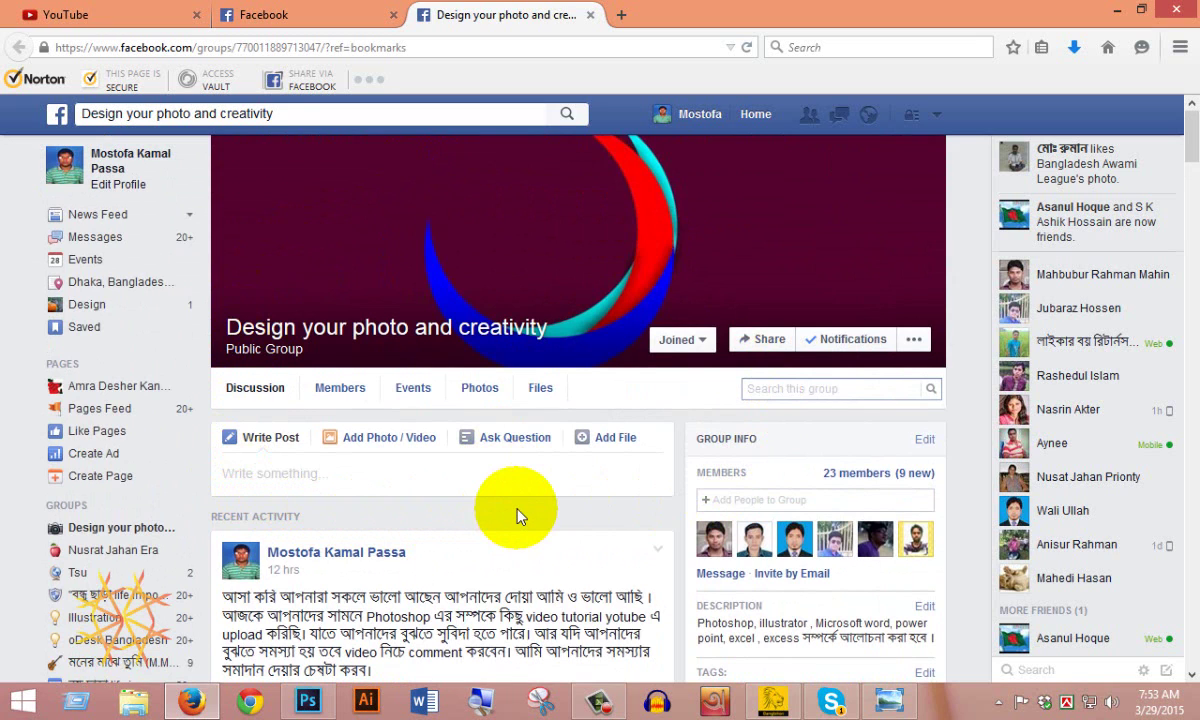
{"action": "scroll", "coordinate": [517, 515], "scroll_direction": "down", "scroll_amount": 3}
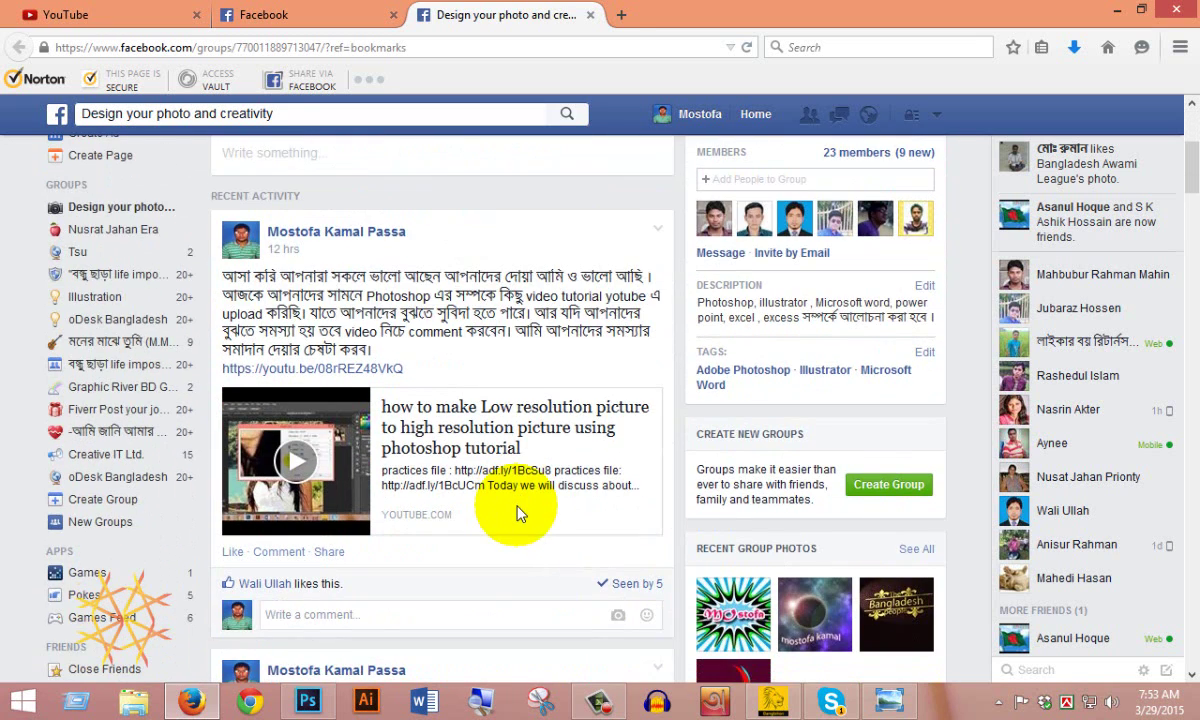
{"action": "scroll", "coordinate": [517, 513], "scroll_direction": "down", "scroll_amount": 10}
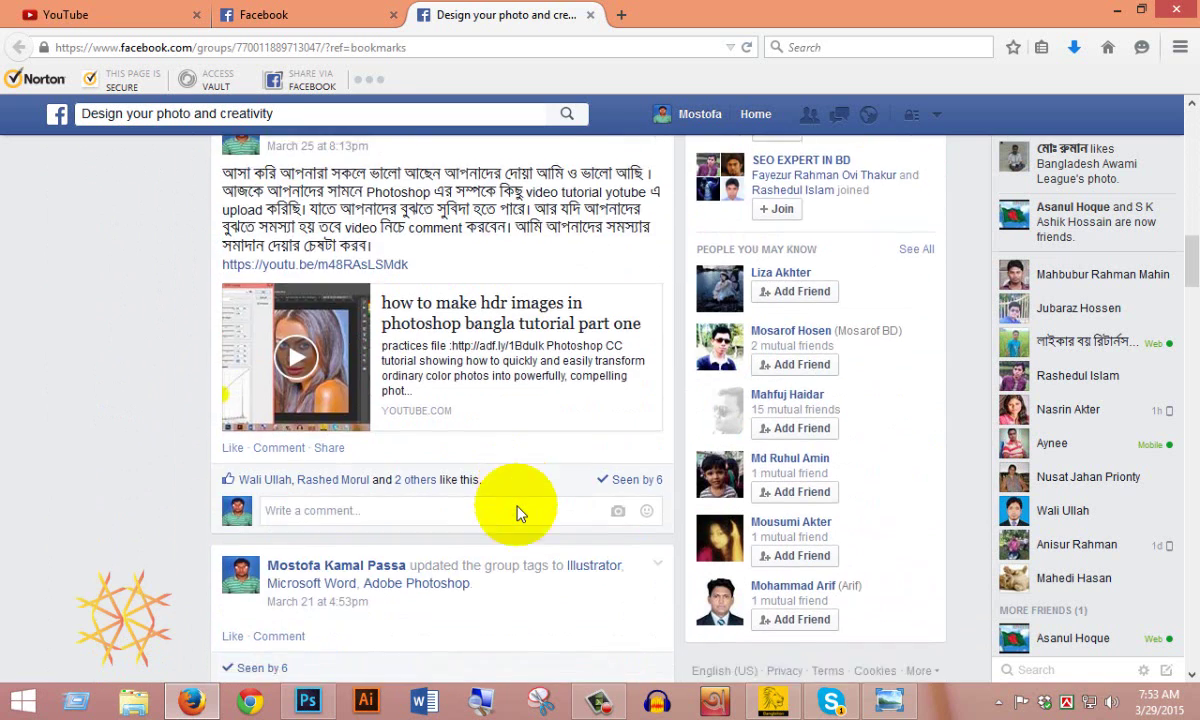
{"action": "scroll", "coordinate": [517, 513], "scroll_direction": "down", "scroll_amount": 10}
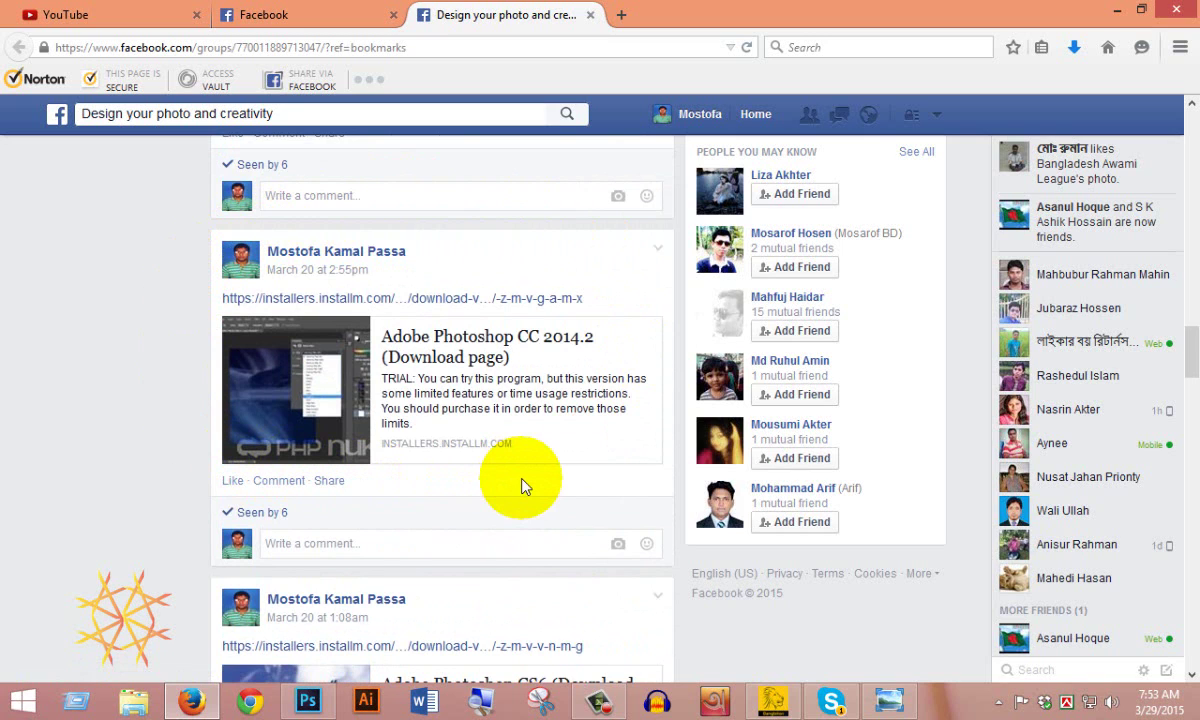
{"action": "scroll", "coordinate": [520, 487], "scroll_direction": "down", "scroll_amount": 2}
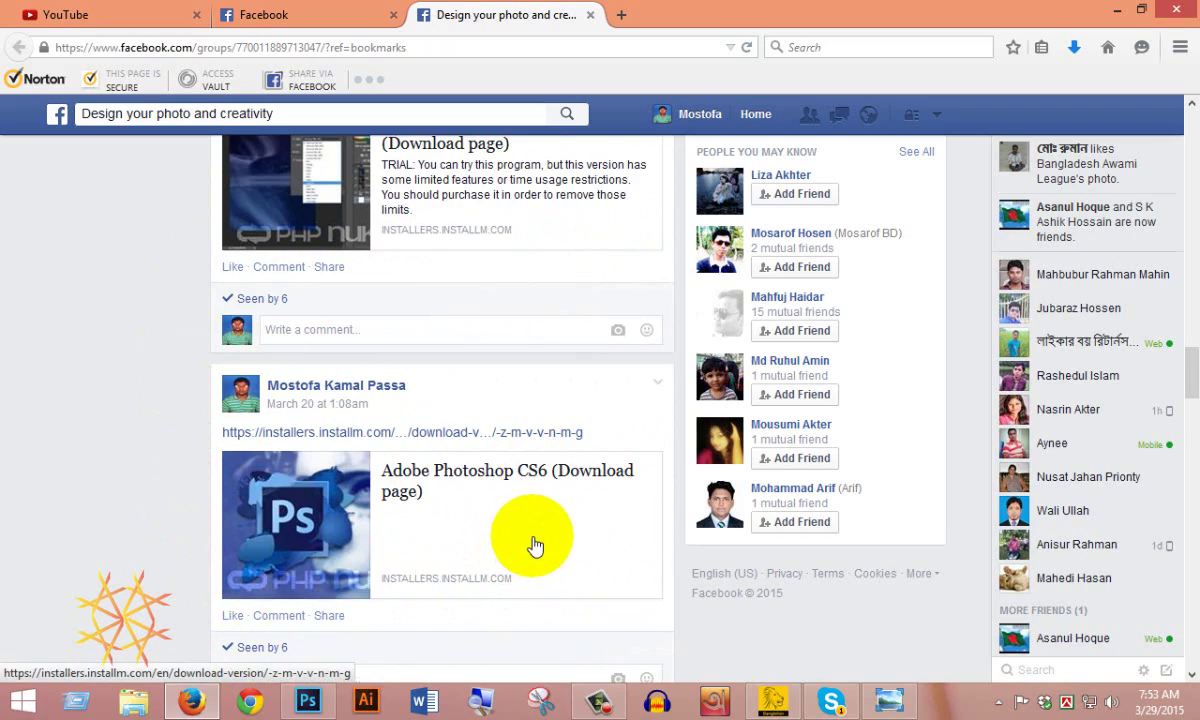
{"action": "scroll", "coordinate": [535, 545], "scroll_direction": "down", "scroll_amount": 4}
{"action": "scroll", "coordinate": [535, 545], "scroll_direction": "up", "scroll_amount": 8}
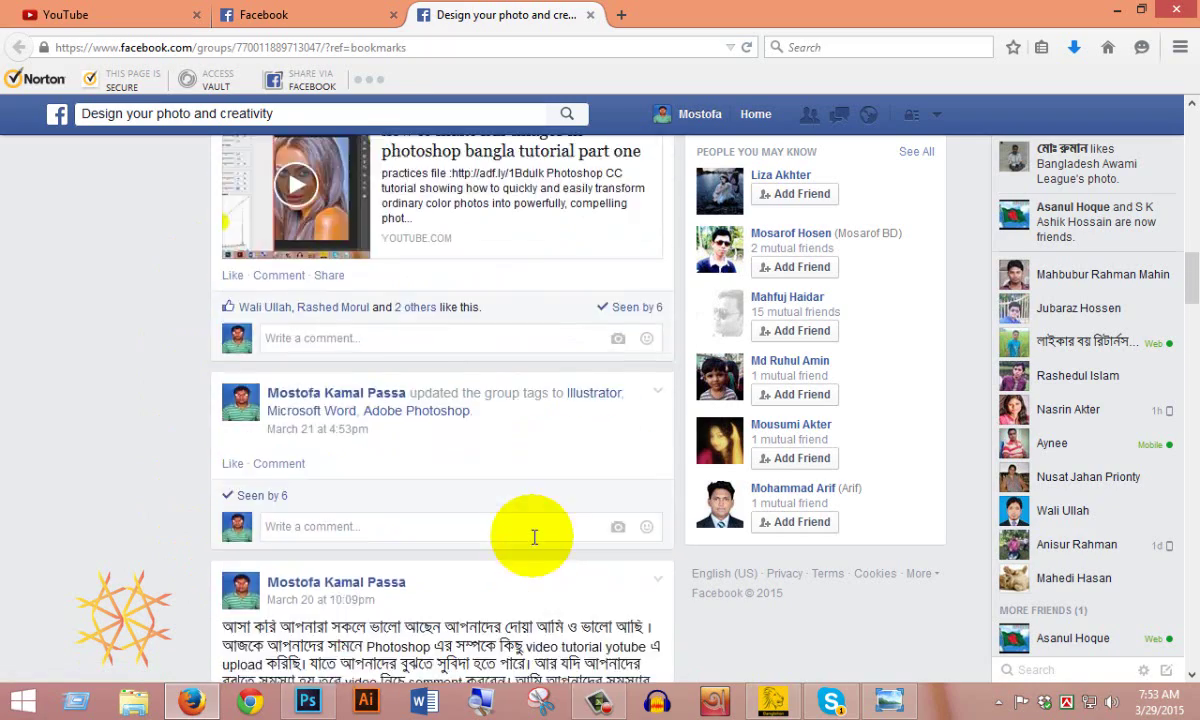
{"action": "scroll", "coordinate": [535, 537], "scroll_direction": "up", "scroll_amount": 10}
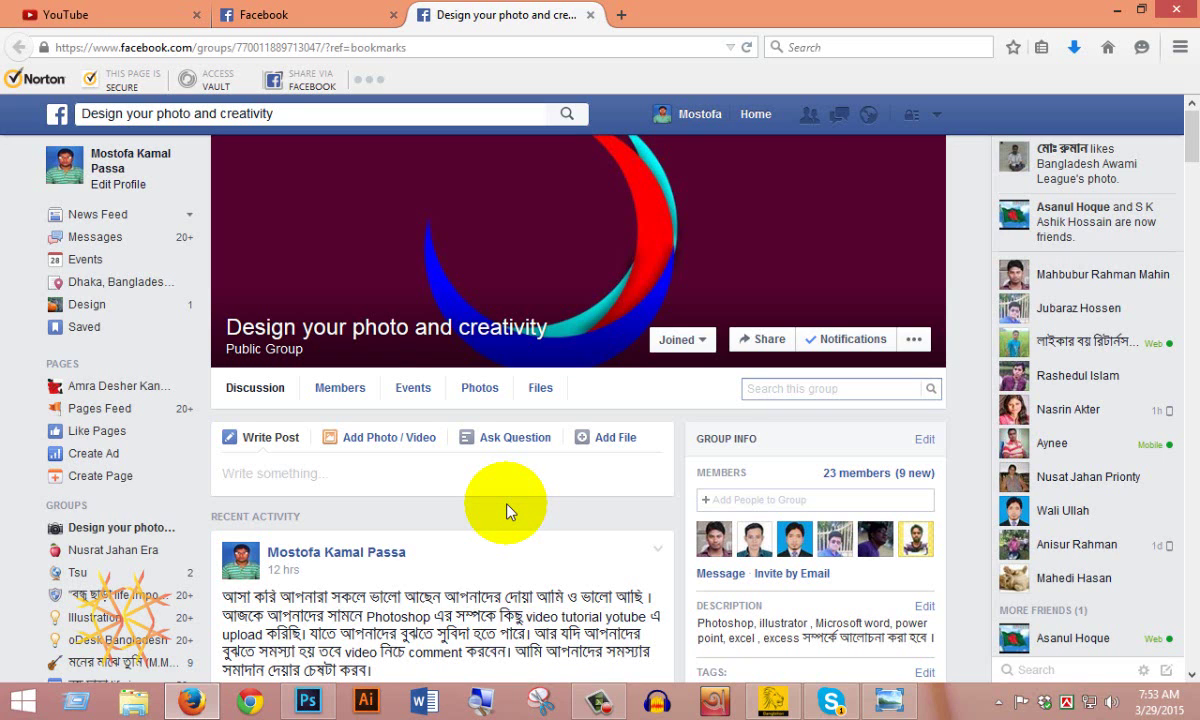
- Switch back to Photoshop and create a new 1280 × 768 pixel, 300 ppi document named planate with a white background
{"action": "left_click", "coordinate": [307, 703]}
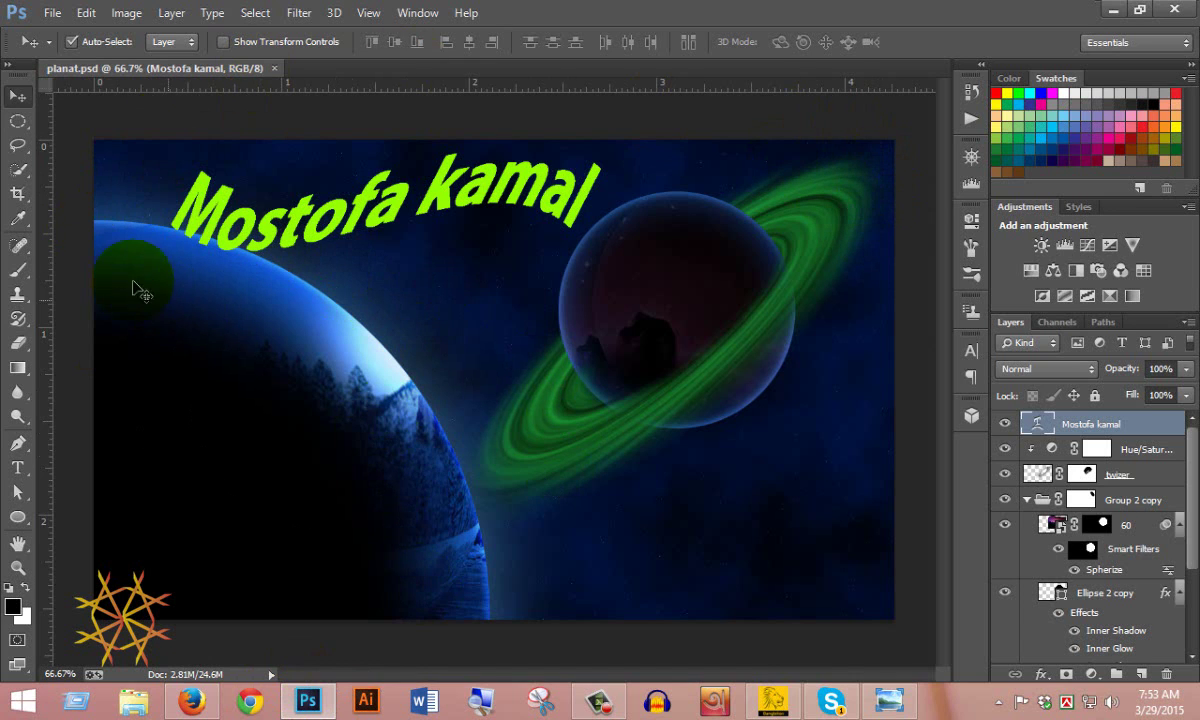
{"action": "left_click", "coordinate": [51, 13]}
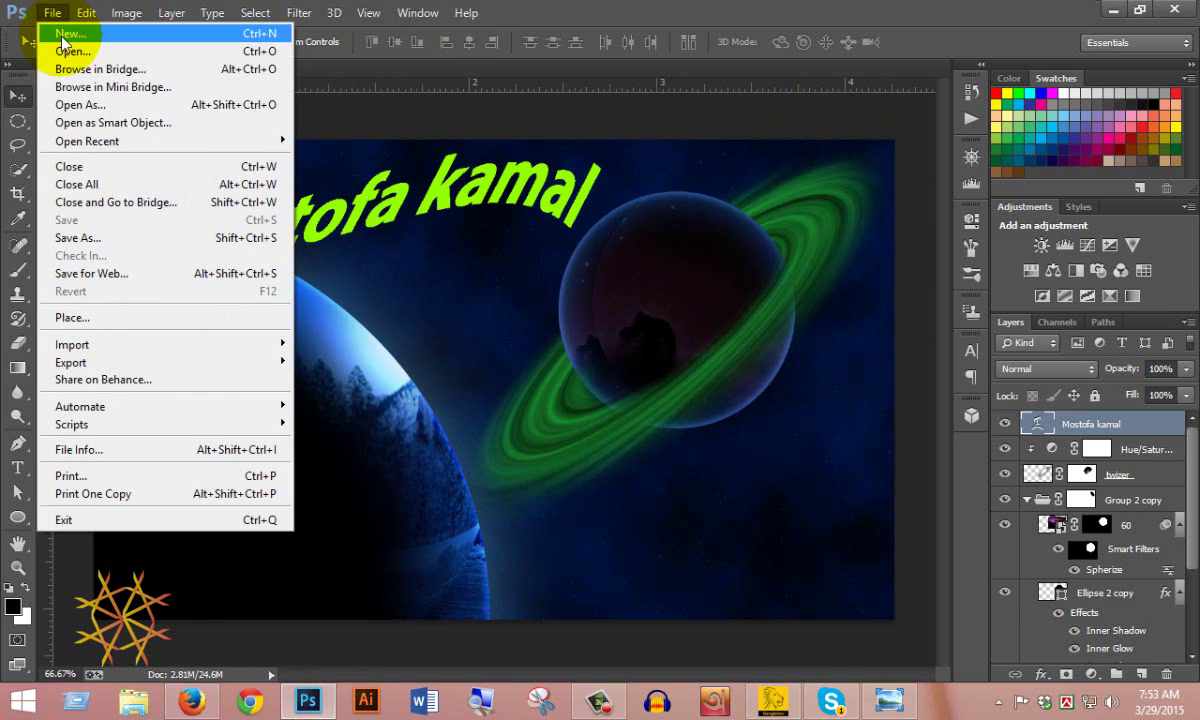
{"action": "left_click", "coordinate": [62, 42]}
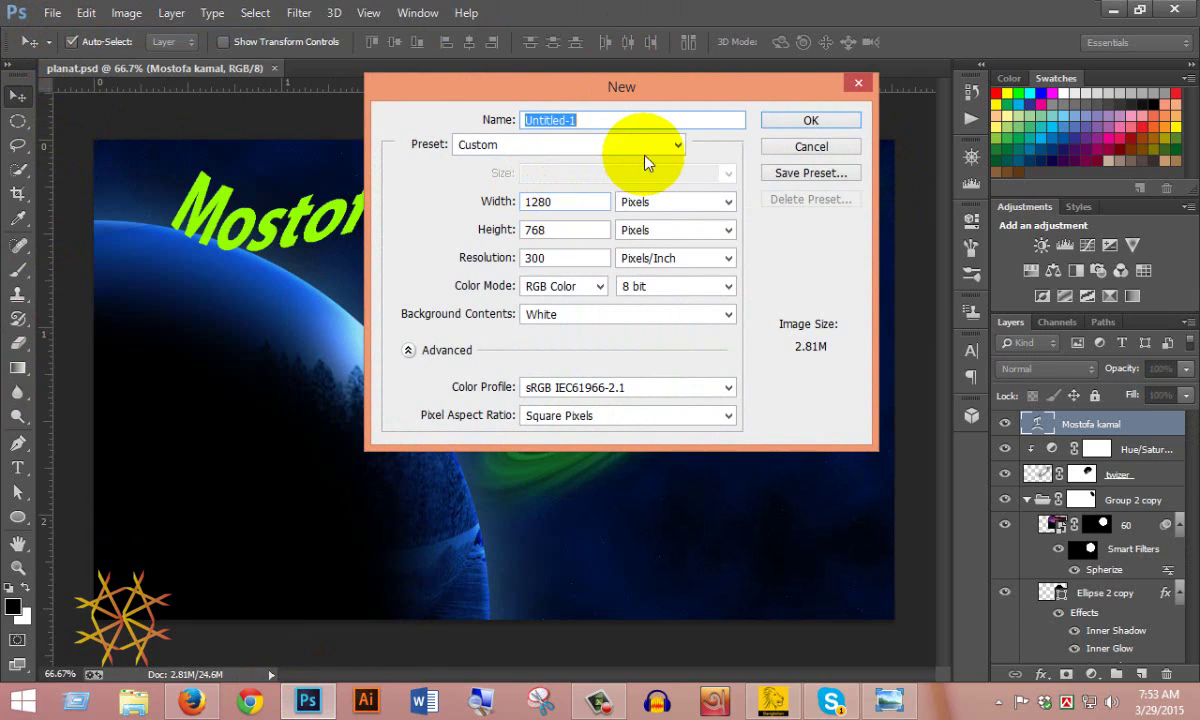
{"action": "left_click_drag", "start_coordinate": [593, 120], "coordinate": [380, 137]}
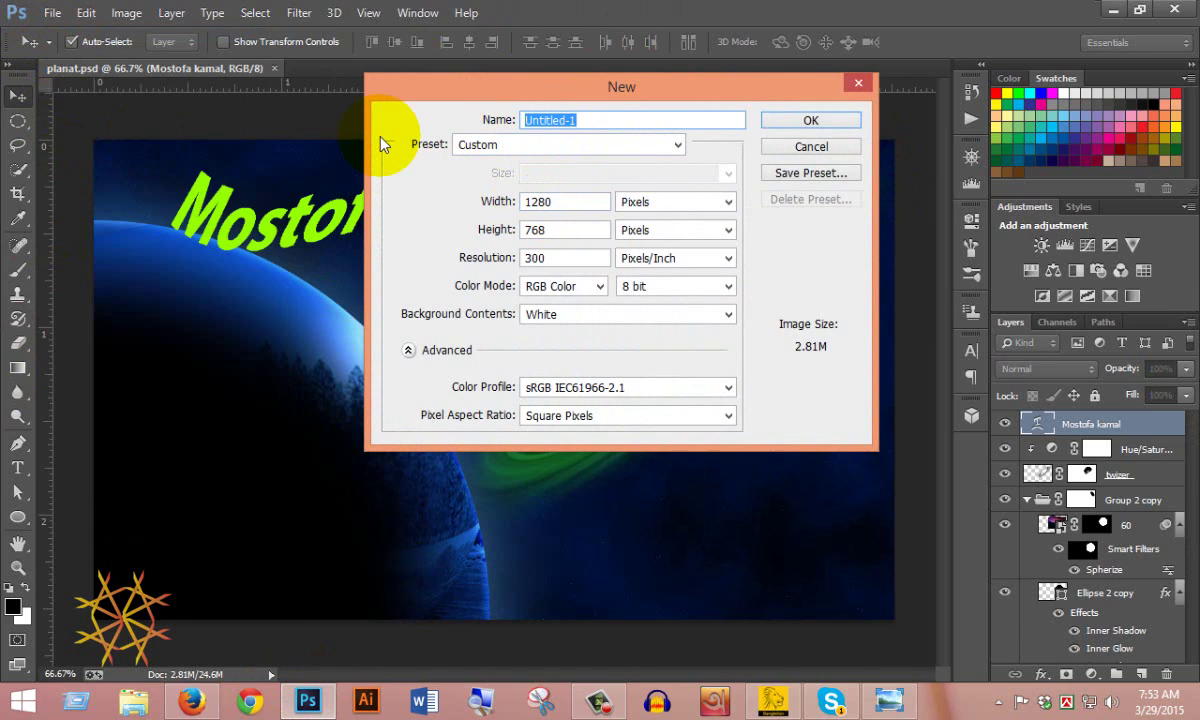
{"action": "type", "text": "pal"}
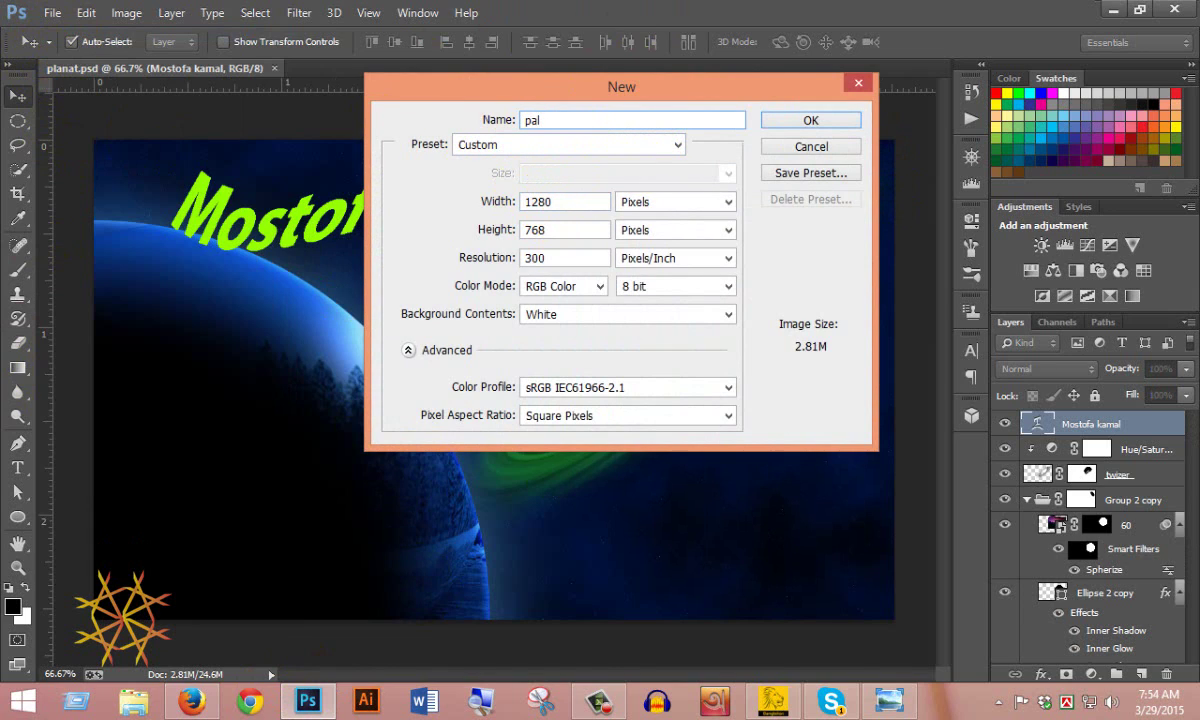
{"action": "key", "text": "BackSpace"}
{"action": "key", "text": "BackSpace"}
{"action": "key", "text": "BackSpace"}
{"action": "type", "text": ";a"}
{"action": "key", "text": "BackSpace"}
{"action": "type", "text": "nate"}
{"action": "key", "text": "Return"}
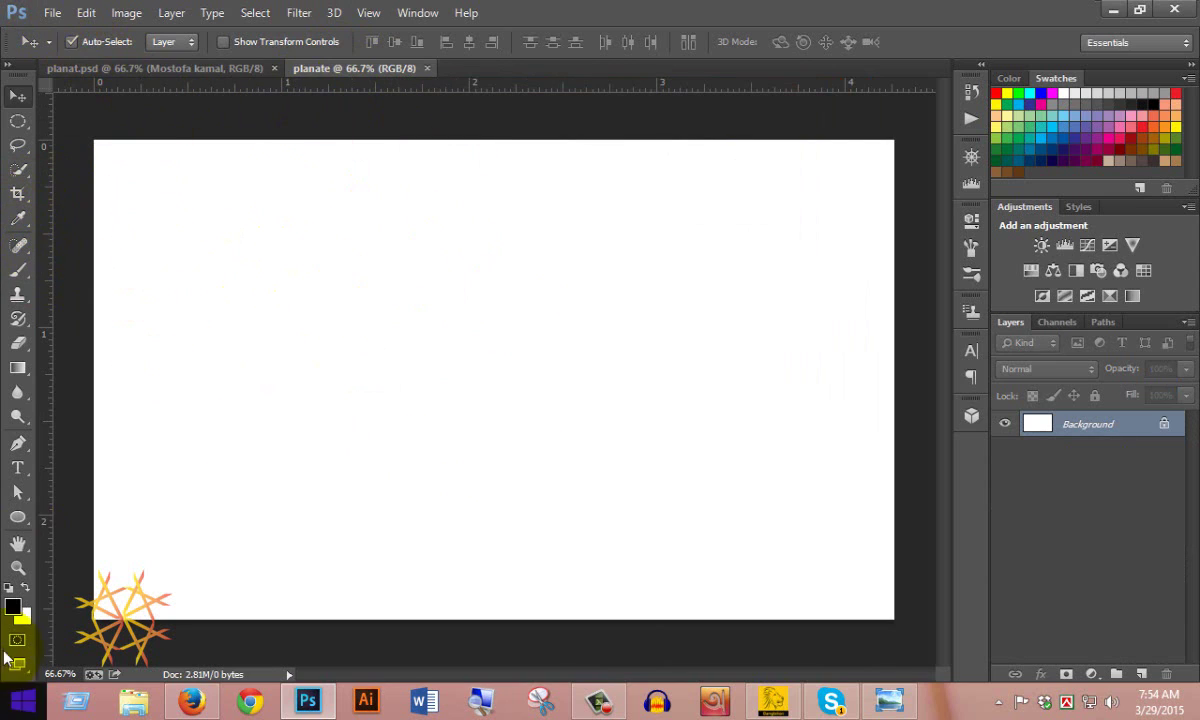
- Fill the Background layer with the black foreground color at 100% opacity in Normal mode
{"action": "left_click", "coordinate": [90, 15]}
{"action": "left_click", "coordinate": [143, 262]}
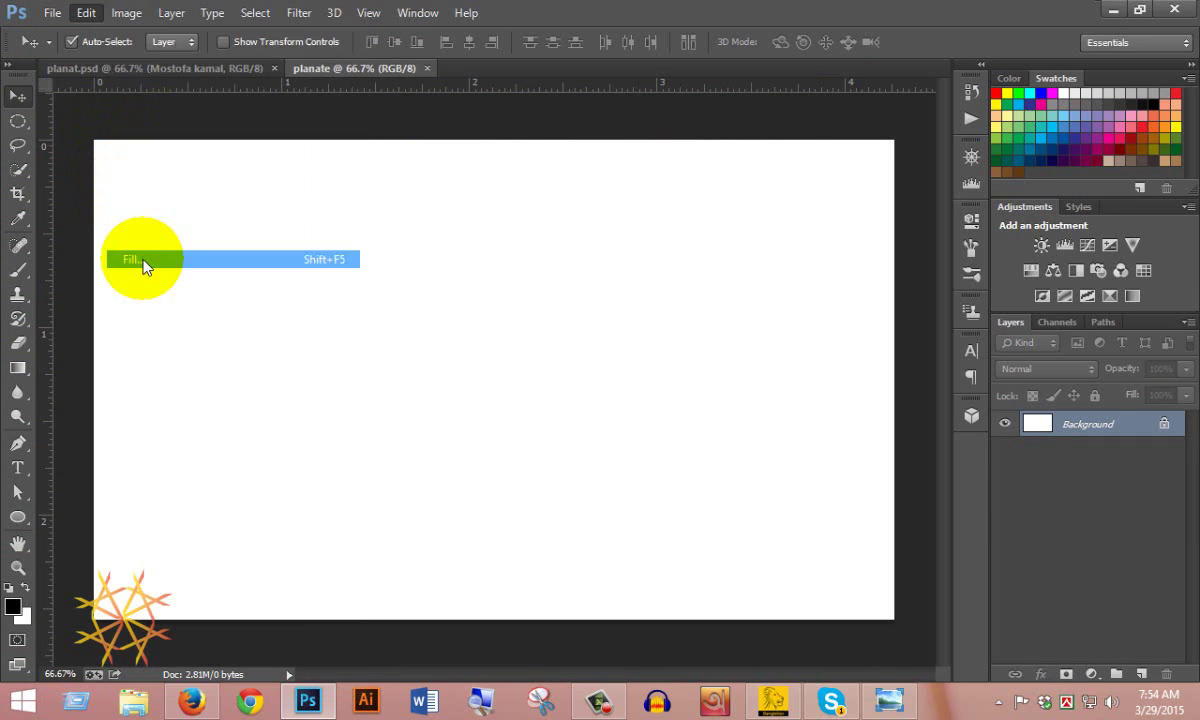
{"action": "left_click", "coordinate": [698, 153]}
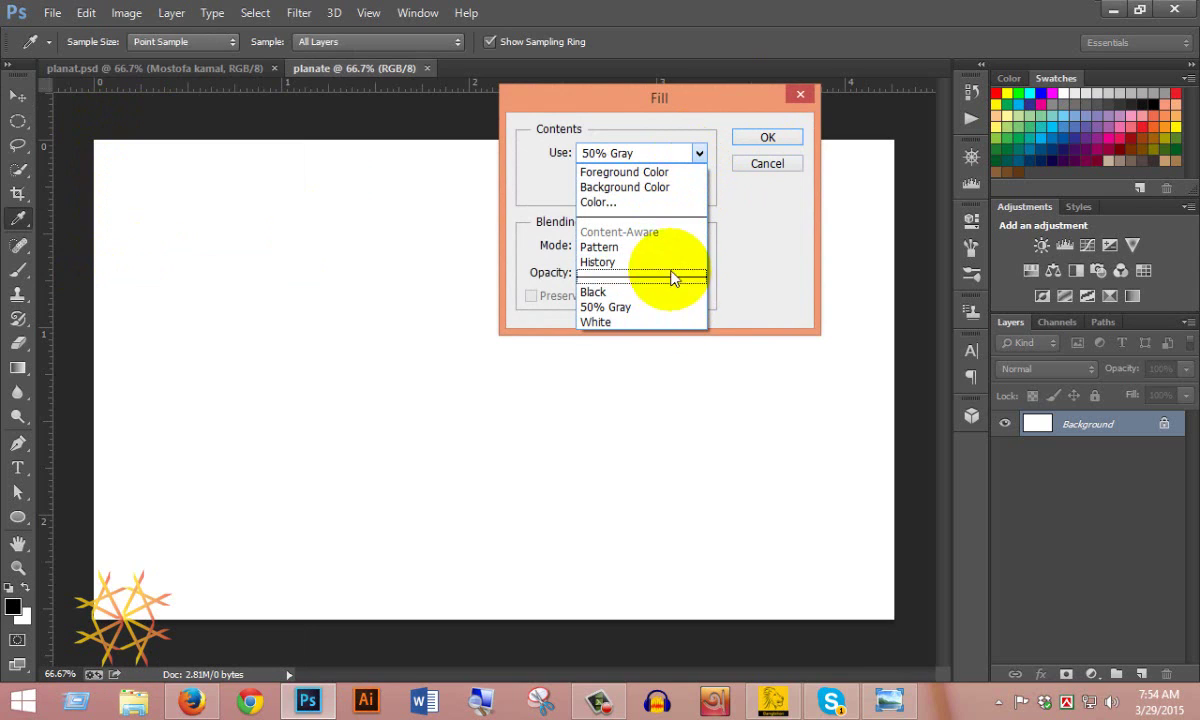
{"action": "left_click", "coordinate": [672, 178]}
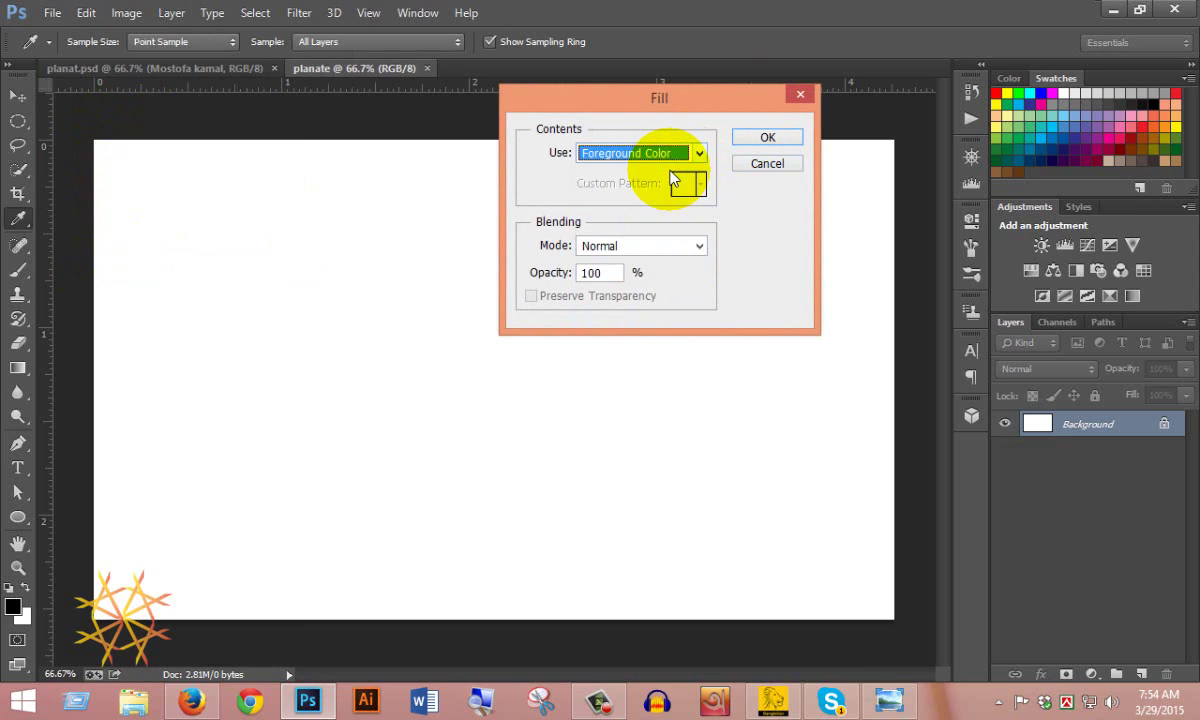
{"action": "left_click", "coordinate": [757, 146]}
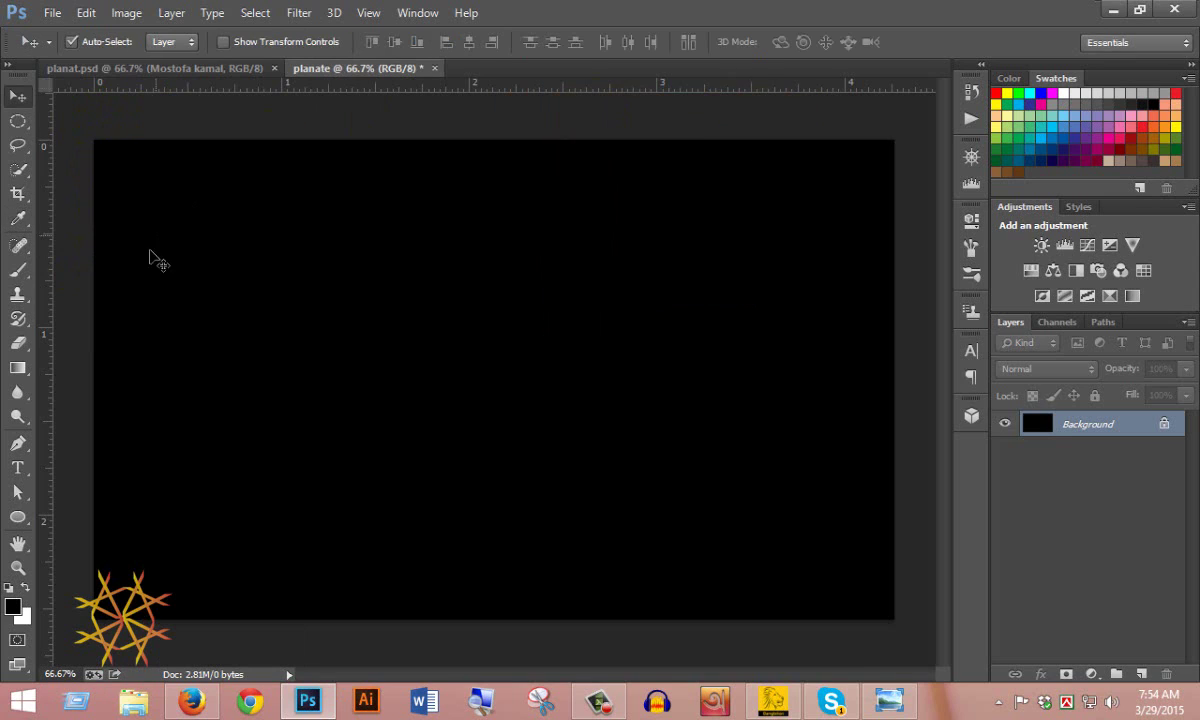
{"action": "left_click", "coordinate": [480, 700]}
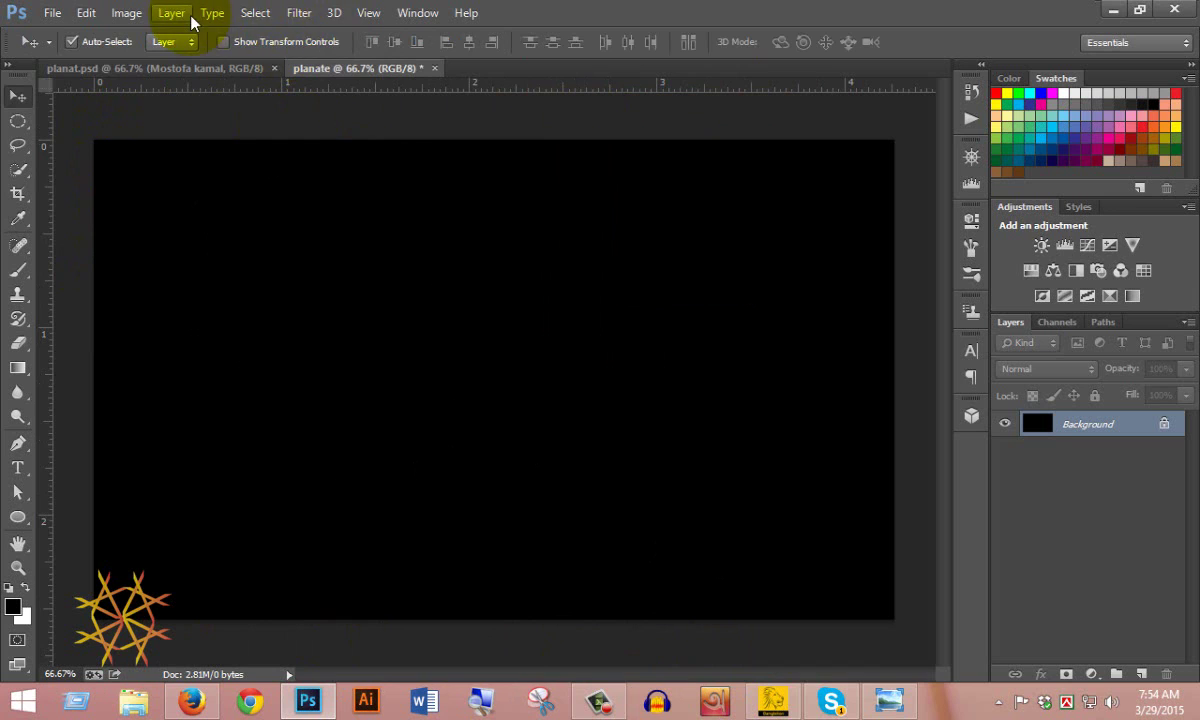
- Apply the Add Noise filter to the black background with 10% amount, Gaussian distribution and Monochromatic on
{"action": "left_click", "coordinate": [301, 16]}
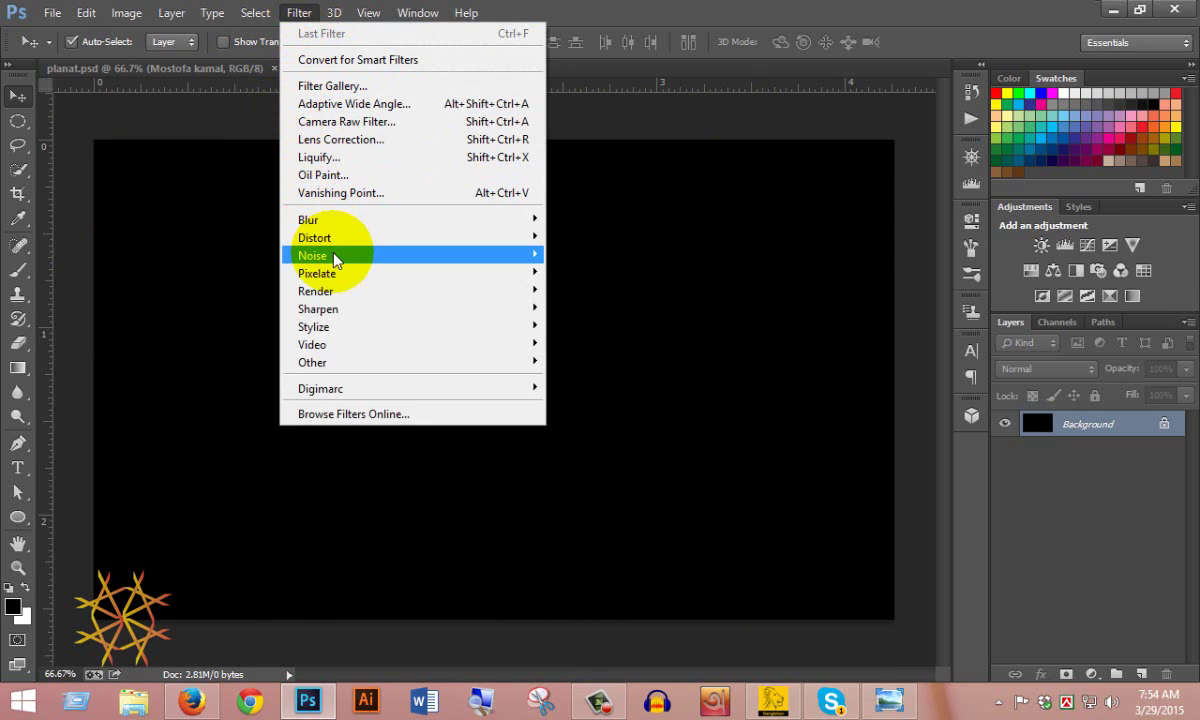
{"action": "mouse_move", "coordinate": [314, 256]}
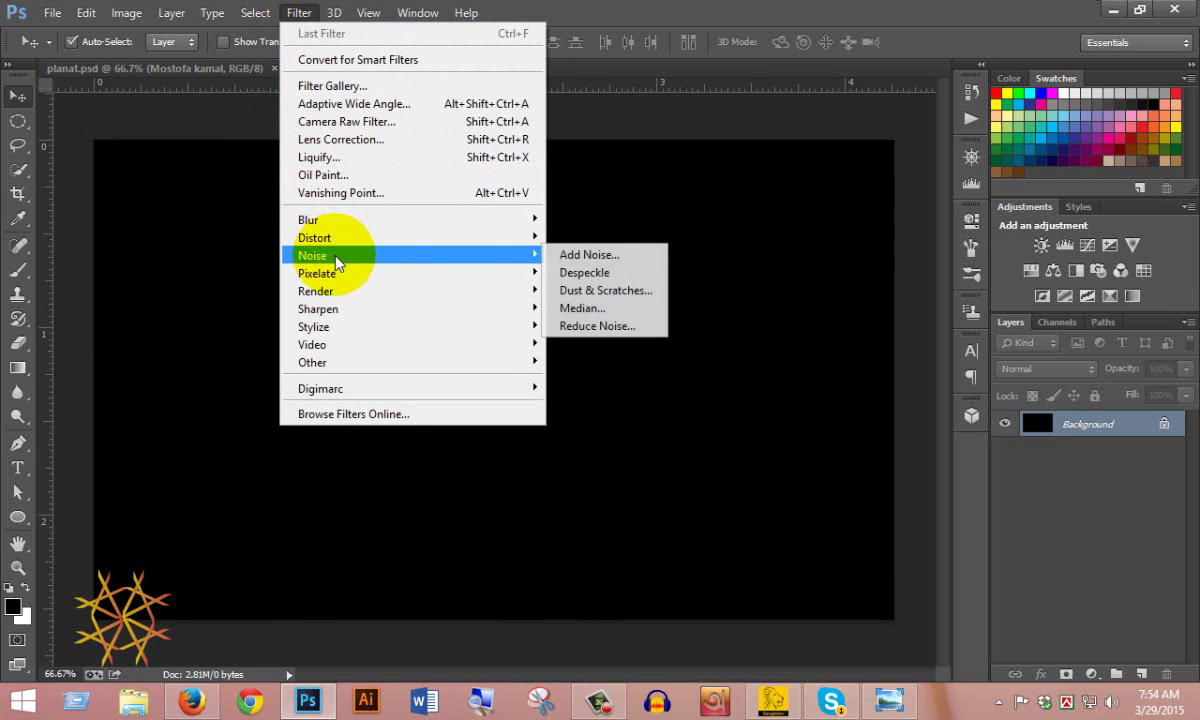
{"action": "left_click", "coordinate": [575, 256]}
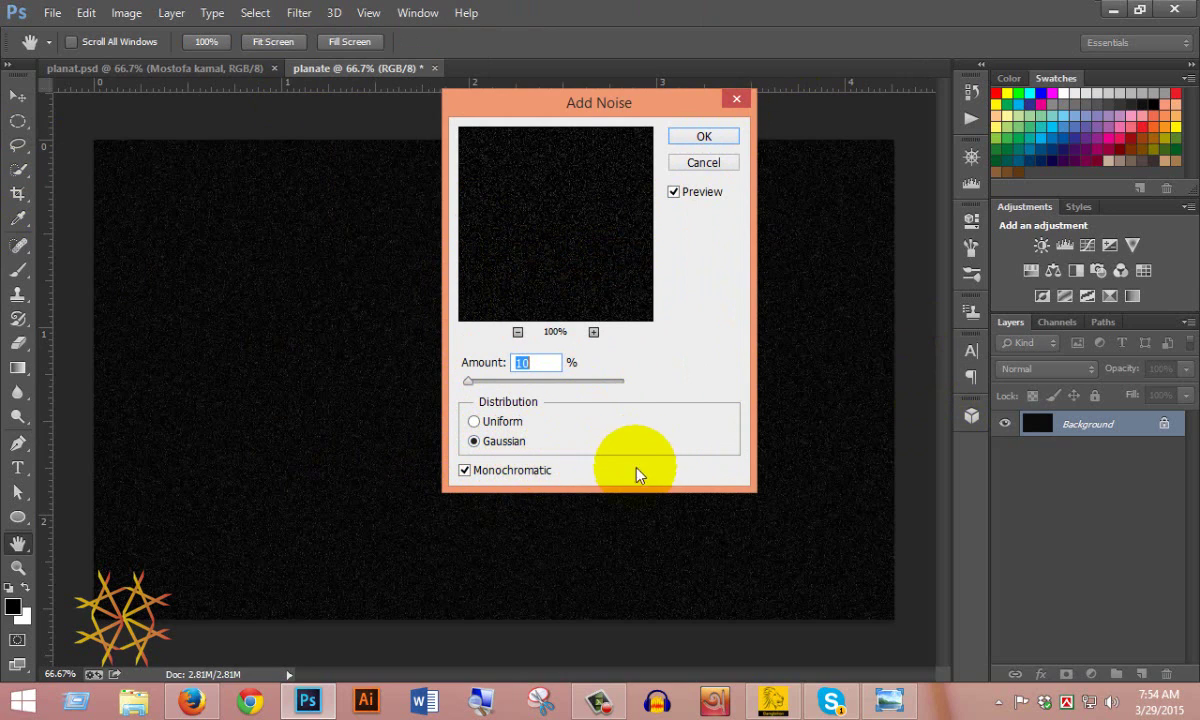
{"action": "left_click", "coordinate": [700, 138]}
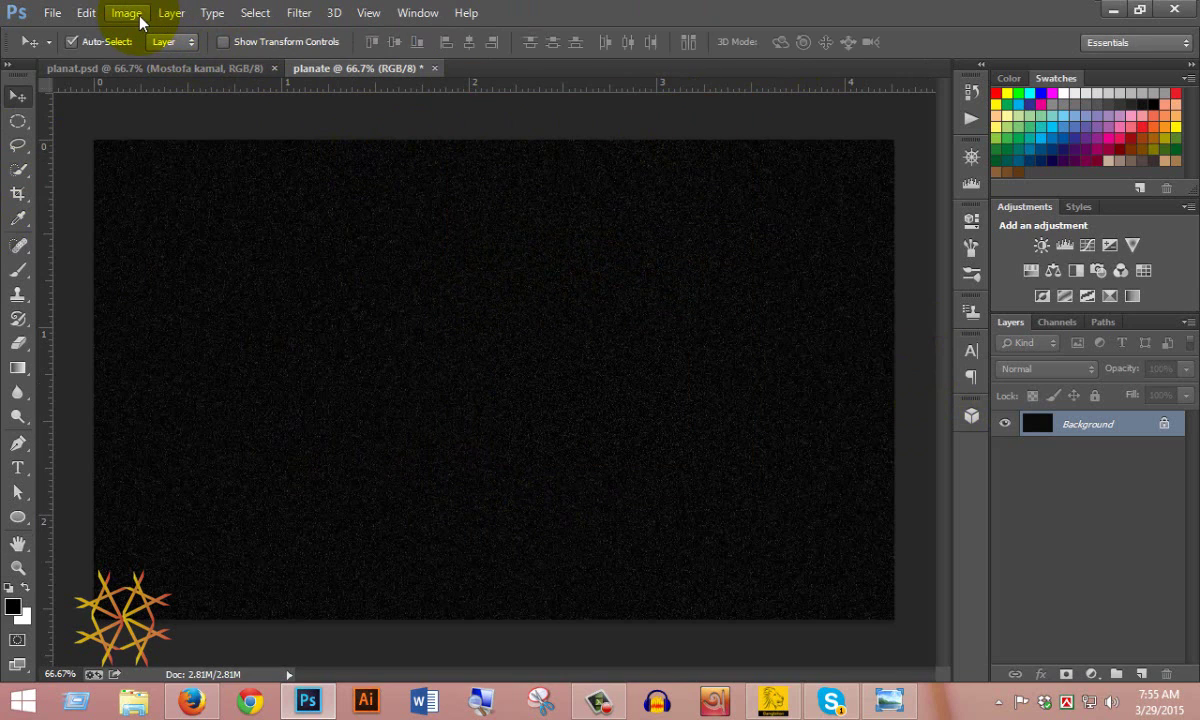
- Apply Levels to the noise, raising the black input to 64 and strongly lowering the white input to leave sparse stars
{"action": "left_click", "coordinate": [129, 14]}
{"action": "mouse_move", "coordinate": [150, 68]}
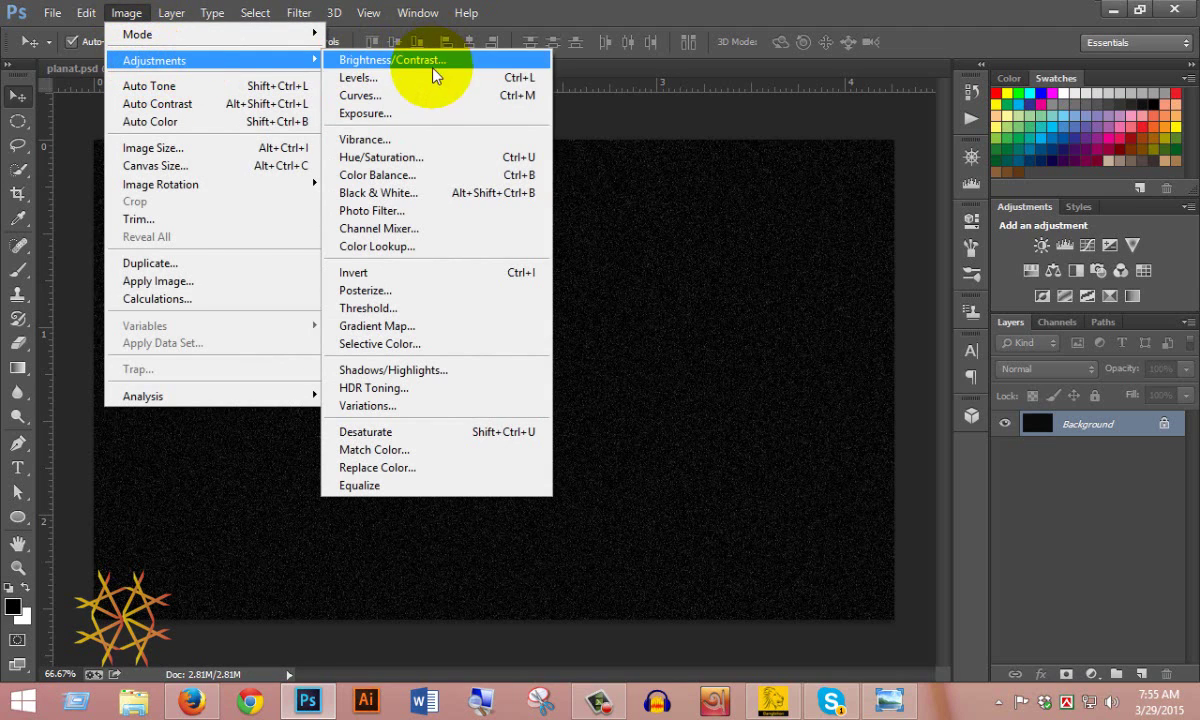
{"action": "left_click", "coordinate": [430, 80]}
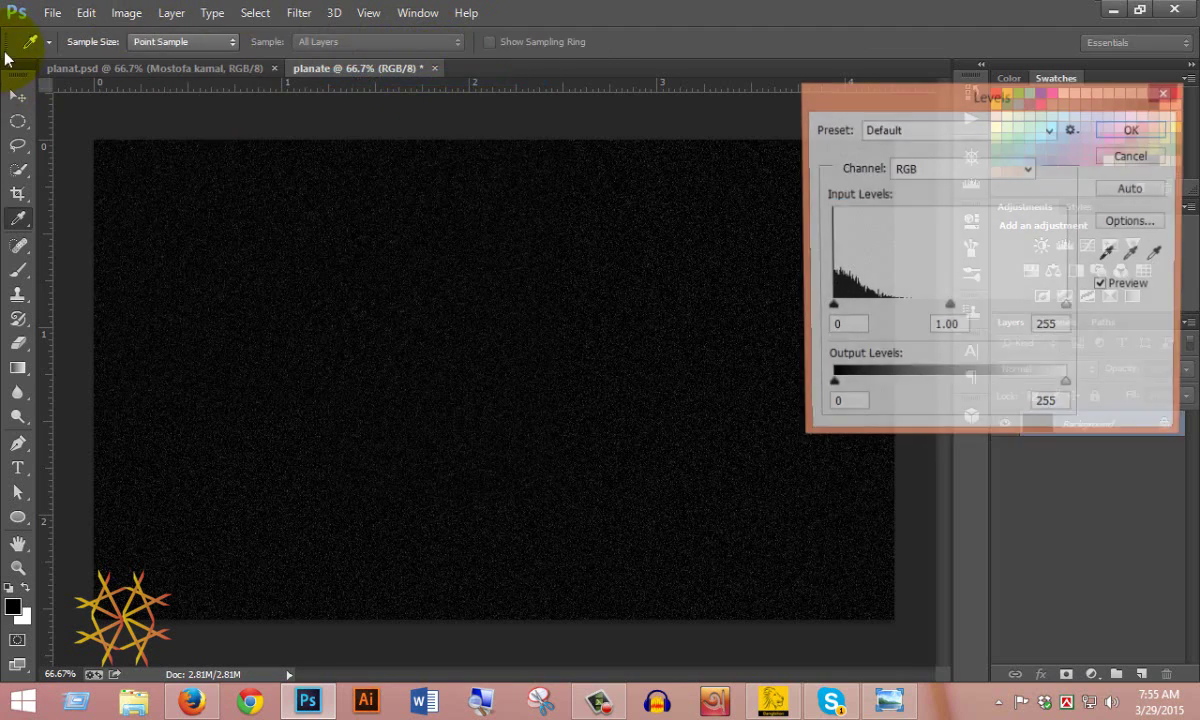
{"action": "left_click_drag", "start_coordinate": [813, 85], "coordinate": [573, 94]}
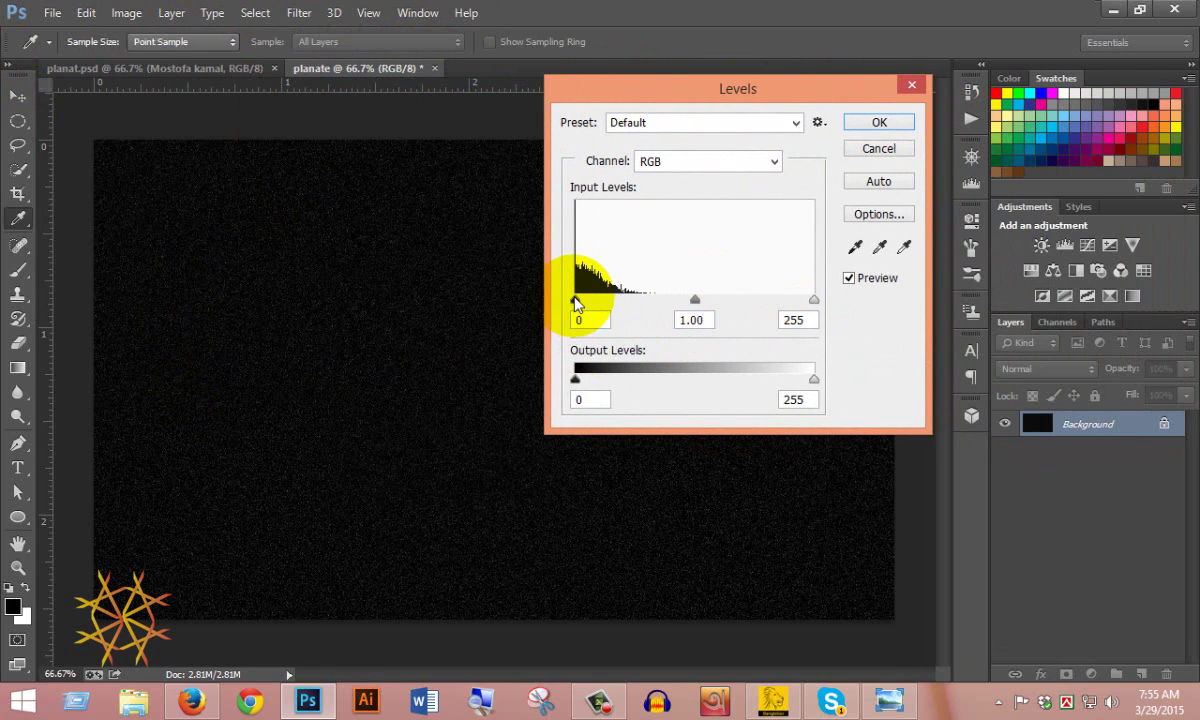
{"action": "left_click_drag", "start_coordinate": [574, 303], "coordinate": [636, 305]}
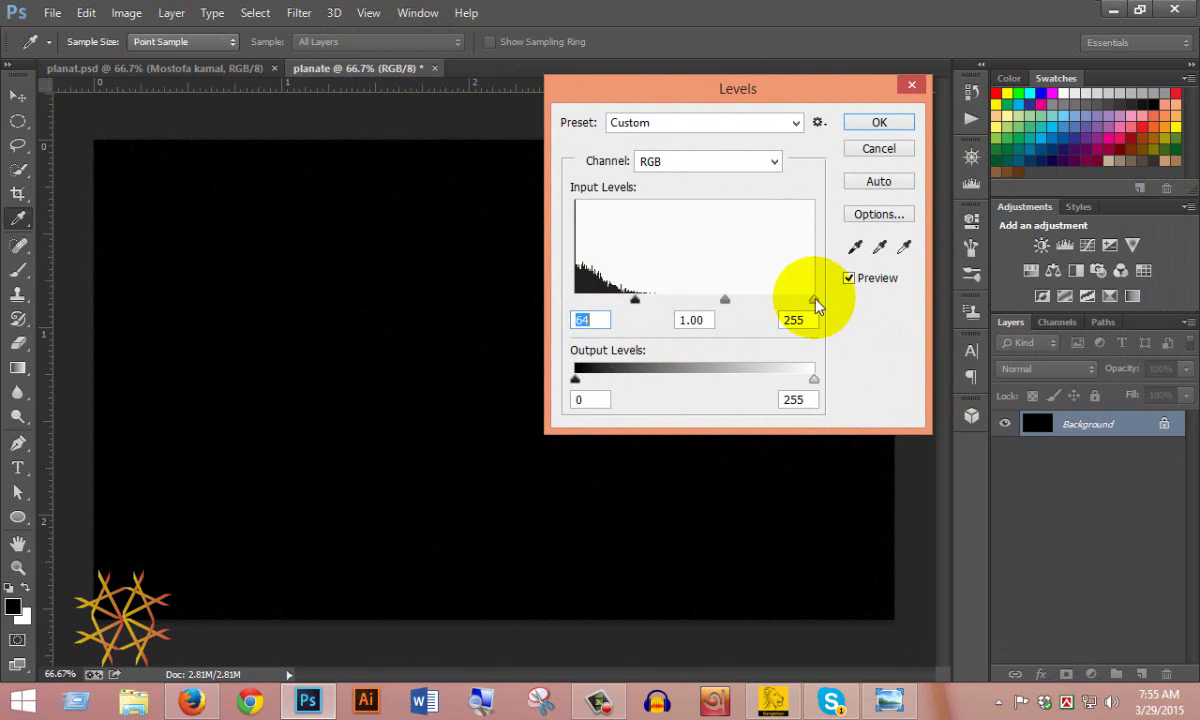
{"action": "left_click_drag", "start_coordinate": [814, 303], "coordinate": [657, 302]}
{"action": "left_click", "coordinate": [891, 124]}
{"action": "key", "text": "v"}
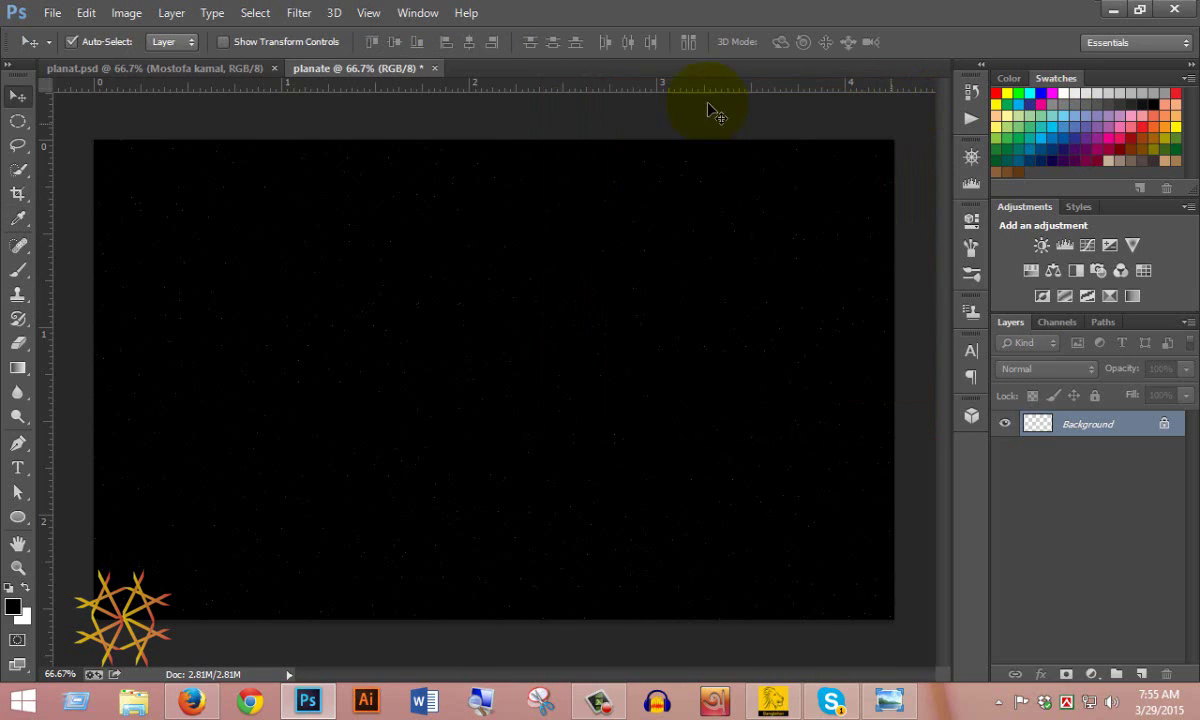
{"action": "left_click", "coordinate": [423, 260]}
{"action": "left_click", "coordinate": [418, 348]}
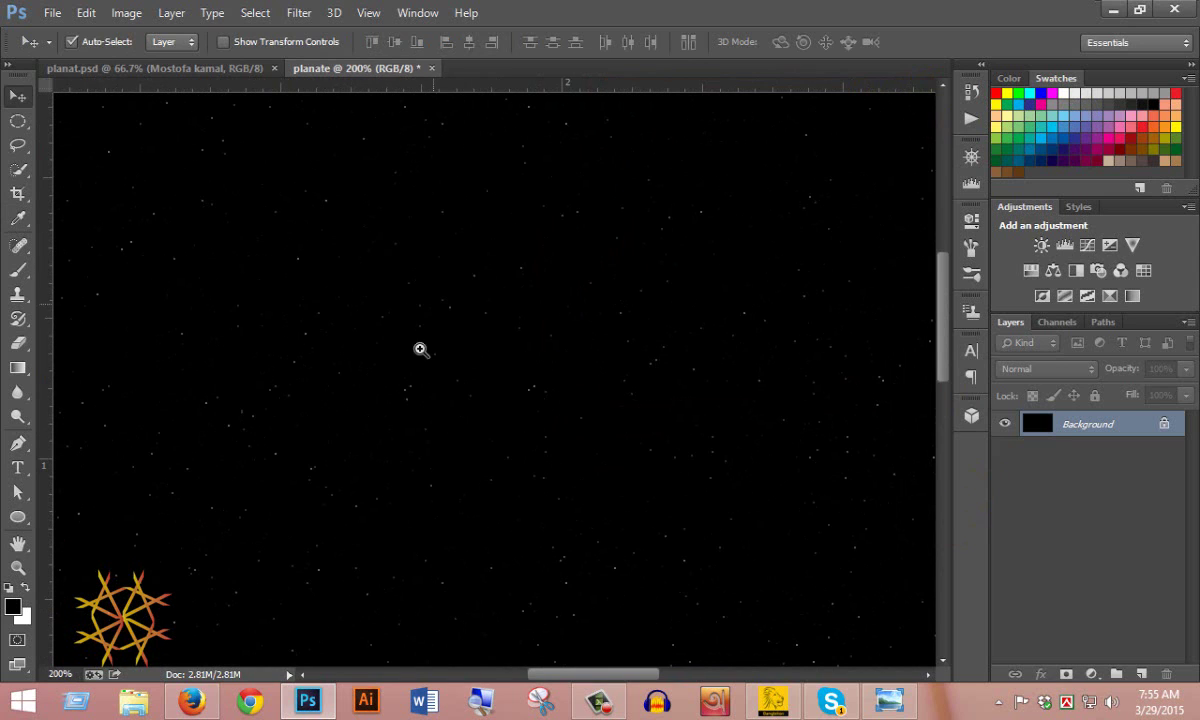
{"action": "left_click", "coordinate": [590, 381], "text": "alt"}
{"action": "left_click", "coordinate": [590, 381], "text": "alt"}
{"action": "left_click", "coordinate": [590, 381]}
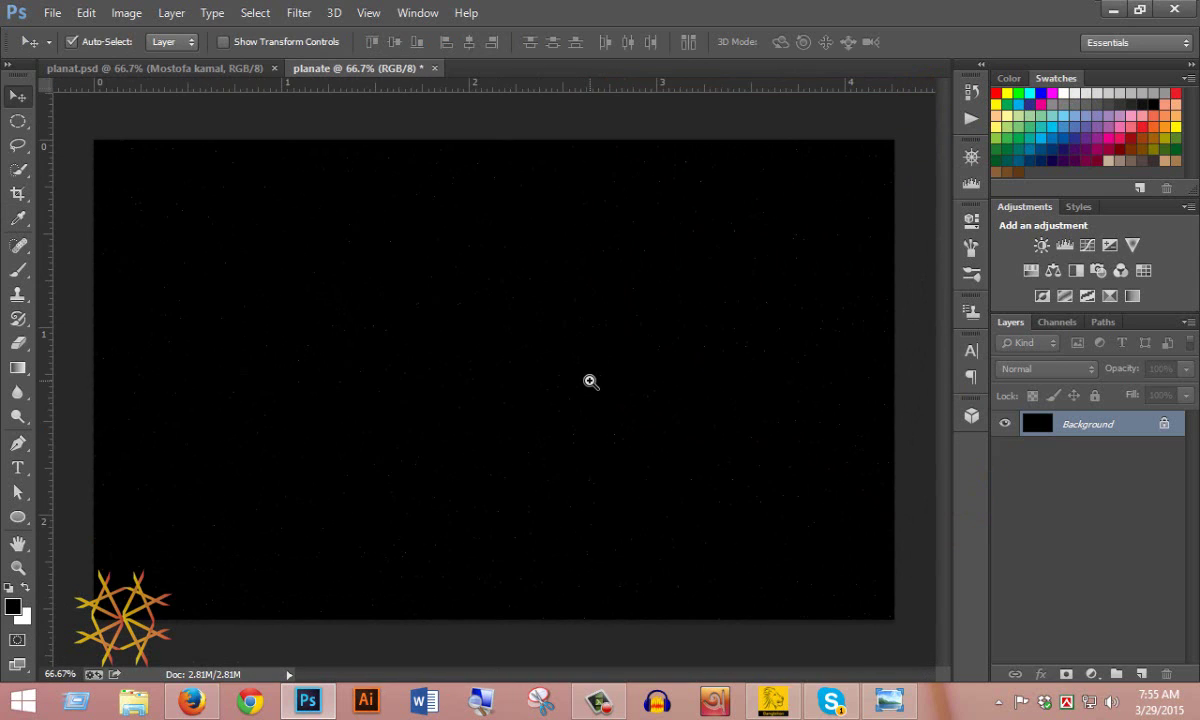
- Add a new layer above the star background and set the foreground color to blue 0814ff
{"action": "left_click", "coordinate": [1146, 677]}
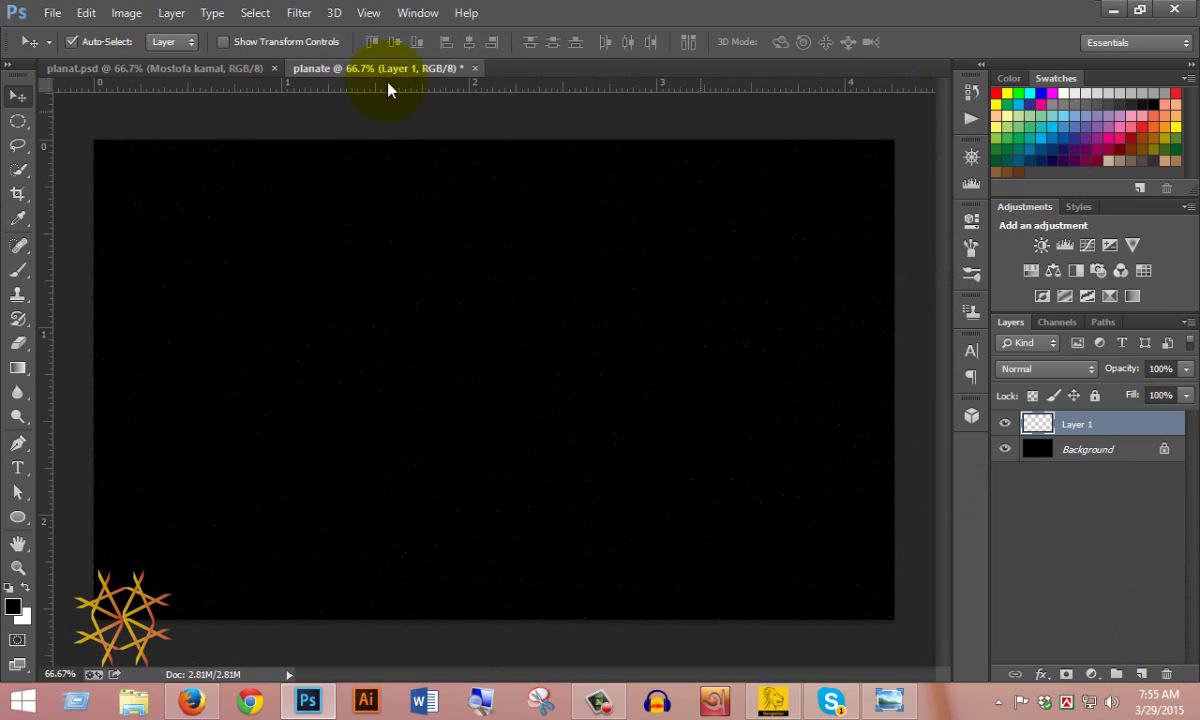
{"action": "left_click", "coordinate": [24, 588]}
{"action": "left_click", "coordinate": [12, 604]}
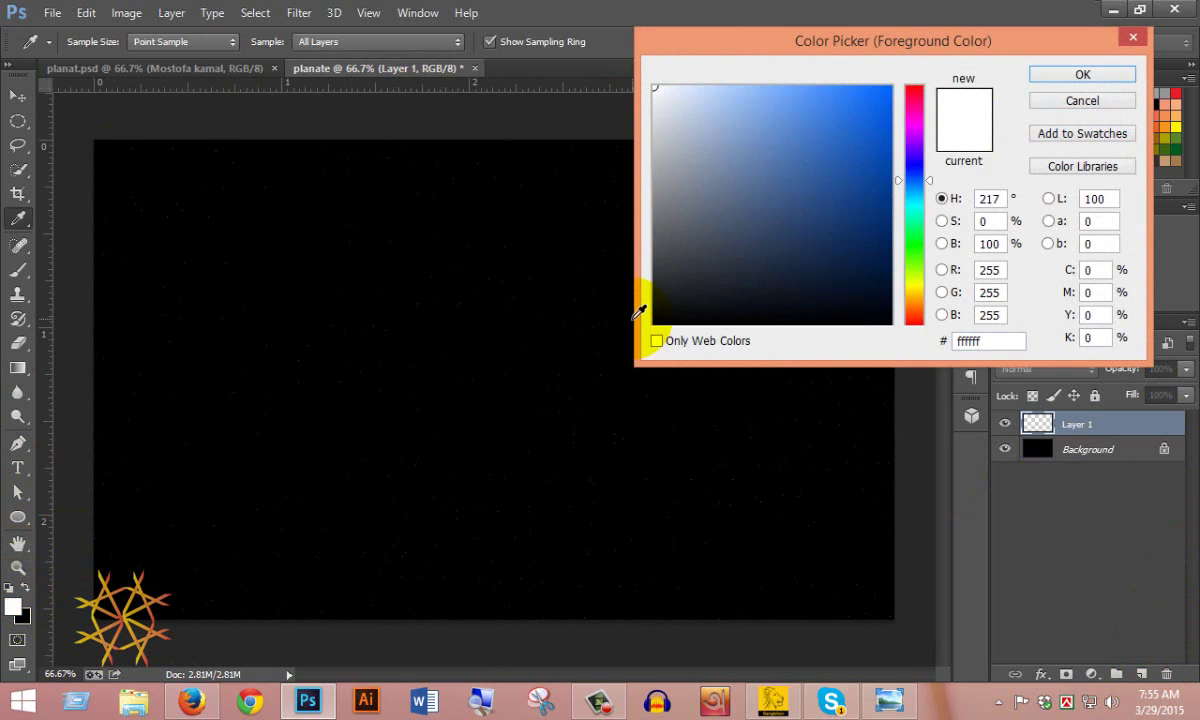
{"action": "left_click", "coordinate": [909, 168]}
{"action": "left_click", "coordinate": [884, 87]}
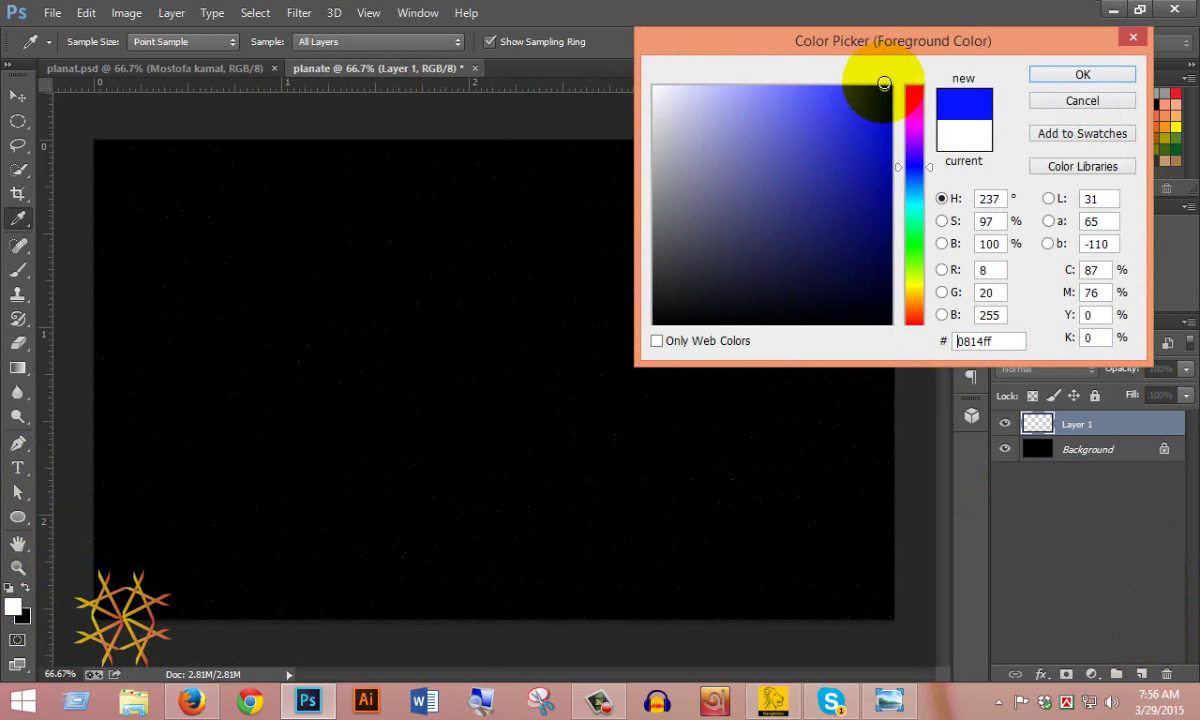
{"action": "left_click", "coordinate": [1045, 76]}
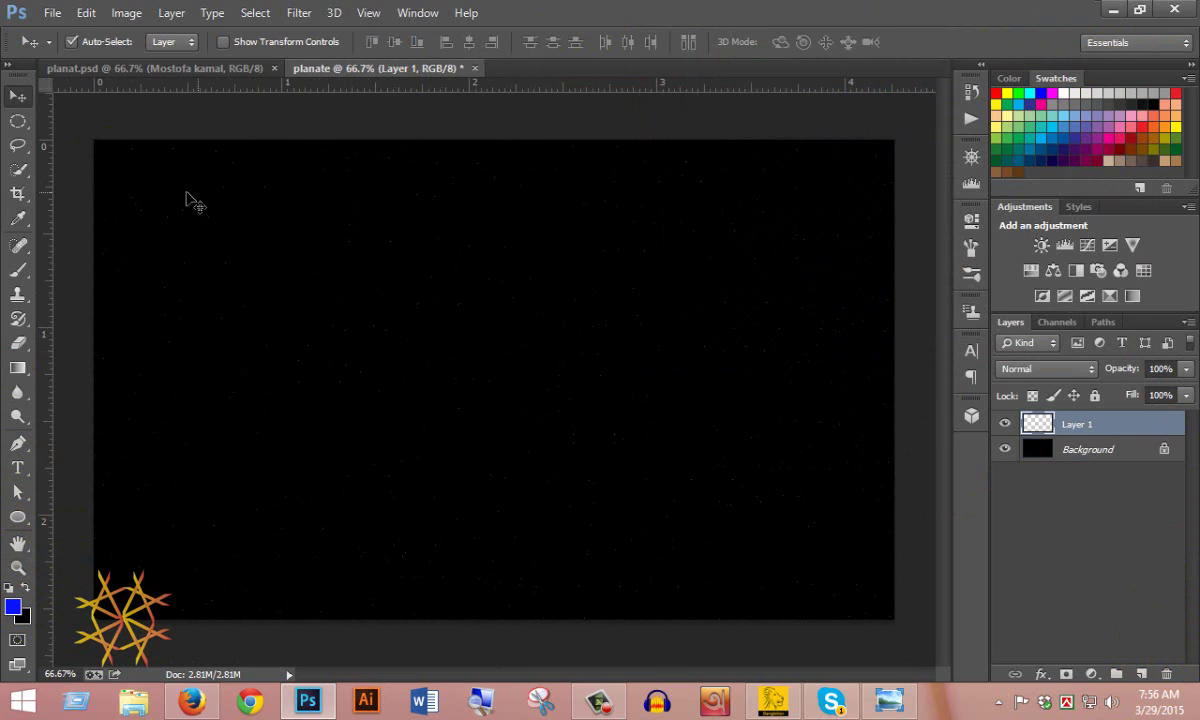
- Render the Clouds filter on the new layer above the star background using the blue and black colors
{"action": "left_click", "coordinate": [300, 13]}
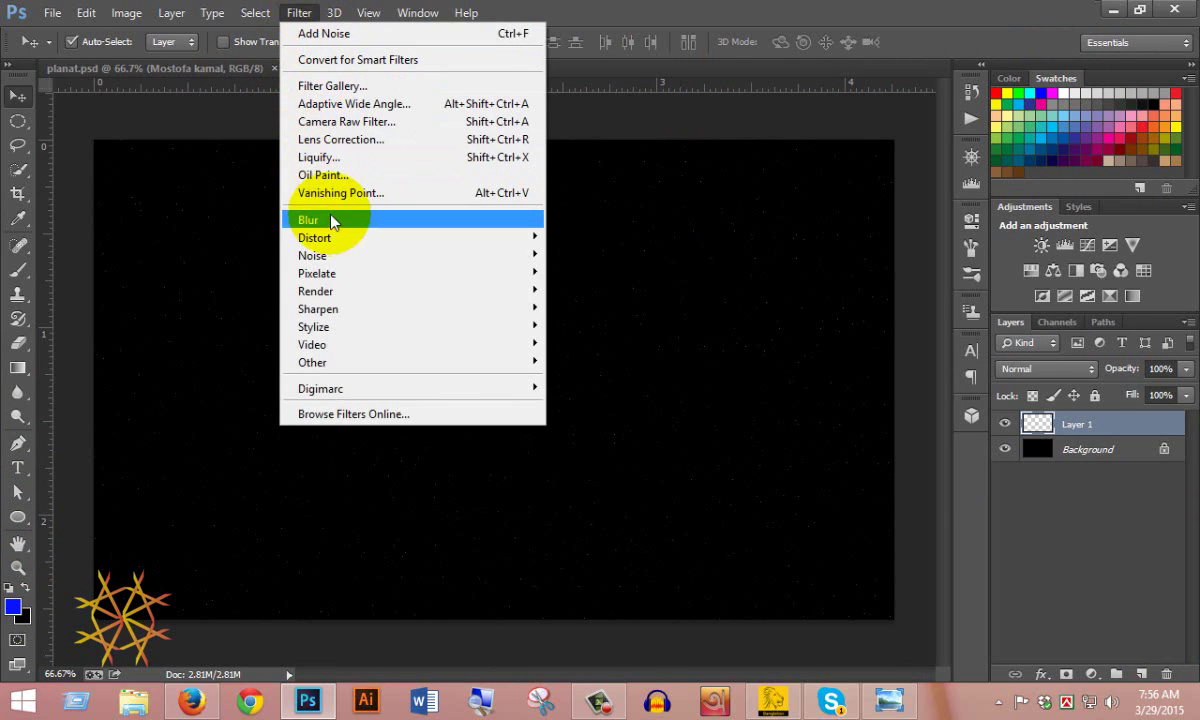
{"action": "mouse_move", "coordinate": [350, 290]}
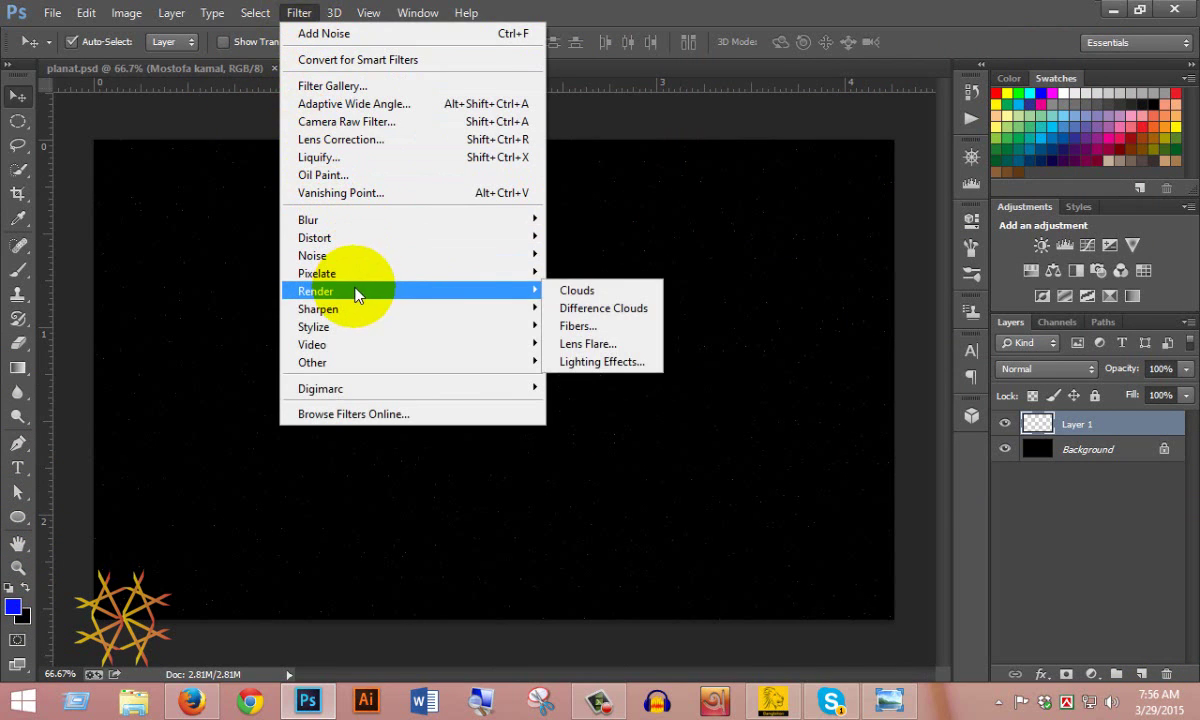
{"action": "left_click", "coordinate": [575, 290]}
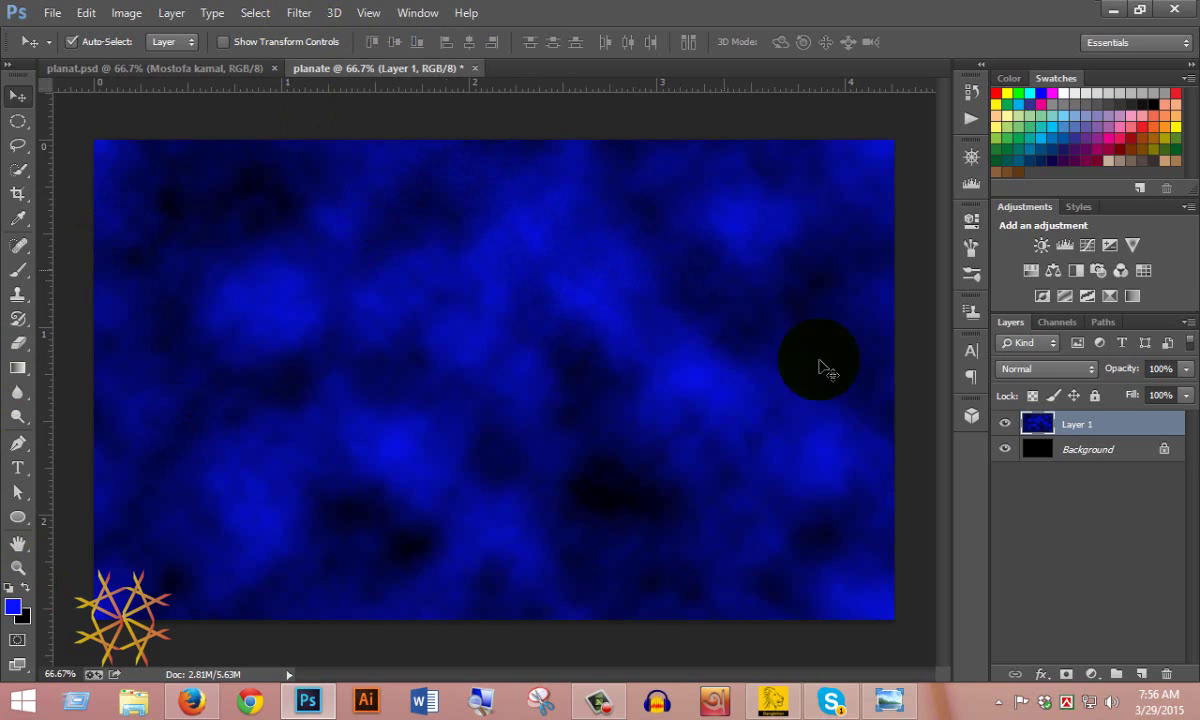
- Lower the opacity of the blue clouds layer to 39% and check how the stars show through
{"action": "left_click", "coordinate": [1186, 370]}
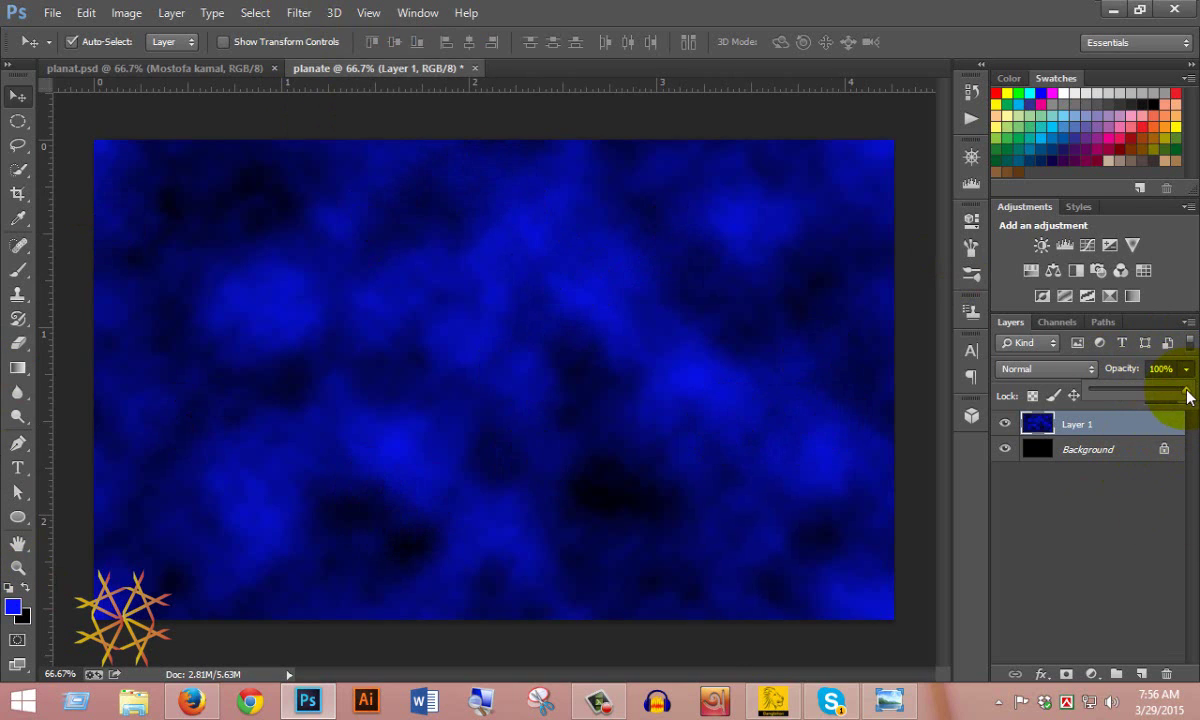
{"action": "left_click_drag", "start_coordinate": [1188, 396], "coordinate": [1139, 400]}
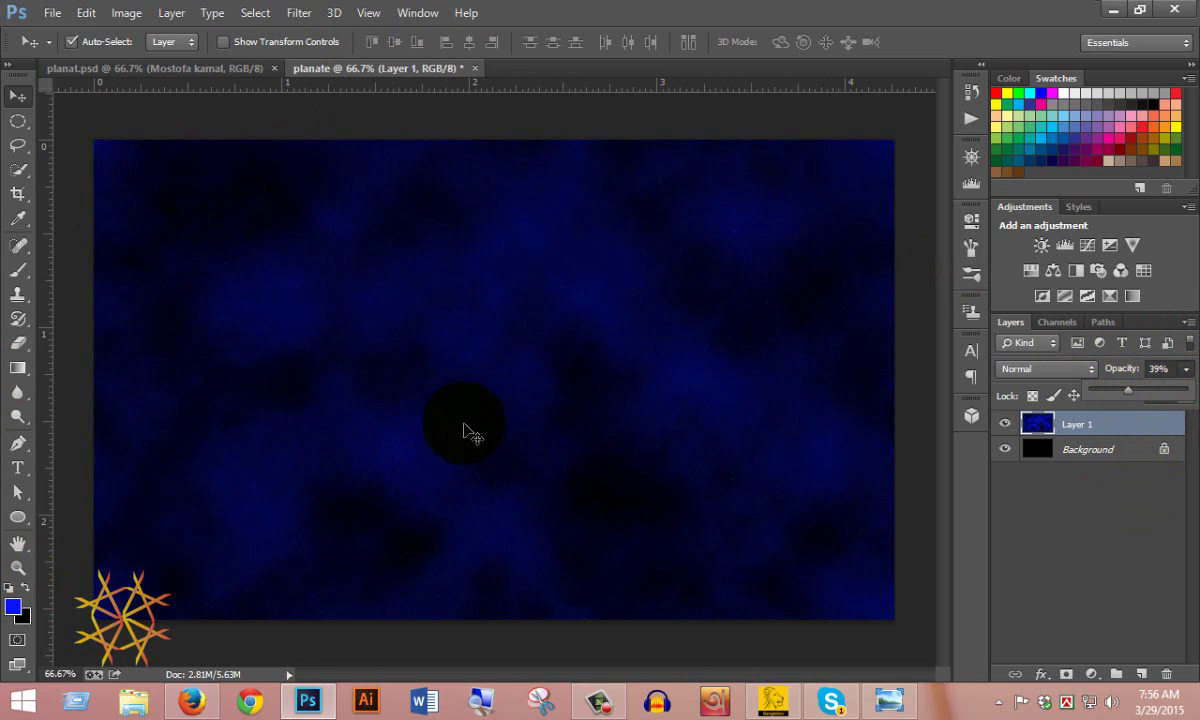
{"action": "left_click", "coordinate": [459, 333]}
{"action": "left_click", "coordinate": [459, 333], "text": "ctrl"}
{"action": "left_click", "coordinate": [500, 346], "text": "ctrl"}
{"action": "left_click", "coordinate": [526, 349], "text": "ctrl+alt"}
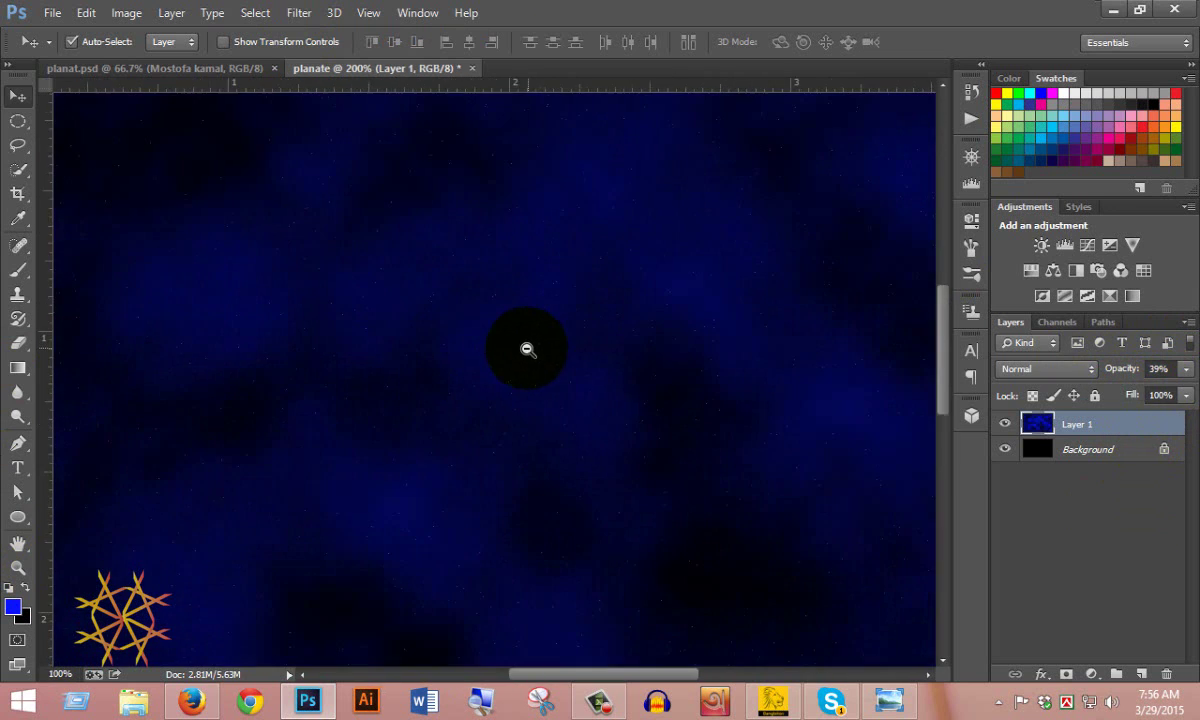
{"action": "left_click", "coordinate": [527, 349], "text": "ctrl+alt"}
{"action": "left_click", "coordinate": [527, 349], "text": "ctrl+alt"}
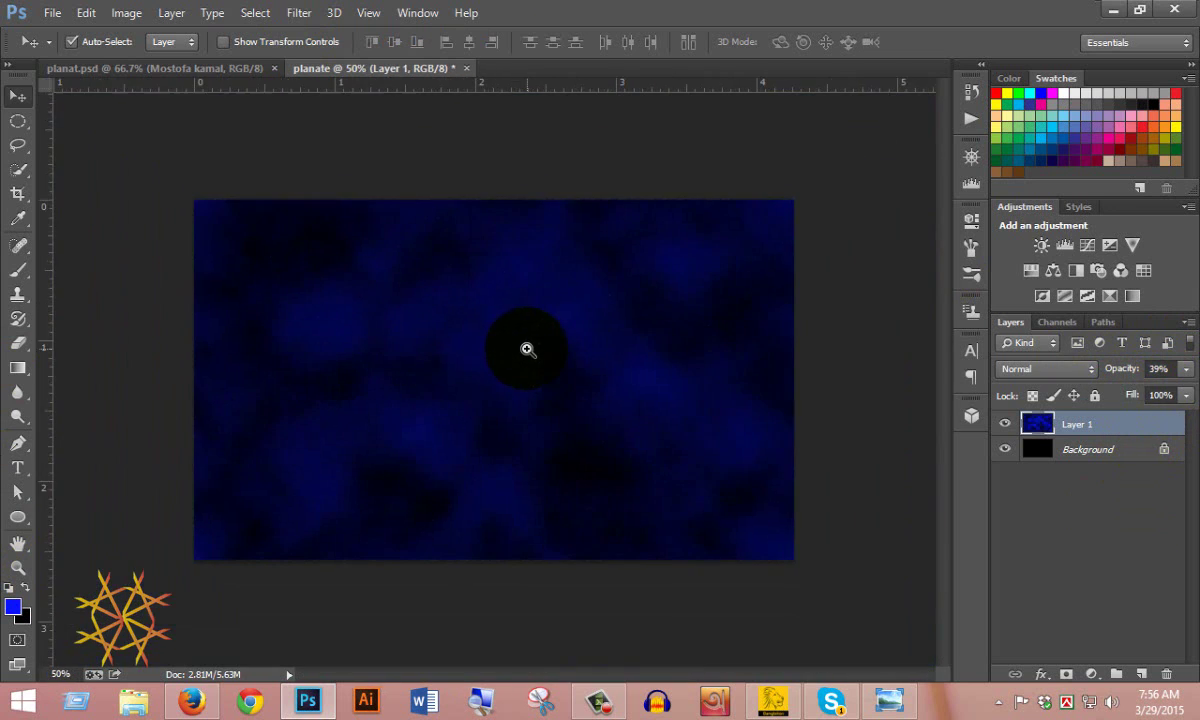
- Set the opacity of the blue clouds layer to 25%
{"action": "left_click", "coordinate": [1159, 368]}
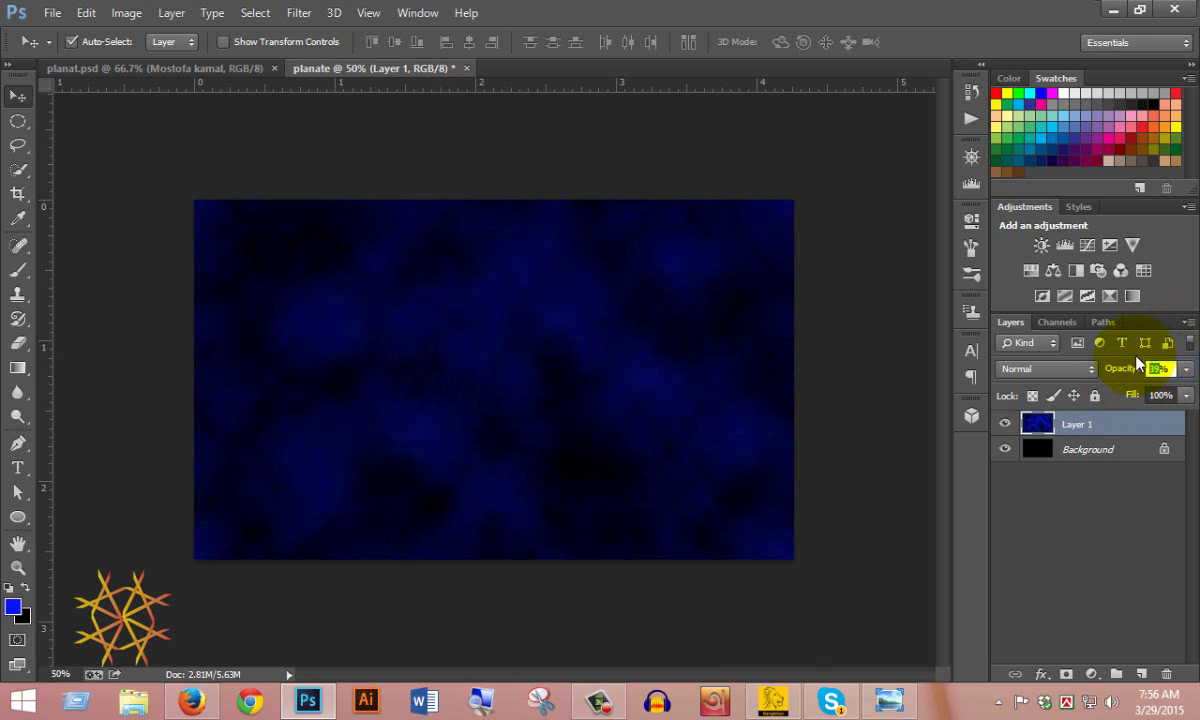
{"action": "type", "text": "25"}
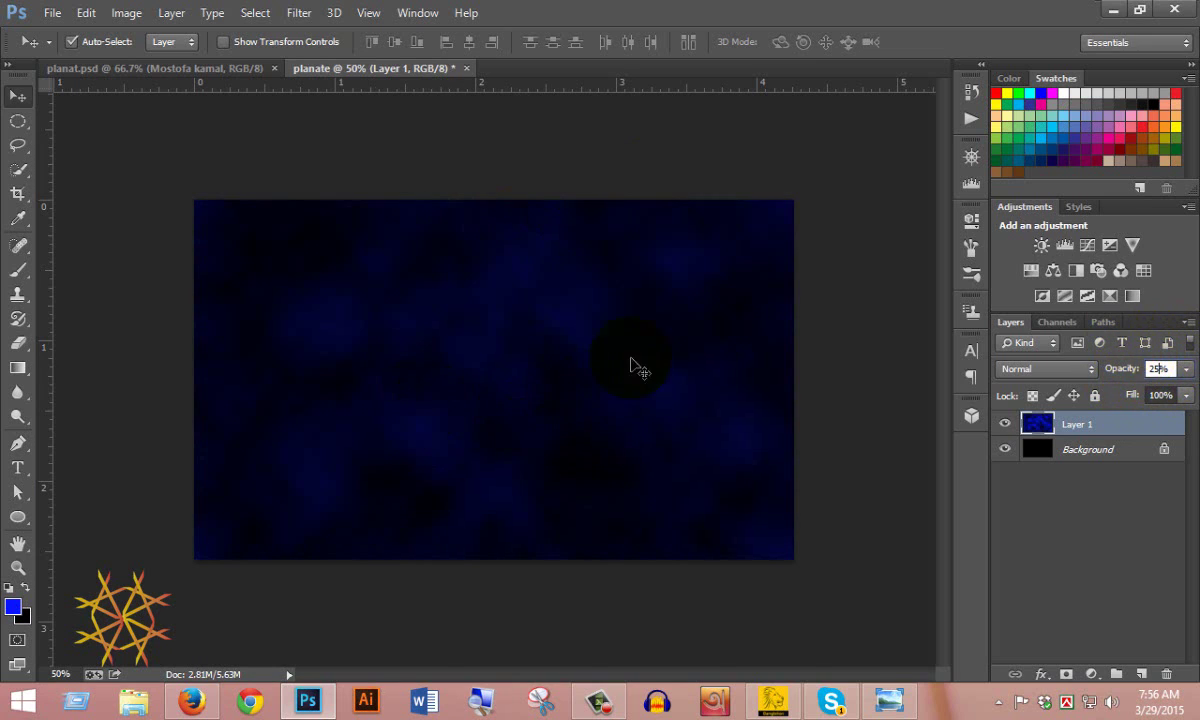
{"action": "left_click", "coordinate": [450, 319], "text": "ctrl"}
{"action": "left_click", "coordinate": [480, 355], "text": "ctrl"}
{"action": "left_click", "coordinate": [521, 394], "text": "alt"}
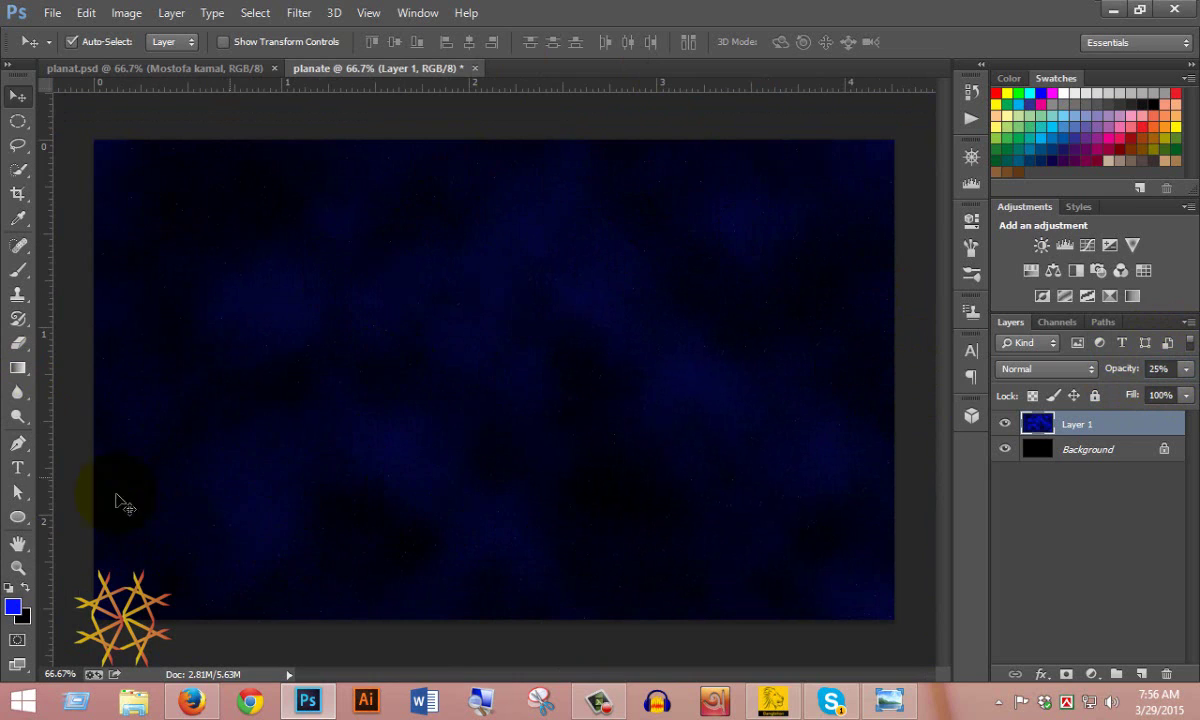
- Draw a black-filled circle shape about 1362 px across with the Ellipse tool, centered on the canvas's lower-left corner
{"action": "left_click", "coordinate": [17, 514]}
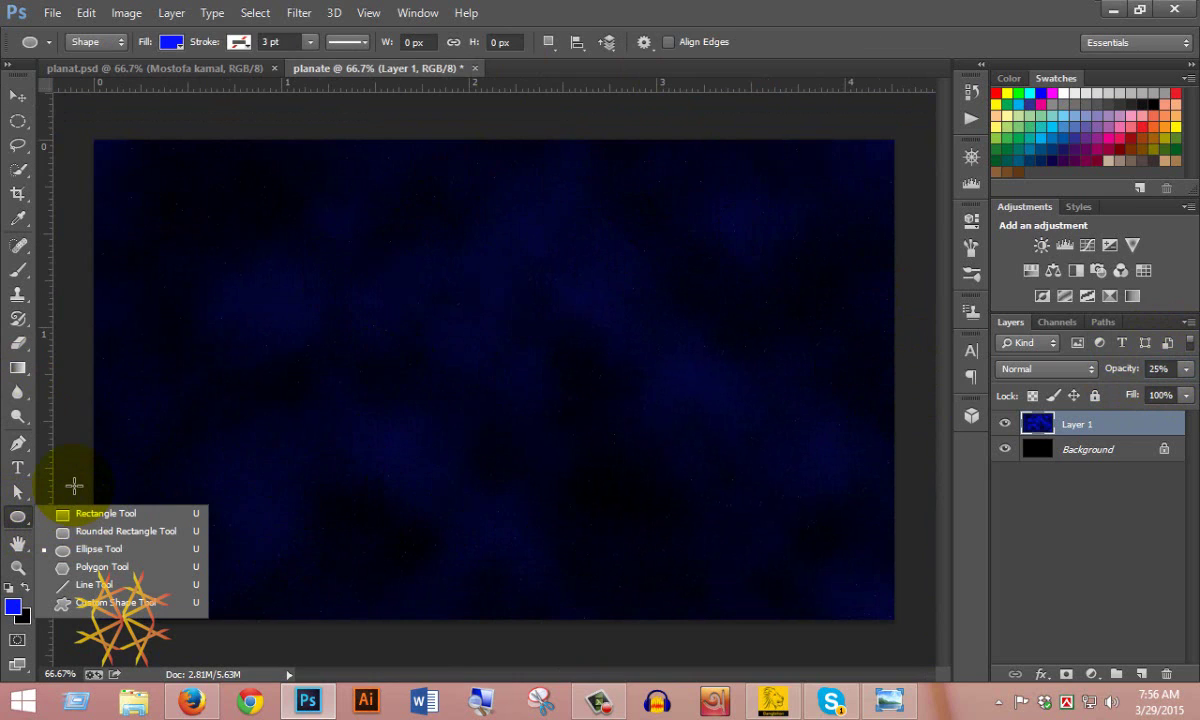
{"action": "left_click", "coordinate": [127, 550]}
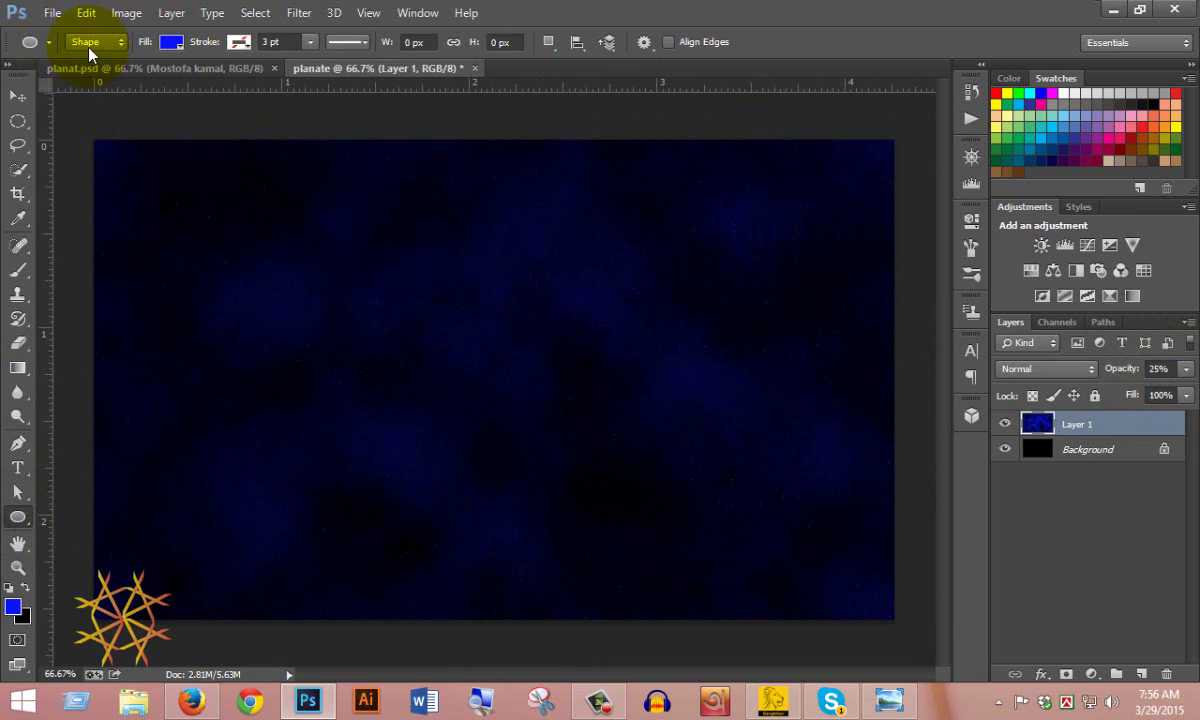
{"action": "left_click", "coordinate": [171, 42]}
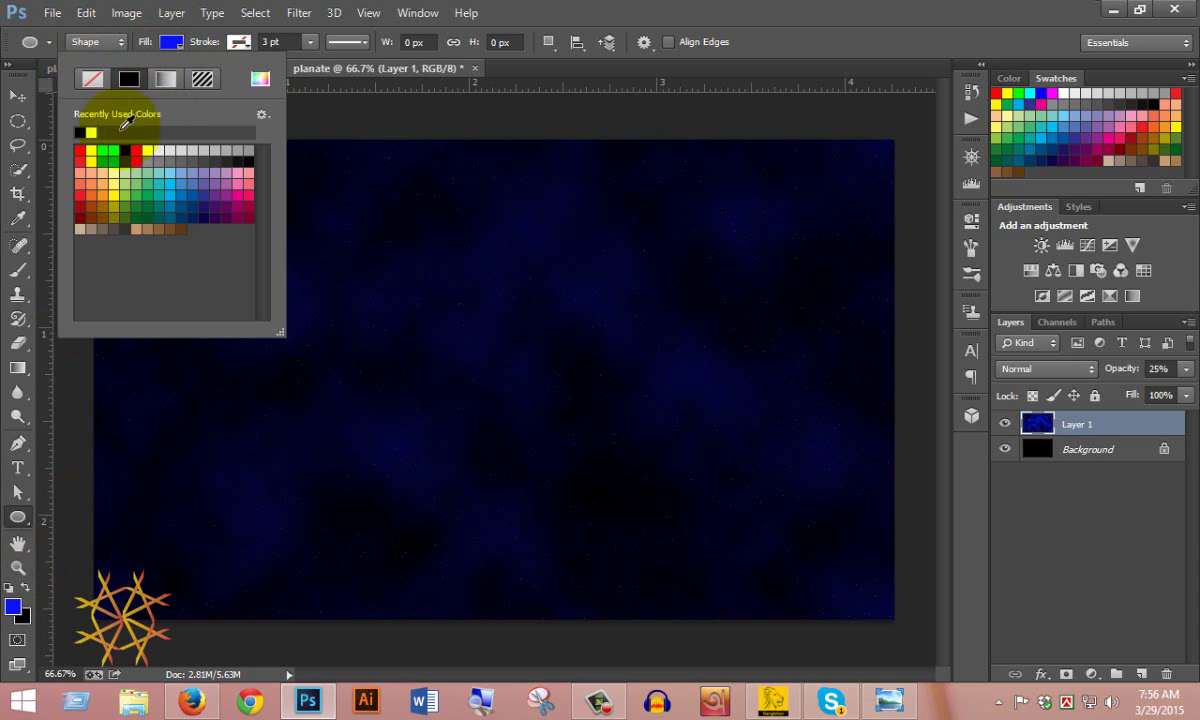
{"action": "left_click", "coordinate": [79, 132]}
{"action": "left_click", "coordinate": [558, 11]}
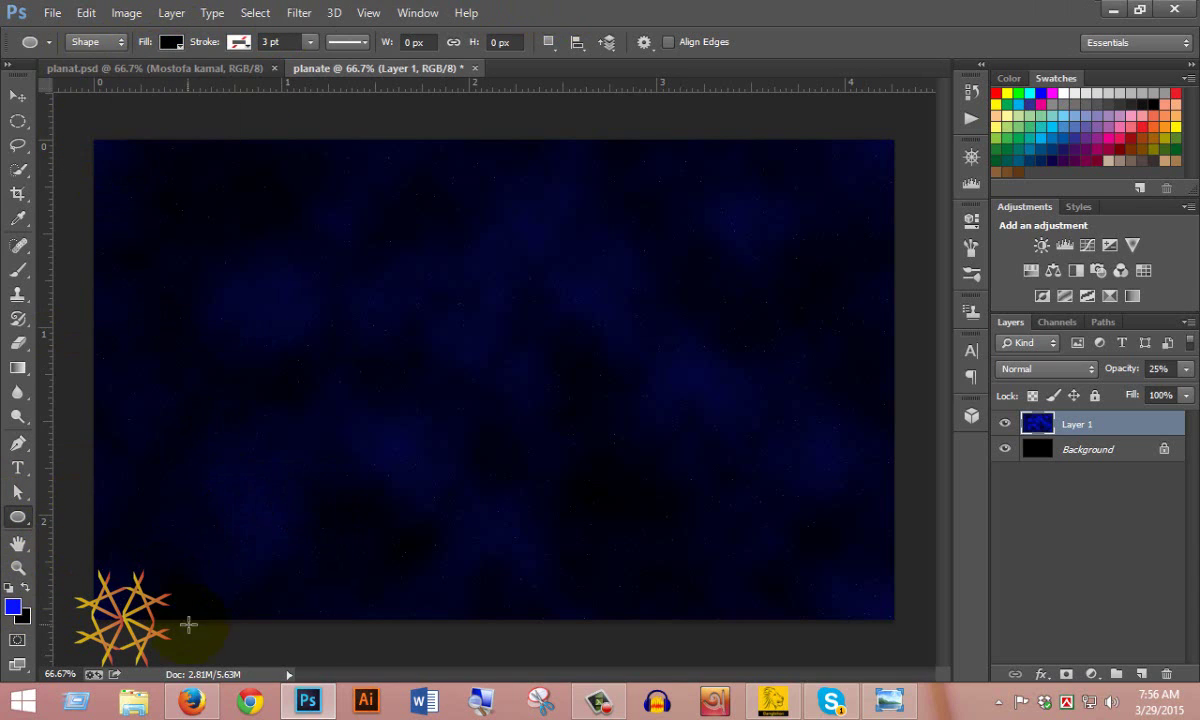
{"action": "left_click", "coordinate": [175, 553], "text": "ctrl"}
{"action": "left_click", "coordinate": [175, 553], "text": "alt"}
{"action": "left_click", "coordinate": [175, 553], "text": "alt"}
{"action": "left_click", "coordinate": [175, 553], "text": "alt"}
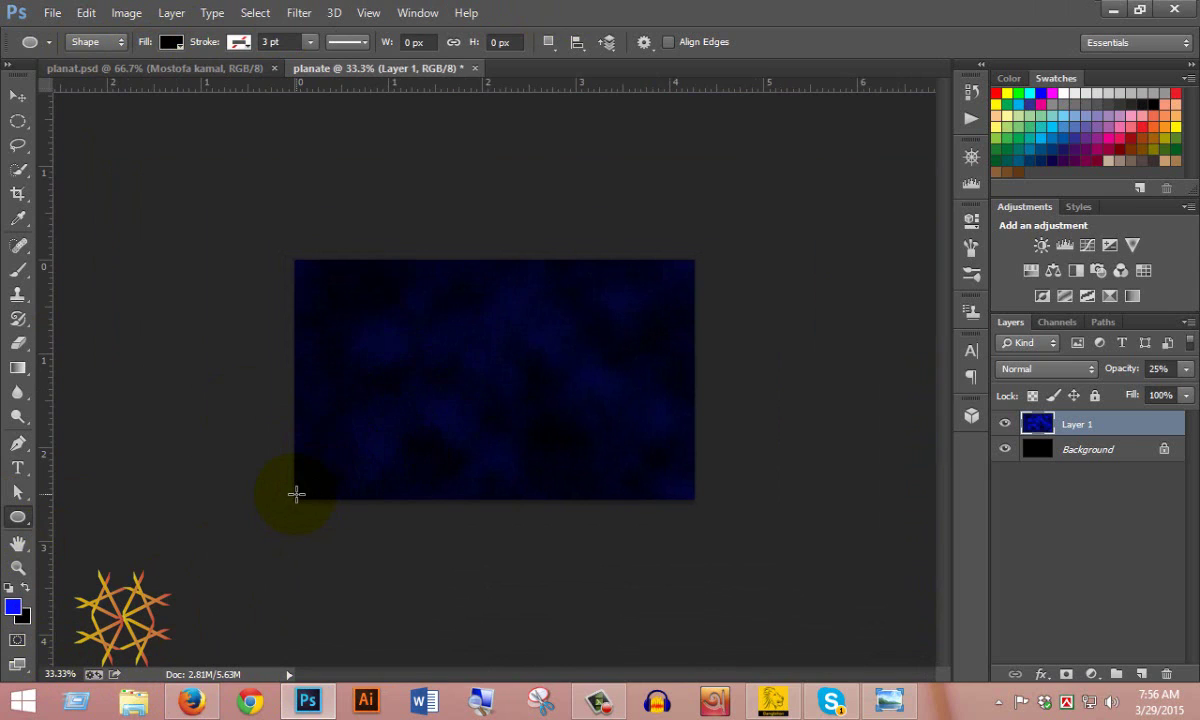
{"action": "left_click_drag", "start_coordinate": [296, 493], "coordinate": [817, 706]}
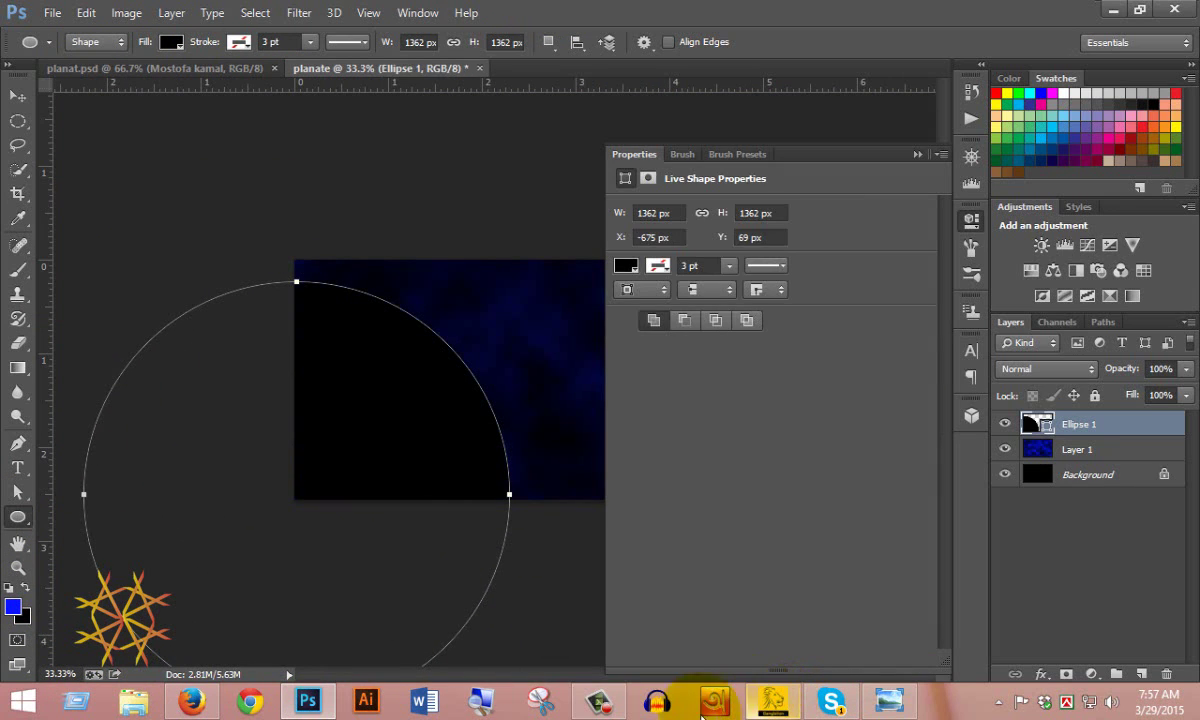
{"action": "left_click", "coordinate": [916, 154]}
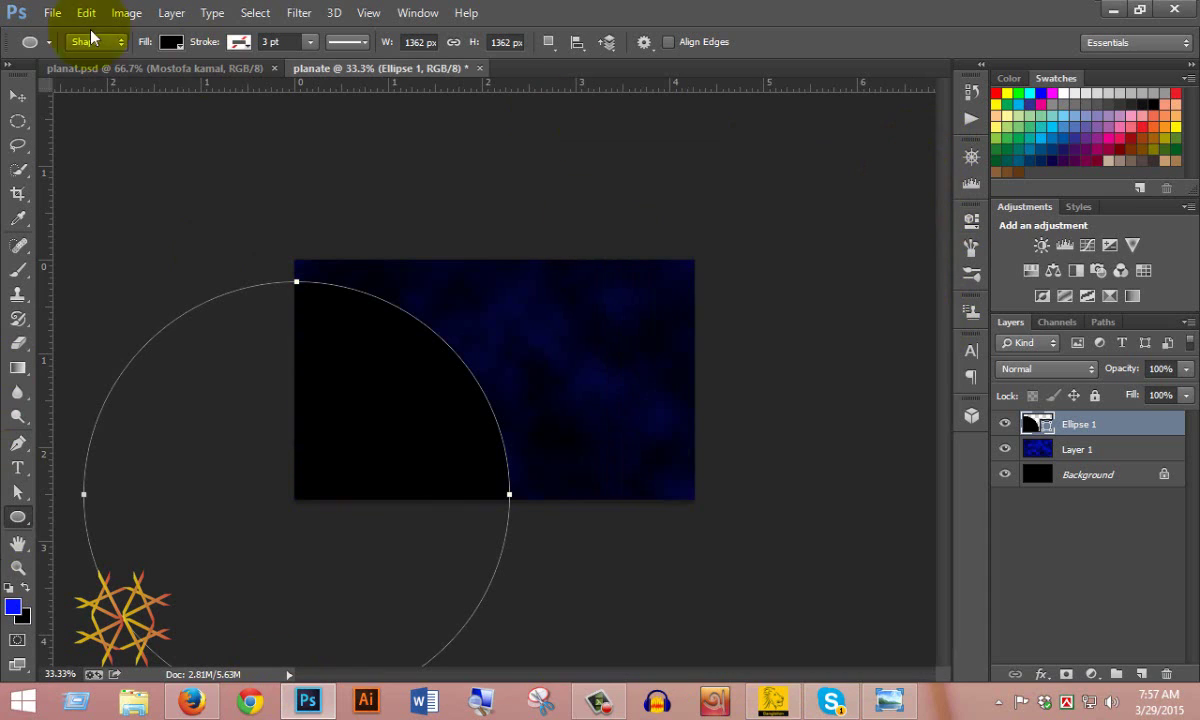
{"action": "left_click", "coordinate": [172, 43]}
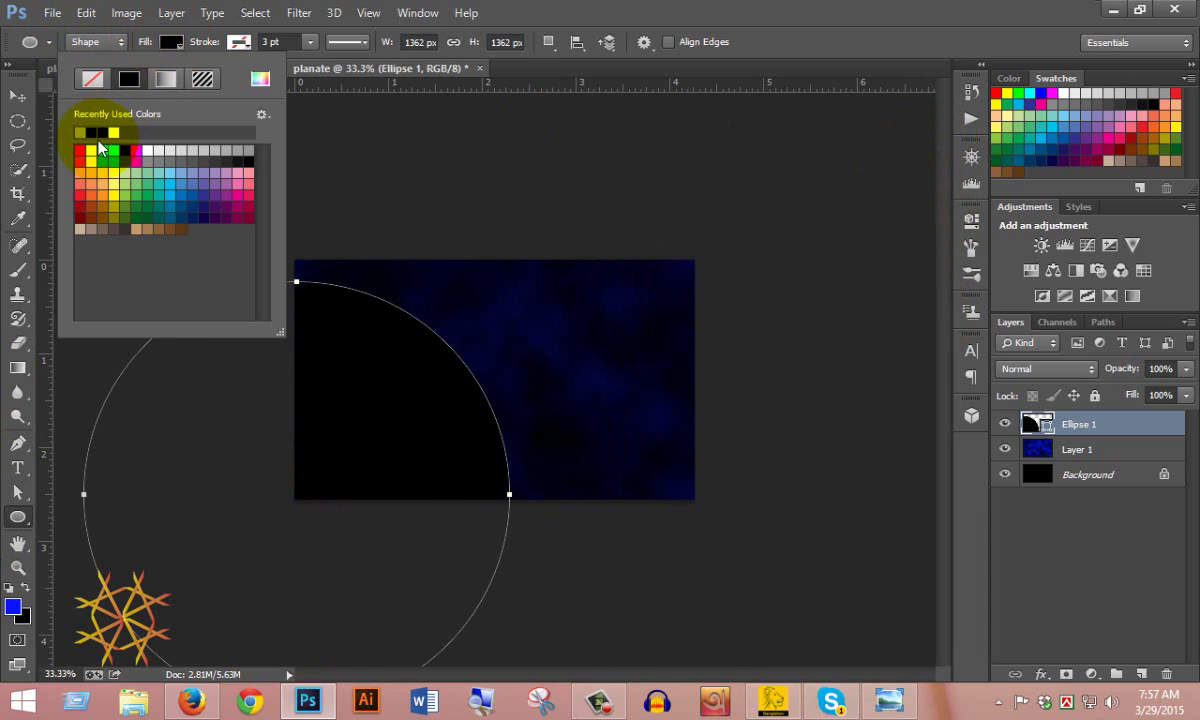
{"action": "left_click", "coordinate": [735, 10]}
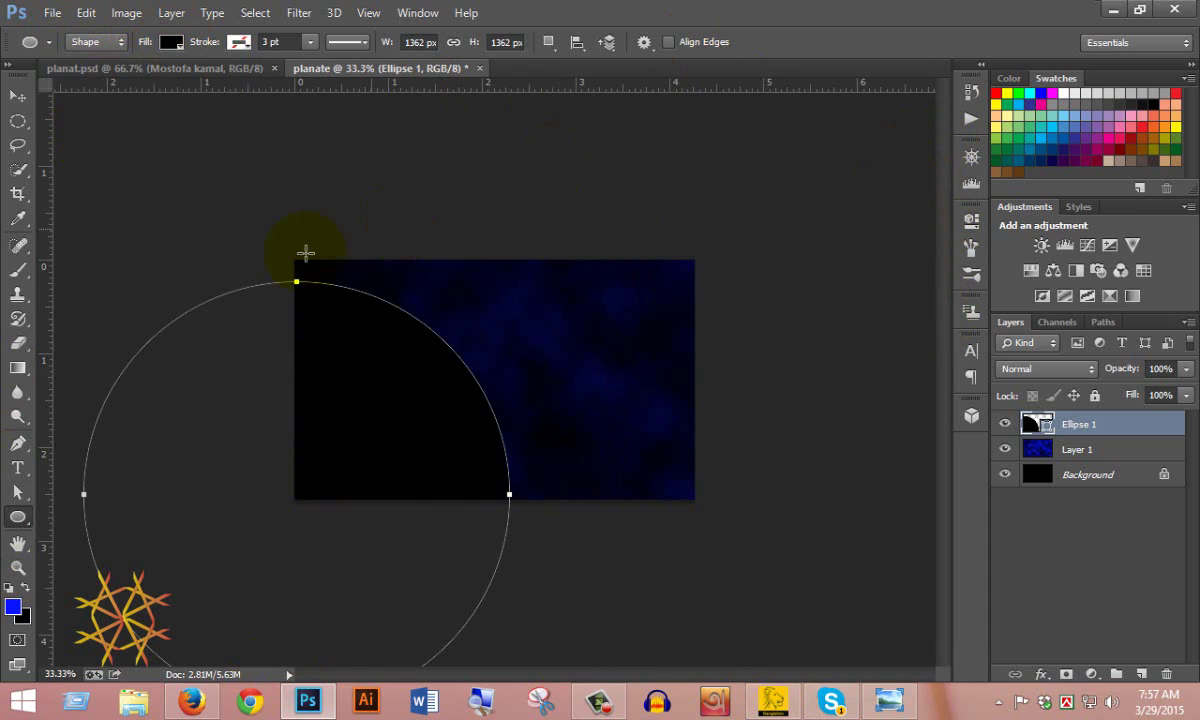
{"action": "left_click", "coordinate": [386, 404], "text": "ctrl"}
{"action": "left_click", "coordinate": [389, 402], "text": "ctrl"}
{"action": "left_click", "coordinate": [389, 402], "text": "ctrl+alt"}
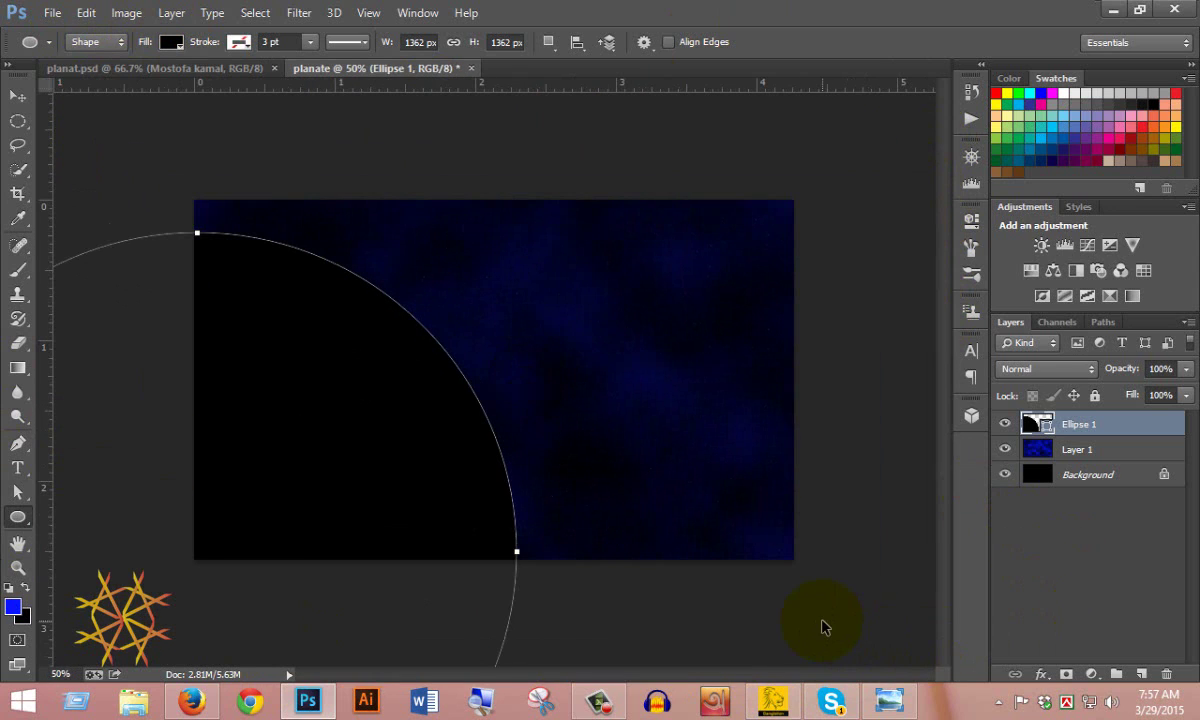
- Duplicate the black circle layer and make the copy the active layer
{"action": "key", "text": "ctrl+j"}
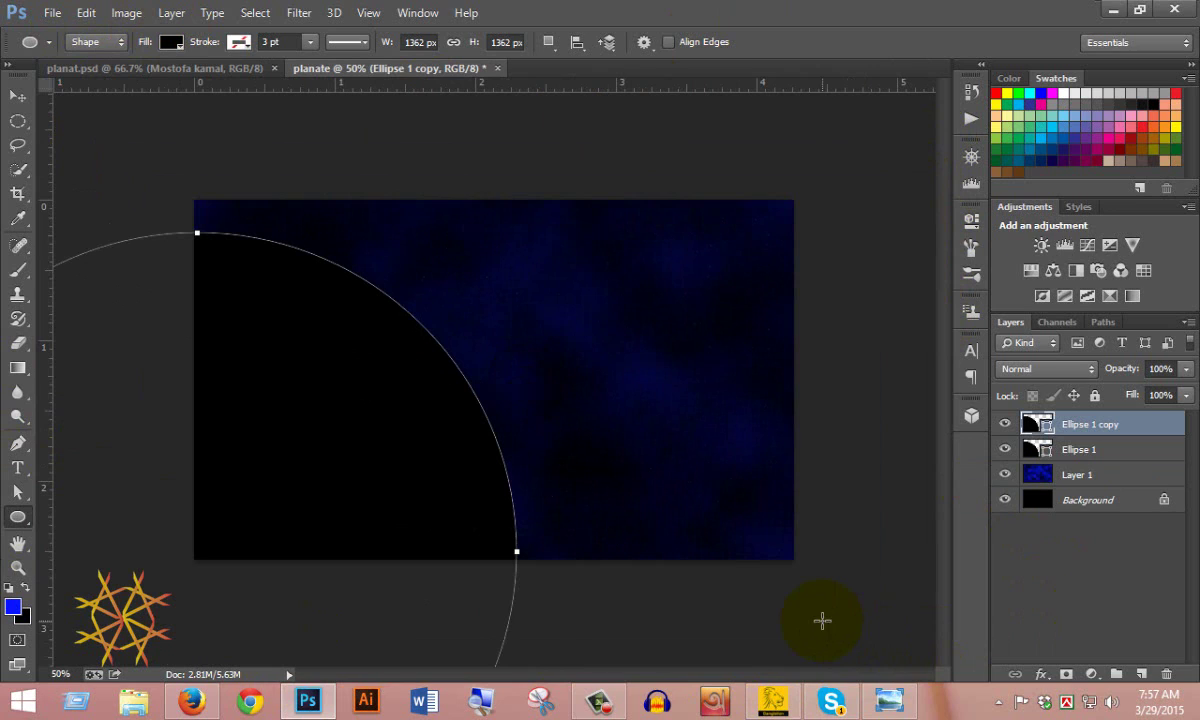
{"action": "double_click", "coordinate": [1136, 428]}
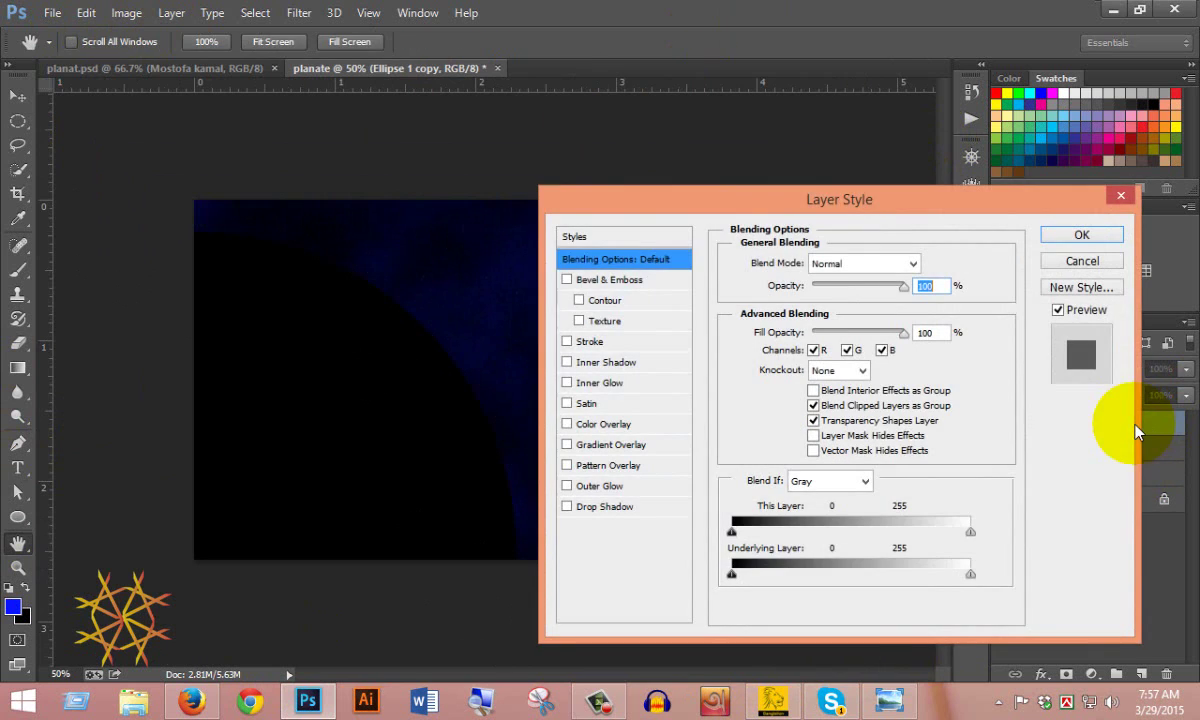
{"action": "left_click", "coordinate": [1082, 261]}
{"action": "left_click", "coordinate": [1087, 449]}
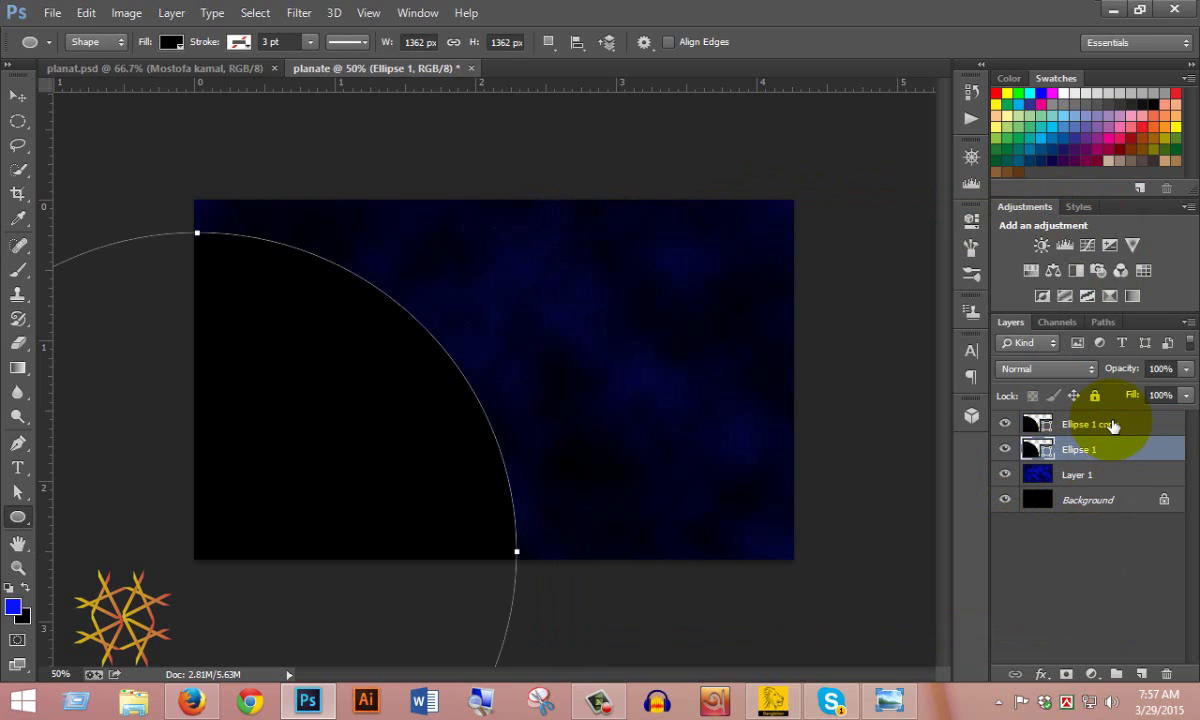
{"action": "left_click", "coordinate": [1138, 426]}
- Add an Inner Glow layer style to the circle copy and set its glow color to light blue 82cfff
{"action": "double_click", "coordinate": [1160, 430]}
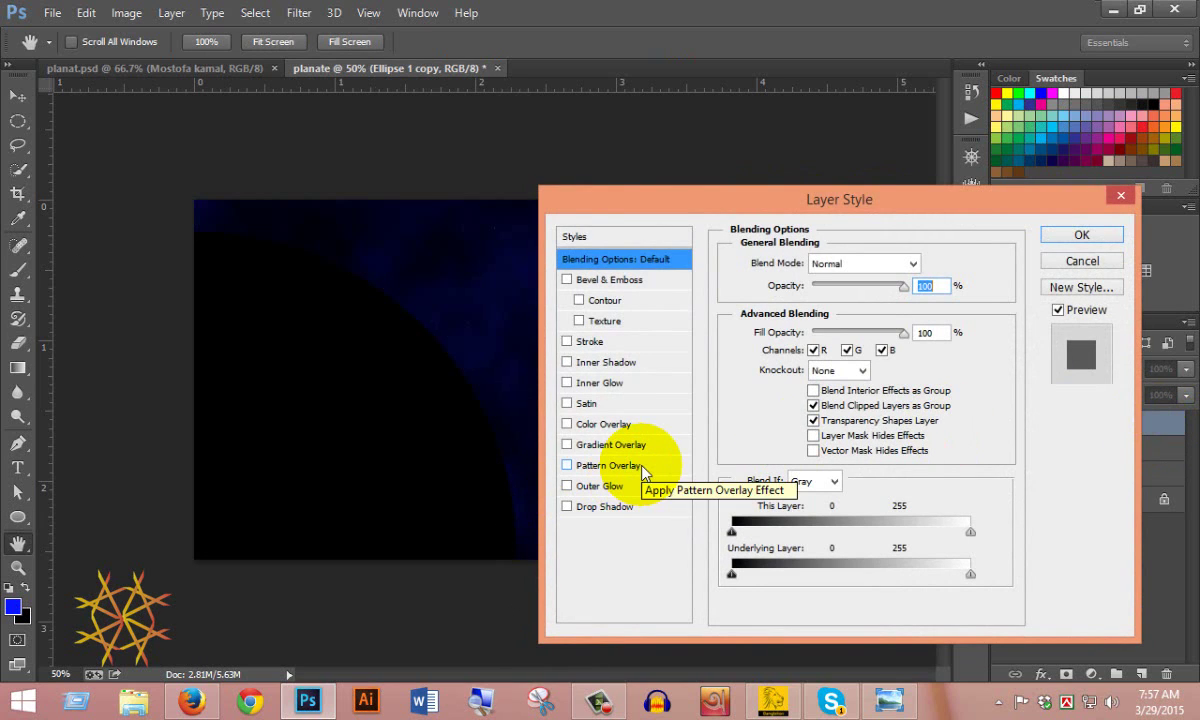
{"action": "left_click", "coordinate": [567, 384]}
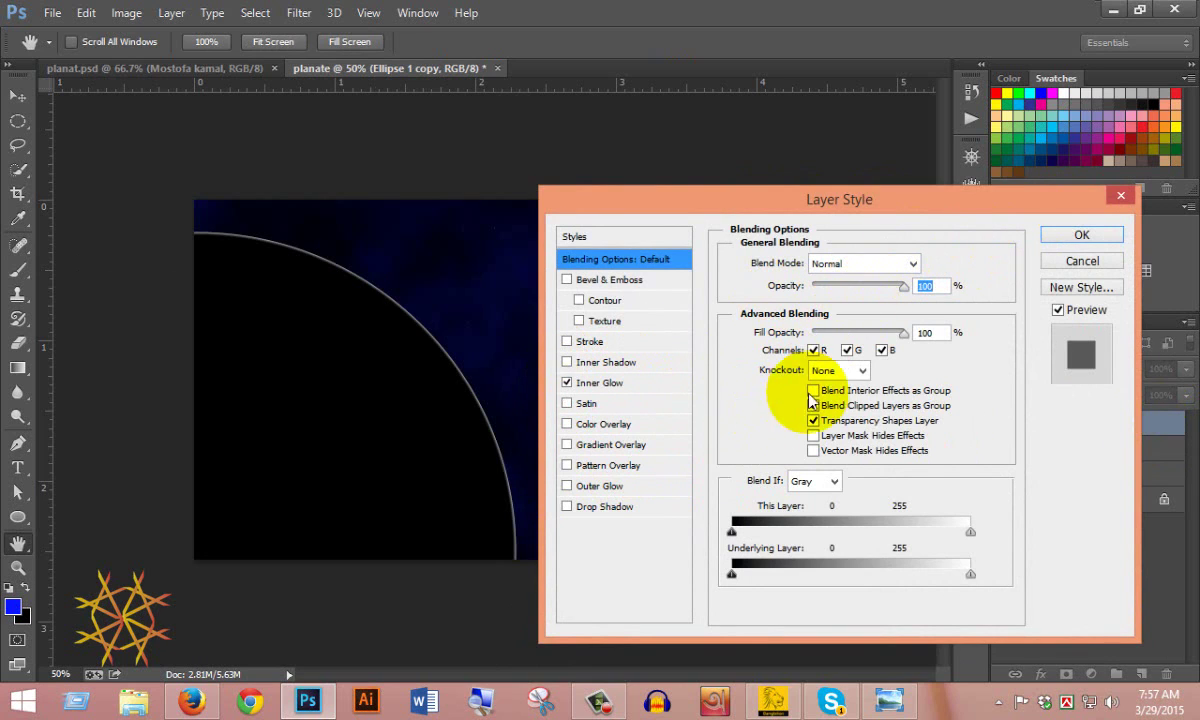
{"action": "left_click", "coordinate": [618, 384]}
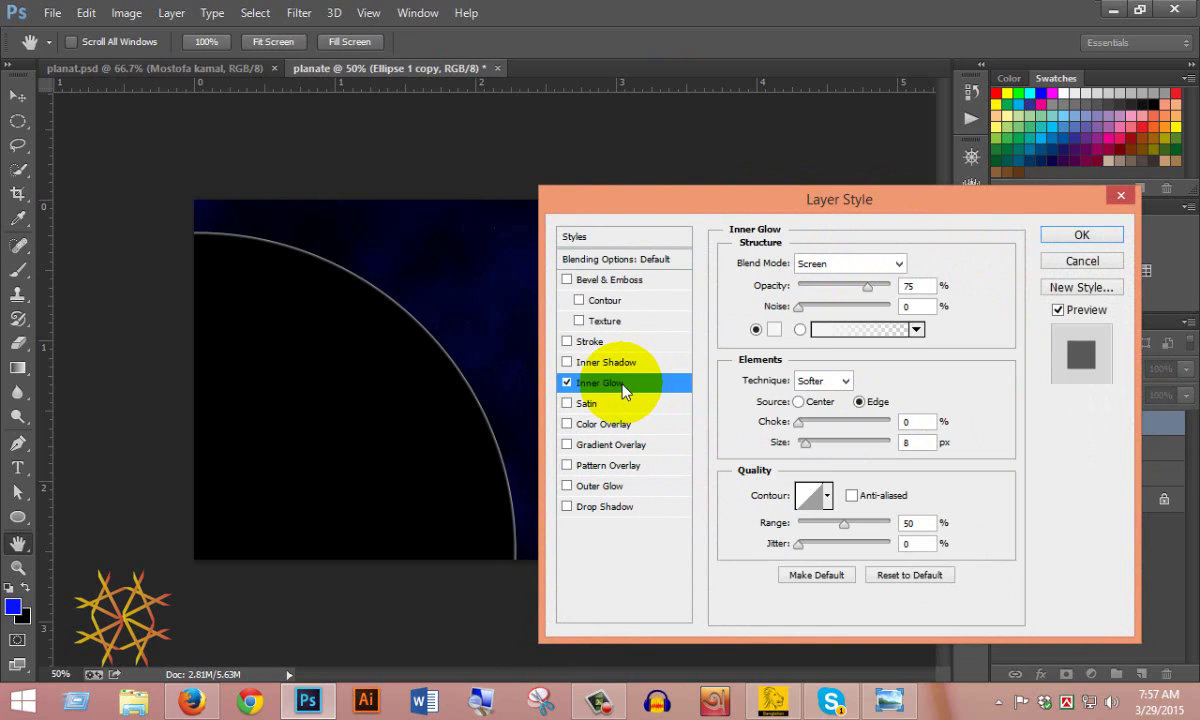
{"action": "left_click", "coordinate": [775, 334]}
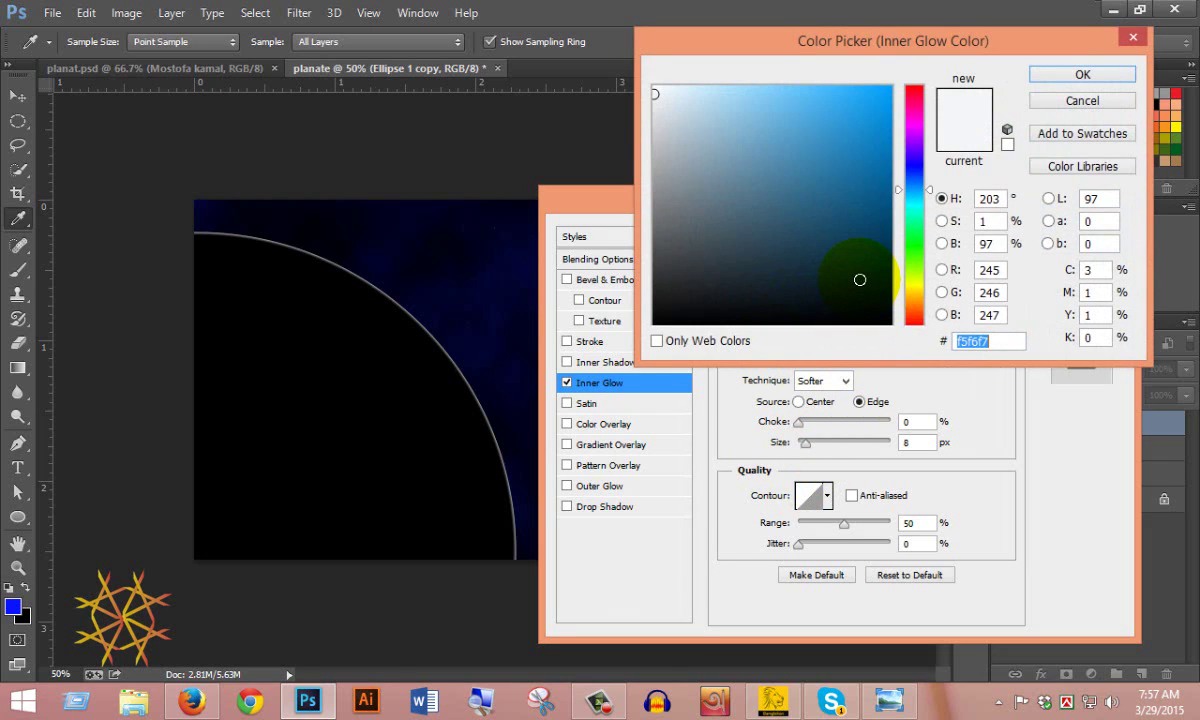
{"action": "mouse_move", "coordinate": [820, 178]}
{"action": "left_mouse_down"}
{"action": "mouse_move", "coordinate": [782, 88]}
{"action": "mouse_move", "coordinate": [804, 87]}
{"action": "mouse_move", "coordinate": [779, 104]}
{"action": "mouse_move", "coordinate": [769, 84]}
{"action": "left_mouse_up"}
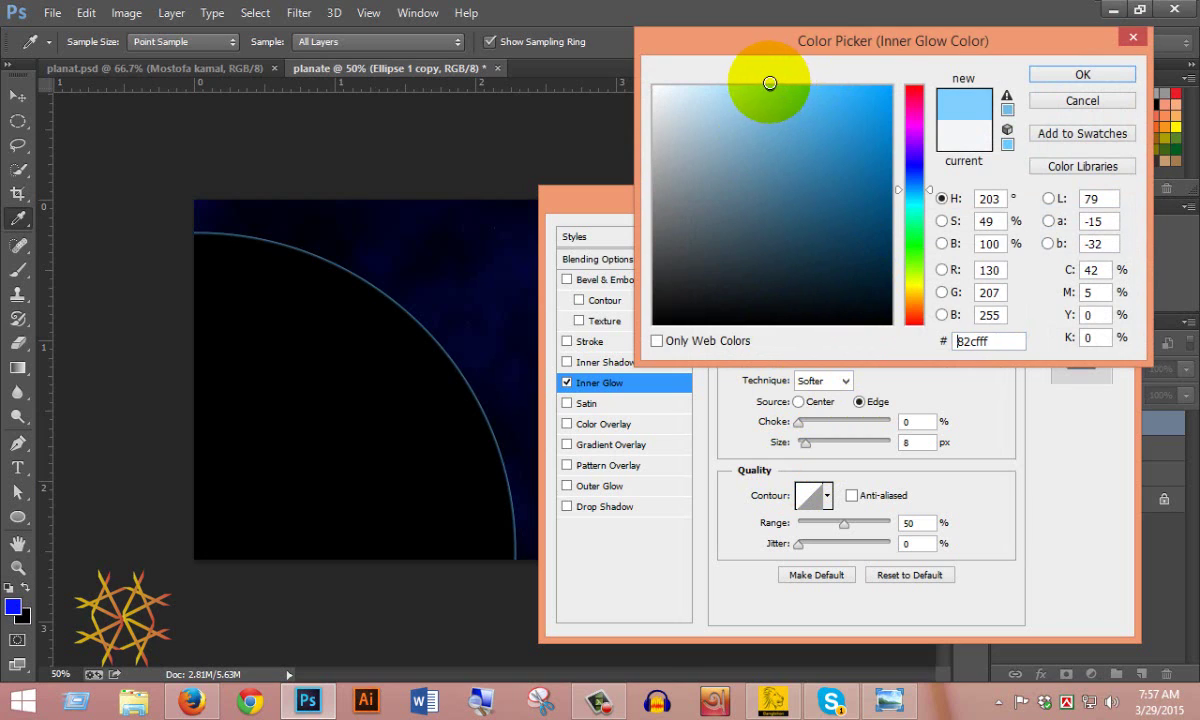
{"action": "left_click", "coordinate": [1082, 74]}
- Set the Inner Glow size to 84 px and its opacity to 63%
{"action": "left_click_drag", "start_coordinate": [814, 444], "coordinate": [826, 451]}
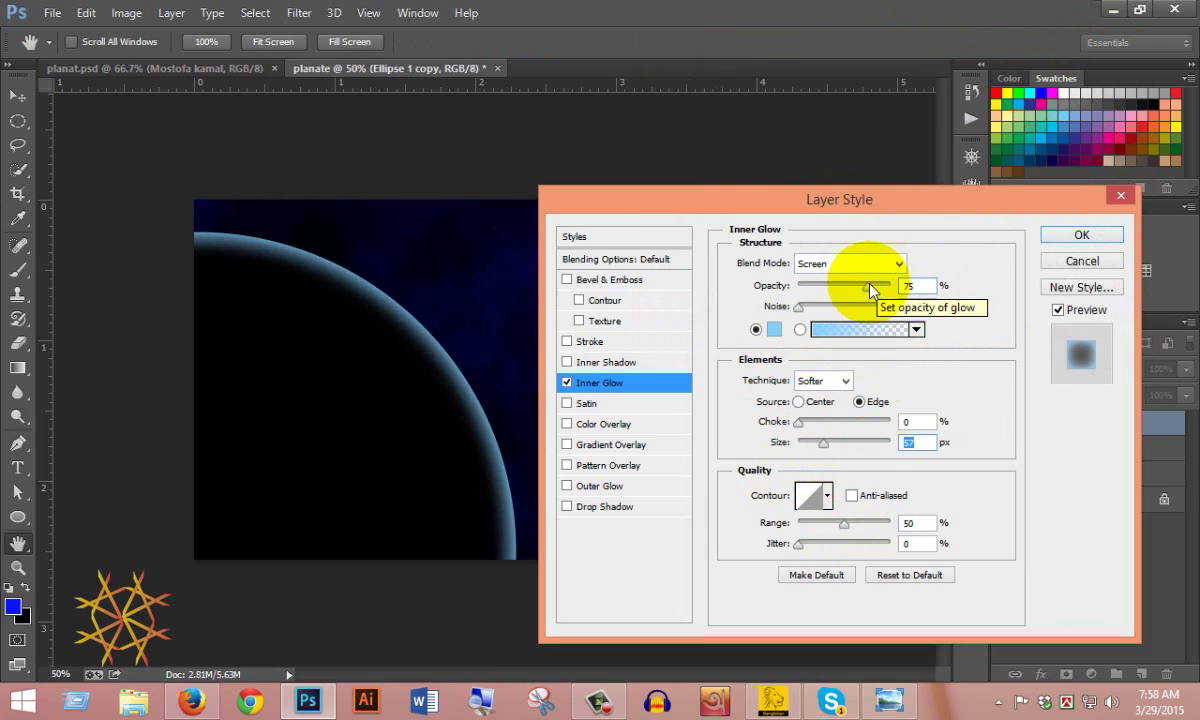
{"action": "left_click_drag", "start_coordinate": [870, 289], "coordinate": [858, 290]}
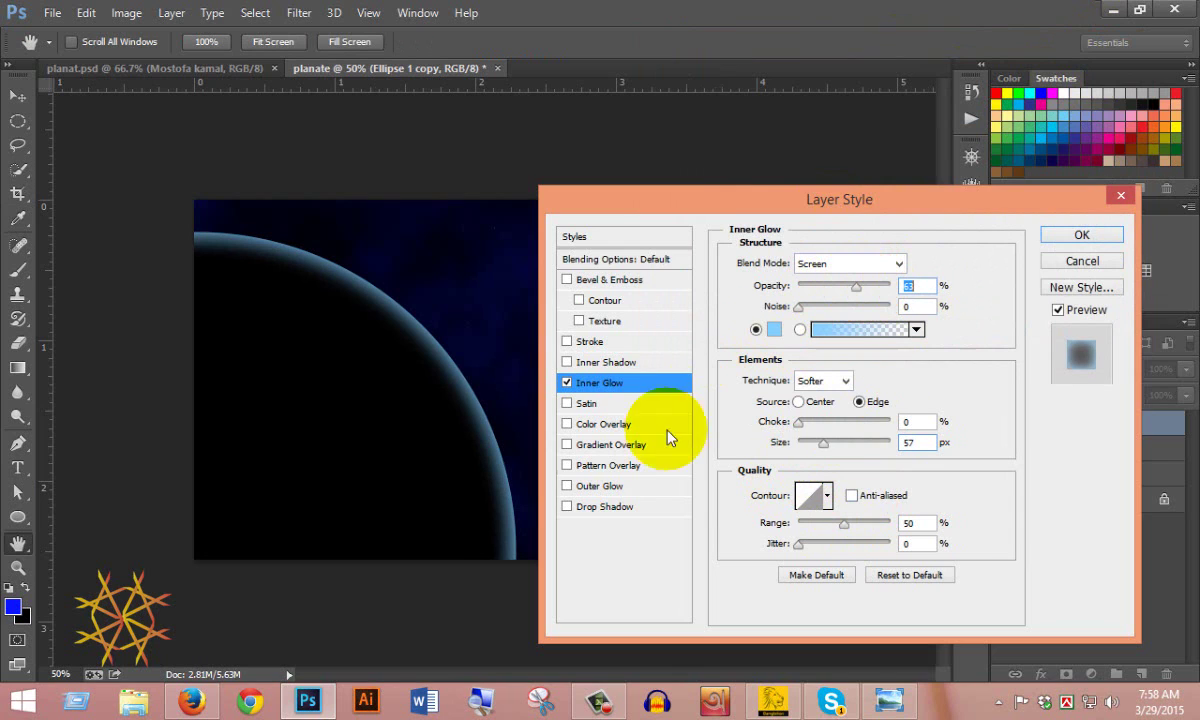
{"action": "mouse_move", "coordinate": [822, 446]}
{"action": "left_mouse_down"}
{"action": "mouse_move", "coordinate": [777, 442]}
{"action": "mouse_move", "coordinate": [835, 446]}
{"action": "left_mouse_up"}
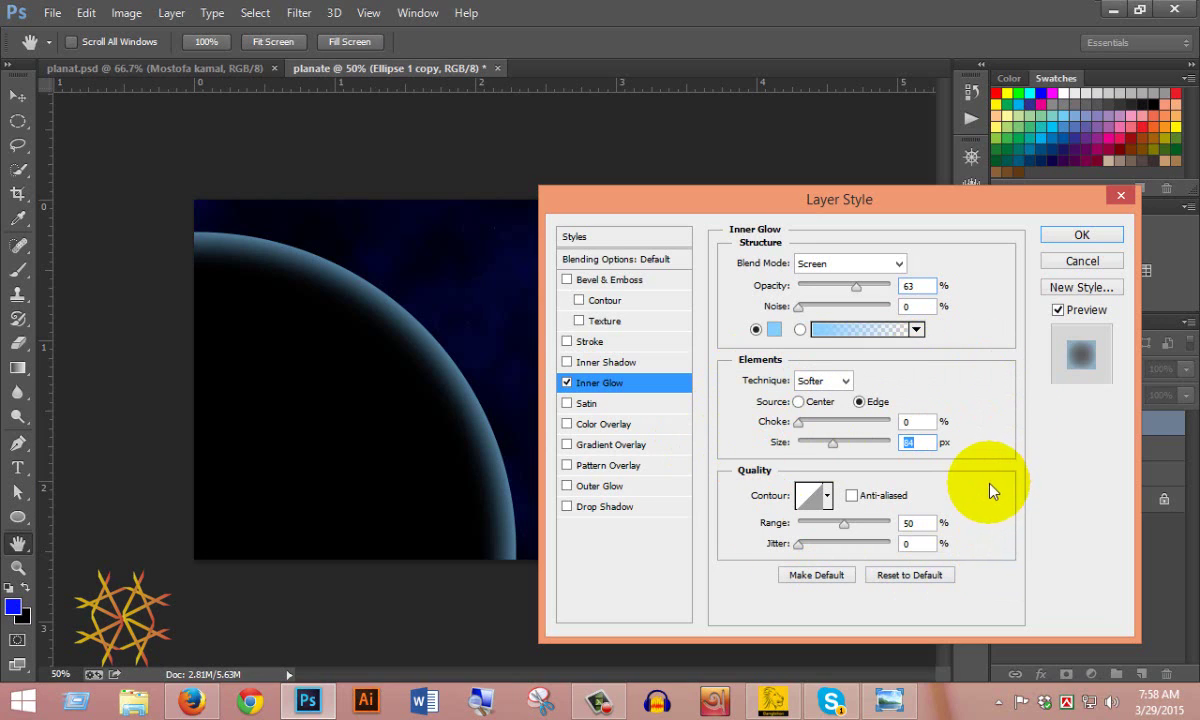
- Add an Inner Shadow effect to the circle copy with pale cyan color bdfcfe, distance 0 px and size 62 px
{"action": "left_click", "coordinate": [601, 366]}
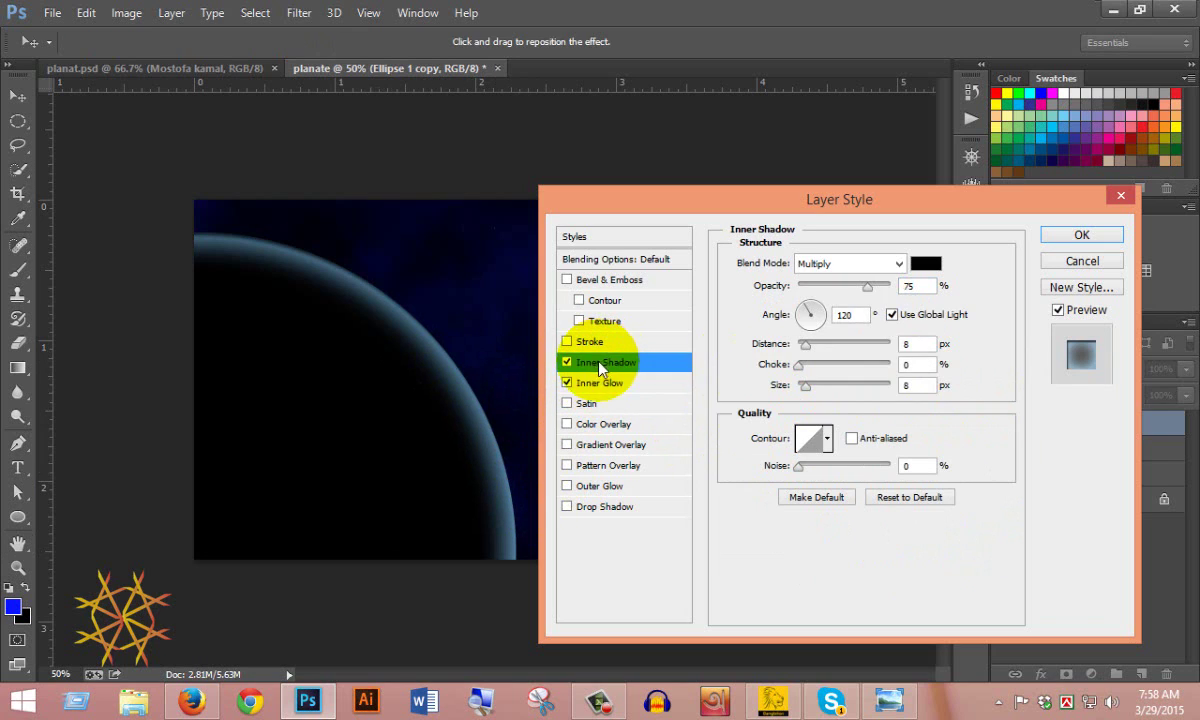
{"action": "left_click", "coordinate": [927, 264]}
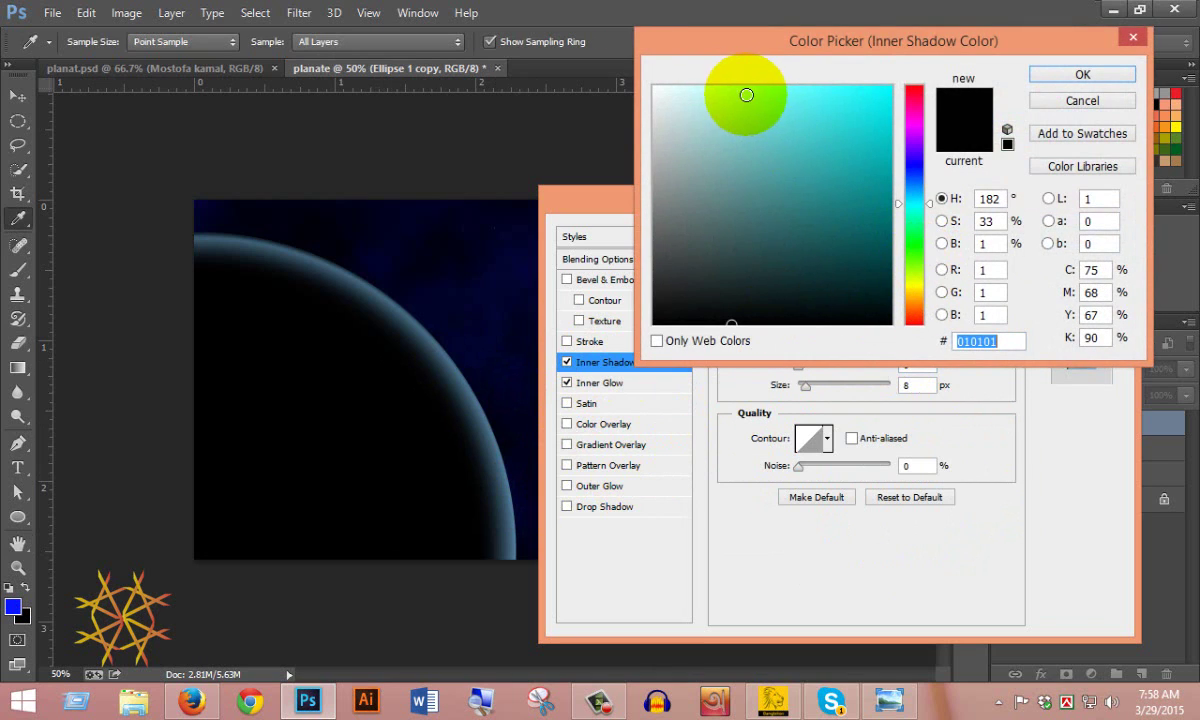
{"action": "left_click_drag", "start_coordinate": [745, 96], "coordinate": [723, 87]}
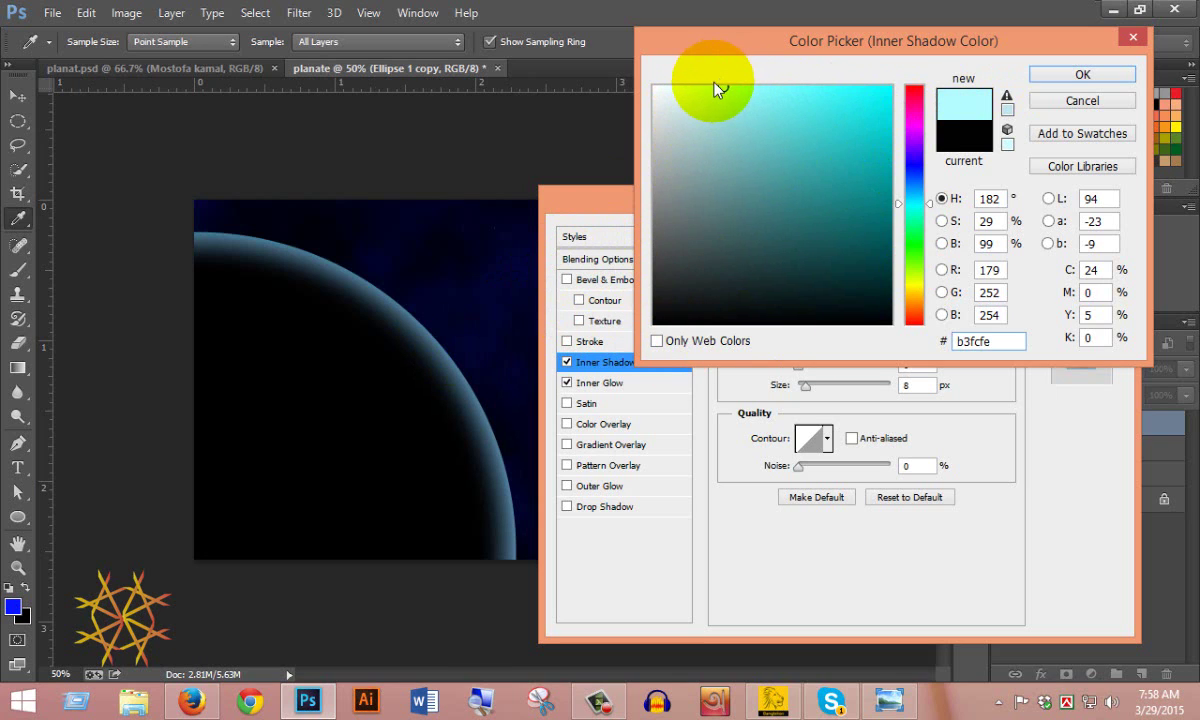
{"action": "left_click", "coordinate": [716, 86]}
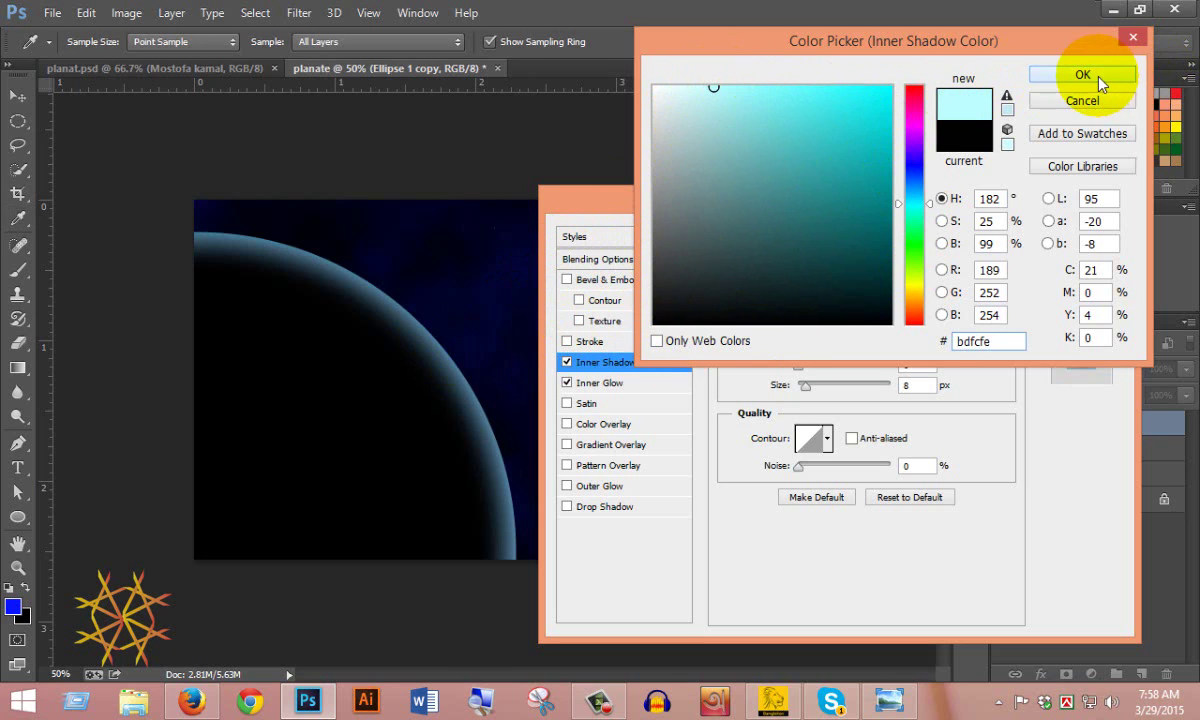
{"action": "left_click", "coordinate": [1040, 74]}
{"action": "left_click_drag", "start_coordinate": [806, 349], "coordinate": [828, 389]}
{"action": "left_click", "coordinate": [661, 383]}
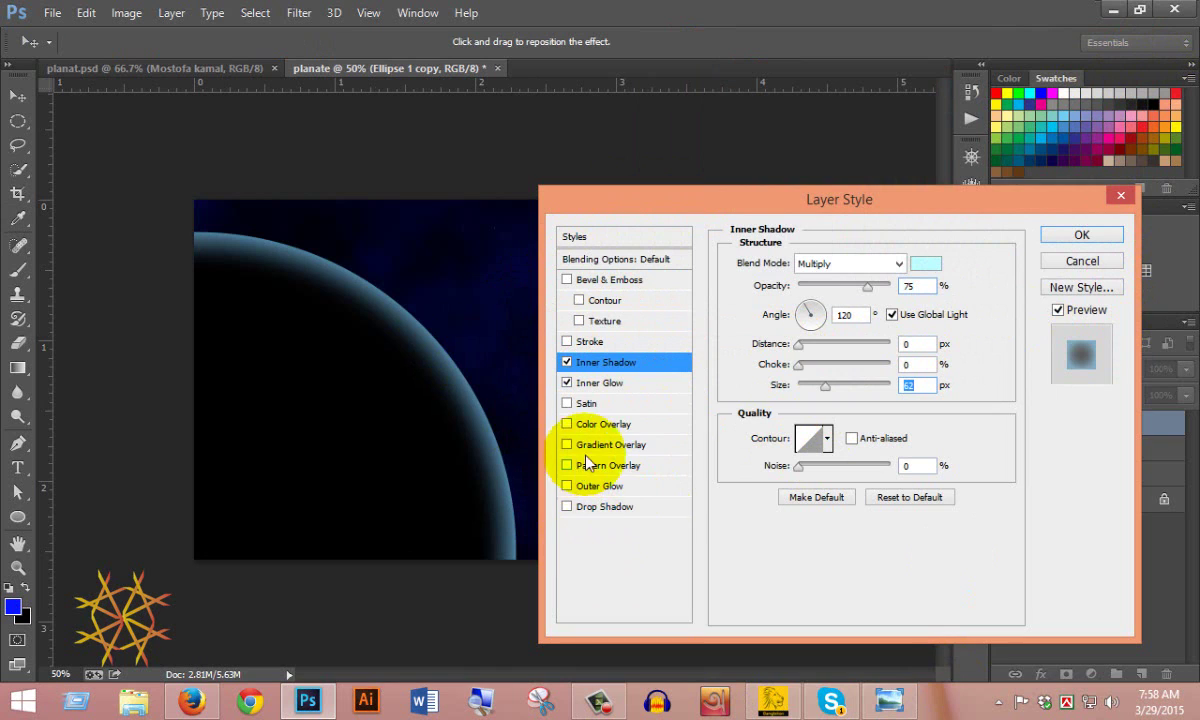
- Add an Outer Glow effect to the circle copy and set its glow color to light blue 94d6ff
{"action": "left_click", "coordinate": [602, 486]}
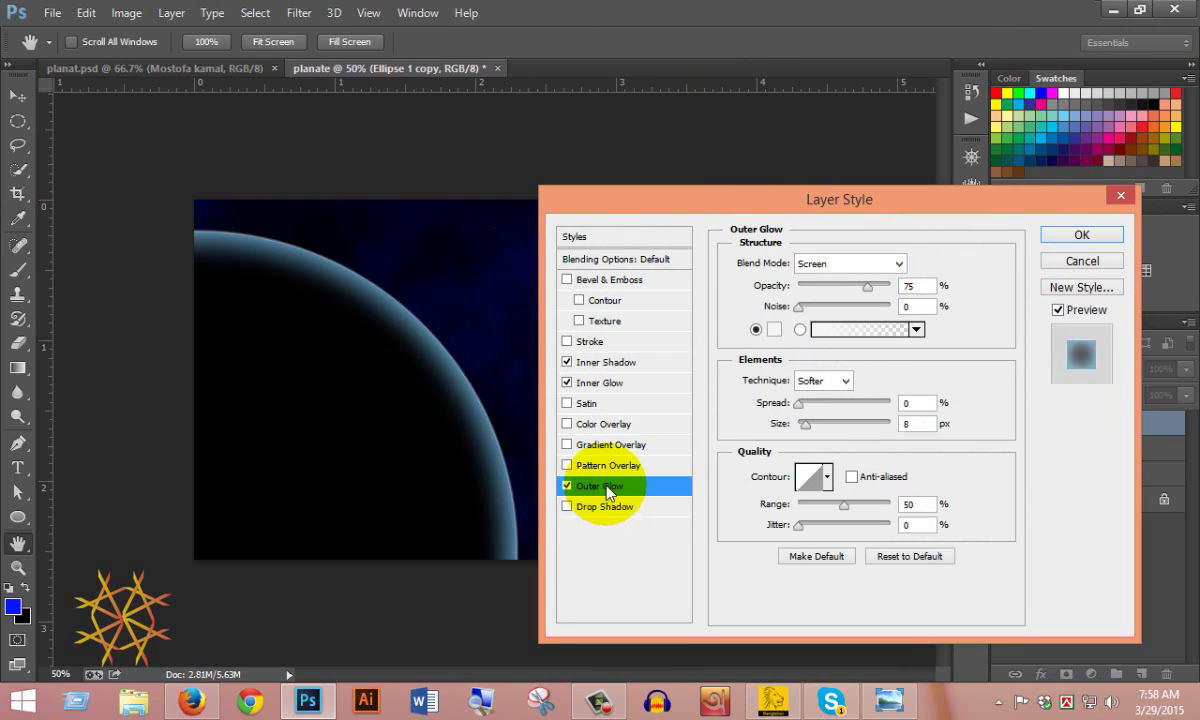
{"action": "left_click", "coordinate": [774, 331]}
{"action": "left_click_drag", "start_coordinate": [745, 107], "coordinate": [753, 66]}
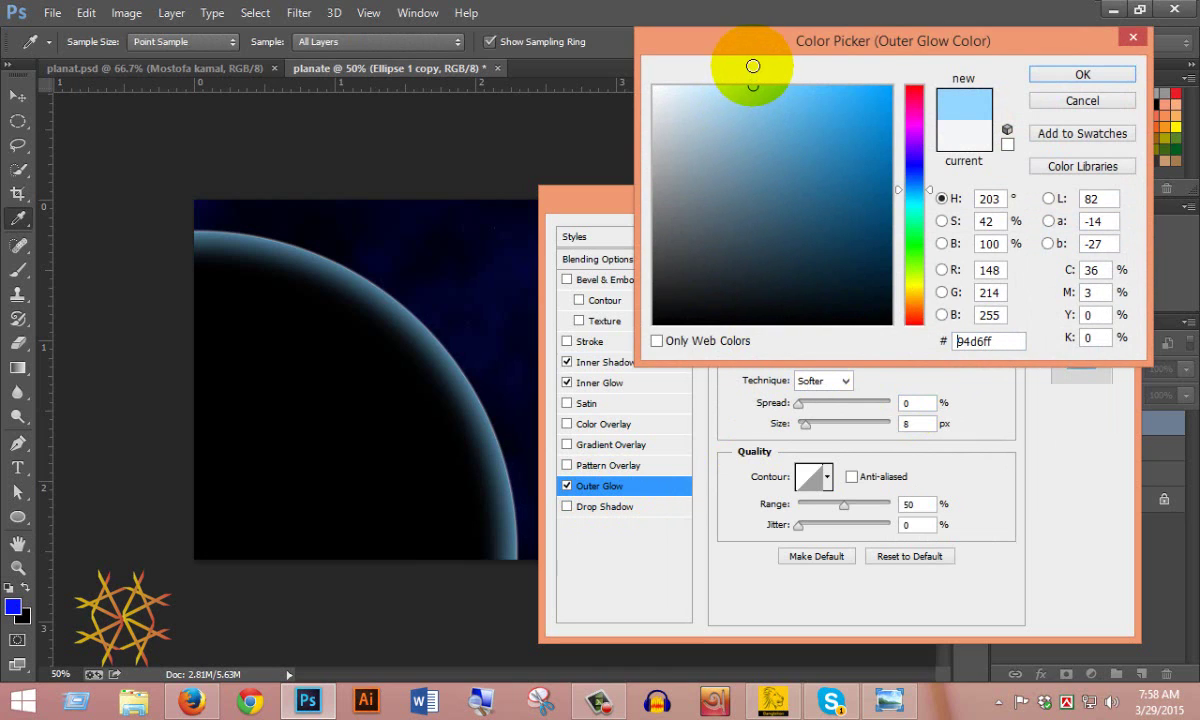
{"action": "left_click", "coordinate": [1065, 78]}
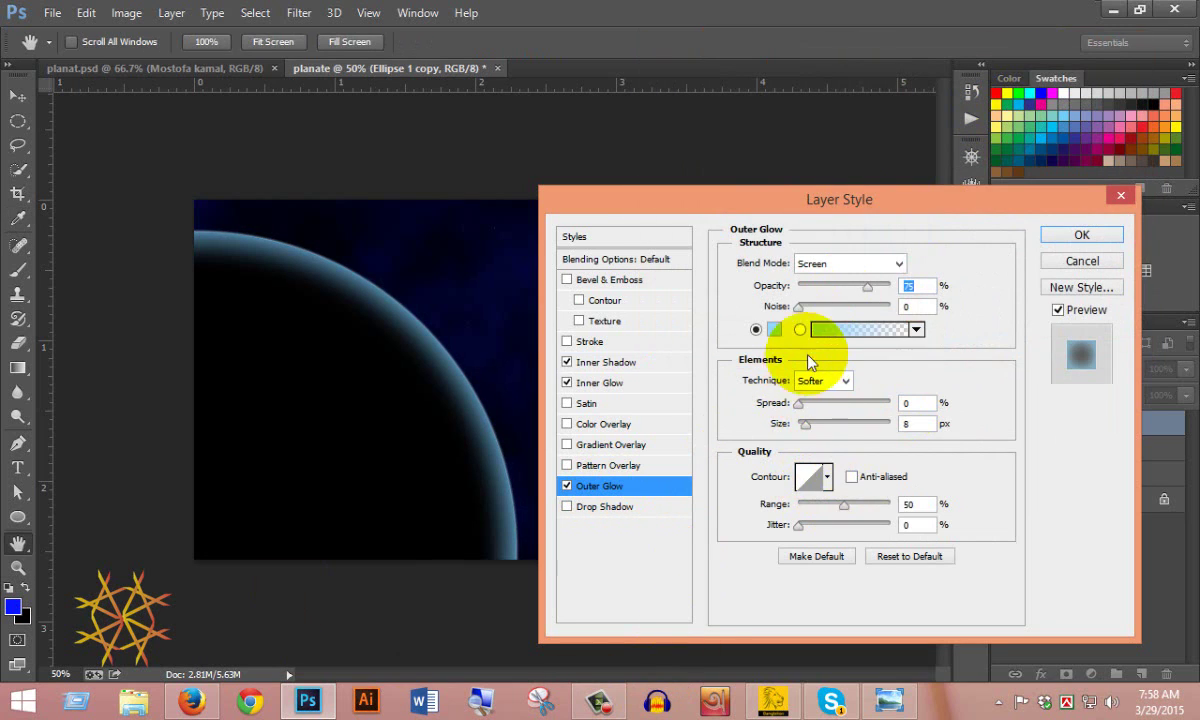
- Set the Outer Glow size to 68 px and its opacity to 33%, and apply the layer styles
{"action": "left_click", "coordinate": [805, 424]}
{"action": "left_click_drag", "start_coordinate": [806, 432], "coordinate": [827, 432]}
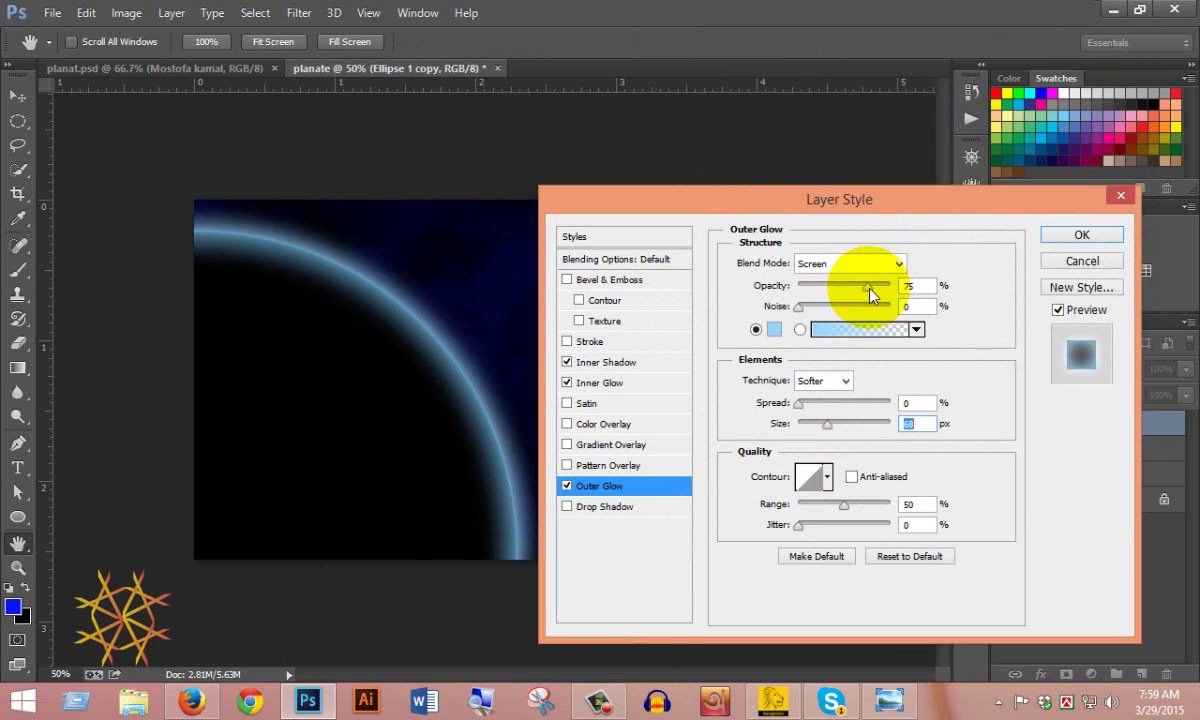
{"action": "left_click_drag", "start_coordinate": [868, 288], "coordinate": [828, 306]}
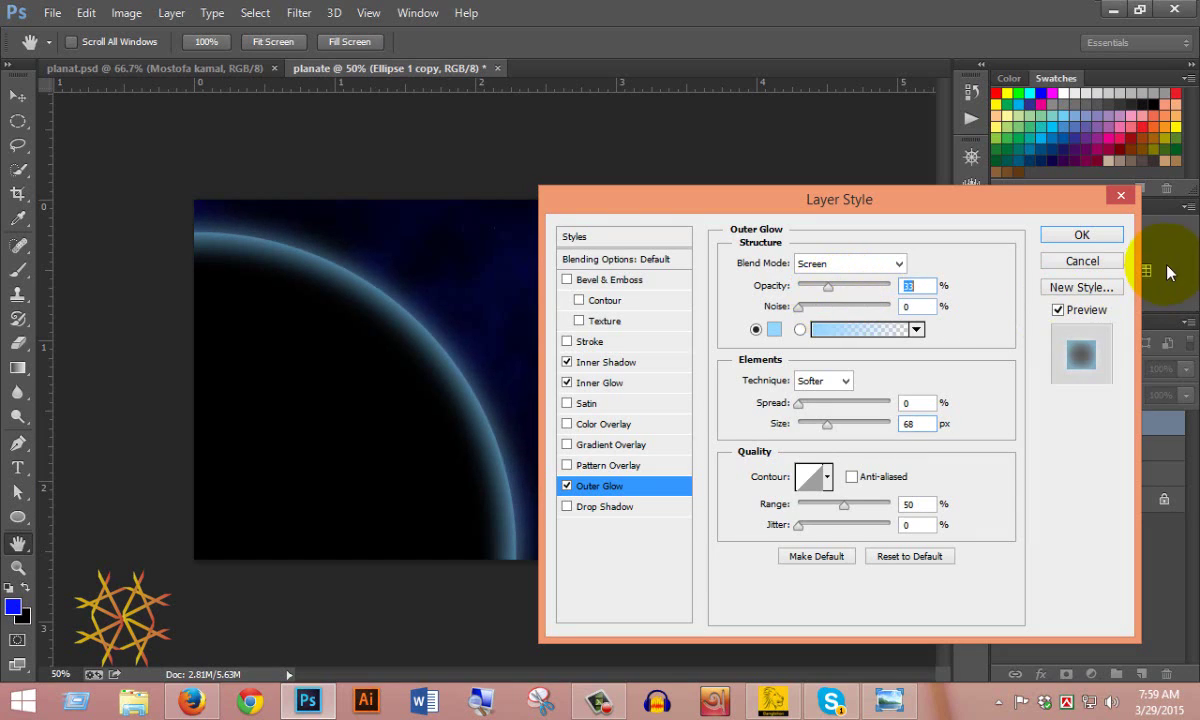
{"action": "left_click", "coordinate": [1083, 236]}
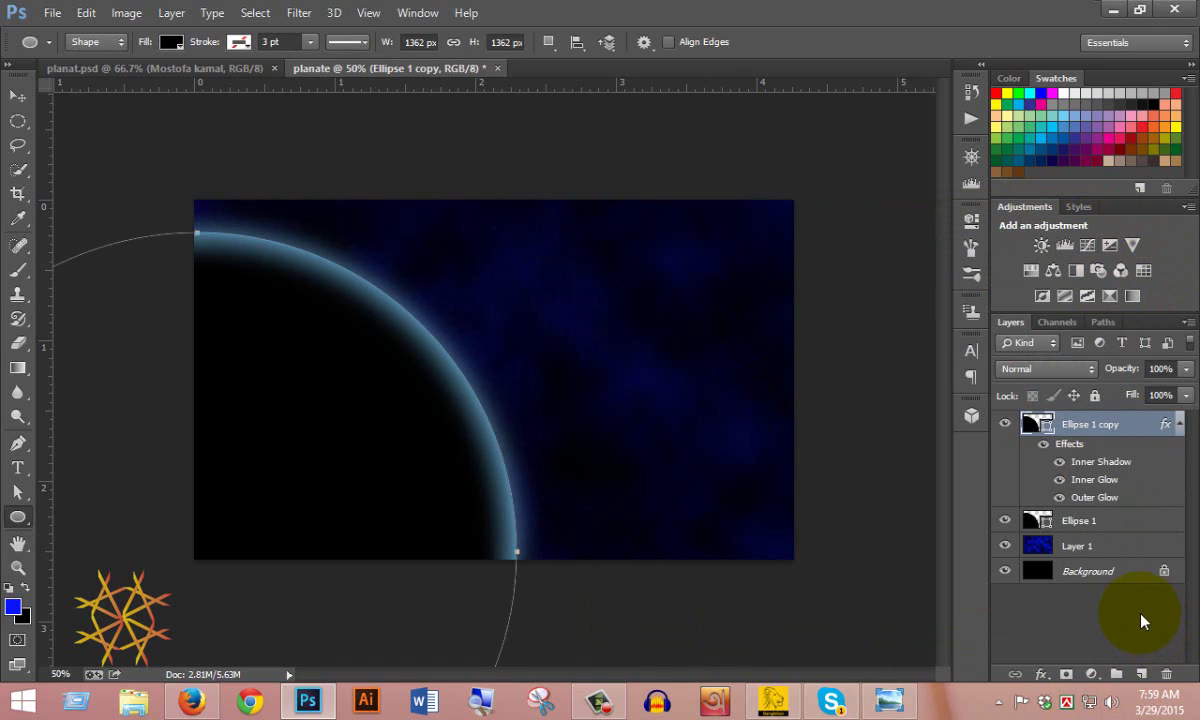
- Duplicate the styled circle layer and rename the new copy "inner shado and inner glow"
{"action": "key", "text": "ctrl+j"}
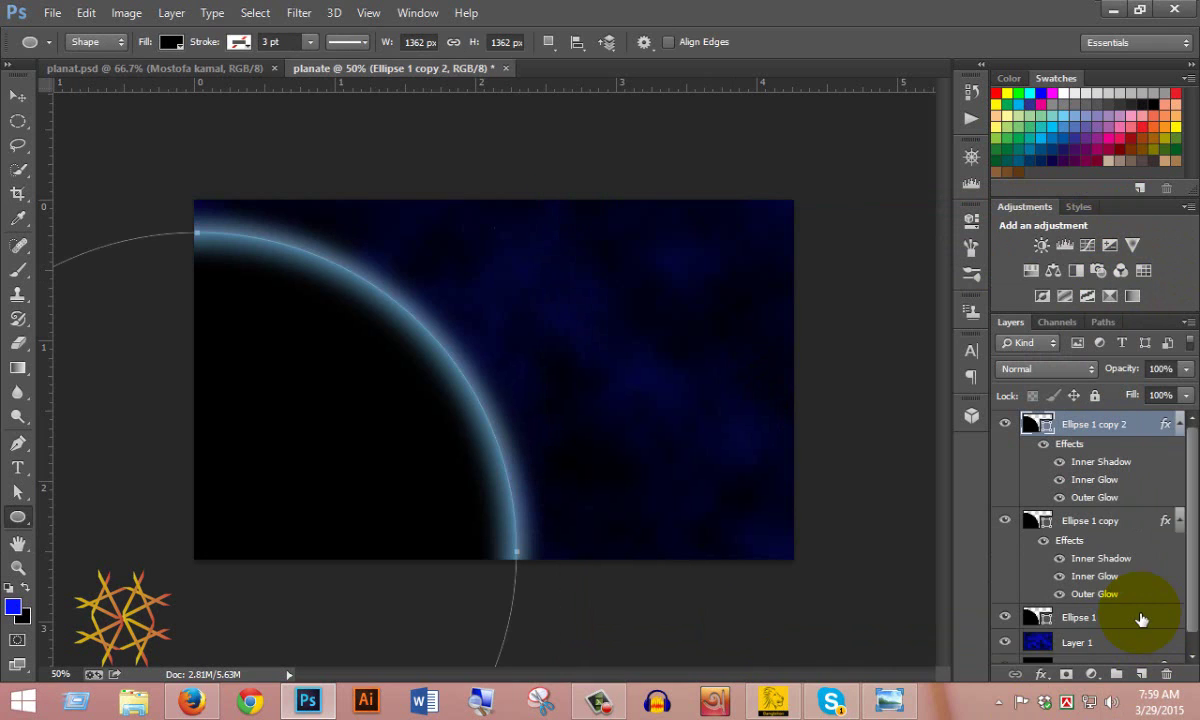
{"action": "double_click", "coordinate": [1122, 438]}
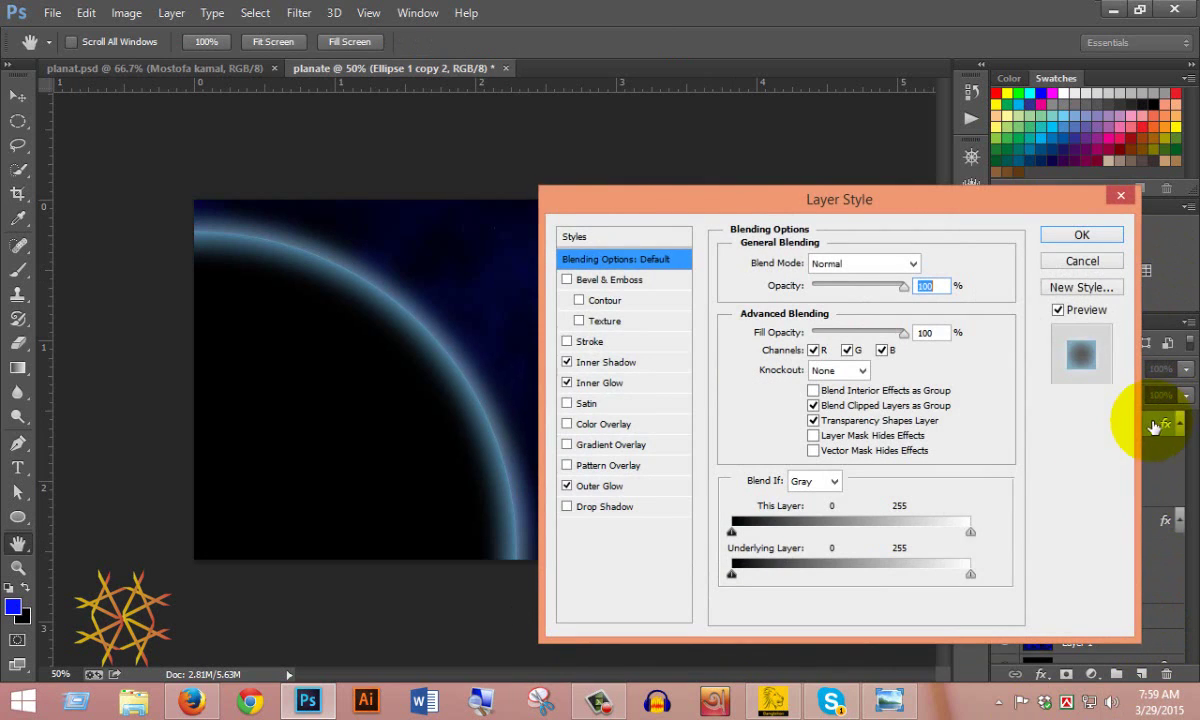
{"action": "left_click", "coordinate": [1075, 264]}
{"action": "double_click", "coordinate": [1095, 424]}
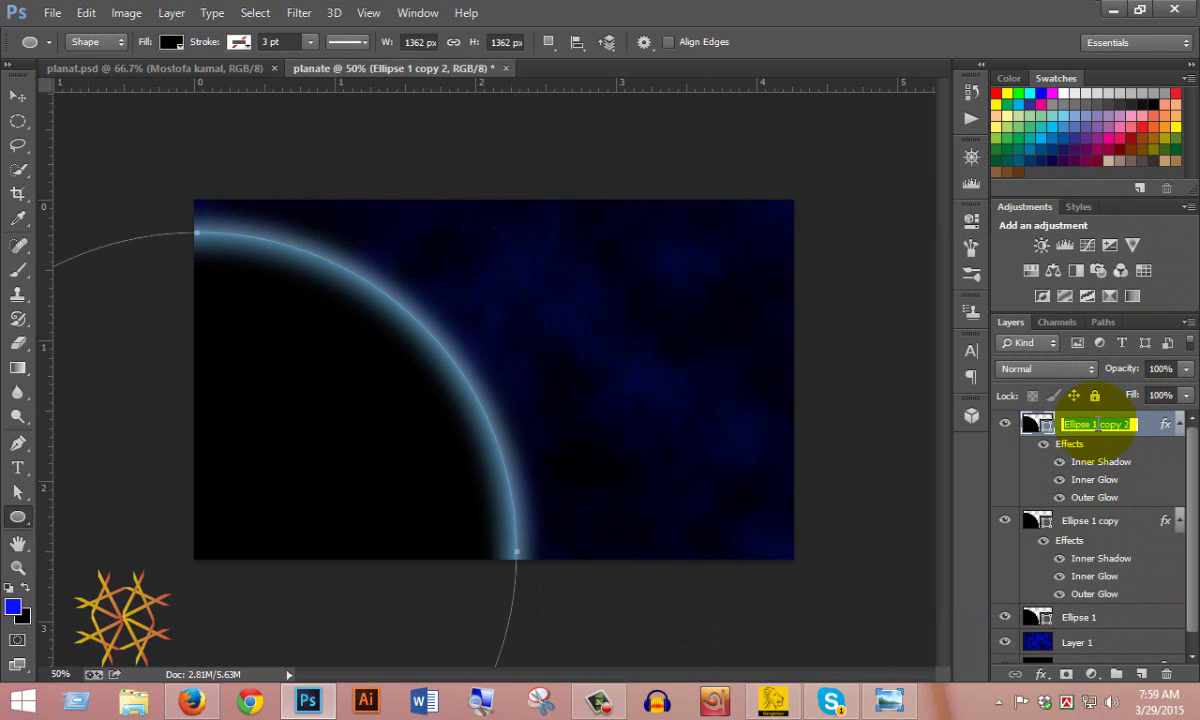
{"action": "type", "text": "inner"}
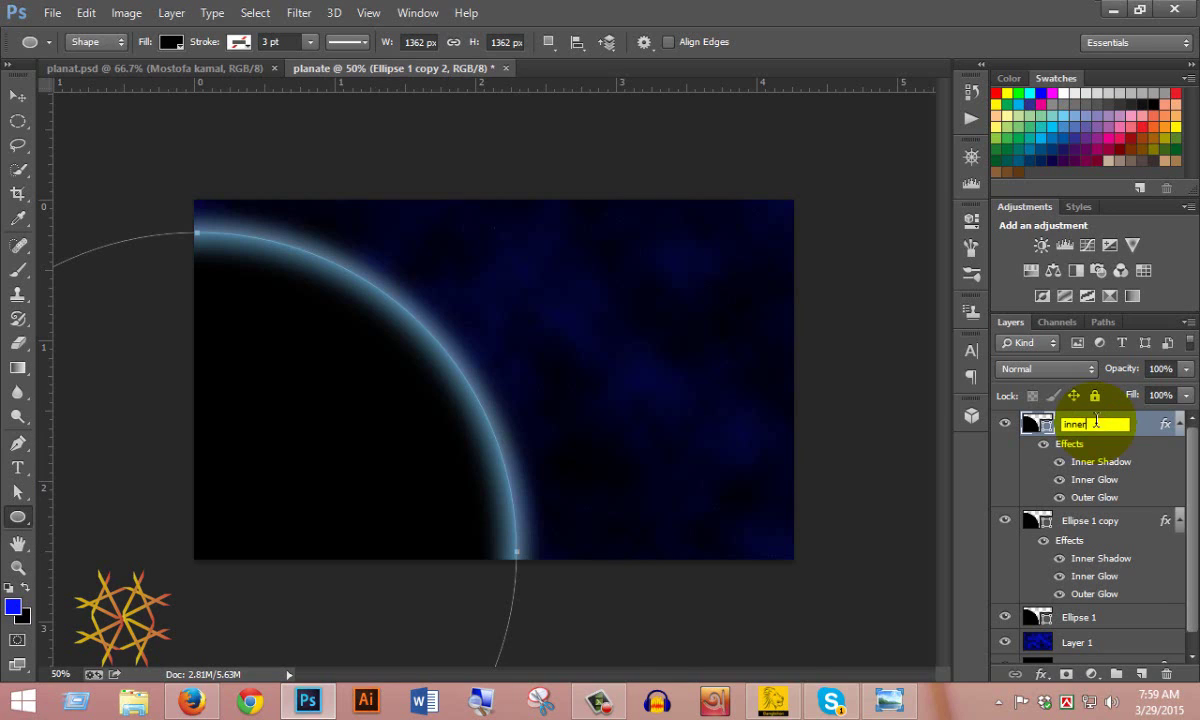
{"action": "type", "text": " sh"}
{"action": "type", "text": "ado and"}
{"action": "type", "text": " inner d"}
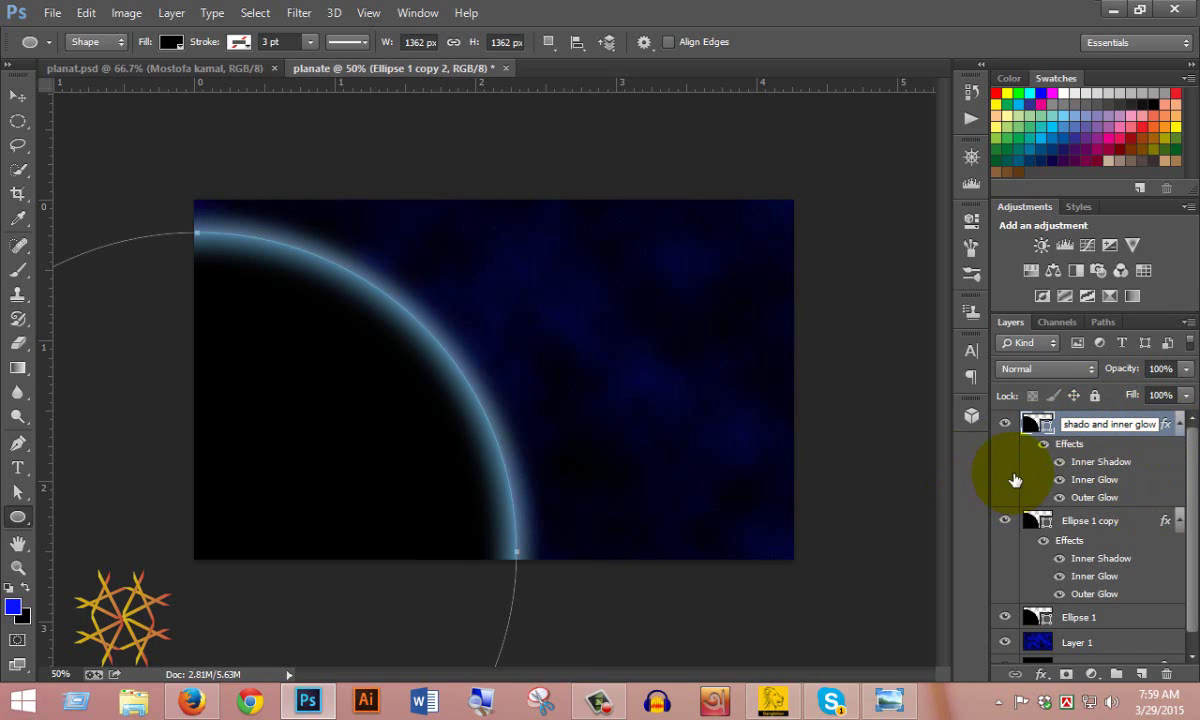
- Clear the layer style from the Ellipse 1 copy layer, hiding the styled duplicate above it meanwhile and showing it again
{"action": "left_click", "coordinate": [1013, 478]}
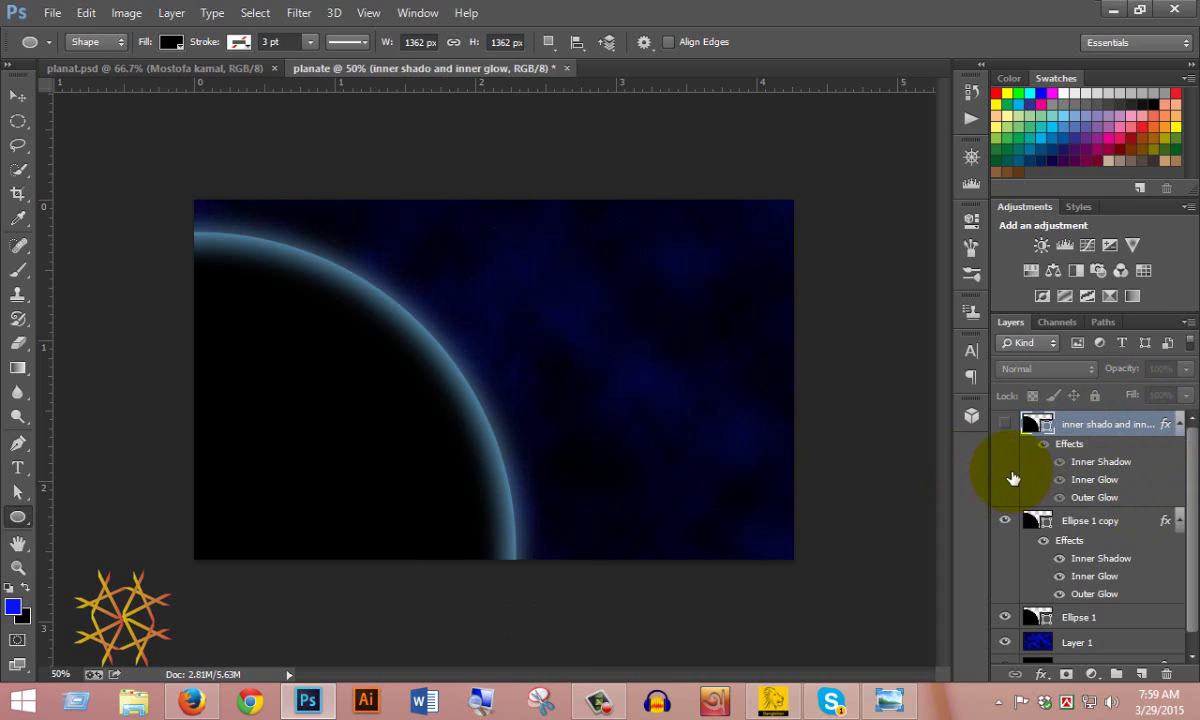
{"action": "right_click", "coordinate": [1116, 532]}
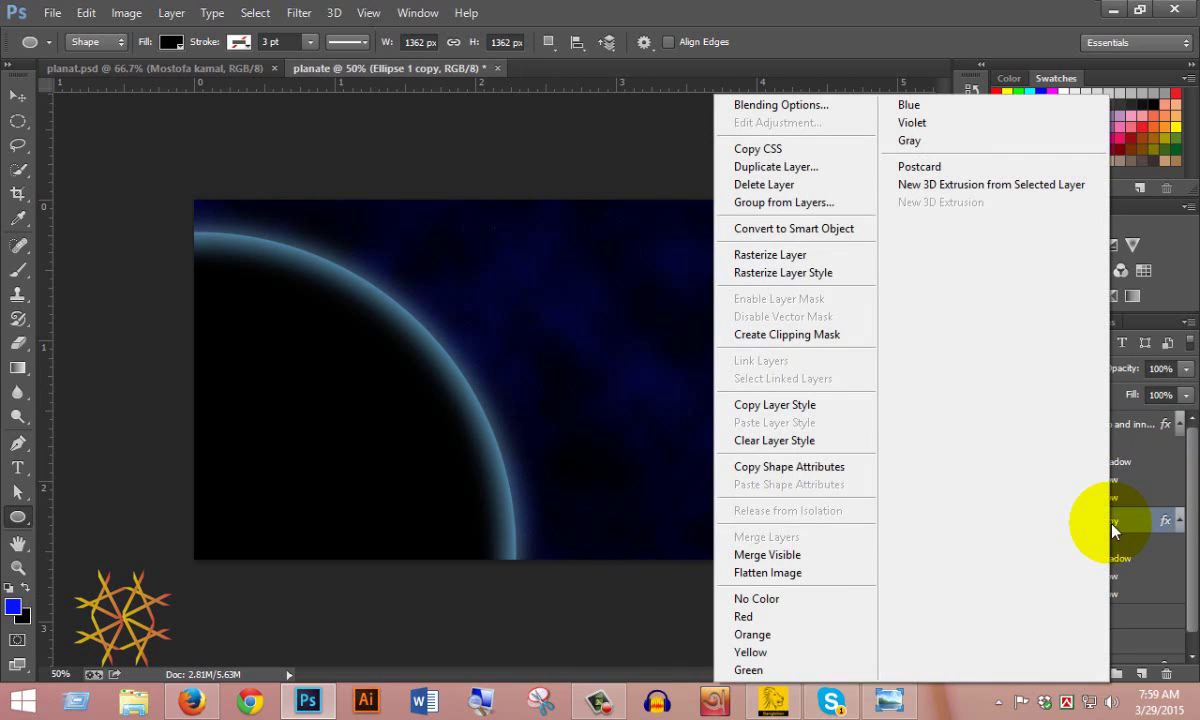
{"action": "left_click", "coordinate": [812, 442]}
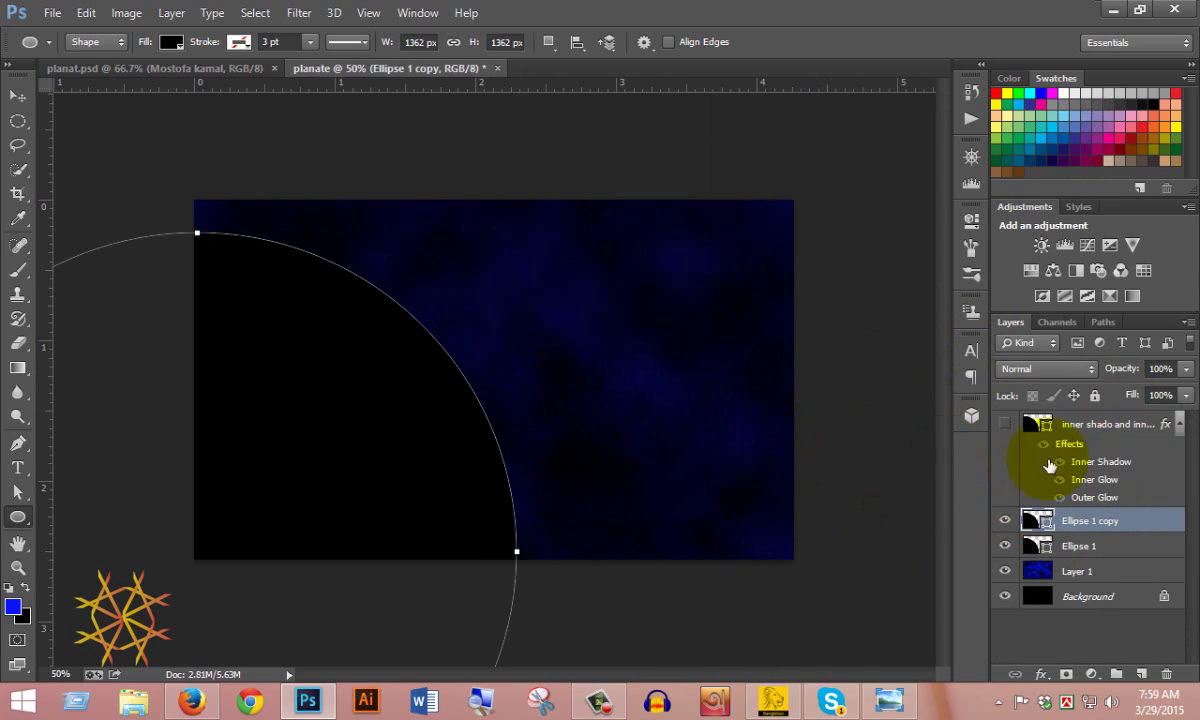
{"action": "left_click", "coordinate": [1005, 424]}
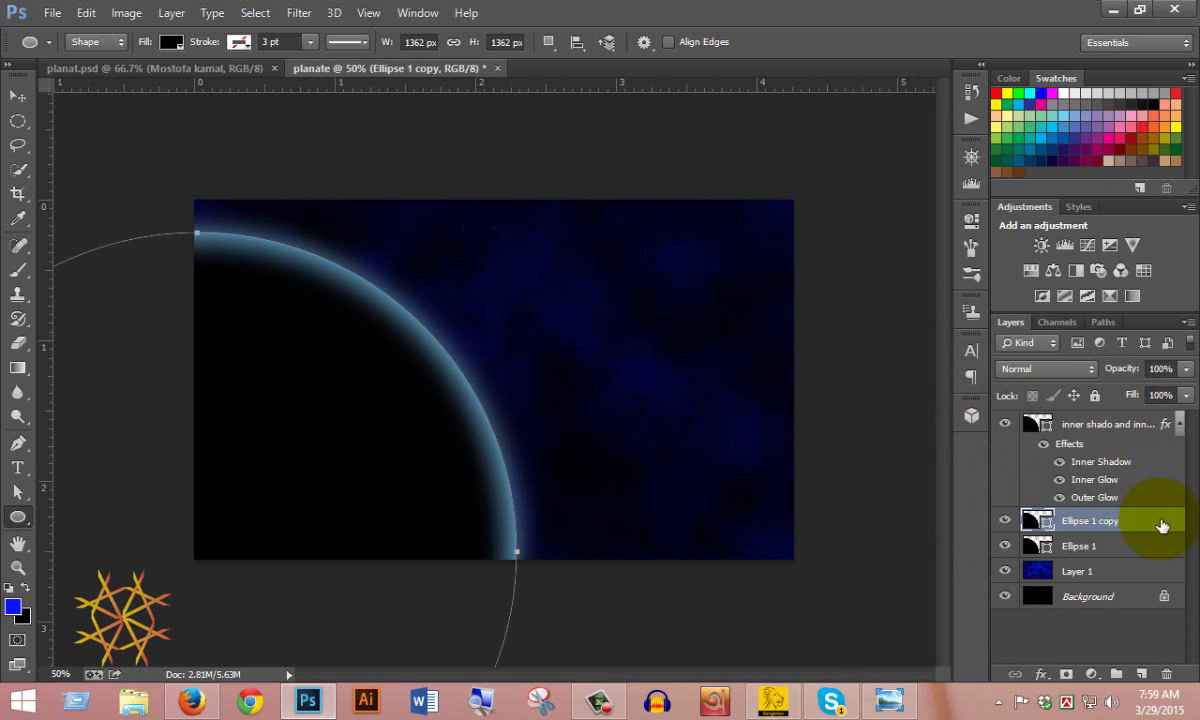
- Rename the Ellipse 1 copy layer "outer glow"
{"action": "double_click", "coordinate": [1090, 521]}
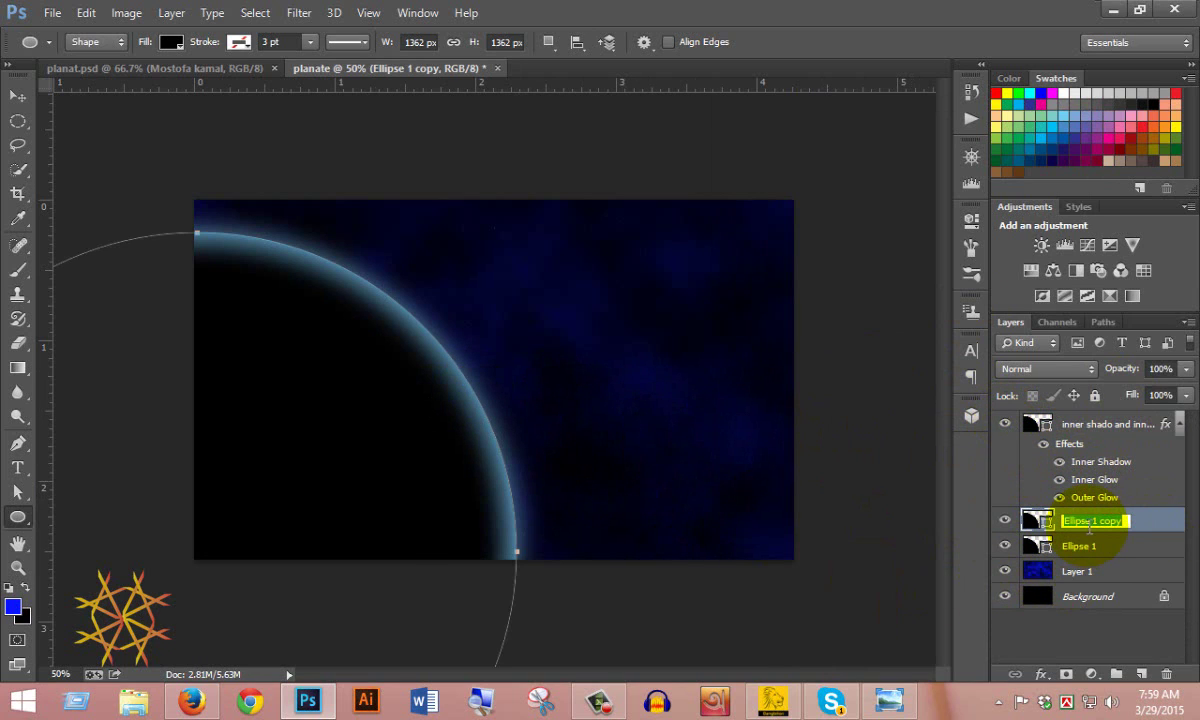
{"action": "type", "text": "ou"}
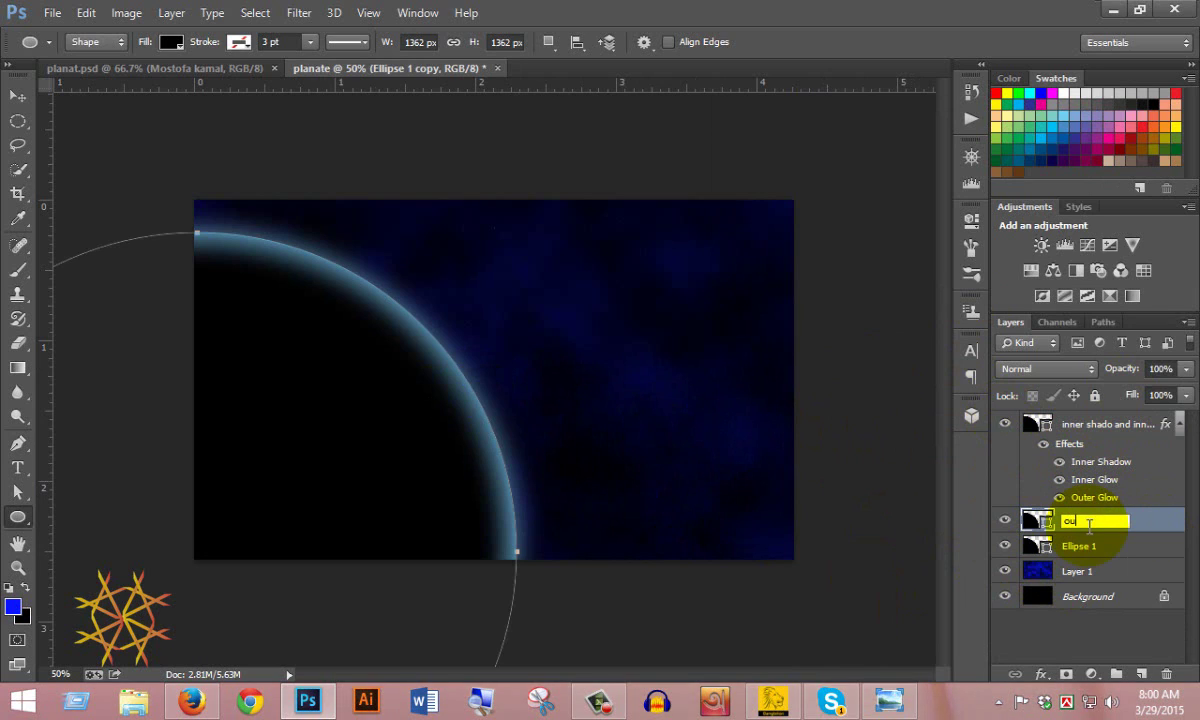
{"action": "type", "text": "ter glow"}
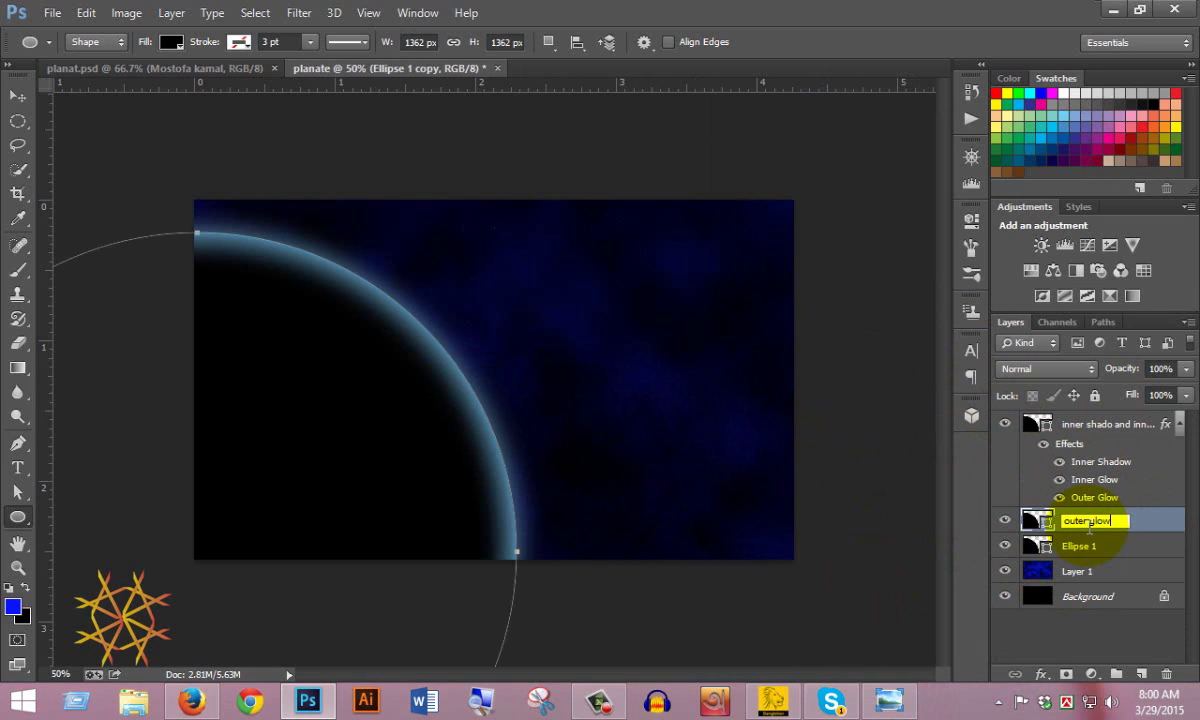
{"action": "left_click", "coordinate": [1138, 553]}
- Add an Outer Glow effect to the outer glow layer with light blue color b3e2ff and size 109 px
{"action": "double_click", "coordinate": [1079, 522]}
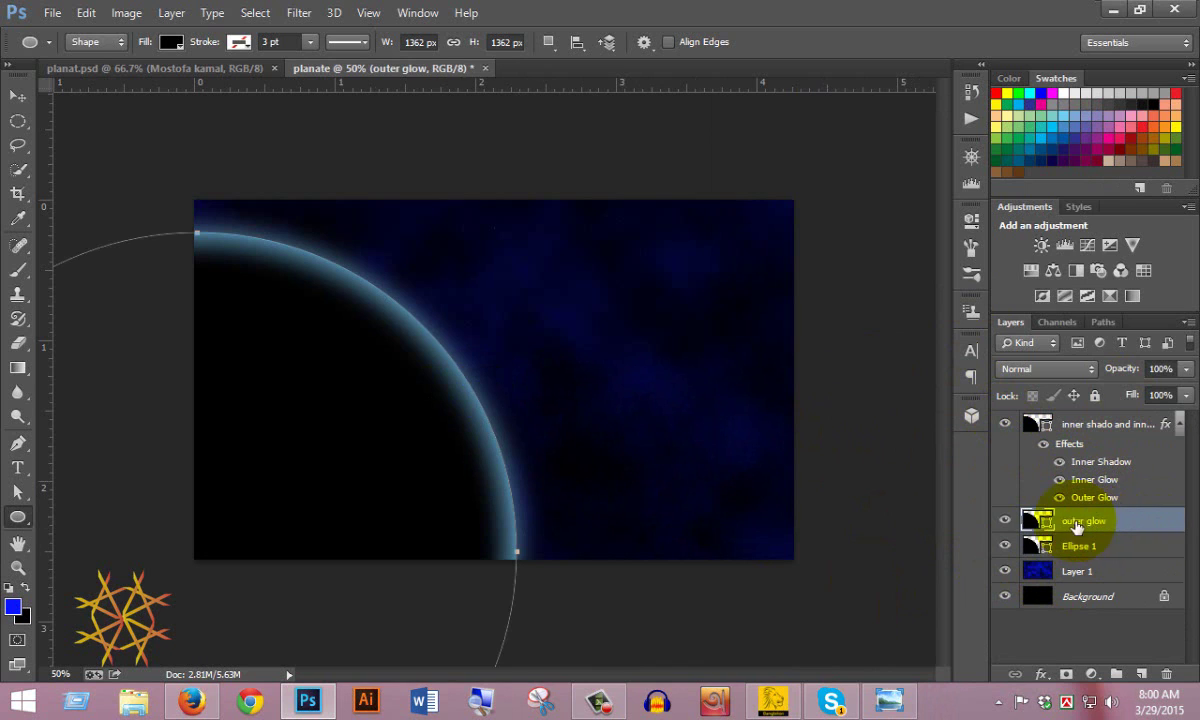
{"action": "left_click", "coordinate": [1171, 530]}
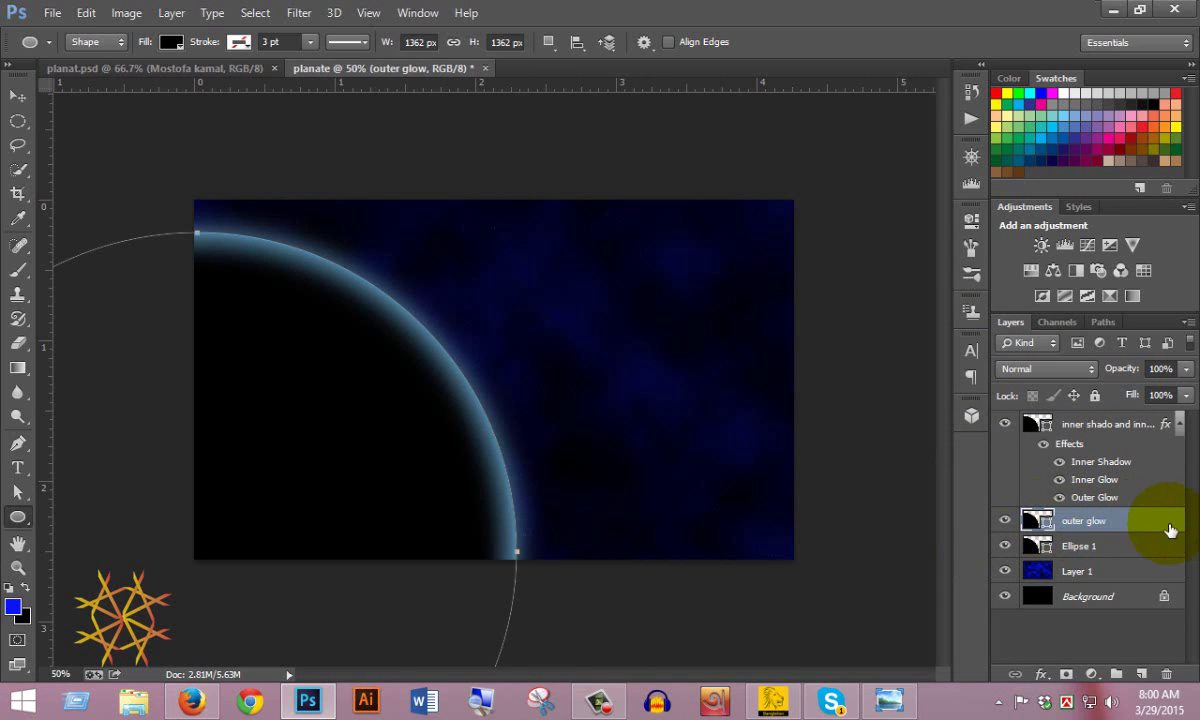
{"action": "double_click", "coordinate": [1171, 530]}
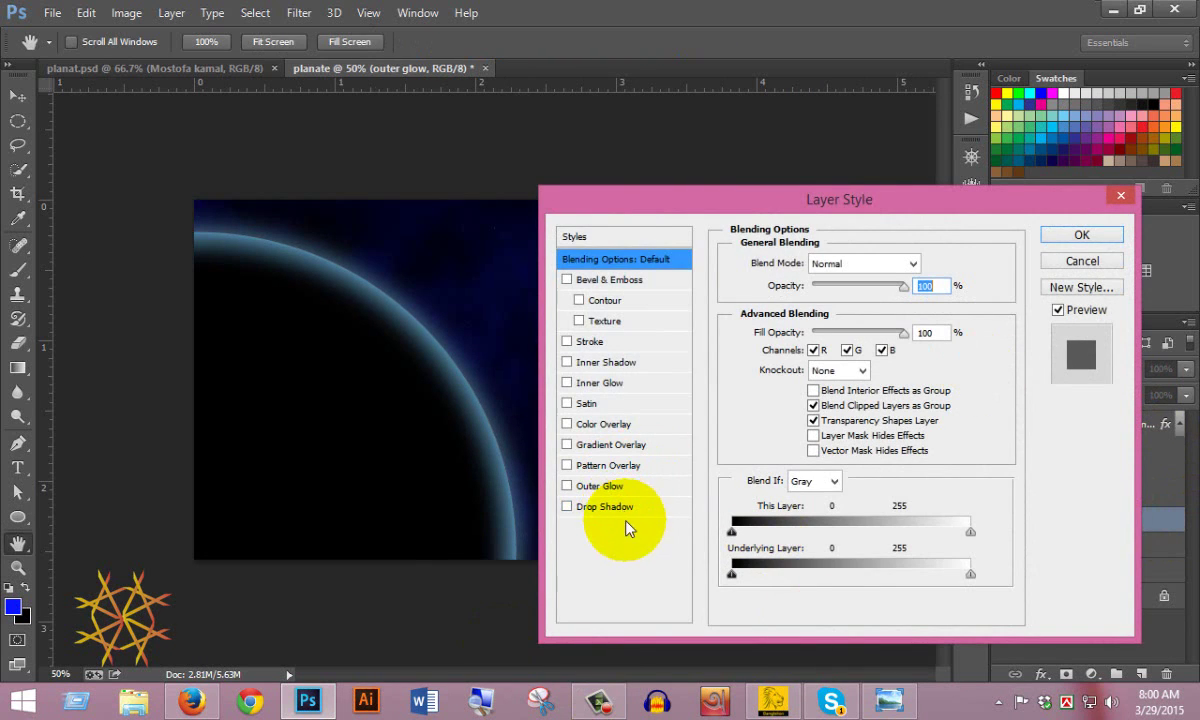
{"action": "left_click", "coordinate": [567, 486]}
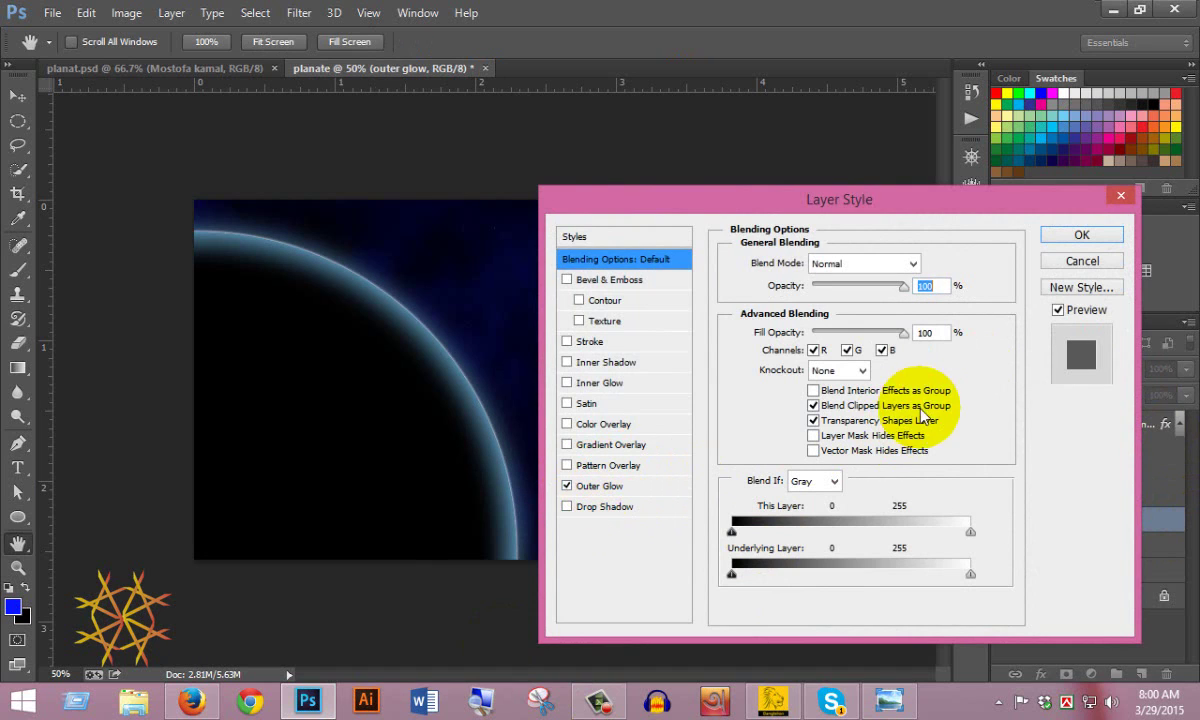
{"action": "left_click", "coordinate": [603, 486]}
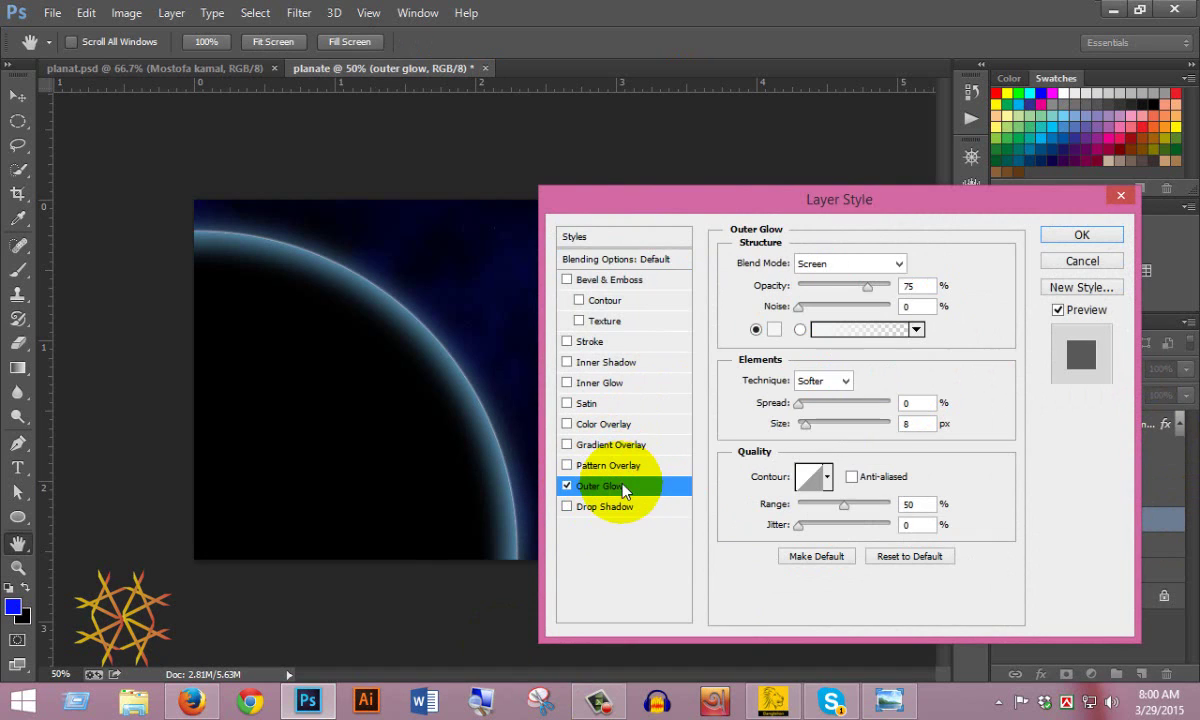
{"action": "left_click", "coordinate": [774, 330]}
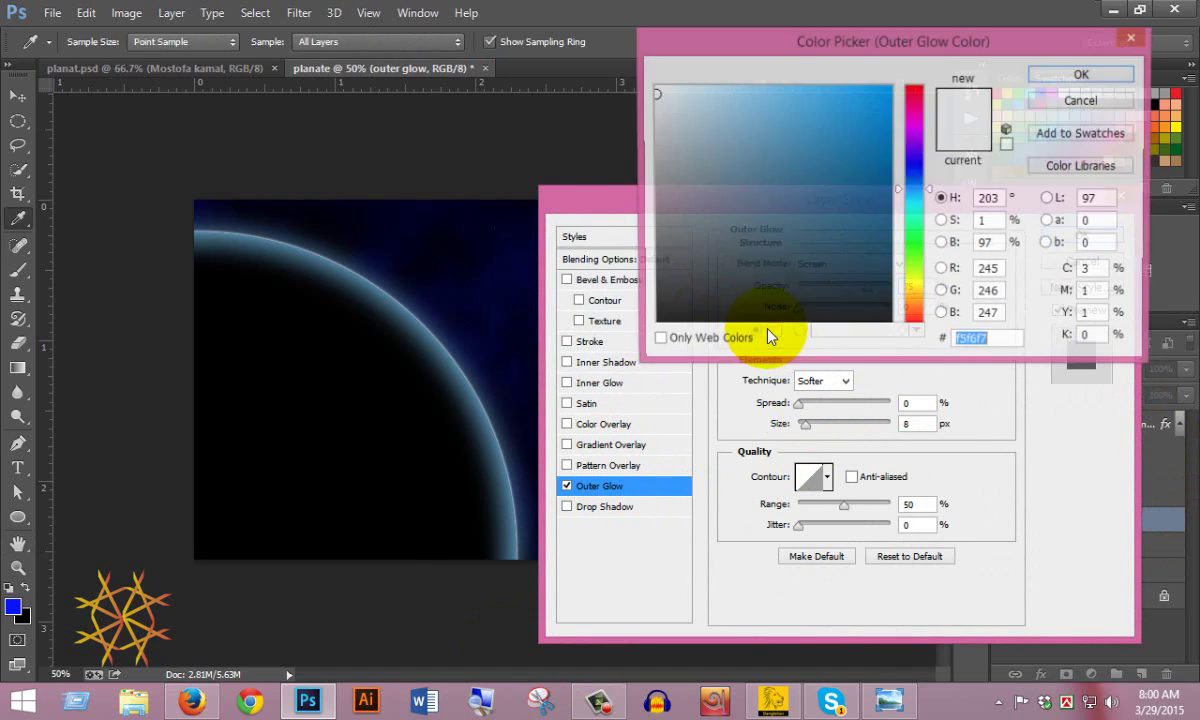
{"action": "left_click_drag", "start_coordinate": [735, 120], "coordinate": [724, 70]}
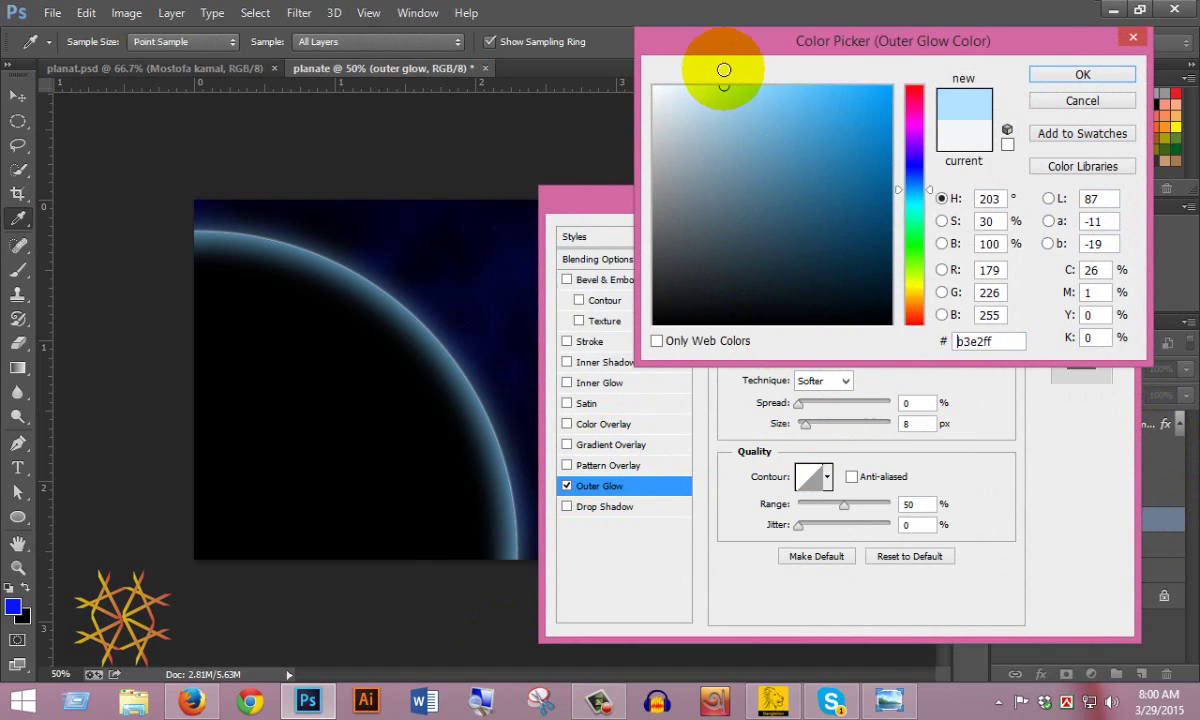
{"action": "left_click", "coordinate": [1060, 76]}
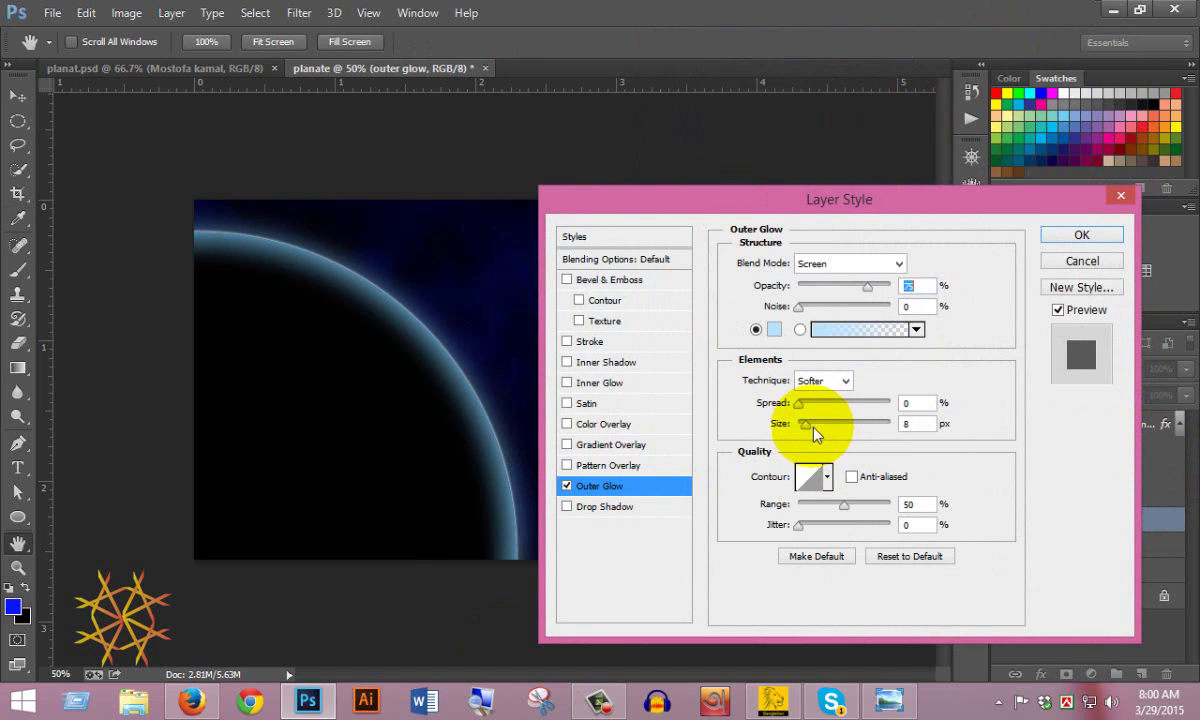
{"action": "left_click_drag", "start_coordinate": [806, 425], "coordinate": [846, 424]}
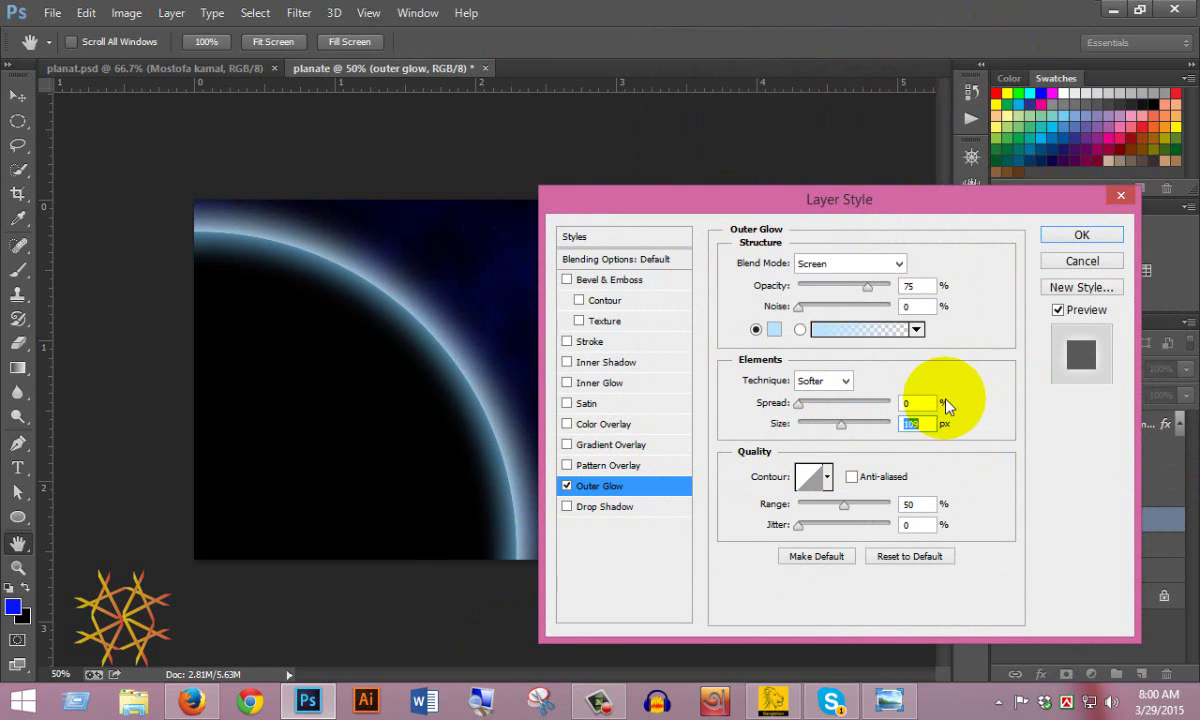
{"action": "left_click", "coordinate": [1098, 238]}
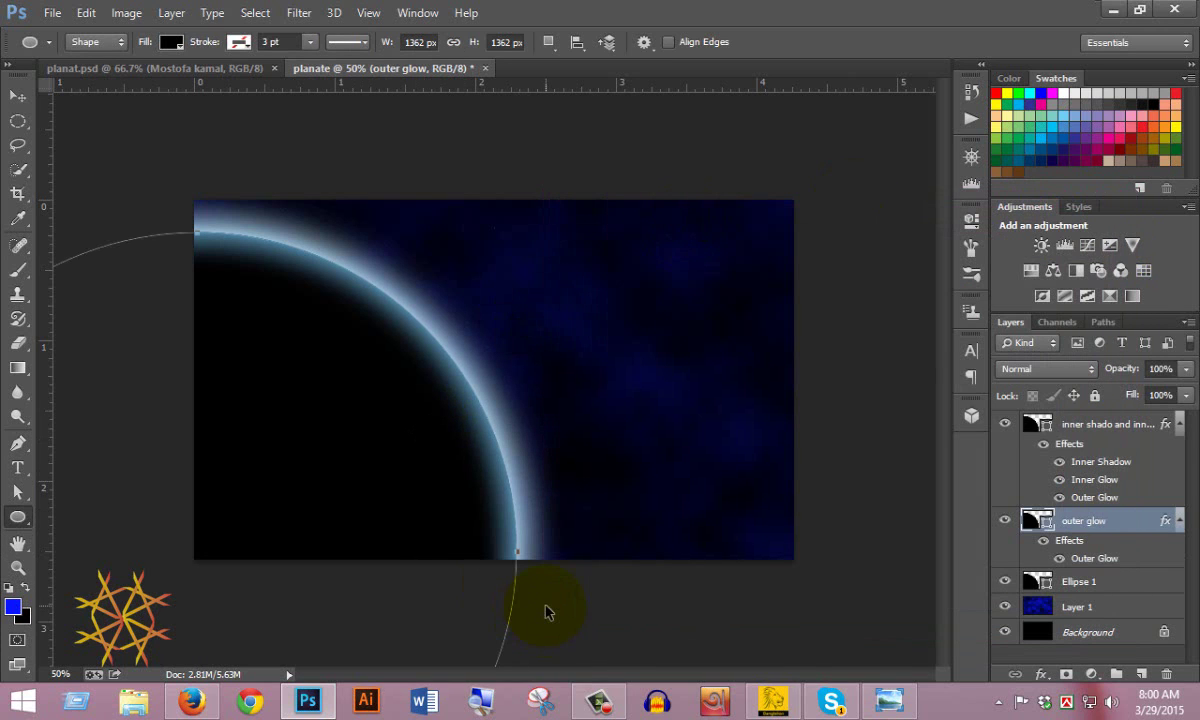
- Scale the outer glow circle down to 93.69% and shift it right so its centre sits at X 22 px
{"action": "key", "text": "ctrl+t"}
{"action": "left_click_drag", "start_coordinate": [515, 236], "coordinate": [497, 250]}
{"action": "key", "text": "Right"}
{"action": "key", "text": "Right"}
{"action": "key", "text": "Right"}
{"action": "key", "text": "Right"}
{"action": "key", "text": "Right"}
{"action": "key", "text": "Right"}
{"action": "key", "text": "Right"}
{"action": "key", "text": "Right"}
{"action": "key", "text": "Right"}
{"action": "key", "text": "Right"}
{"action": "key", "text": "Right"}
{"action": "key", "text": "Right"}
{"action": "key", "text": "Right"}
{"action": "key", "text": "Right"}
{"action": "key", "text": "Right"}
{"action": "key", "text": "Right"}
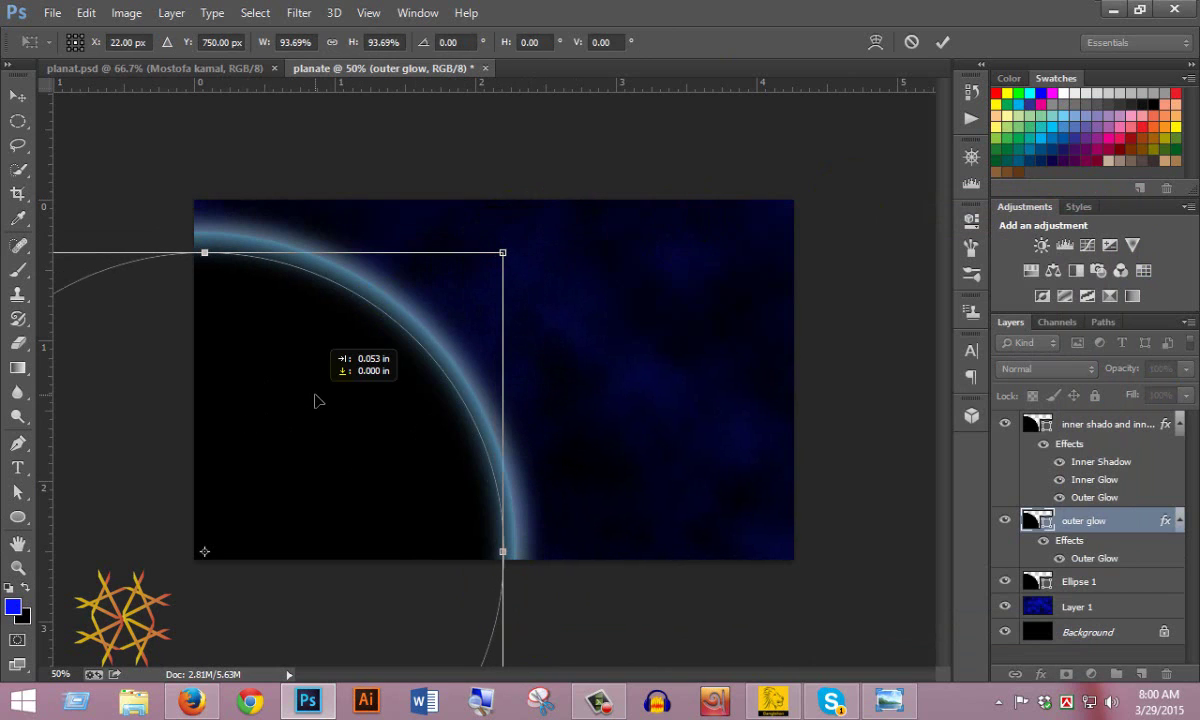
{"action": "left_click", "coordinate": [1116, 540]}
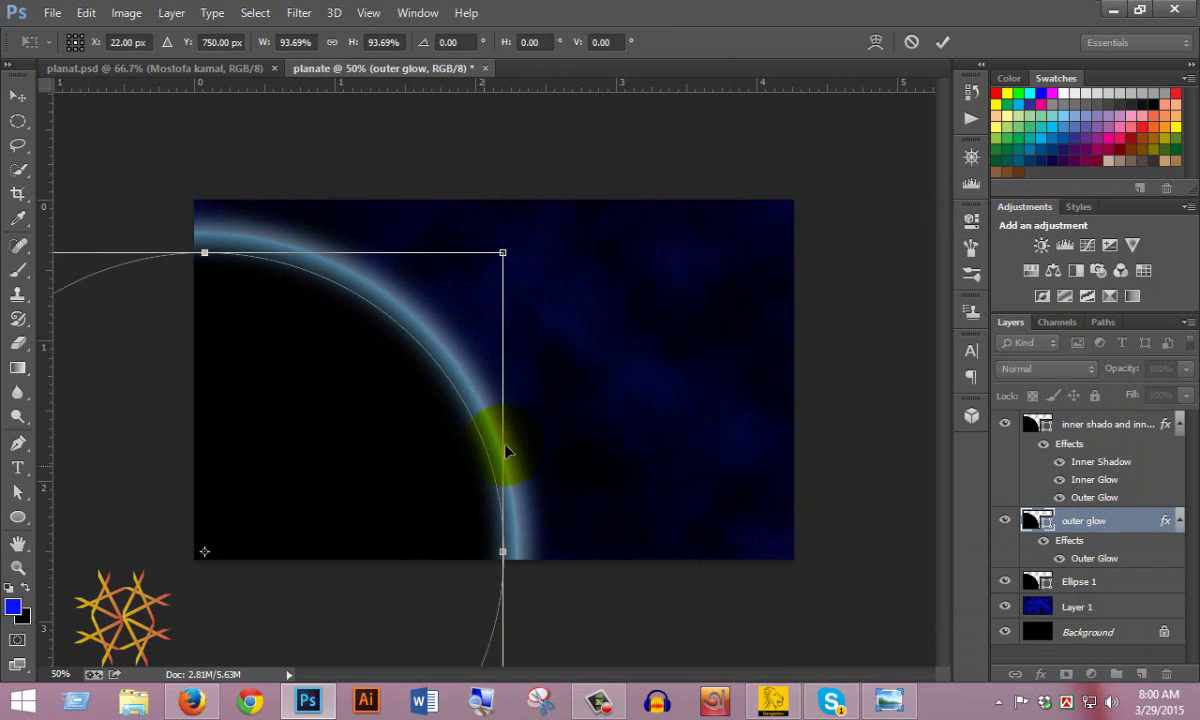
{"action": "left_click", "coordinate": [943, 42]}
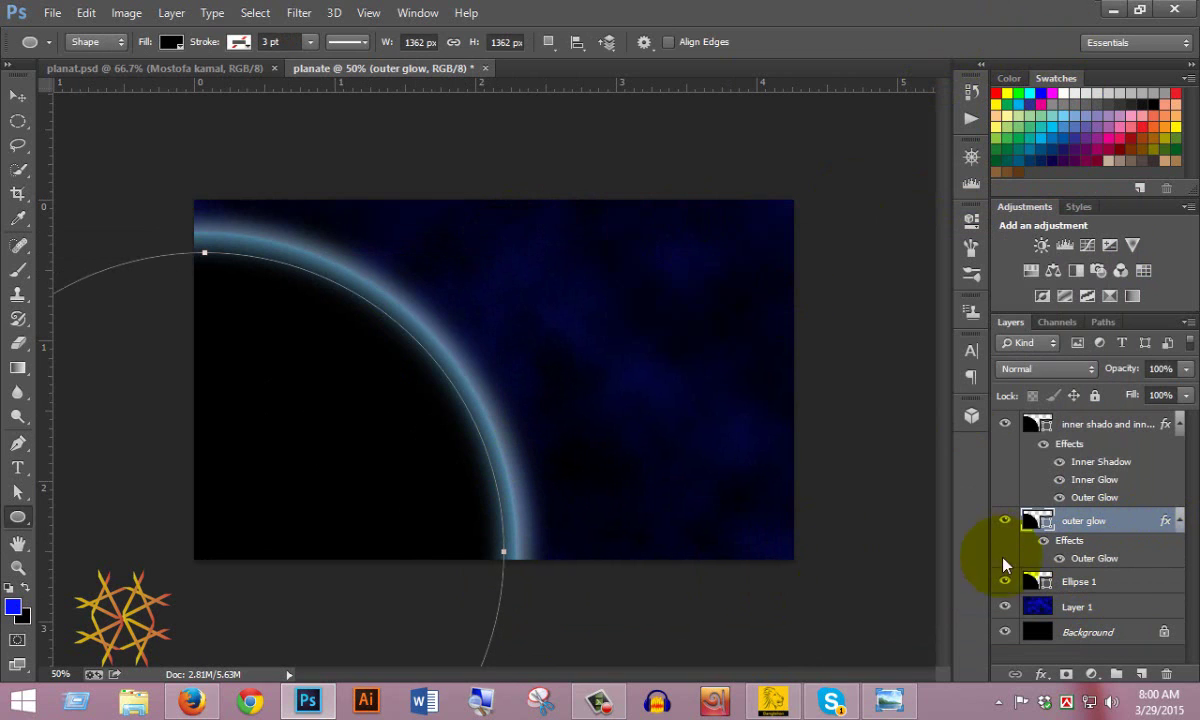
- Set the outer glow layer's Outer Glow effect to 64% opacity and a size of 188 px
{"action": "double_click", "coordinate": [1095, 558]}
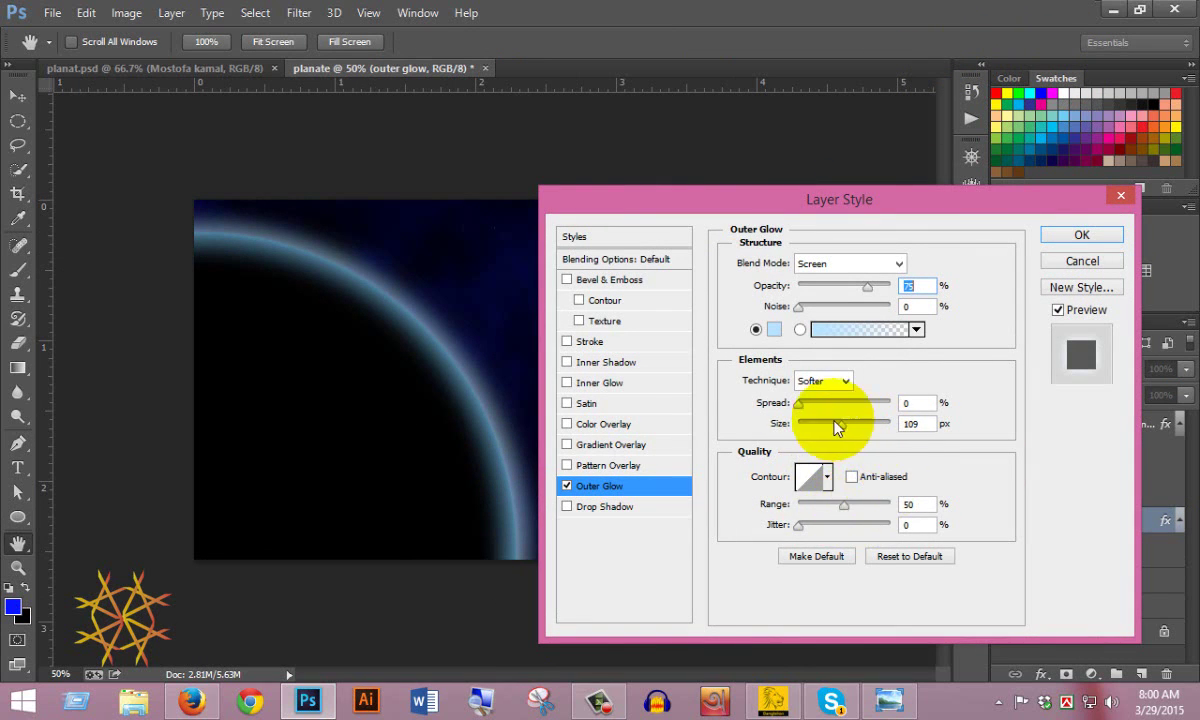
{"action": "left_click_drag", "start_coordinate": [838, 424], "coordinate": [873, 432]}
{"action": "left_click_drag", "start_coordinate": [866, 287], "coordinate": [857, 289]}
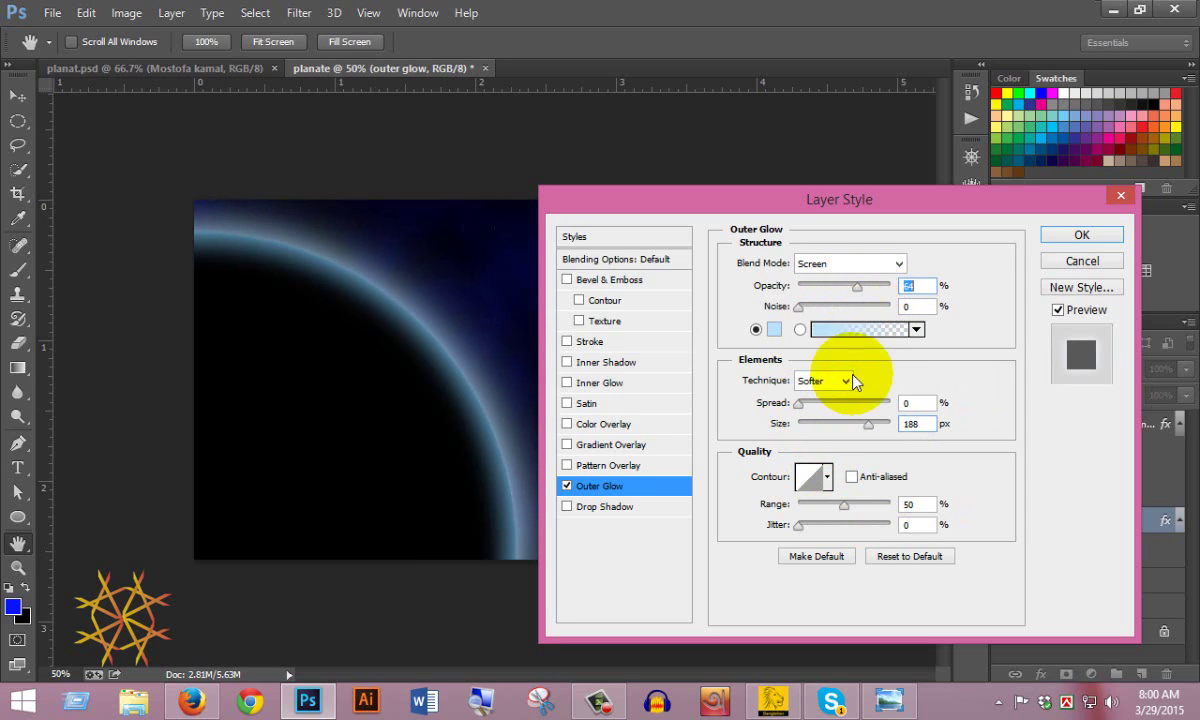
{"action": "left_click", "coordinate": [1082, 235]}
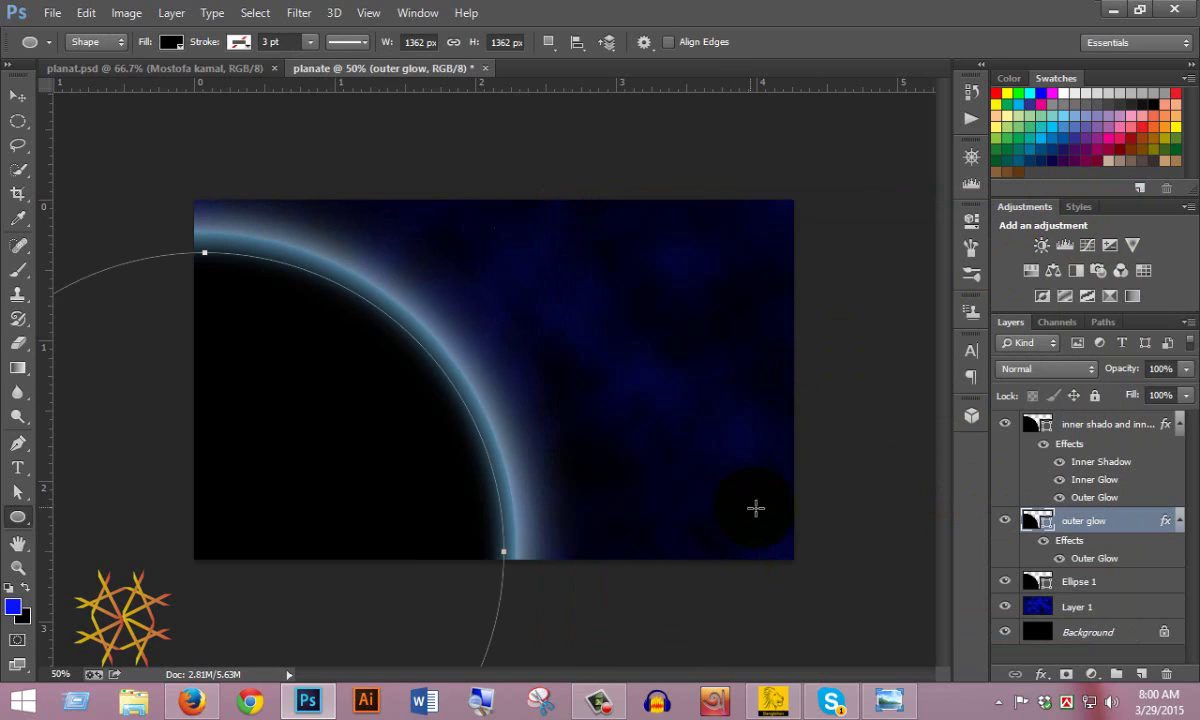
- Hide the Ellipse 1 layer, and scale the outer glow circle to 97.65% with its centre at X 34 px
{"action": "left_click", "coordinate": [1004, 581]}
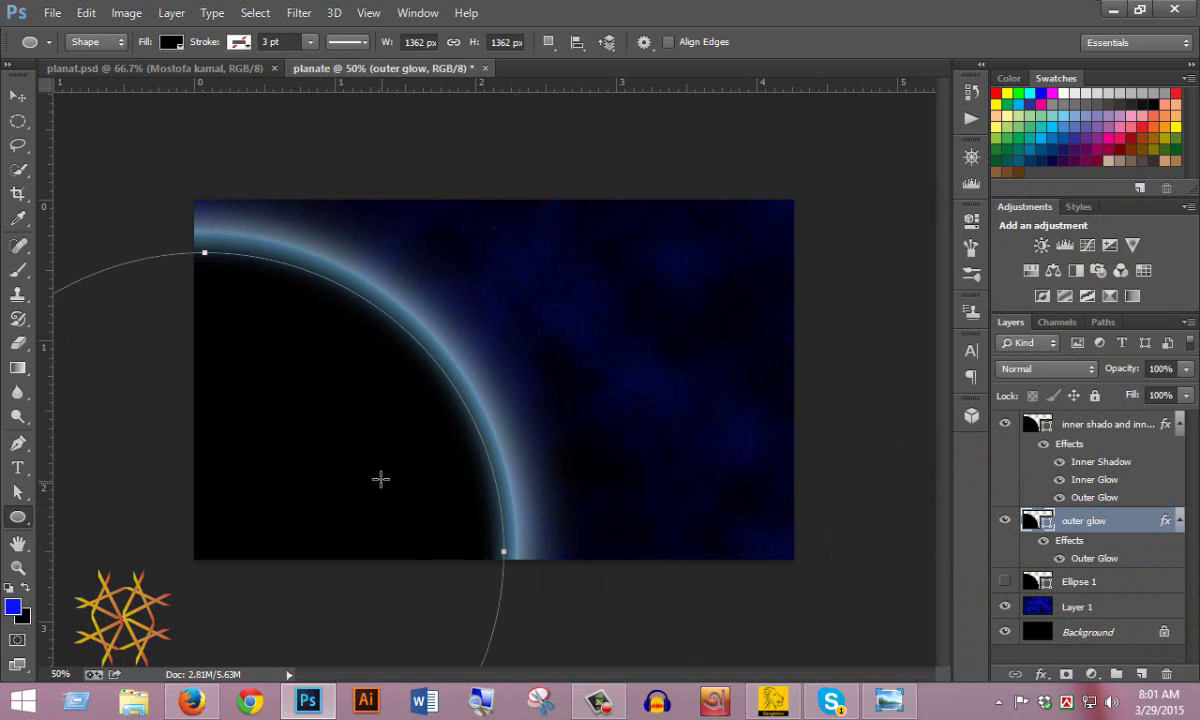
{"action": "key", "text": "ctrl+t"}
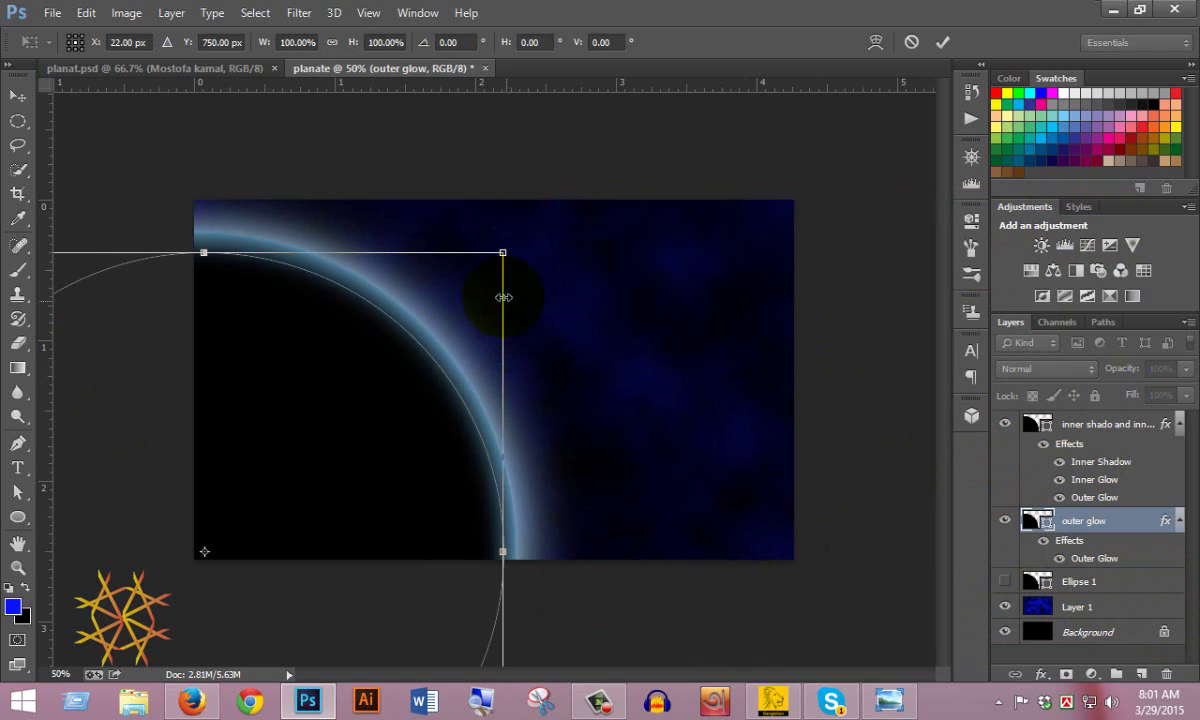
{"action": "left_click_drag", "start_coordinate": [502, 253], "coordinate": [499, 260]}
{"action": "left_click_drag", "start_coordinate": [327, 415], "coordinate": [337, 410]}
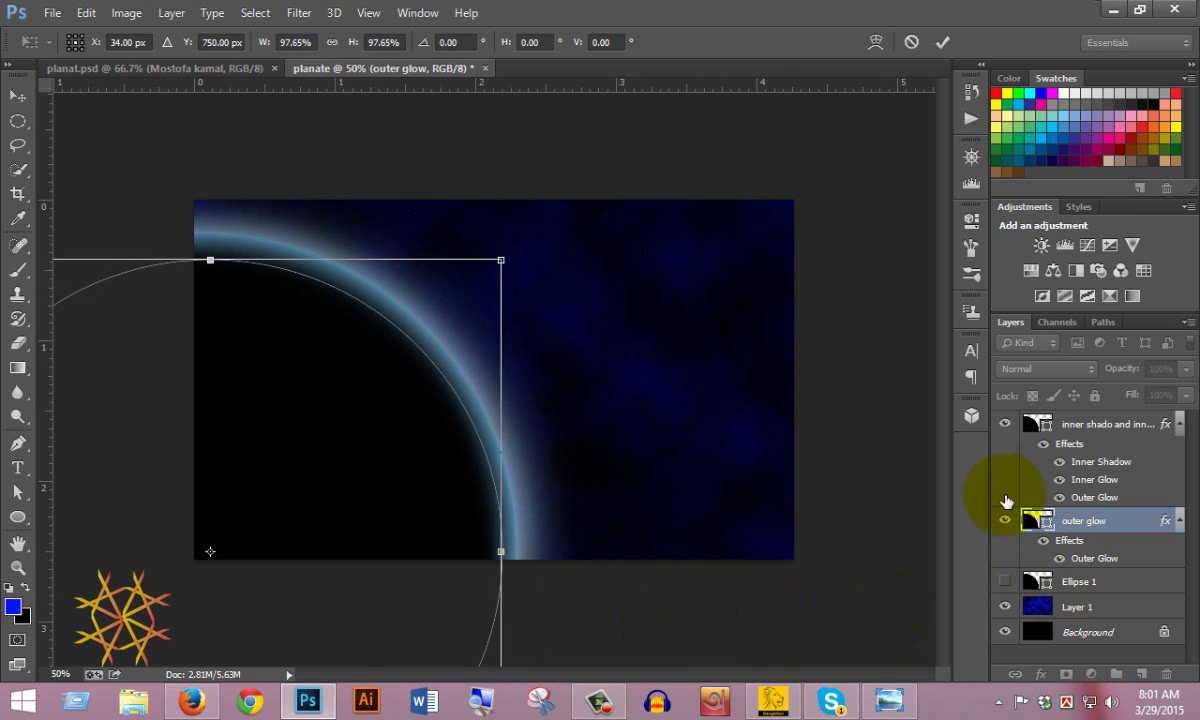
{"action": "left_click", "coordinate": [942, 43]}
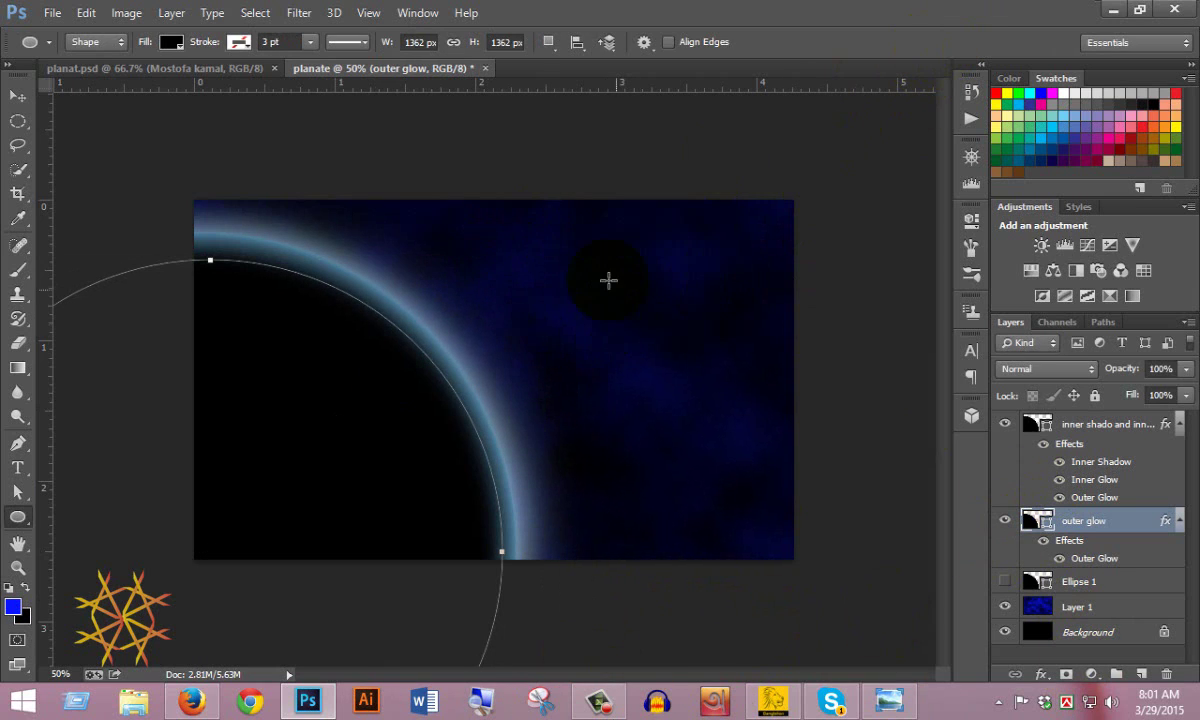
{"action": "key", "text": "Return"}
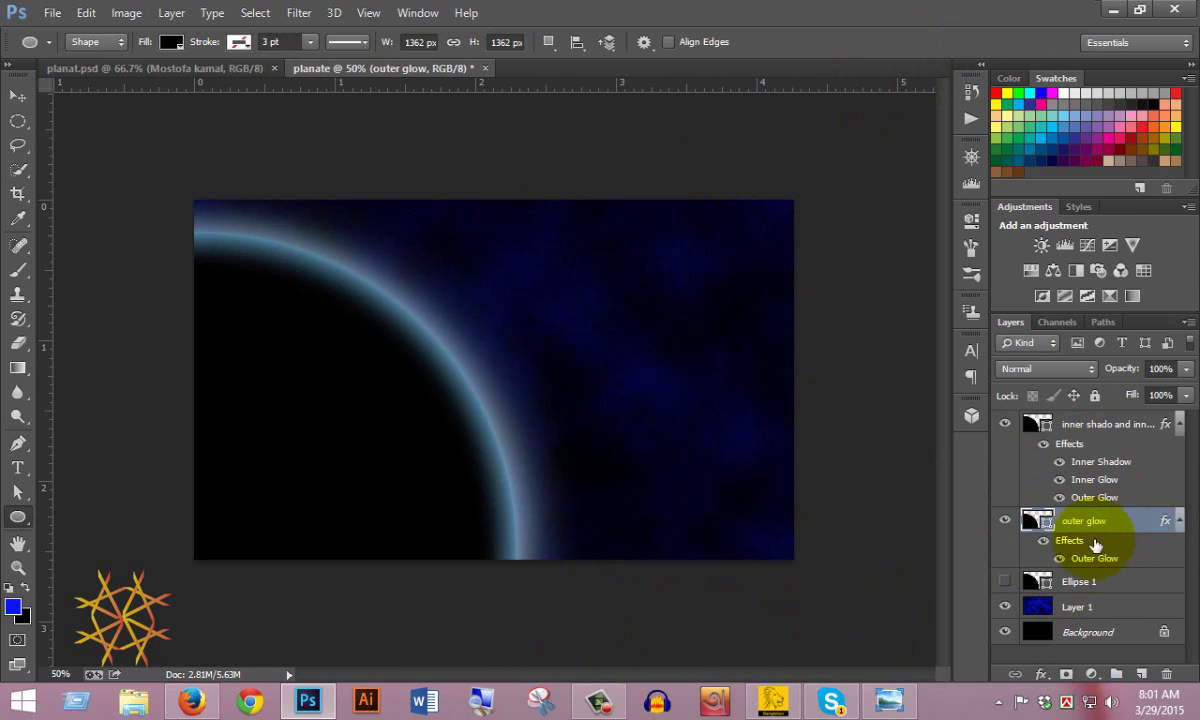
- Select the "inner shado and inner glow" layer and open nasa 2.jpg from the desktop in Adobe Photoshop CC
{"action": "left_click", "coordinate": [1045, 428]}
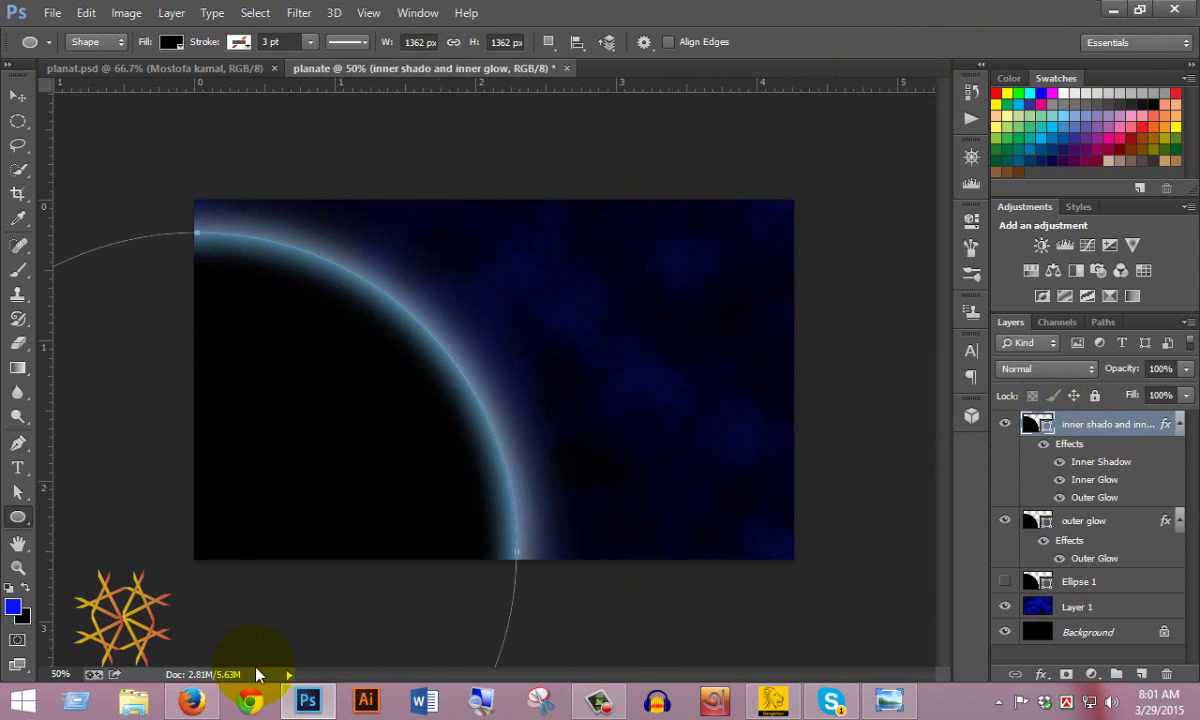
{"action": "left_click", "coordinate": [1113, 10]}
{"action": "left_click", "coordinate": [1113, 10]}
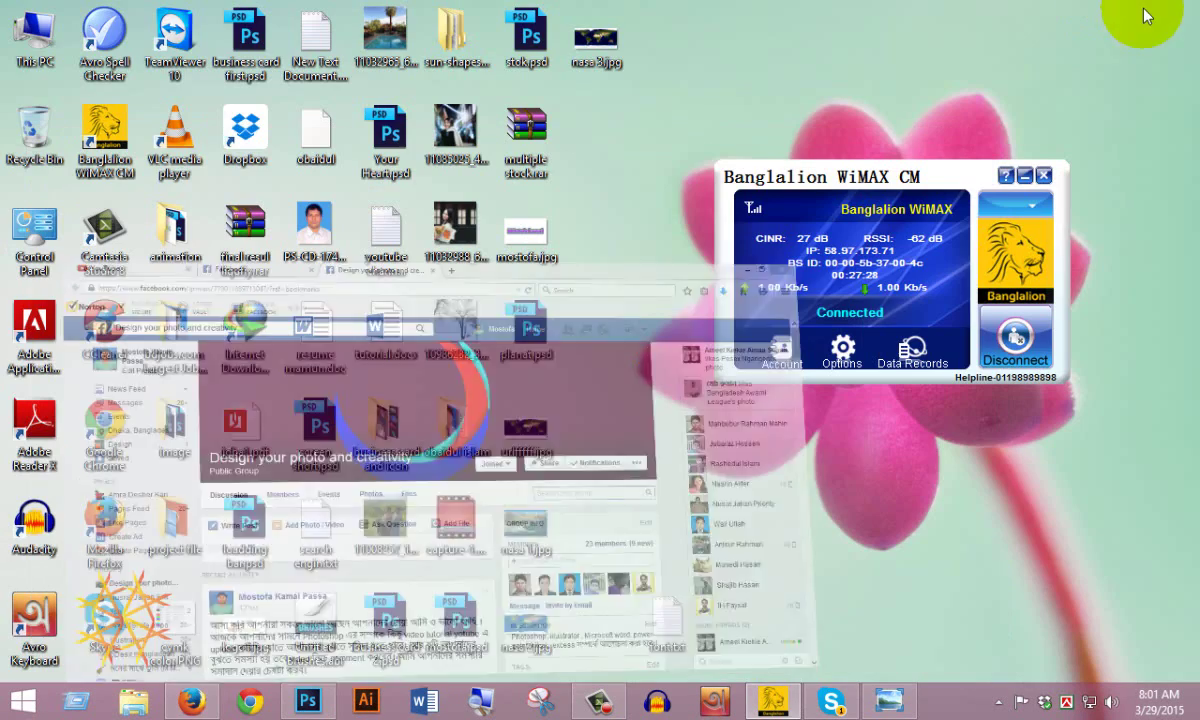
{"action": "left_click", "coordinate": [526, 522]}
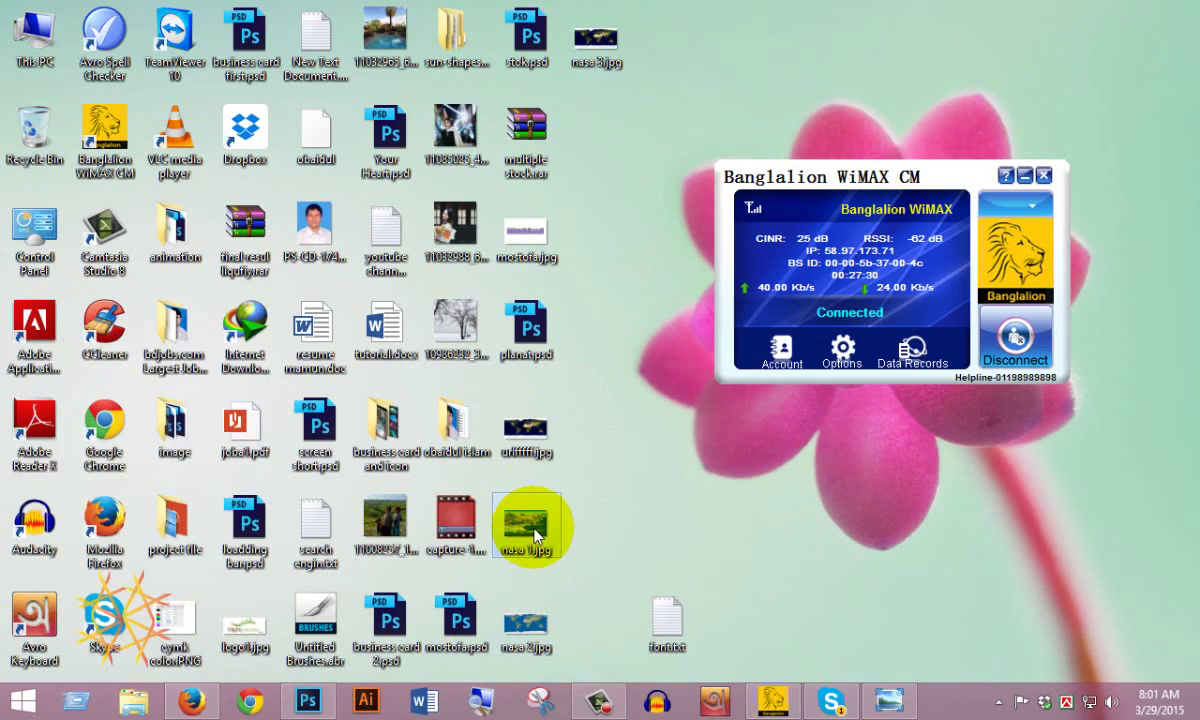
{"action": "right_click", "coordinate": [529, 625]}
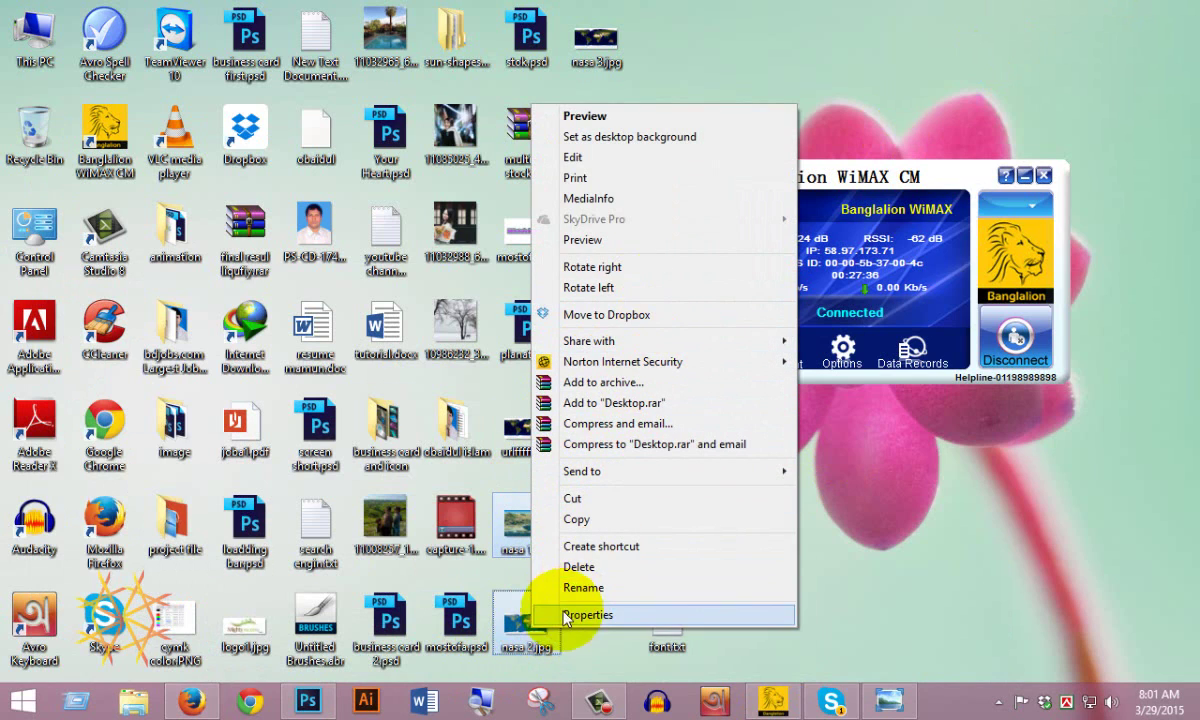
{"action": "left_click", "coordinate": [517, 630]}
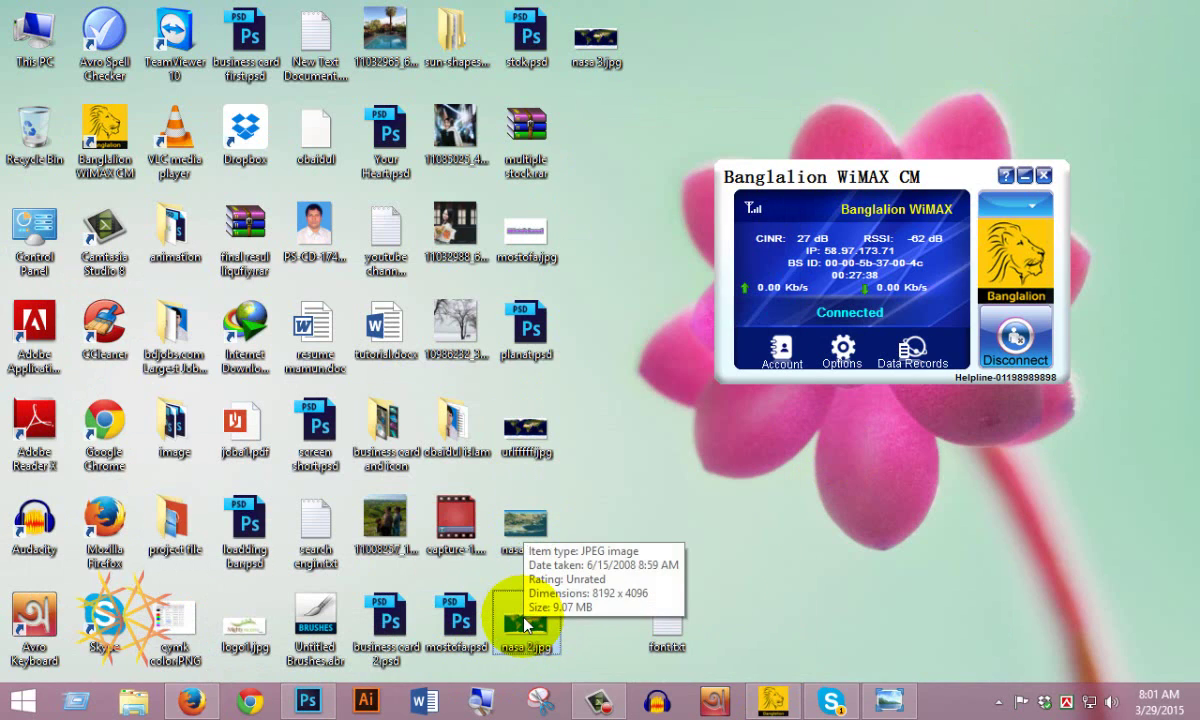
{"action": "right_click", "coordinate": [527, 627]}
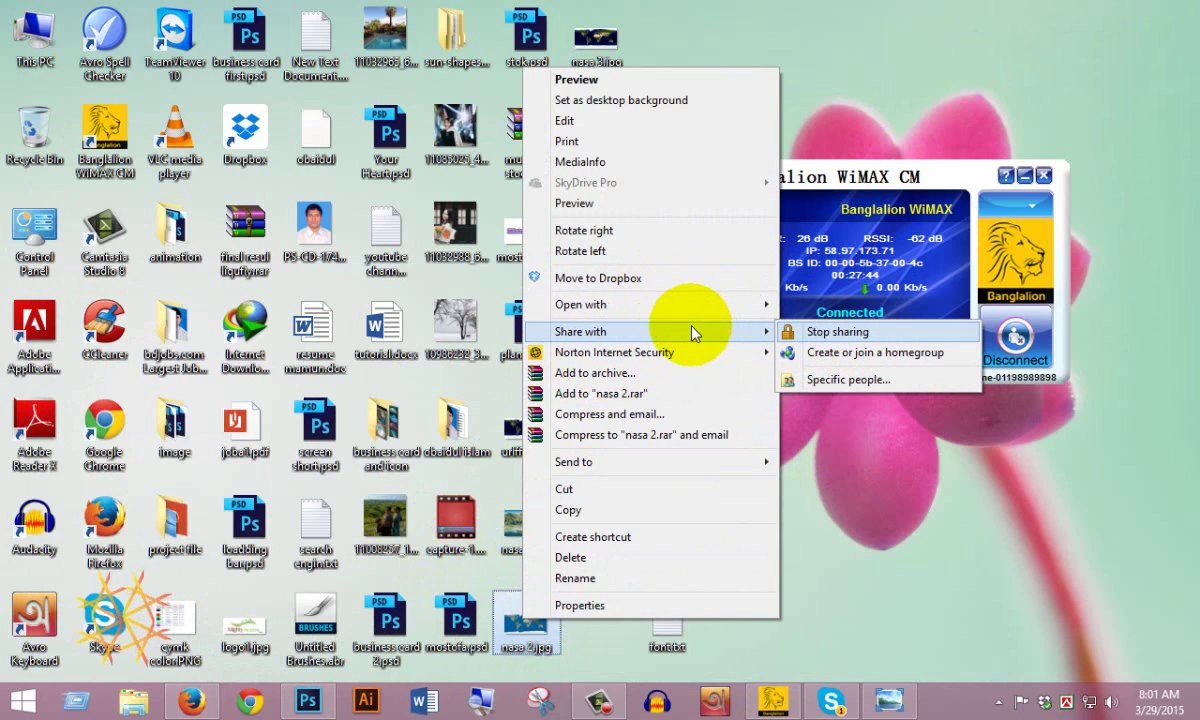
{"action": "mouse_move", "coordinate": [656, 303]}
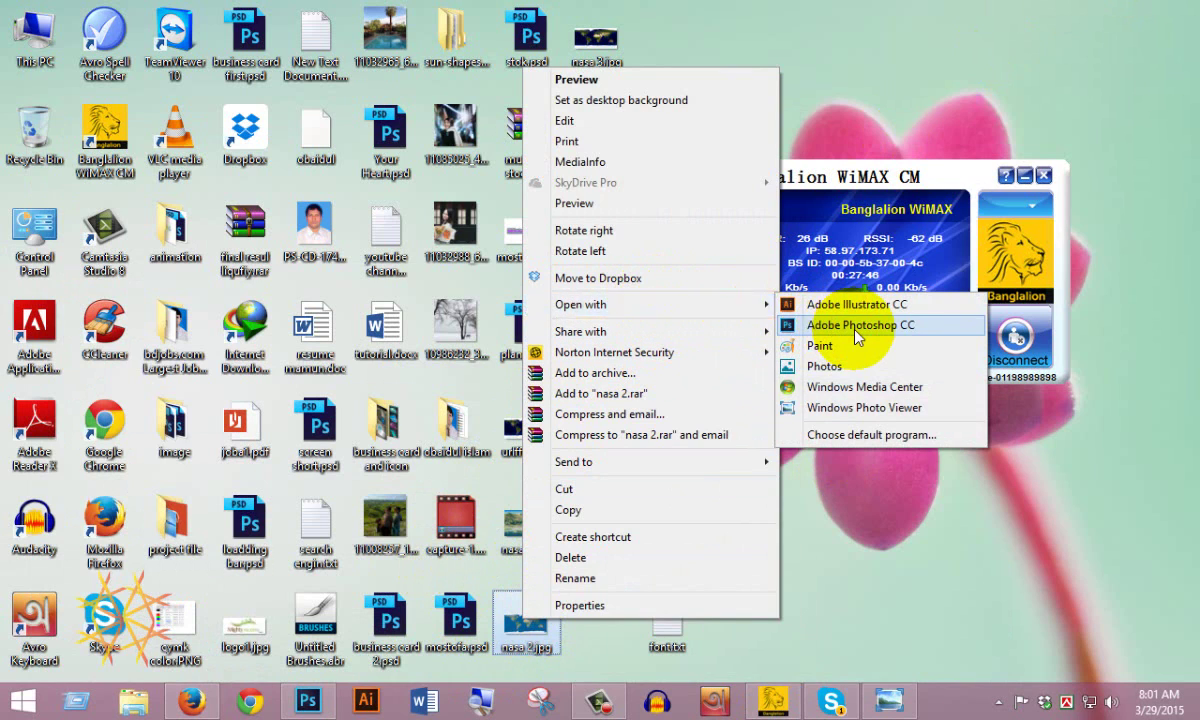
{"action": "left_click", "coordinate": [805, 330]}
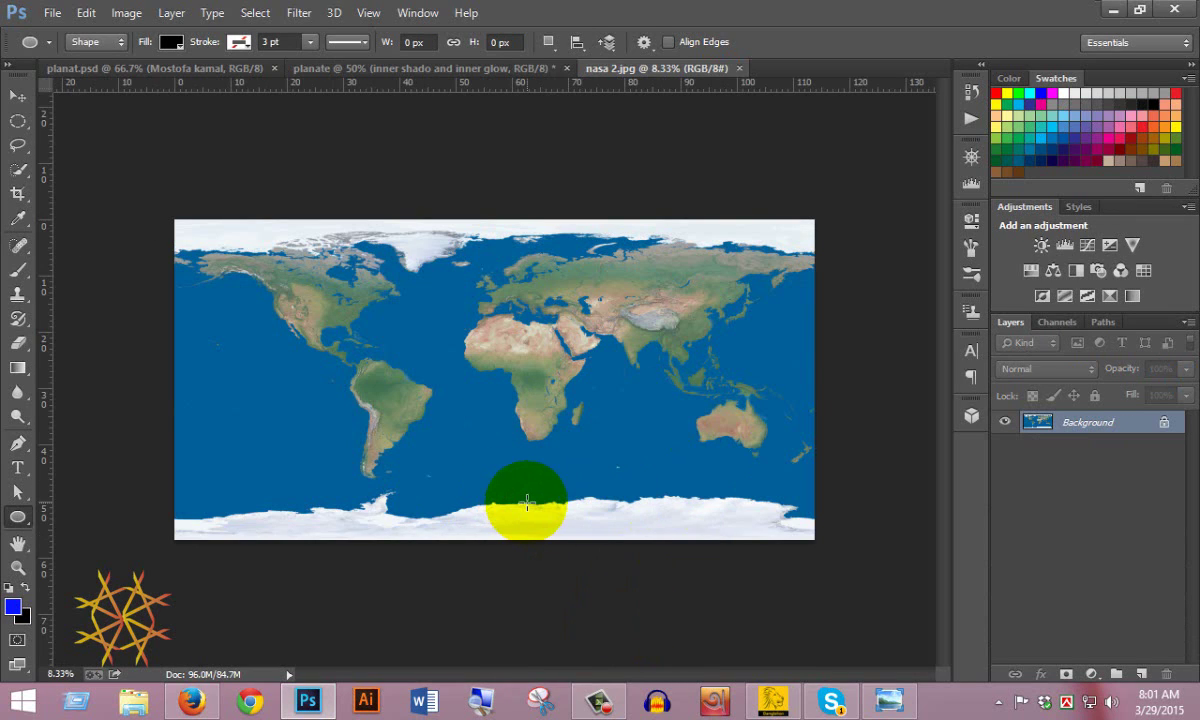
- Copy the entire world map from nasa 2.jpg and paste it into the planate document above the planet layers
{"action": "key", "text": "ctrl+a"}
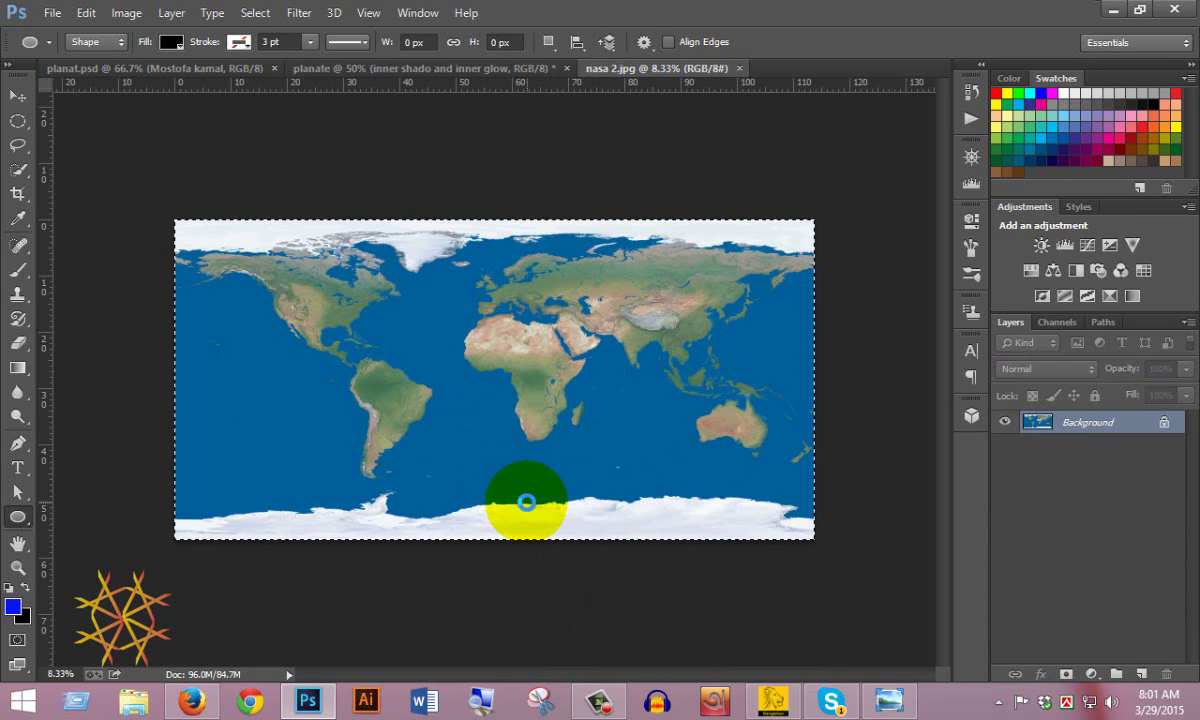
{"action": "left_click", "coordinate": [358, 72]}
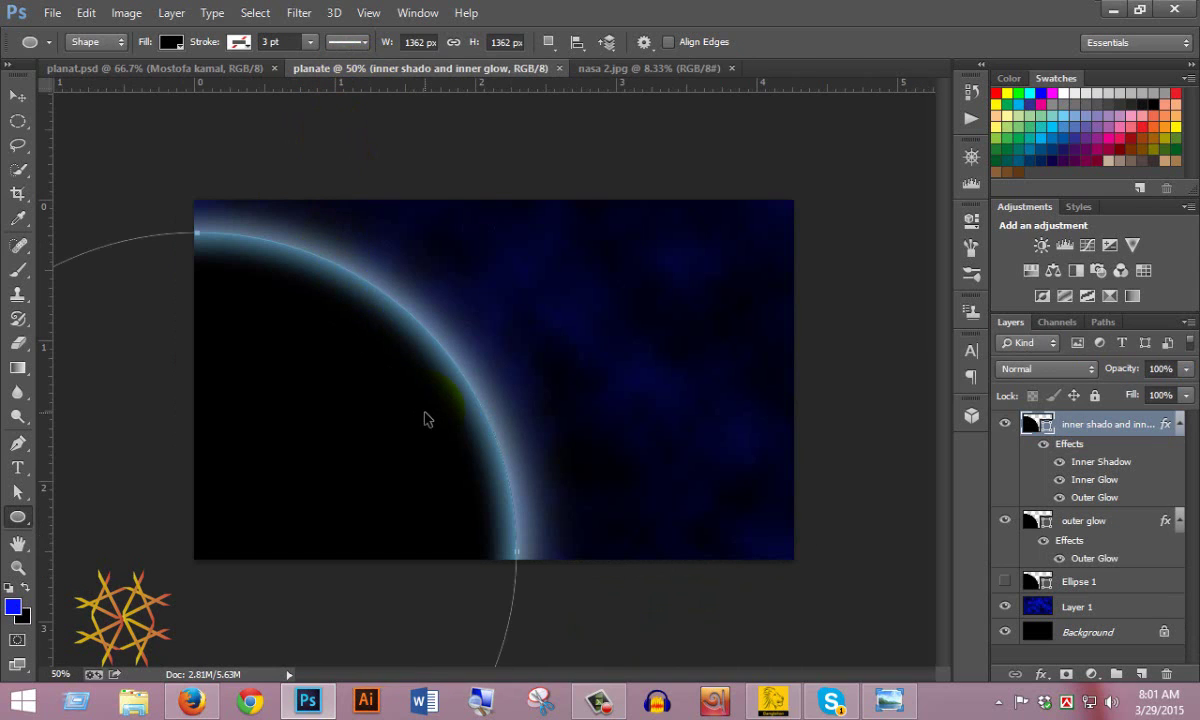
{"action": "key", "text": "ctrl+v"}
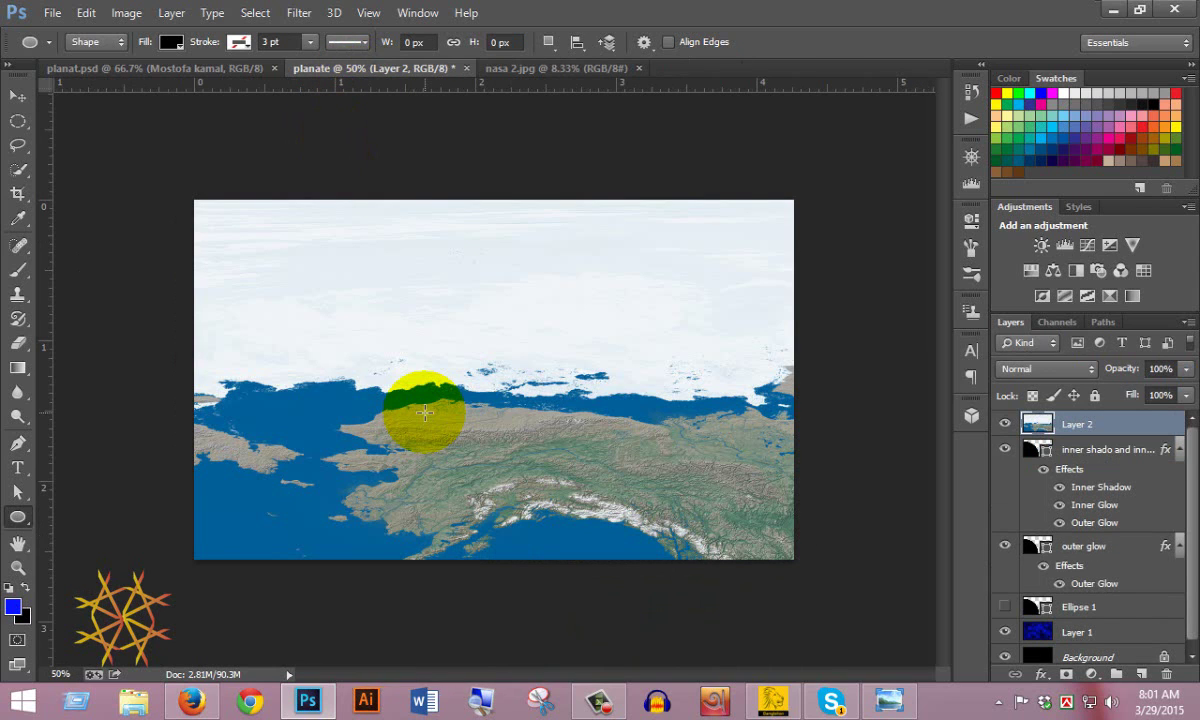
- Scale the pasted world map proportionally to 12.67% and place it over the planet
{"action": "key", "text": "ctrl+t"}
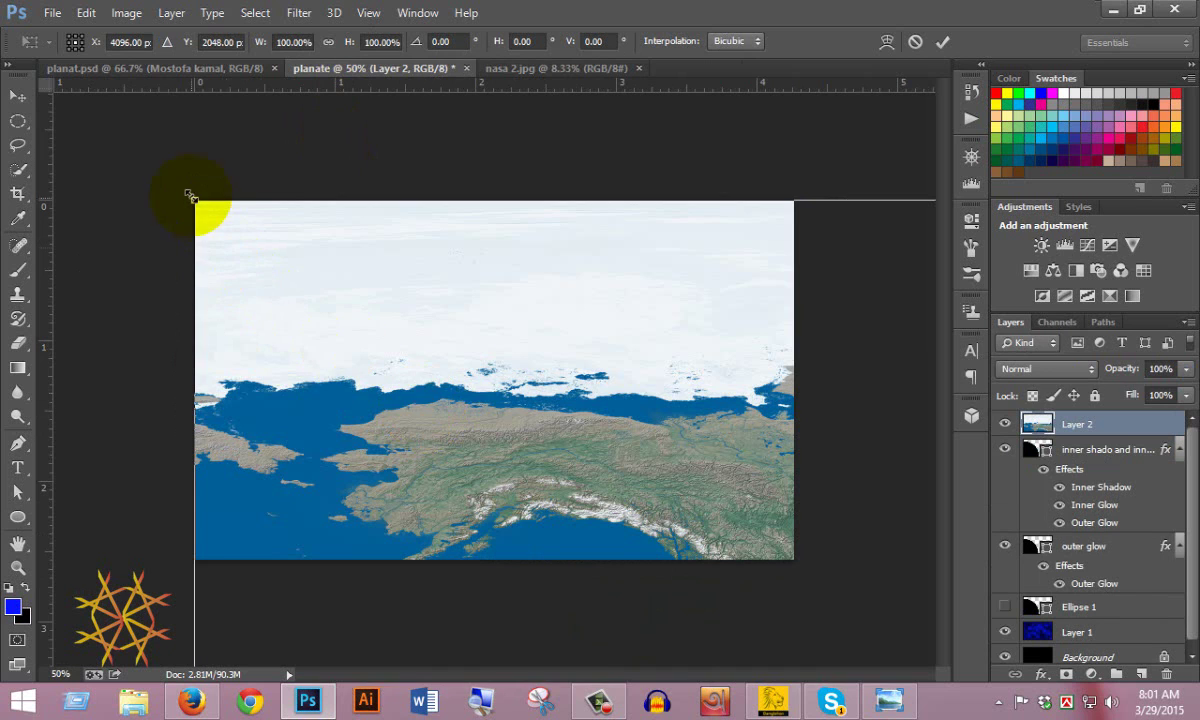
{"action": "left_click_drag", "start_coordinate": [275, 246], "coordinate": [147, 156]}
{"action": "left_click_drag", "start_coordinate": [128, 112], "coordinate": [809, 605]}
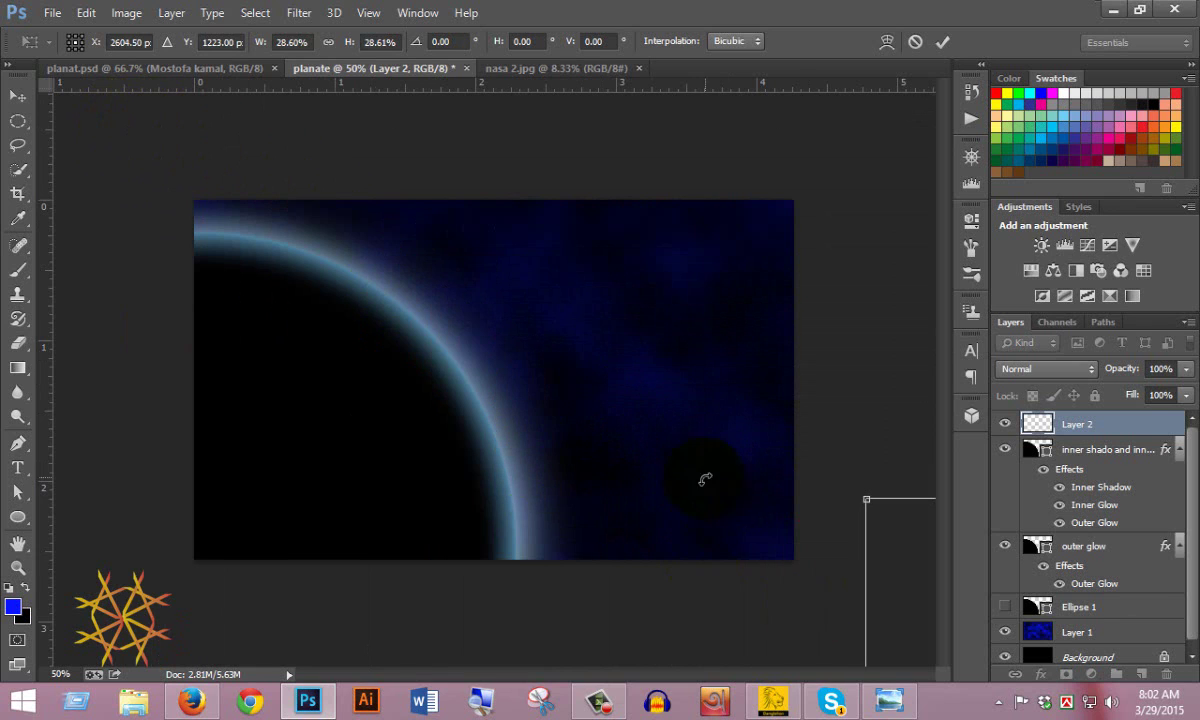
{"action": "left_click_drag", "start_coordinate": [894, 573], "coordinate": [92, 230]}
{"action": "left_click_drag", "start_coordinate": [60, 168], "coordinate": [670, 474]}
{"action": "left_click_drag", "start_coordinate": [730, 543], "coordinate": [194, 313]}
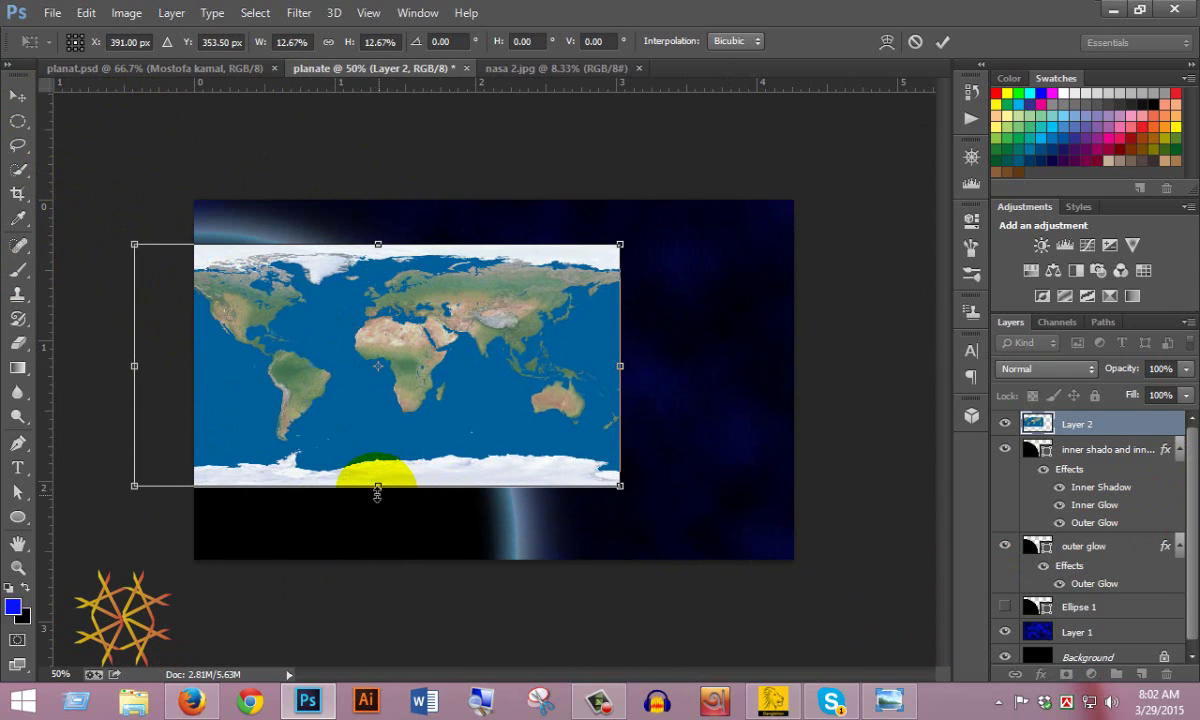
- Stretch the world map to 13.67% width and 23.71% height, covering the planet with its top edge at the canvas top
{"action": "left_click_drag", "start_coordinate": [372, 487], "coordinate": [362, 549]}
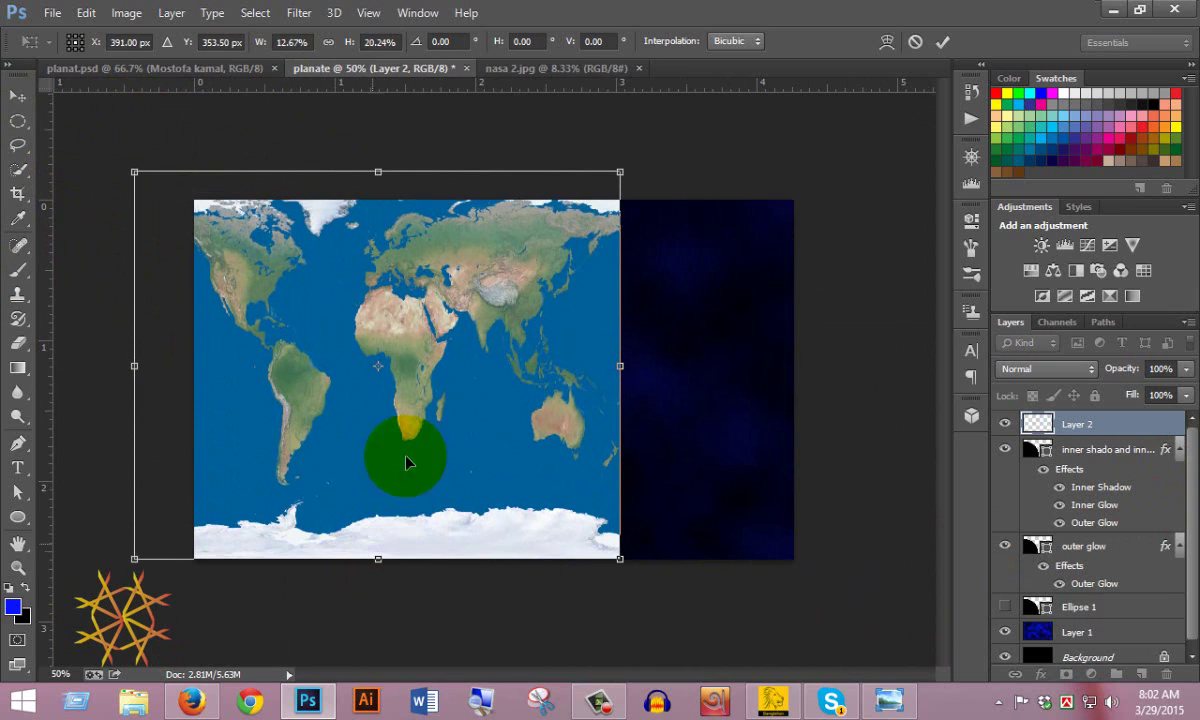
{"action": "left_click_drag", "start_coordinate": [457, 379], "coordinate": [389, 423]}
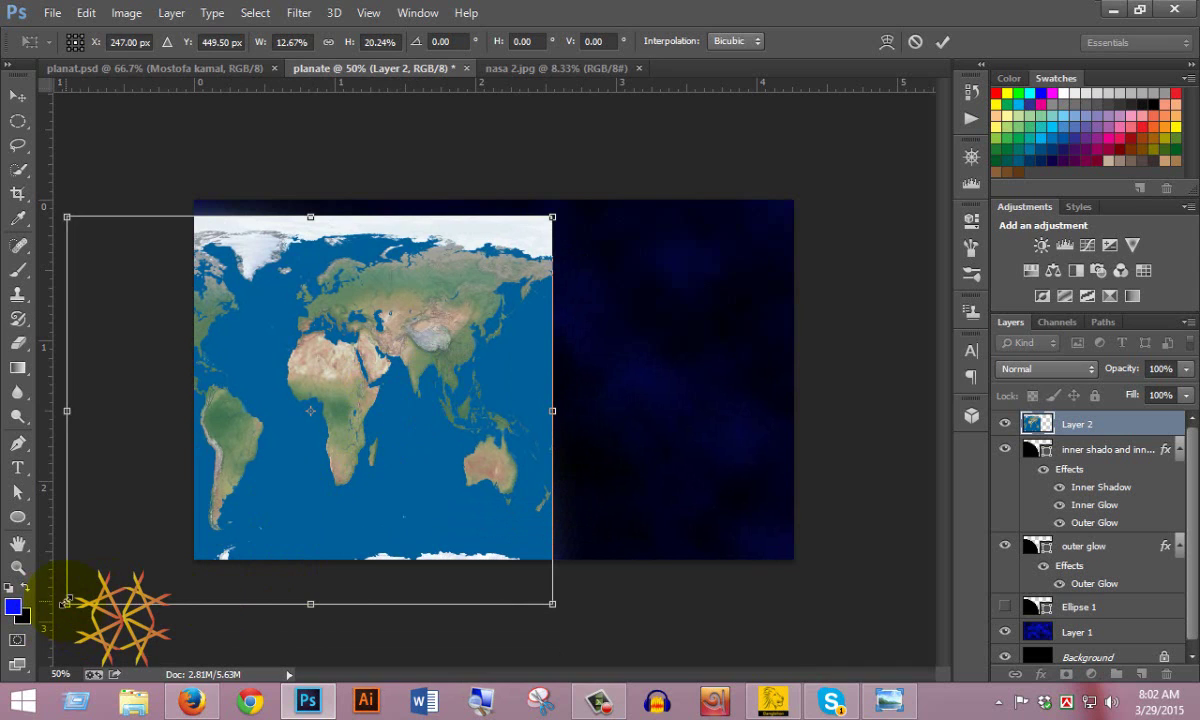
{"action": "left_click_drag", "start_coordinate": [66, 603], "coordinate": [28, 668]}
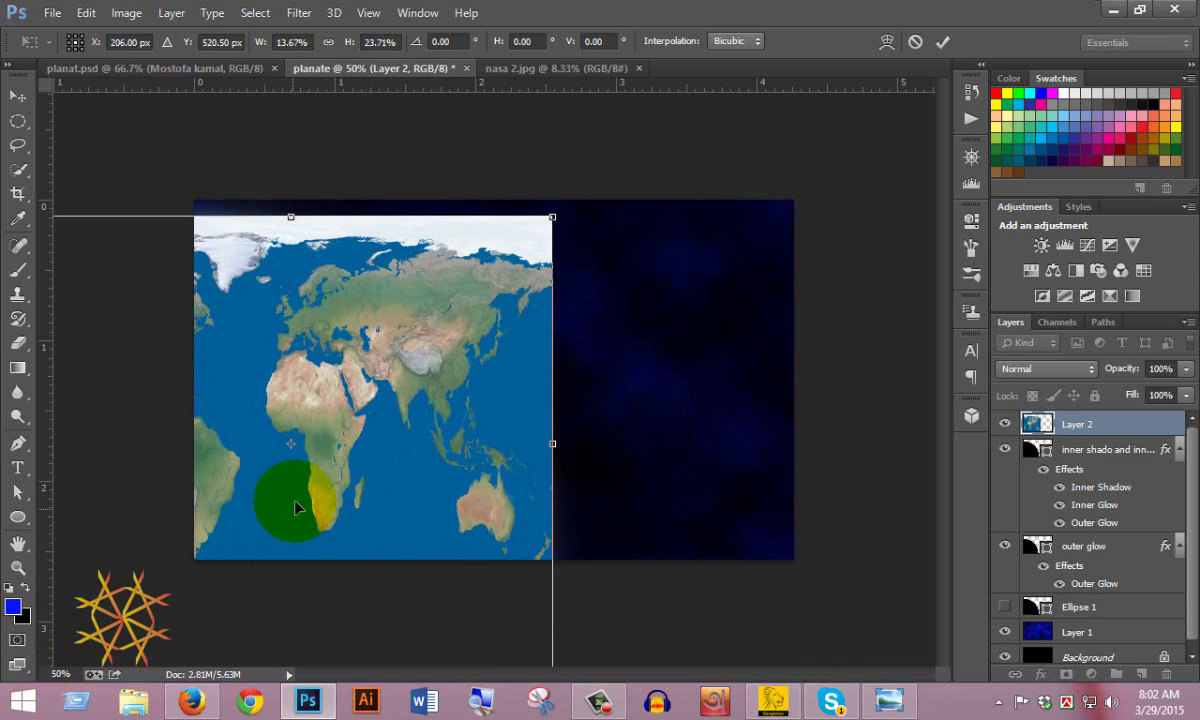
{"action": "left_click_drag", "start_coordinate": [325, 462], "coordinate": [334, 446]}
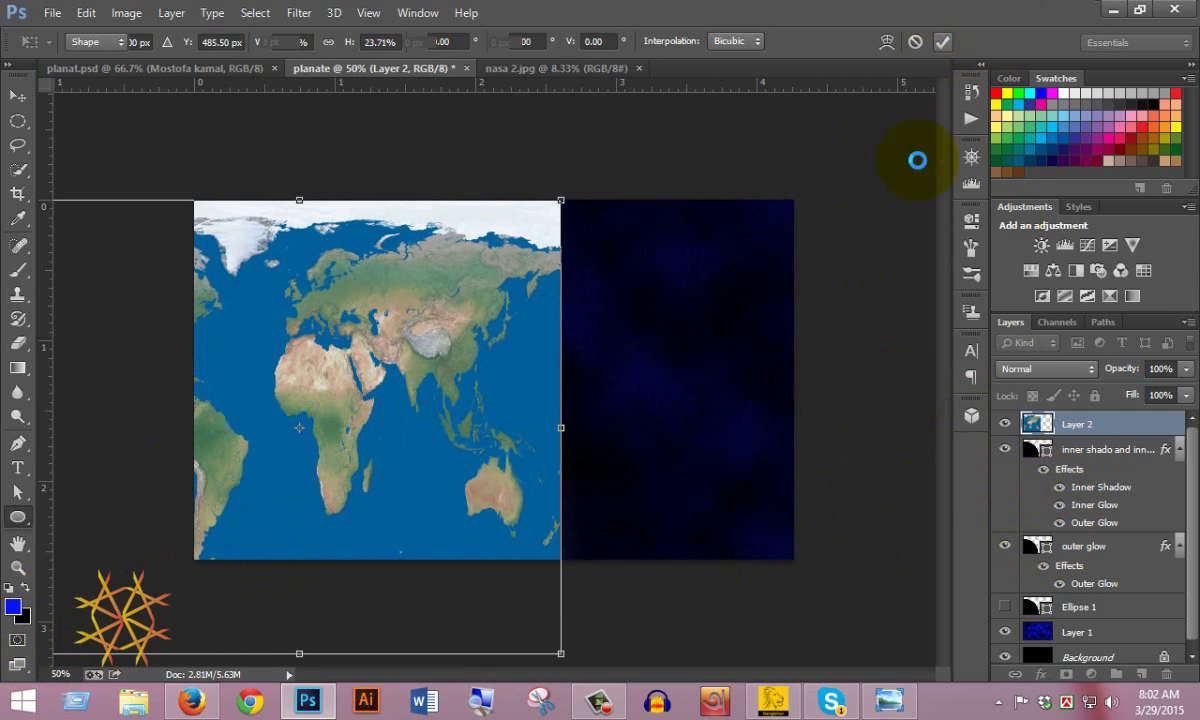
{"action": "key", "text": "Return"}
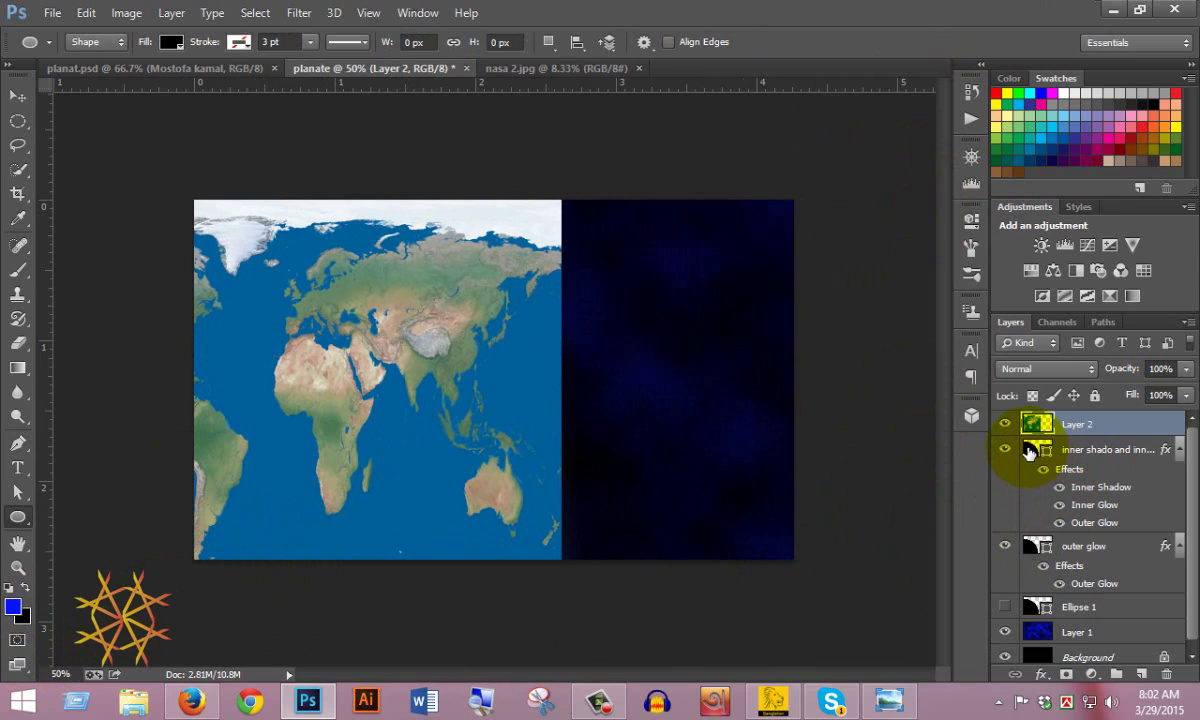
- Clear the circular selection and convert the world map layer, Layer 2, to a Smart Object
{"action": "left_click", "coordinate": [1031, 452], "text": "ctrl"}
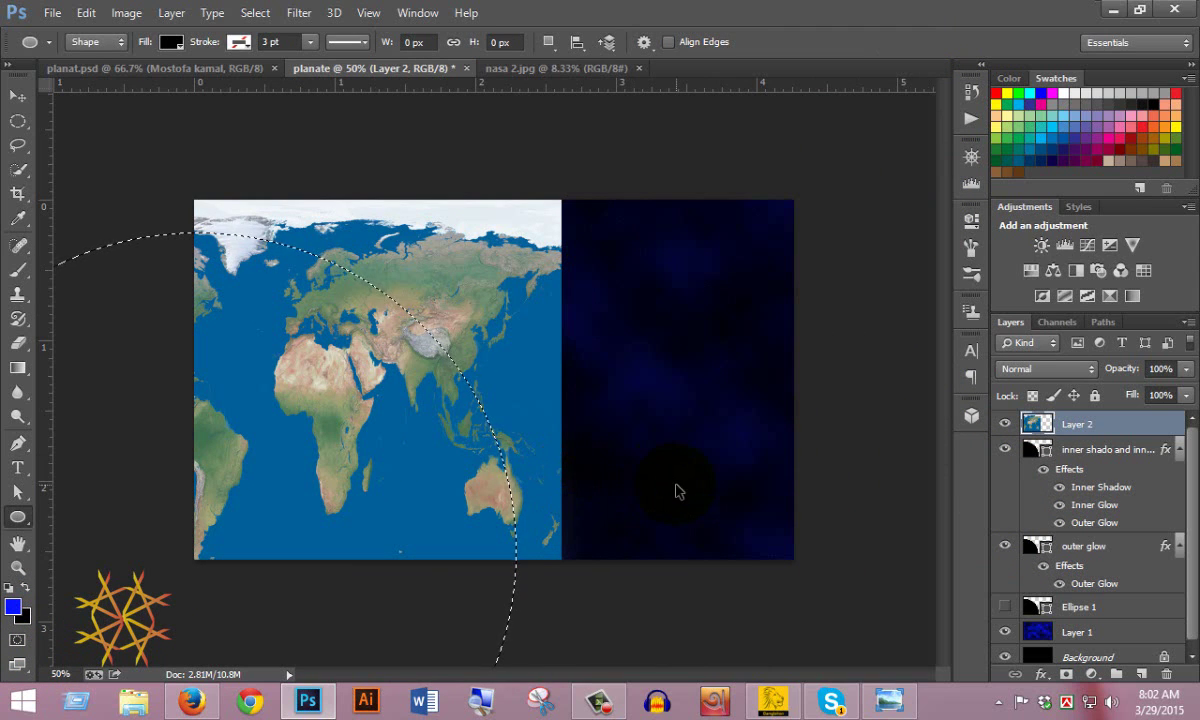
{"action": "key", "text": "ctrl+d"}
{"action": "right_click", "coordinate": [1054, 430]}
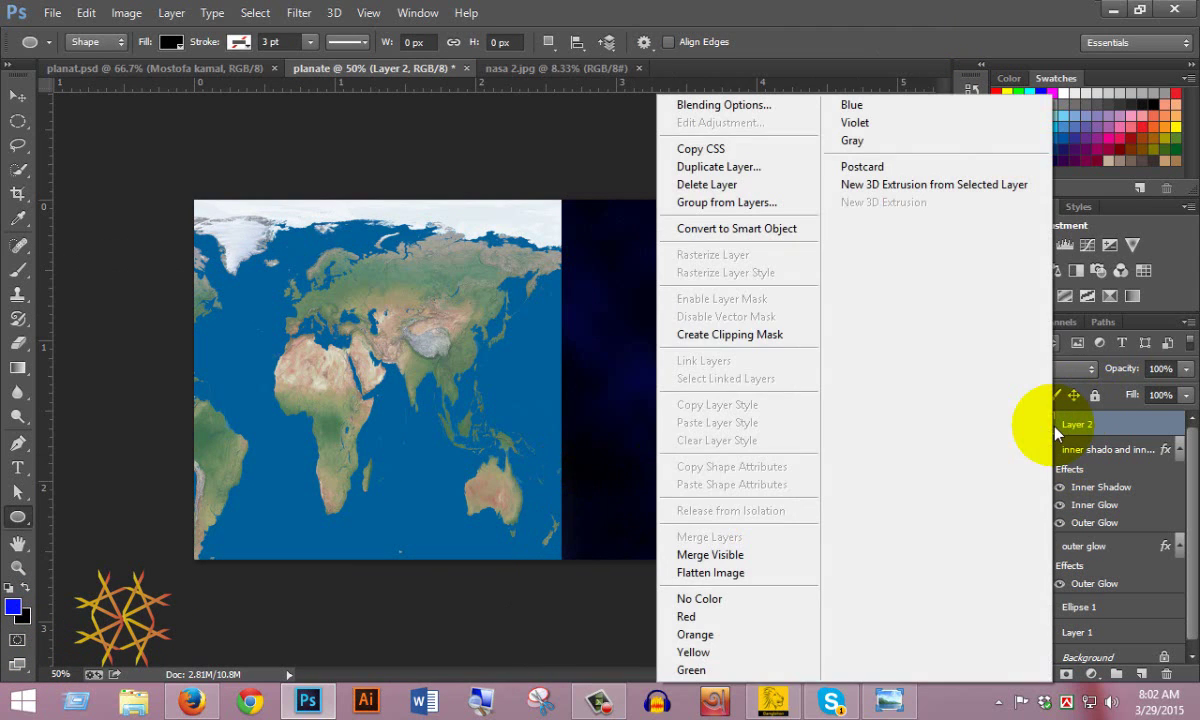
{"action": "left_click", "coordinate": [752, 228]}
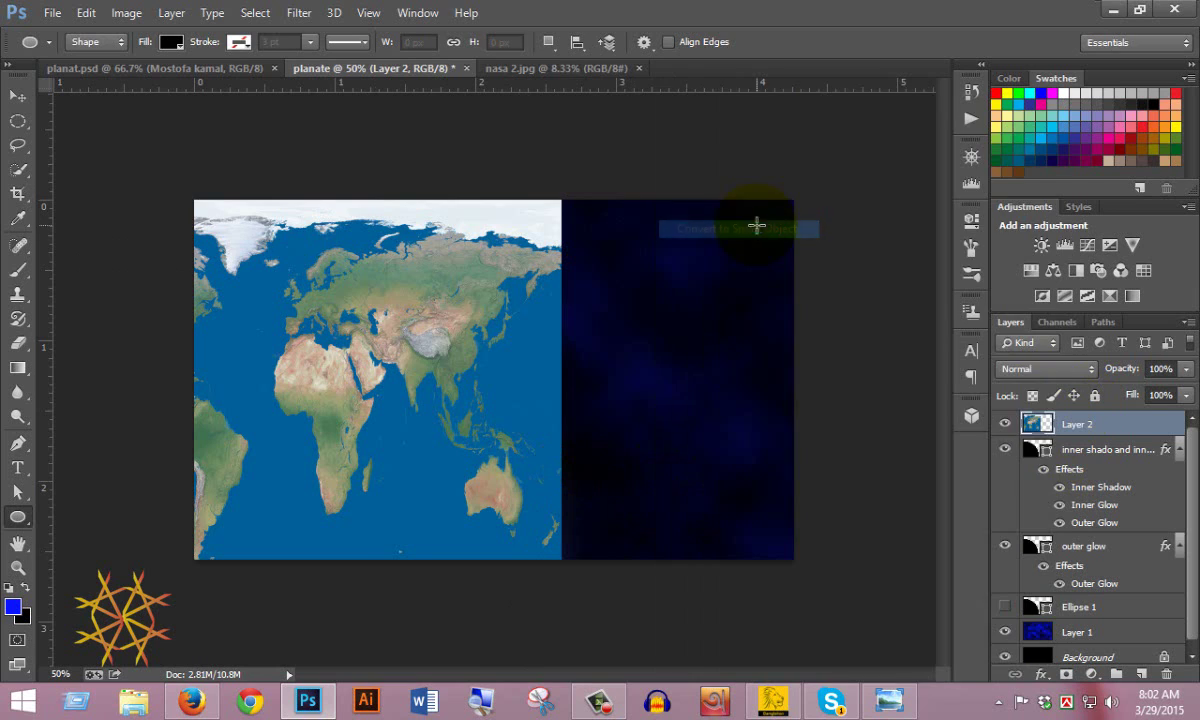
- Replace the map layer's rectangular selection with one from the circle of the "inner shado and inner glow" layer, keeping Layer 2 active
{"action": "left_click", "coordinate": [1040, 428], "text": "ctrl"}
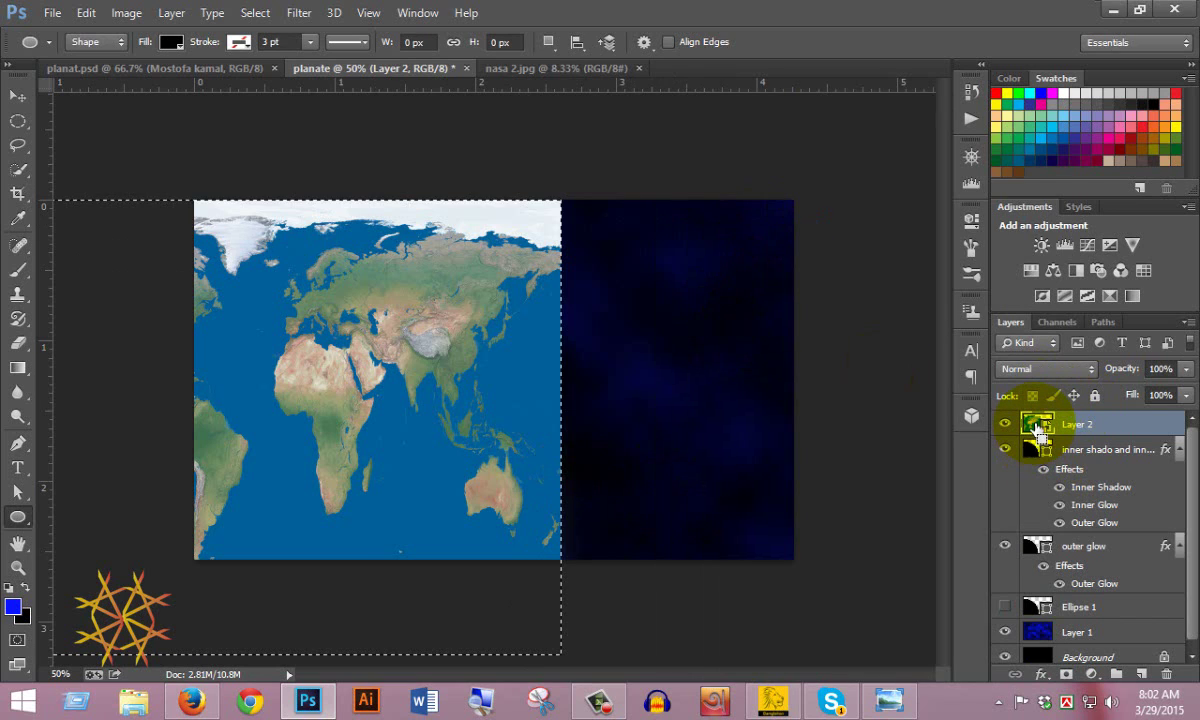
{"action": "key", "text": "ctrl+d"}
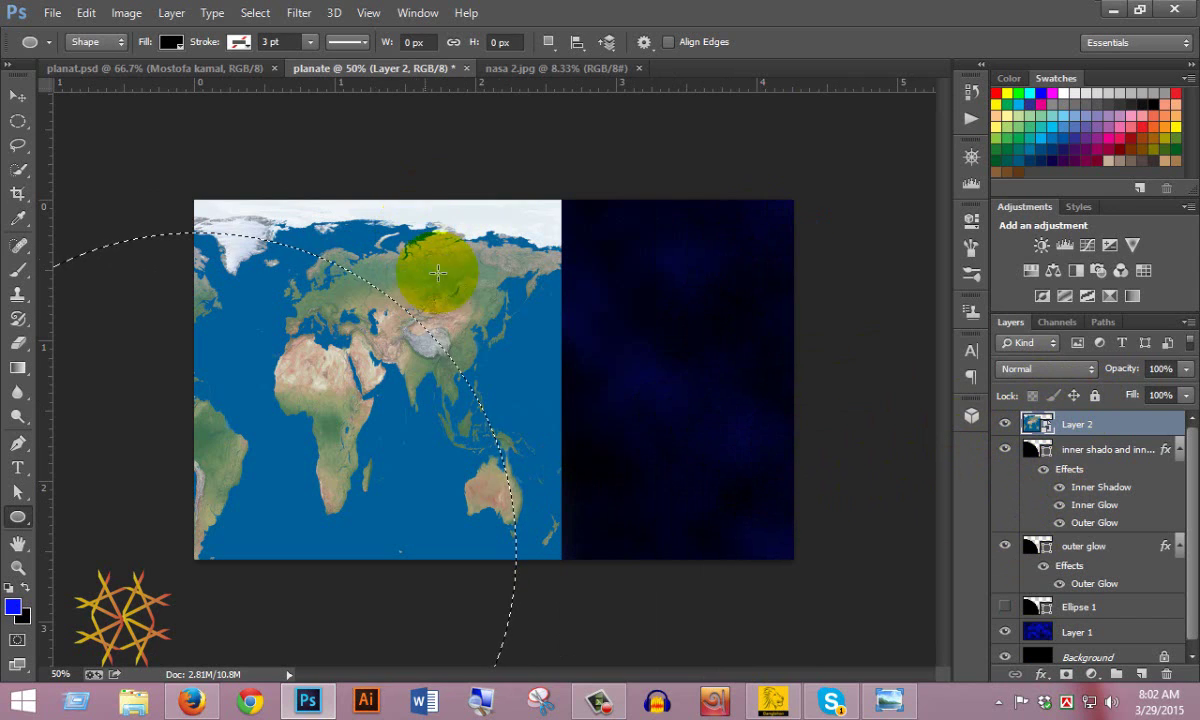
- Apply a Spherize distortion to the world map layer, Layer 2, with Amount 100% and Mode Normal, within the circular selection
{"action": "left_click", "coordinate": [299, 13]}
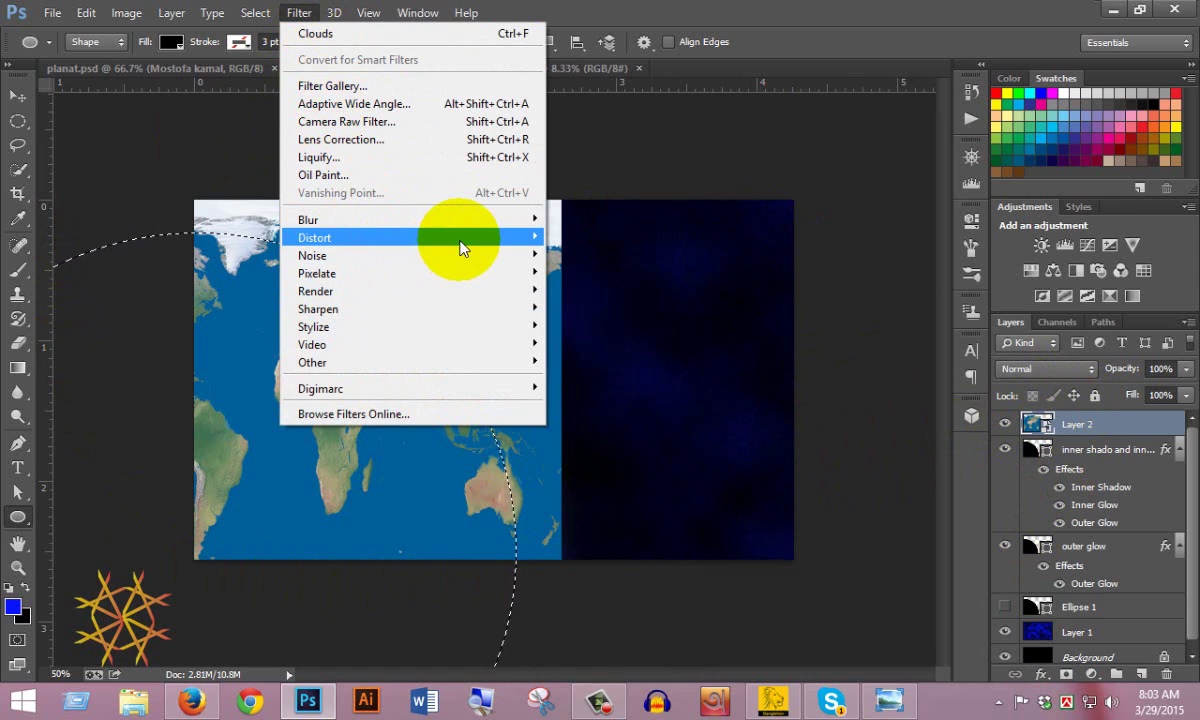
{"action": "mouse_move", "coordinate": [461, 240]}
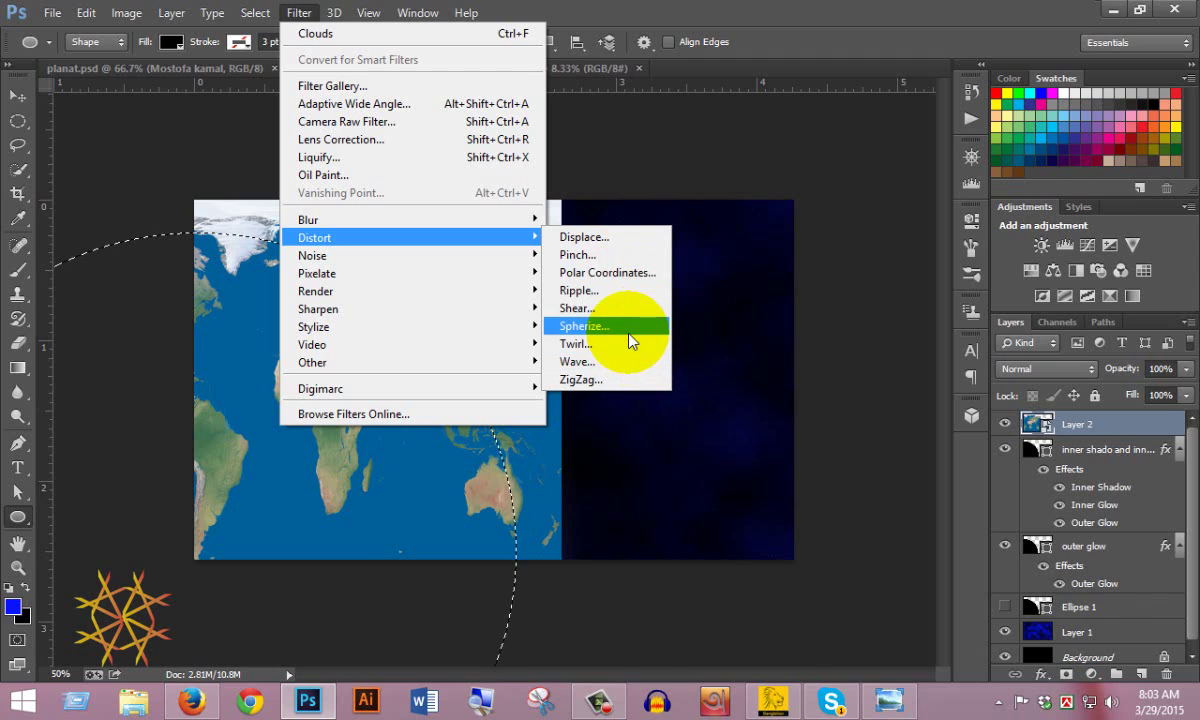
{"action": "left_click", "coordinate": [608, 337]}
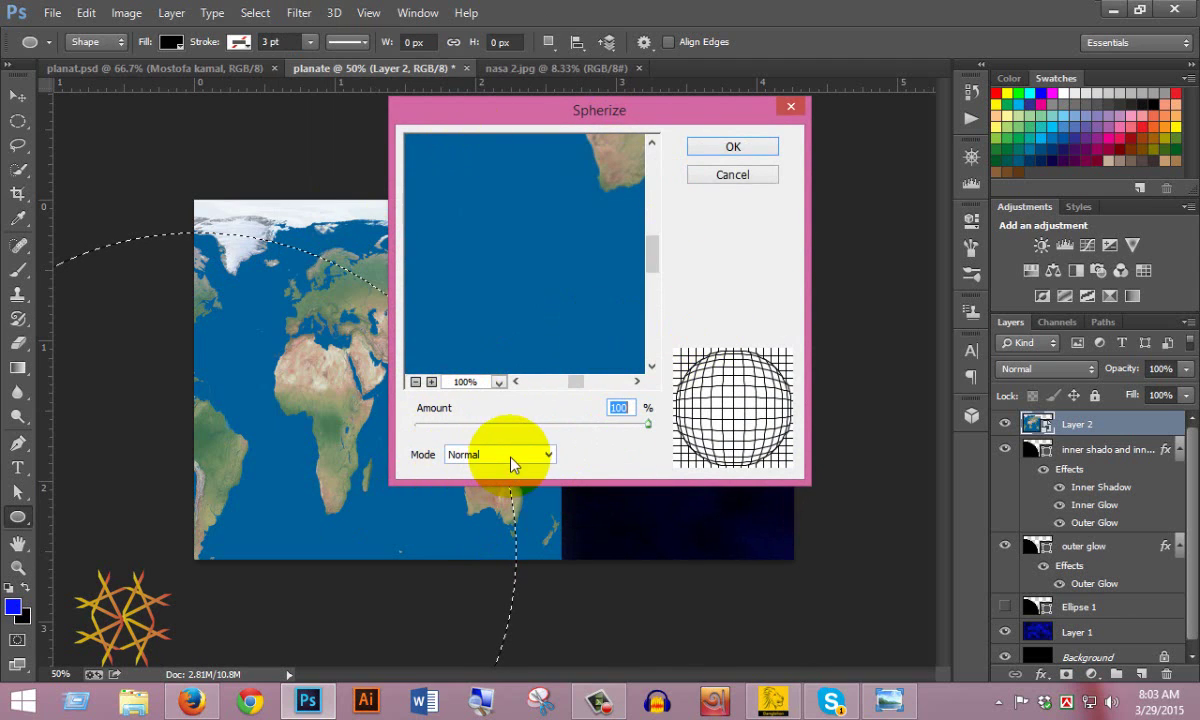
{"action": "left_click", "coordinate": [415, 382]}
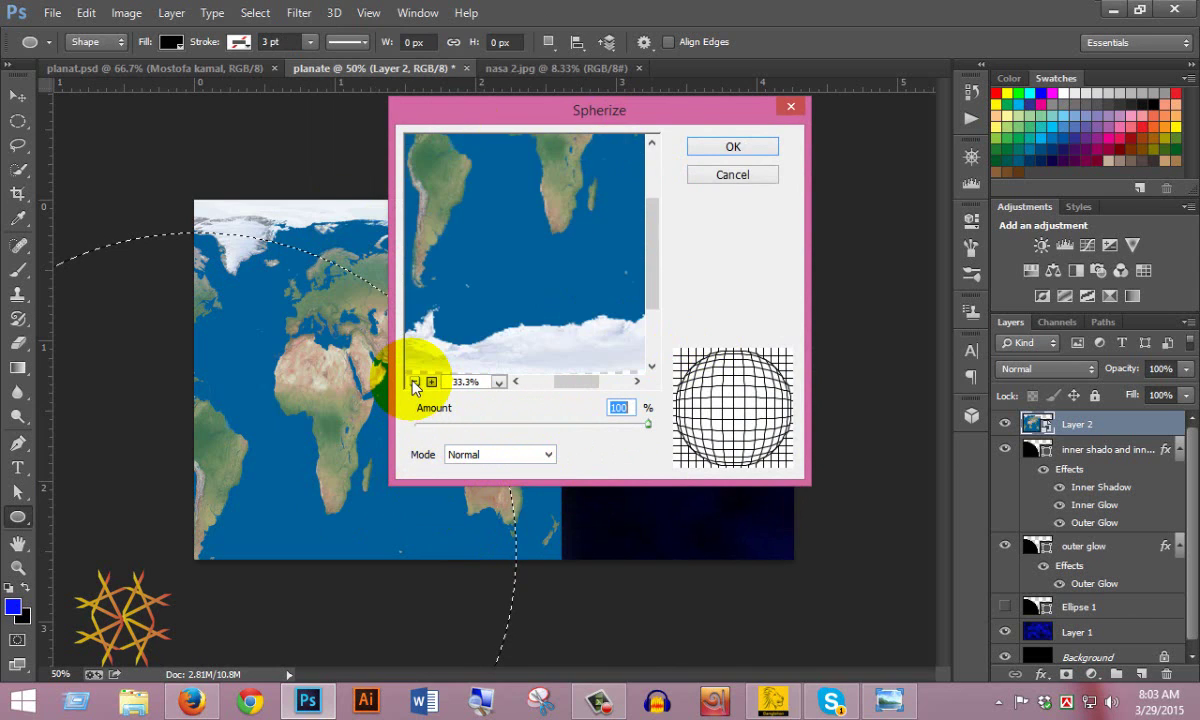
{"action": "left_click", "coordinate": [415, 382]}
{"action": "left_click", "coordinate": [415, 382]}
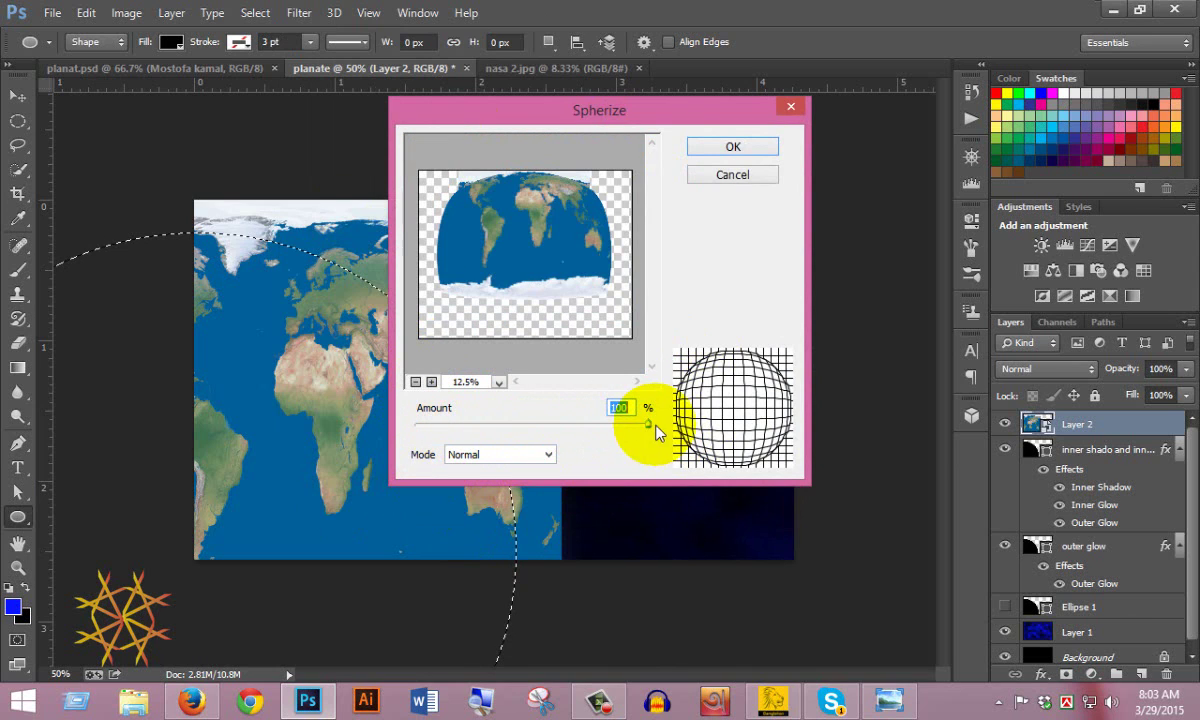
{"action": "left_click_drag", "start_coordinate": [655, 432], "coordinate": [723, 428]}
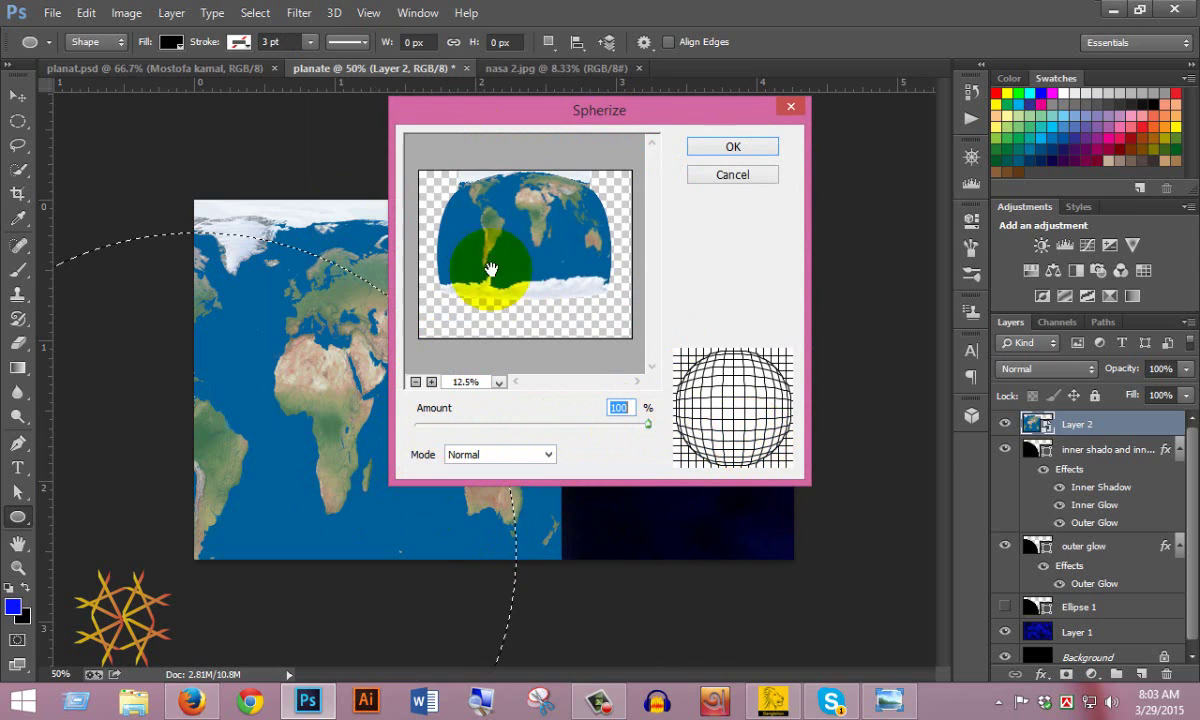
{"action": "left_click_drag", "start_coordinate": [646, 428], "coordinate": [710, 428]}
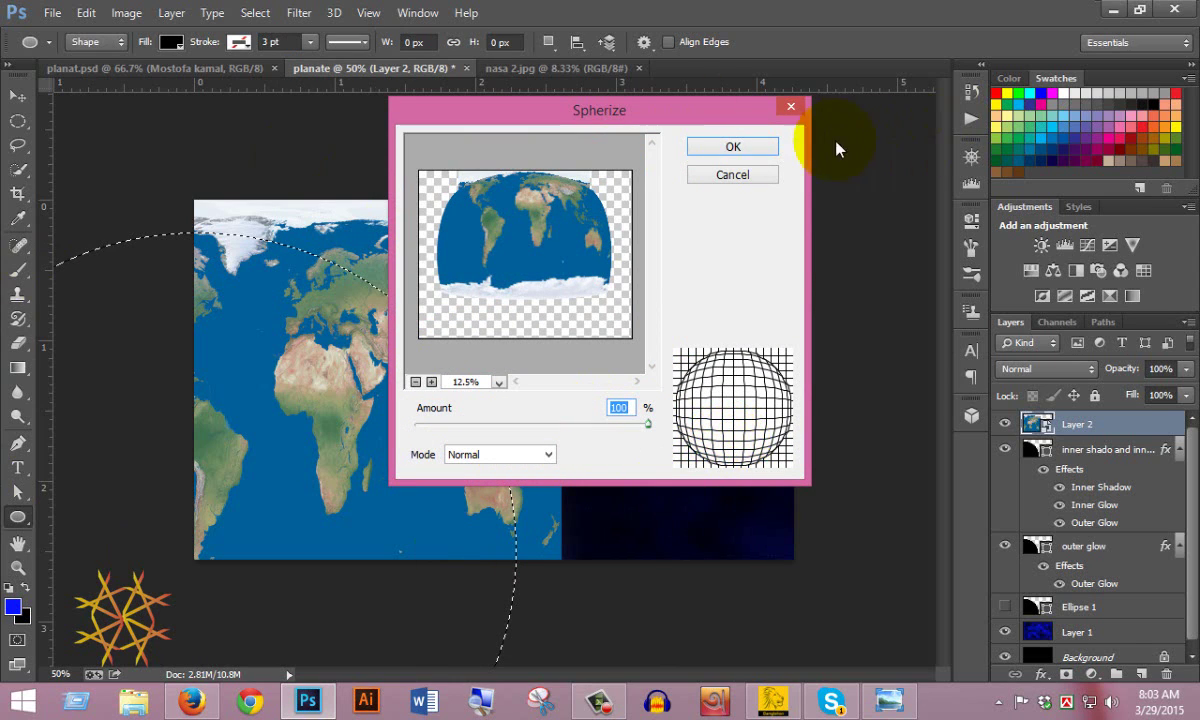
{"action": "left_click", "coordinate": [753, 152]}
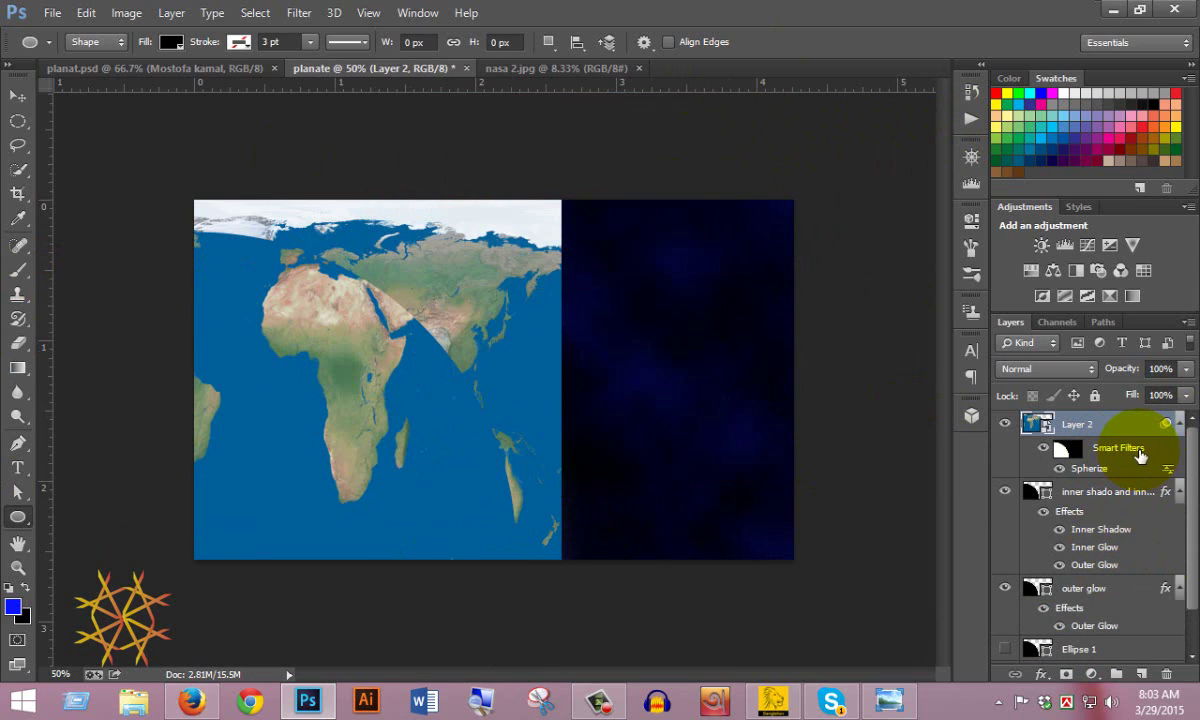
- Mask Layer 2 to the circle of the "inner shado and inner glow" layer and set its blend mode to Overlay
{"action": "left_click", "coordinate": [1040, 491], "text": "ctrl"}
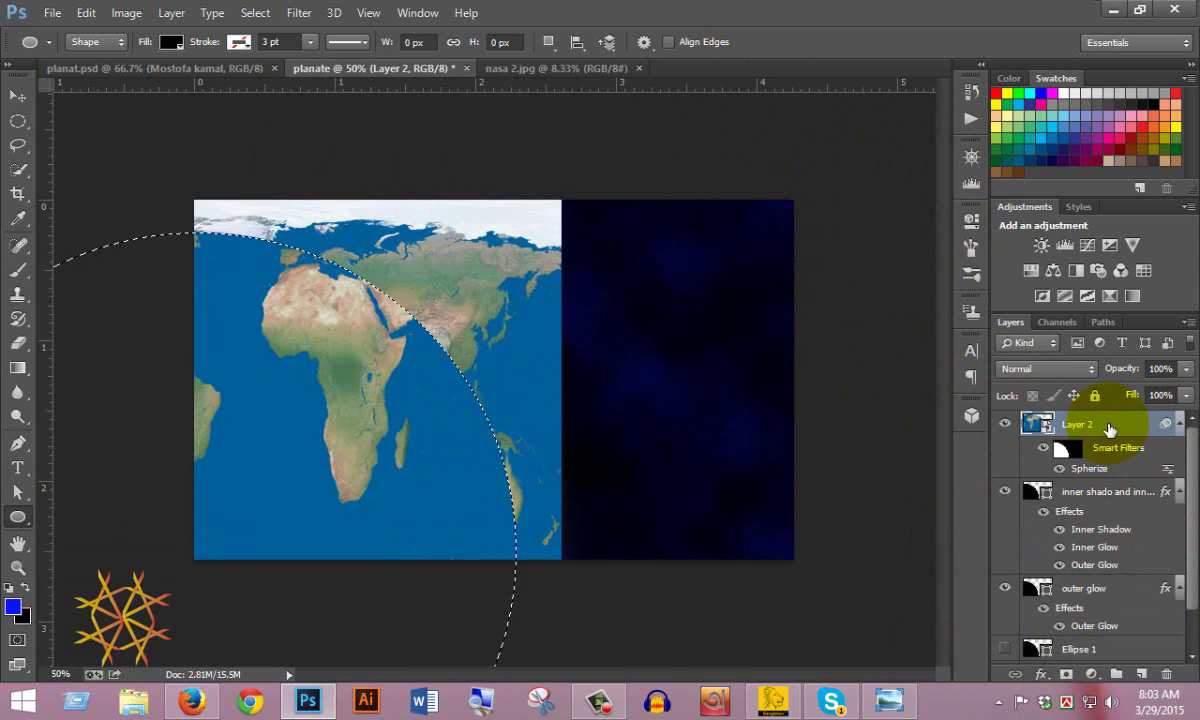
{"action": "left_click", "coordinate": [1066, 675]}
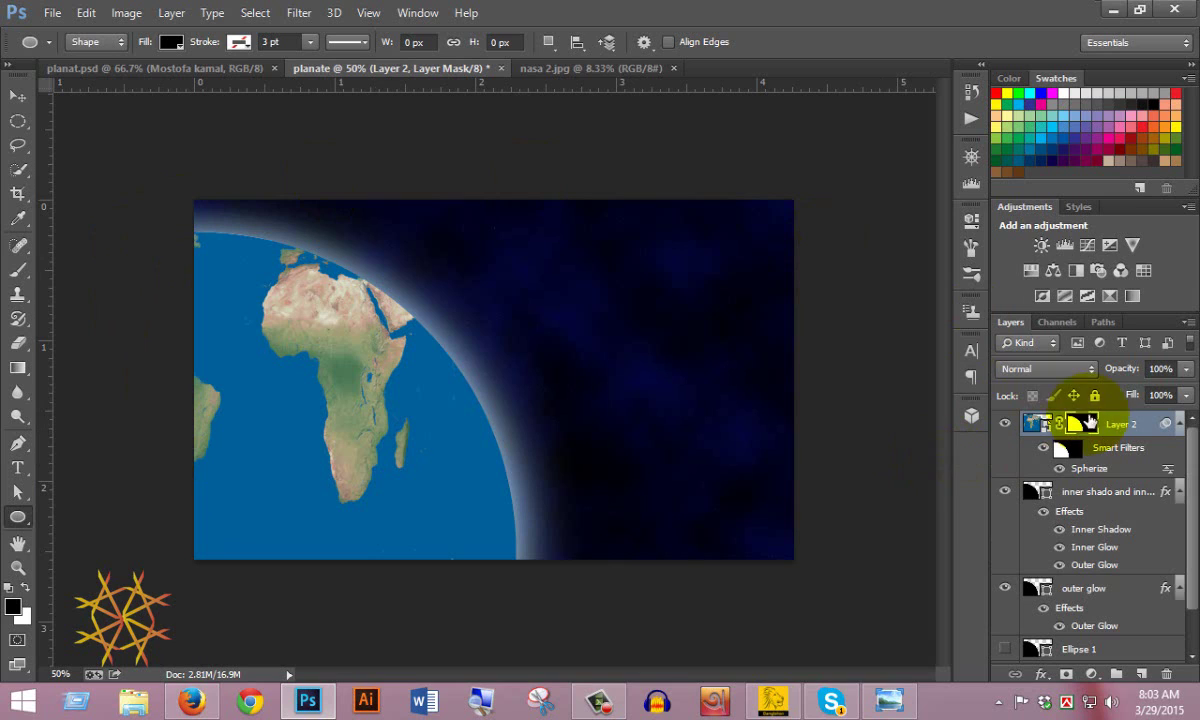
{"action": "left_click", "coordinate": [1055, 368]}
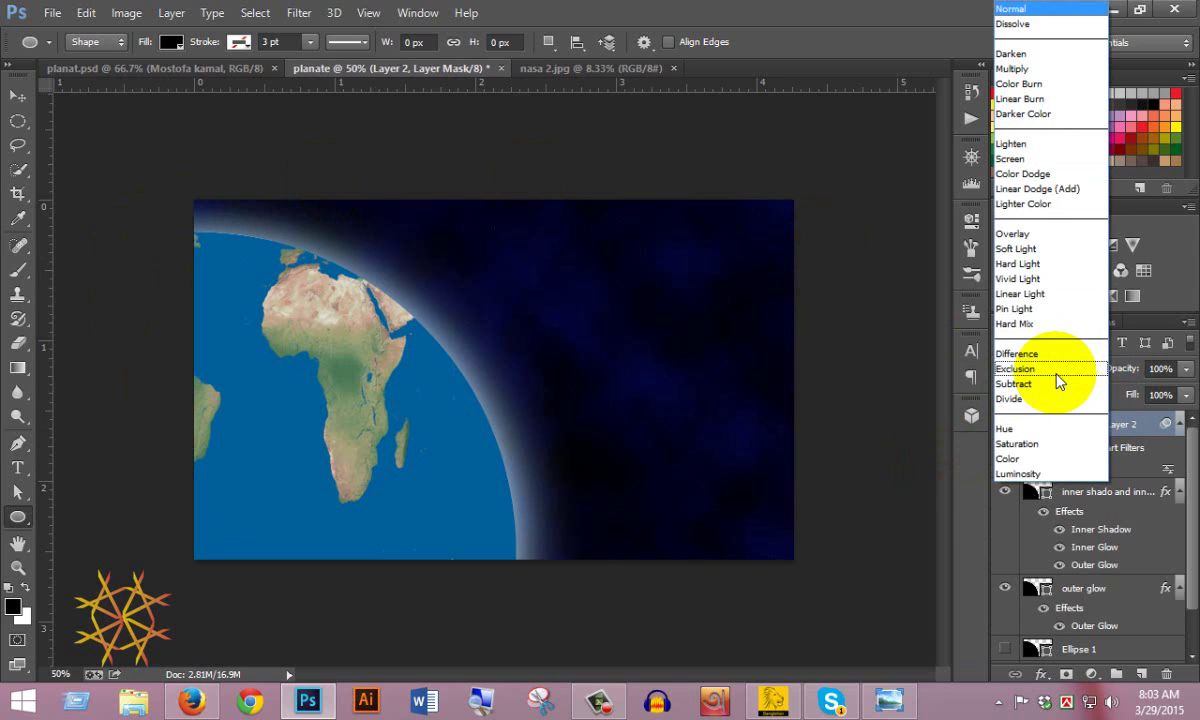
{"action": "left_click", "coordinate": [1020, 234]}
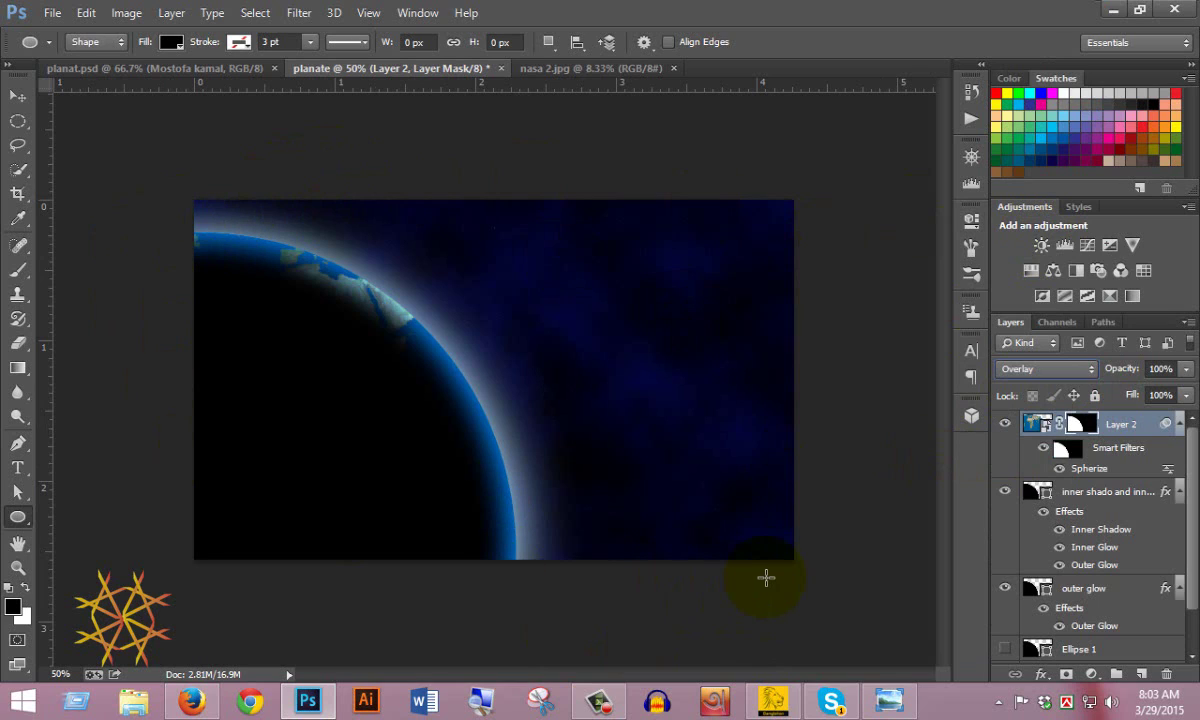
- Lower the opacity of Layer 2 to 66%
{"action": "left_click", "coordinate": [1186, 369]}
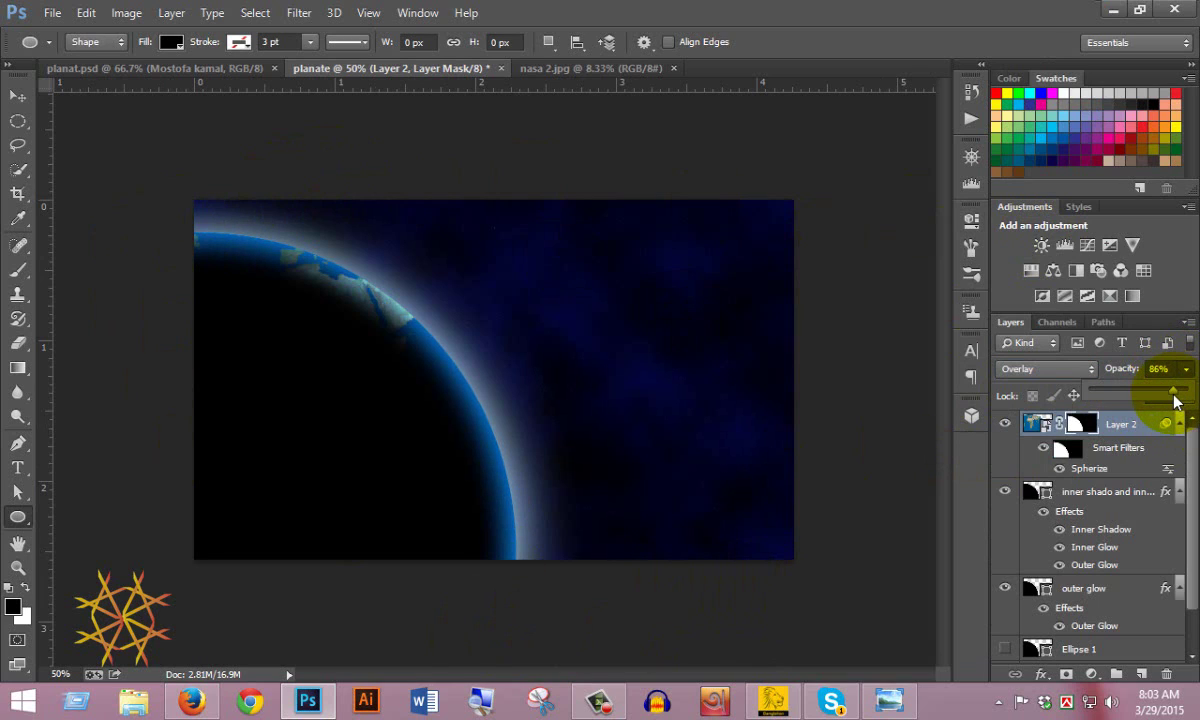
{"action": "left_click_drag", "start_coordinate": [1176, 401], "coordinate": [1156, 403]}
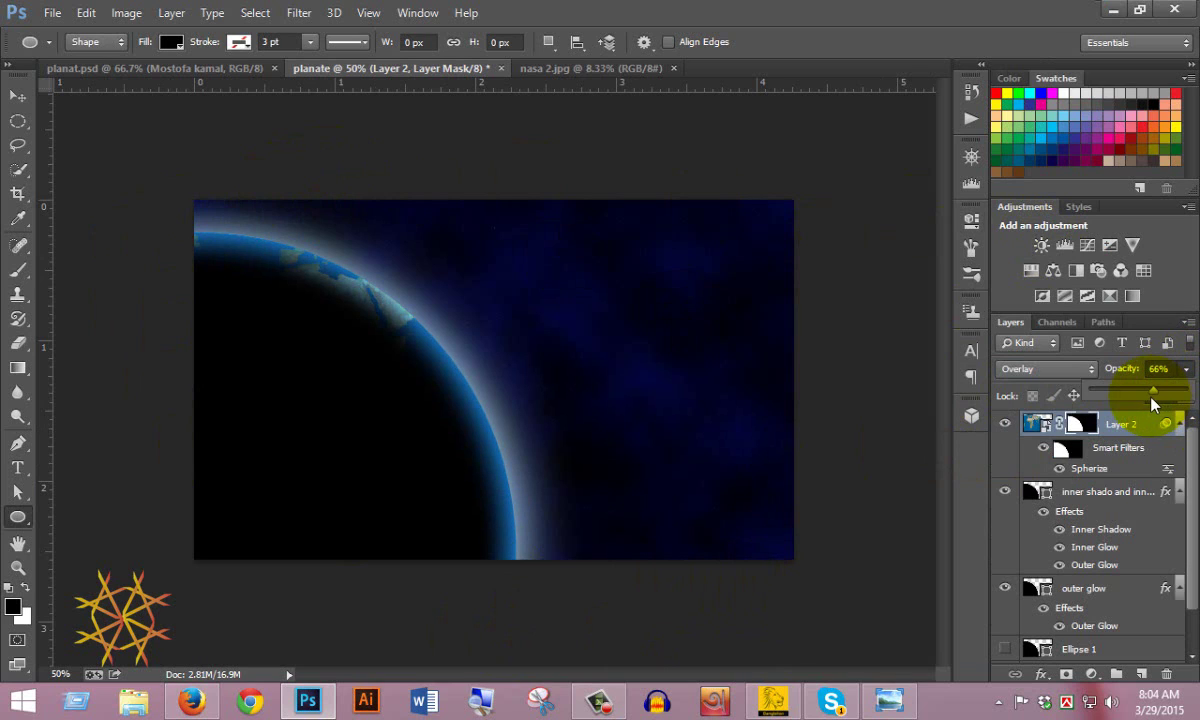
{"action": "left_click", "coordinate": [906, 489]}
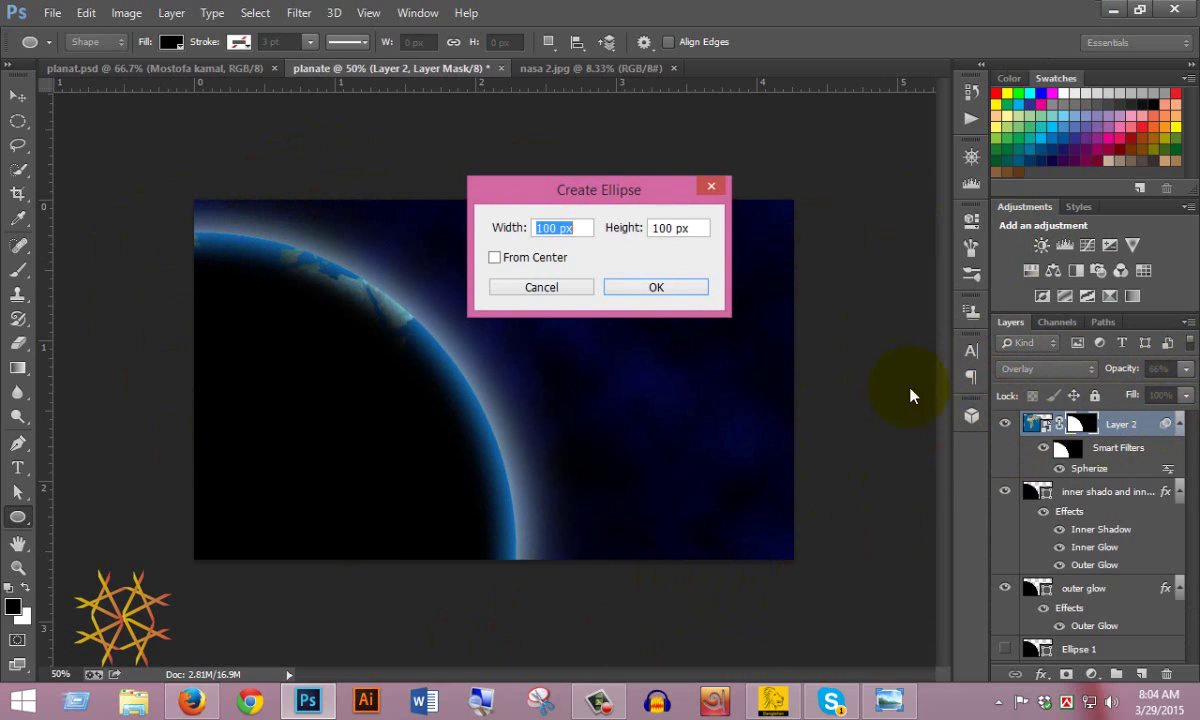
{"action": "left_click", "coordinate": [540, 288]}
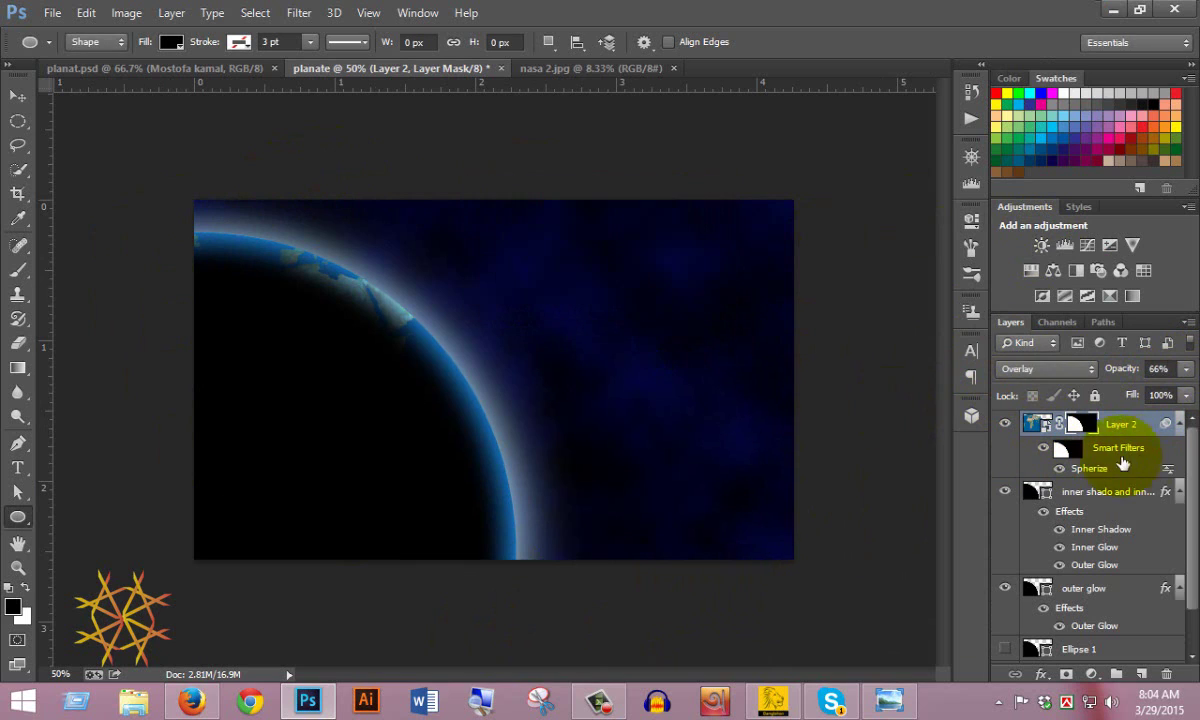
- Add a new empty layer above Layer 2 and choose the Brush tool with a 167 px size
{"action": "left_click", "coordinate": [1140, 677]}
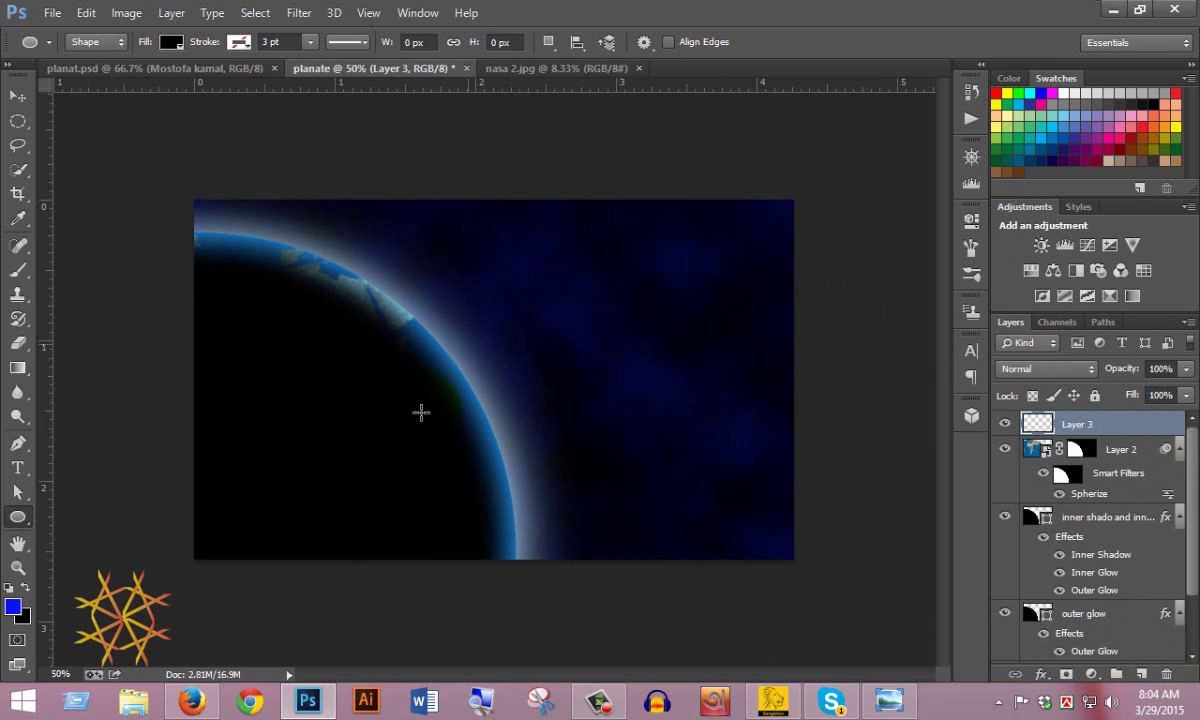
{"action": "left_click", "coordinate": [19, 272]}
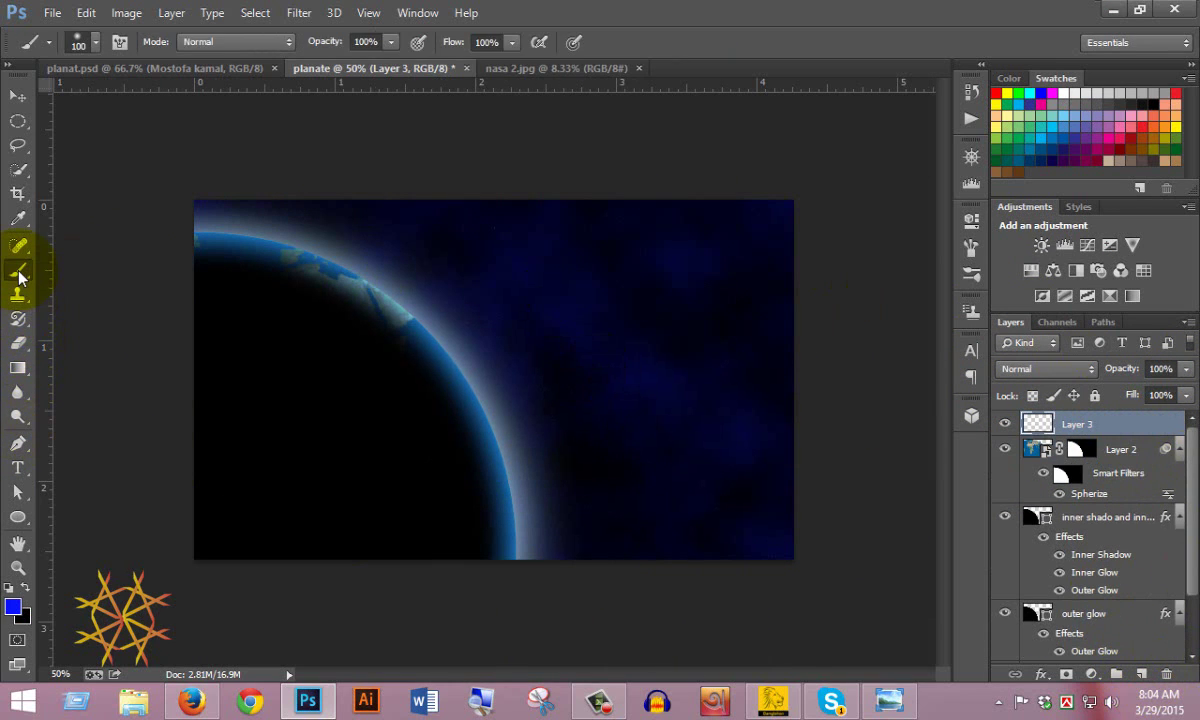
{"action": "left_click", "coordinate": [95, 42]}
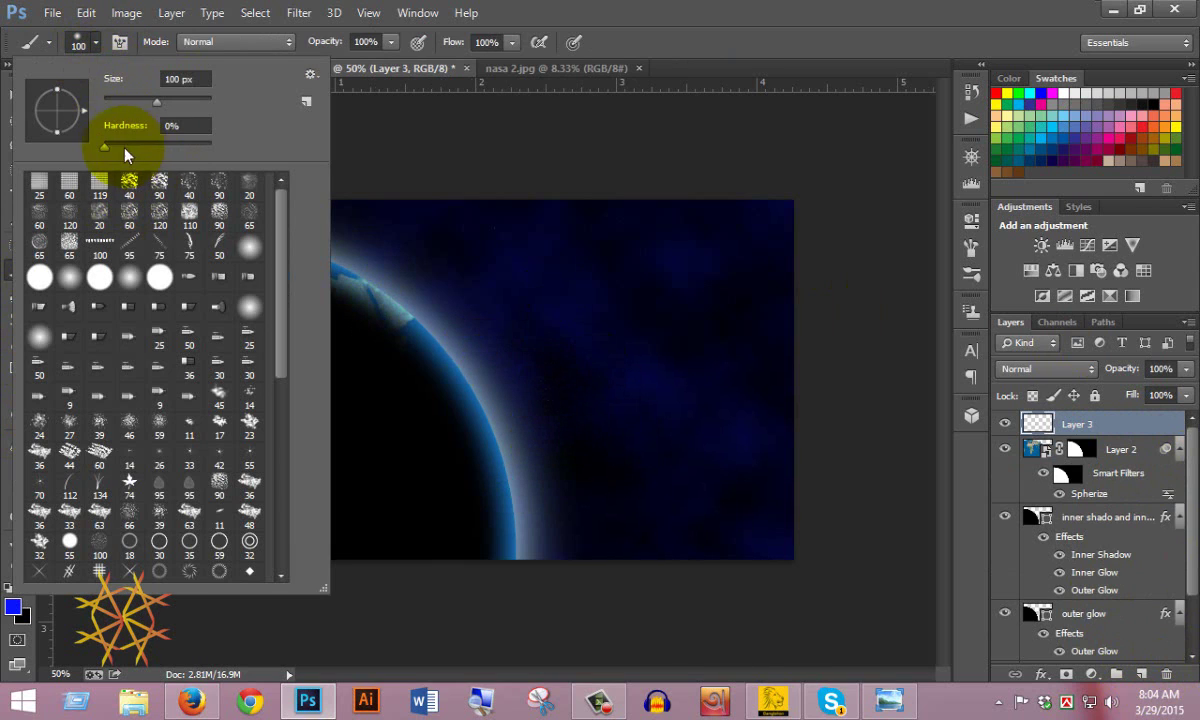
{"action": "left_click_drag", "start_coordinate": [157, 101], "coordinate": [178, 109]}
{"action": "left_click", "coordinate": [721, 16]}
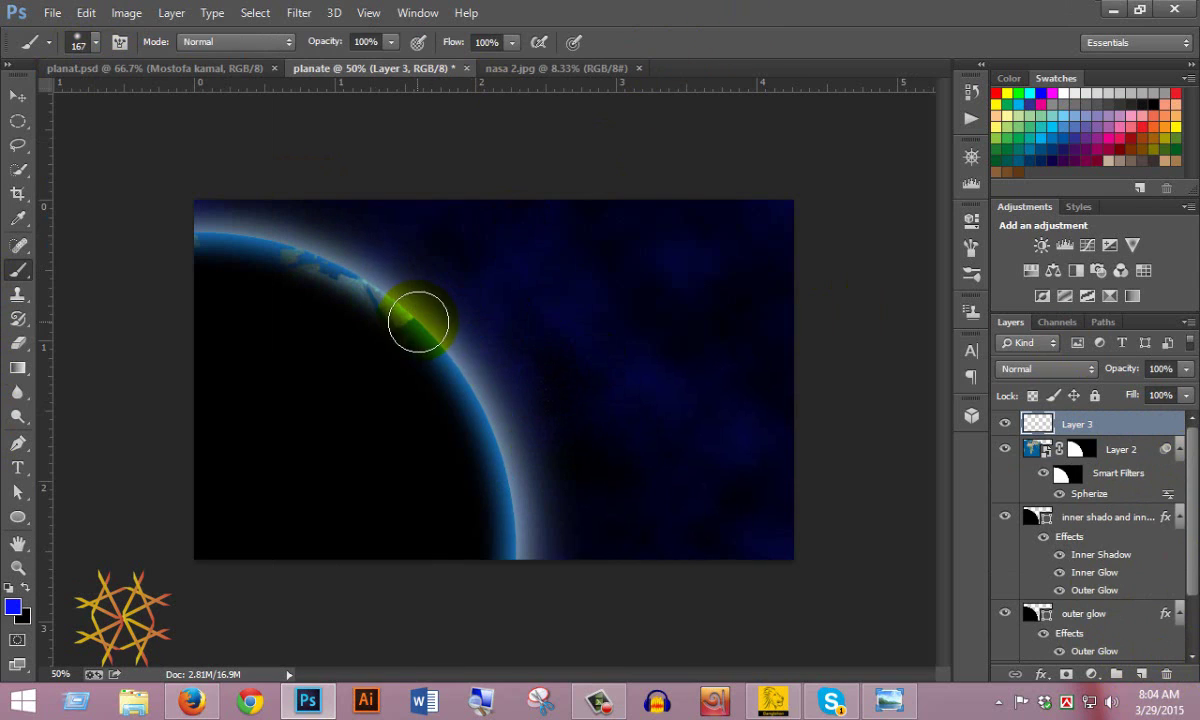
- Set the foreground color to white (ffffff) and enlarge the brush to 300 px
{"action": "left_click", "coordinate": [12, 607]}
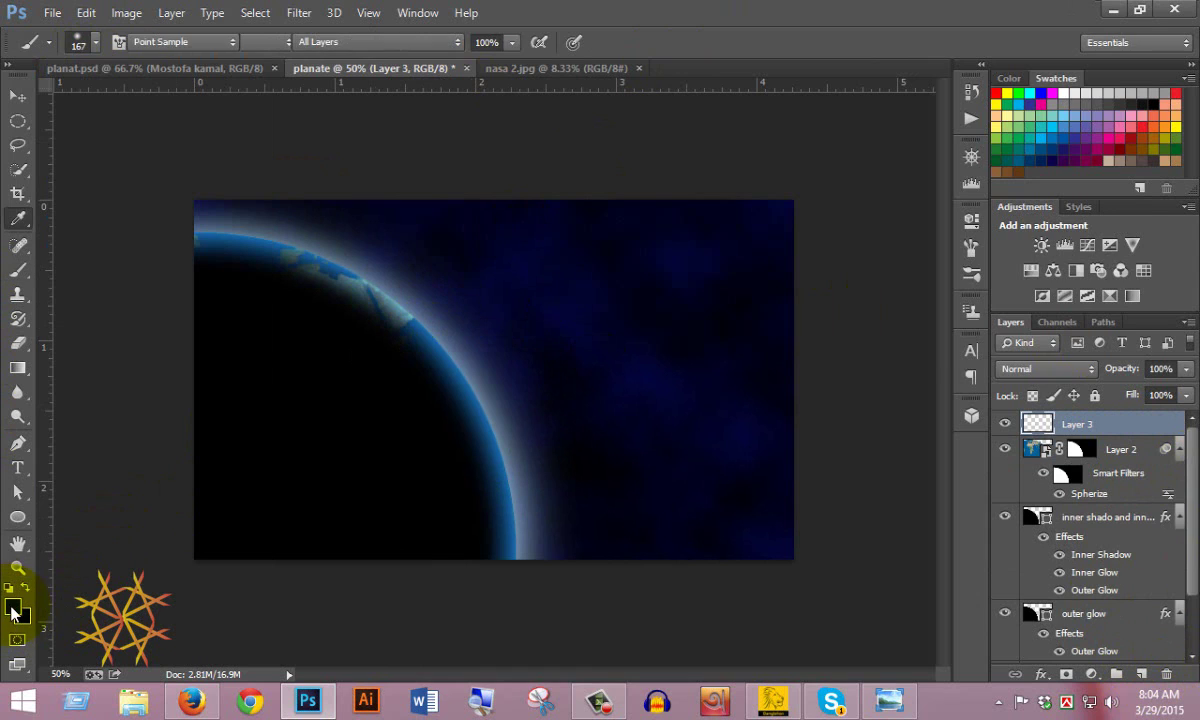
{"action": "left_click_drag", "start_coordinate": [788, 131], "coordinate": [571, 27]}
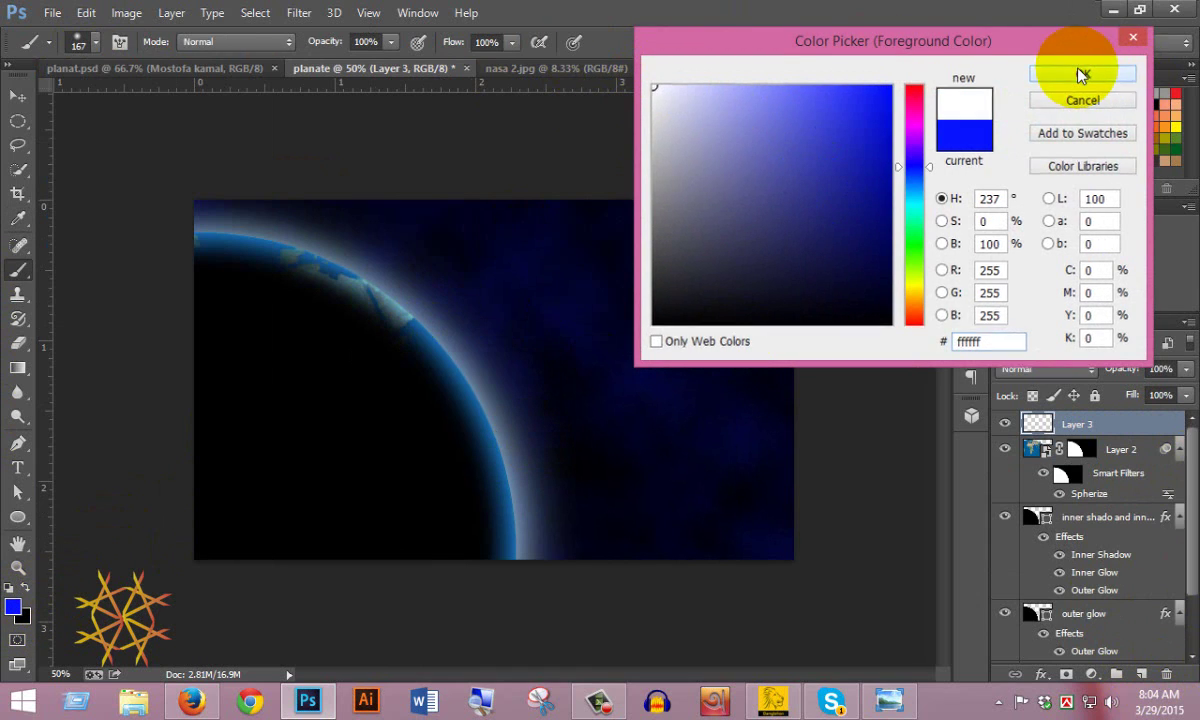
{"action": "left_click", "coordinate": [1082, 74]}
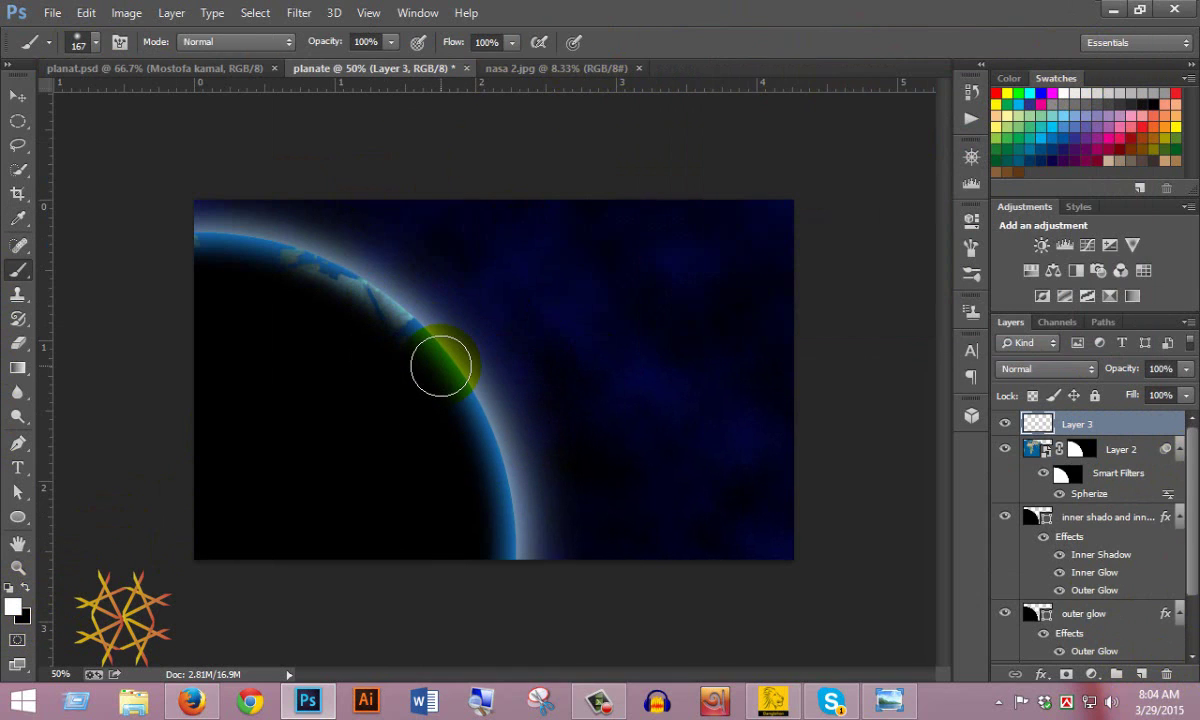
{"action": "key", "text": "bracketright"}
{"action": "key", "text": "bracketright"}
{"action": "key", "text": "bracketright"}
{"action": "key", "text": "bracketright"}
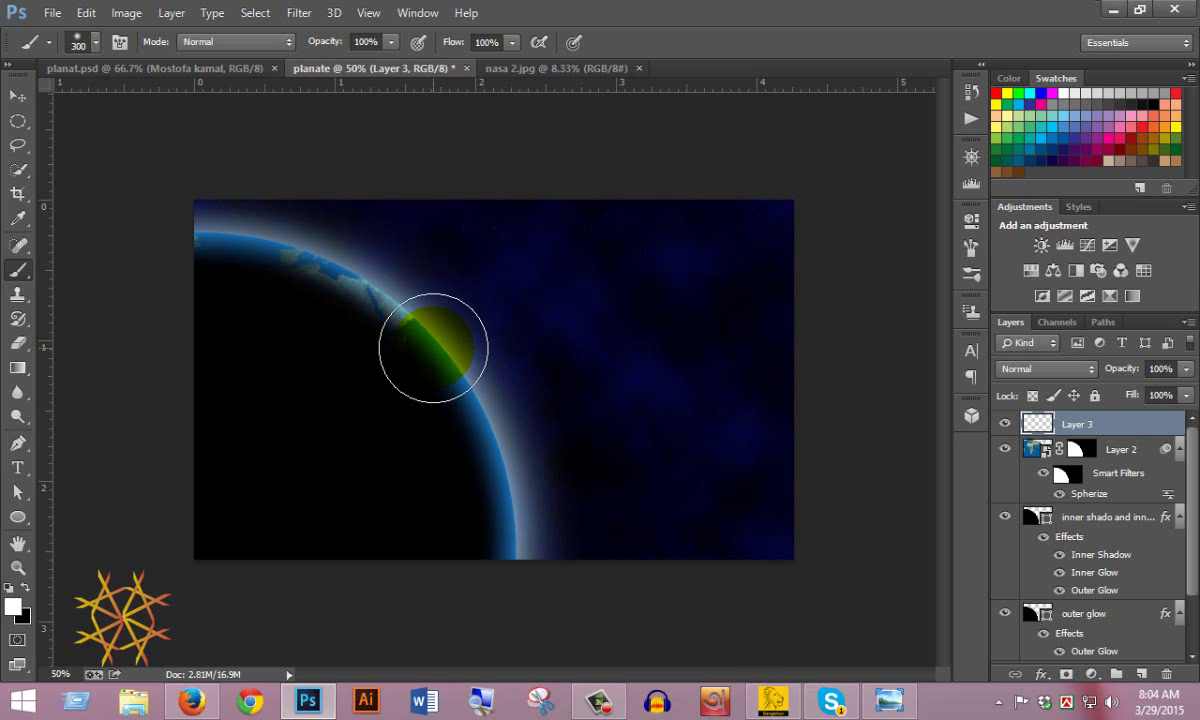
- Try a soft white dab on the planet's glowing edge, undo it, and move Layer 3 below Layer 2
{"action": "left_click", "coordinate": [421, 359]}
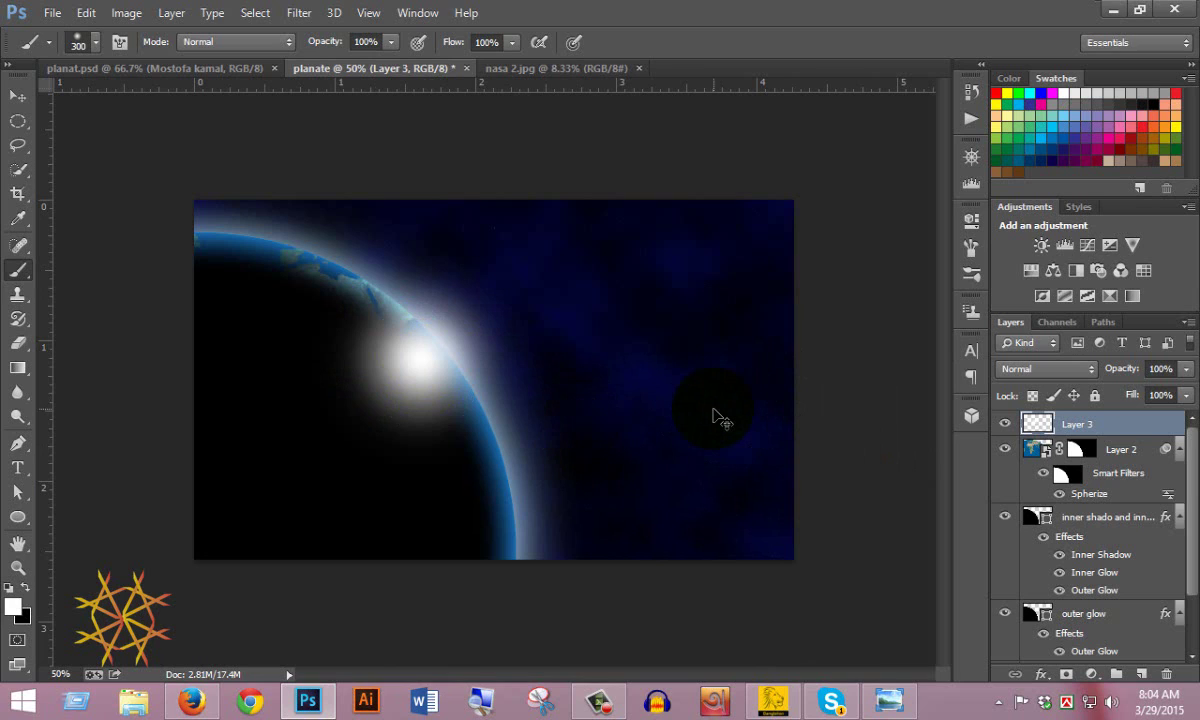
{"action": "key", "text": "ctrl+z"}
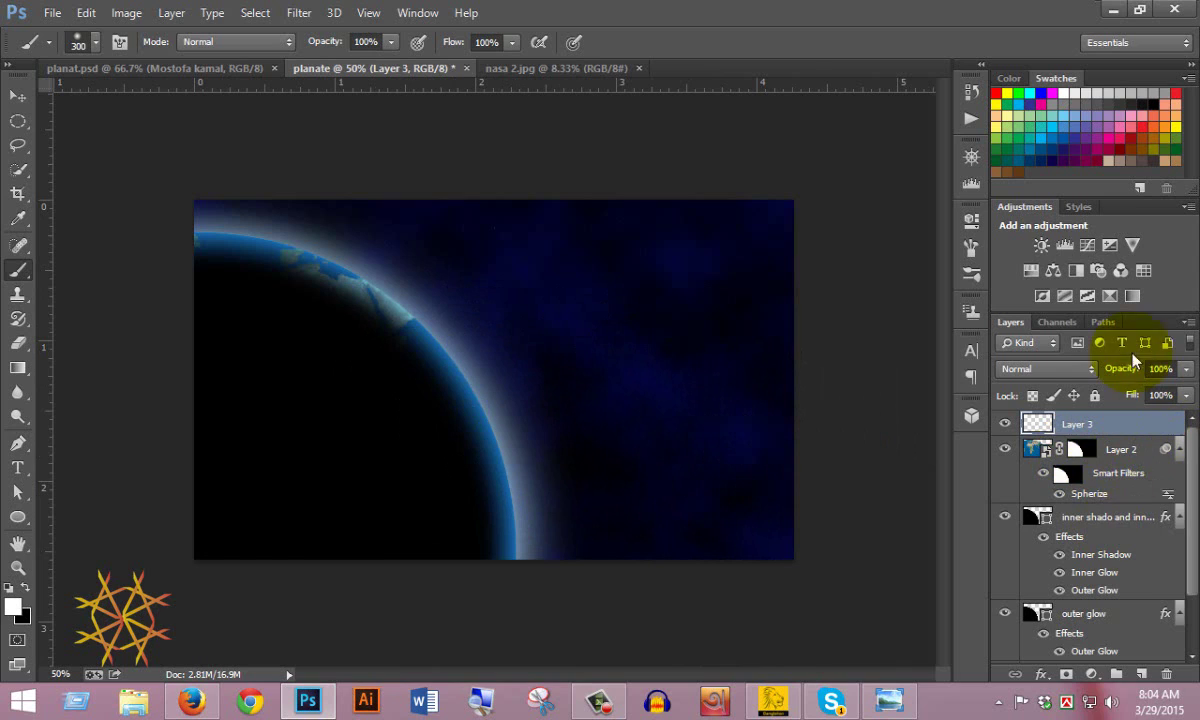
{"action": "left_click", "coordinate": [1068, 677]}
{"action": "key", "text": "x"}
{"action": "mouse_move", "coordinate": [420, 340]}
{"action": "left_mouse_down"}
{"action": "mouse_move", "coordinate": [439, 375]}
{"action": "mouse_move", "coordinate": [410, 365]}
{"action": "mouse_move", "coordinate": [526, 367]}
{"action": "mouse_move", "coordinate": [577, 445]}
{"action": "left_mouse_up"}
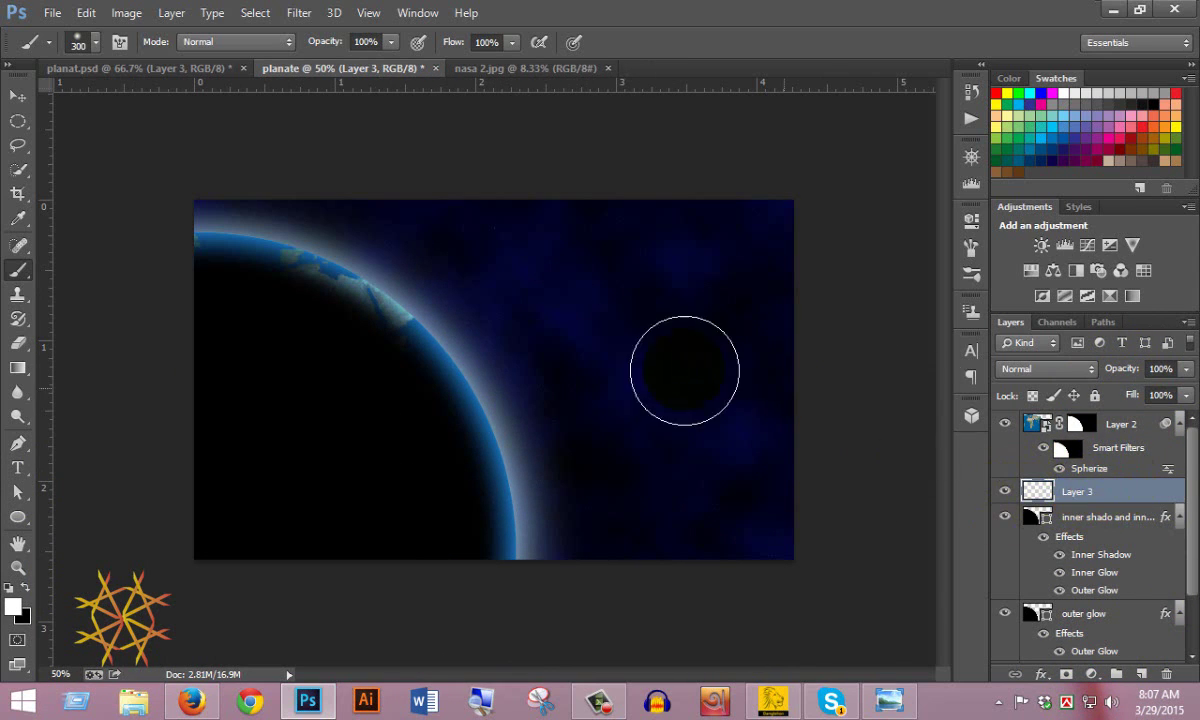
- Paint a soft white highlight on Layer 3 inside the planet's edge, limited by the "inner shado and inner glow" circle selection, and deselect
{"action": "left_click", "coordinate": [425, 352]}
{"action": "key", "text": "ctrl+z"}
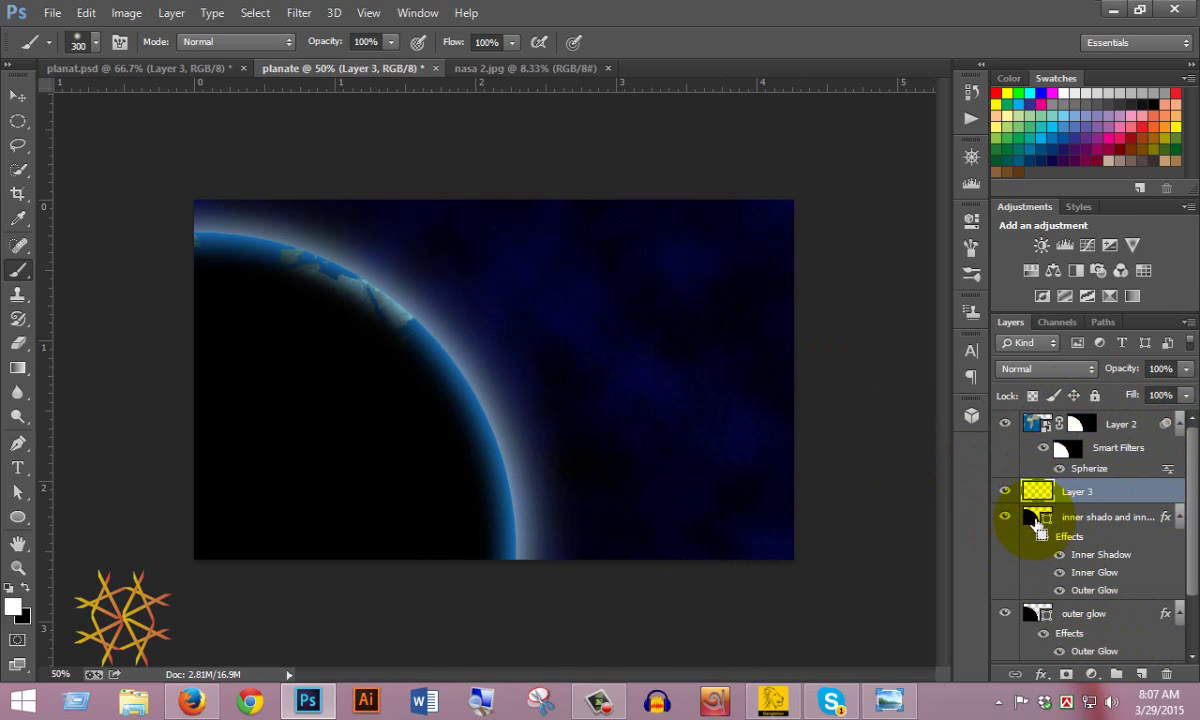
{"action": "left_click", "coordinate": [1036, 520], "text": "ctrl"}
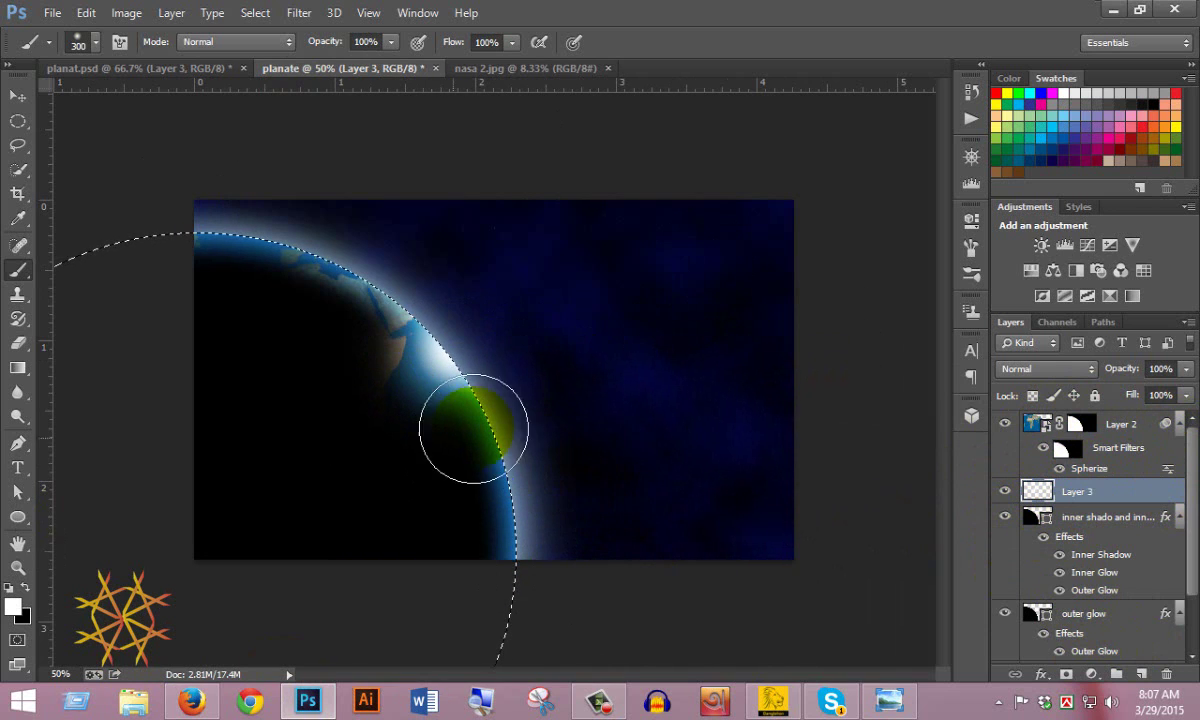
{"action": "left_click", "coordinate": [433, 397]}
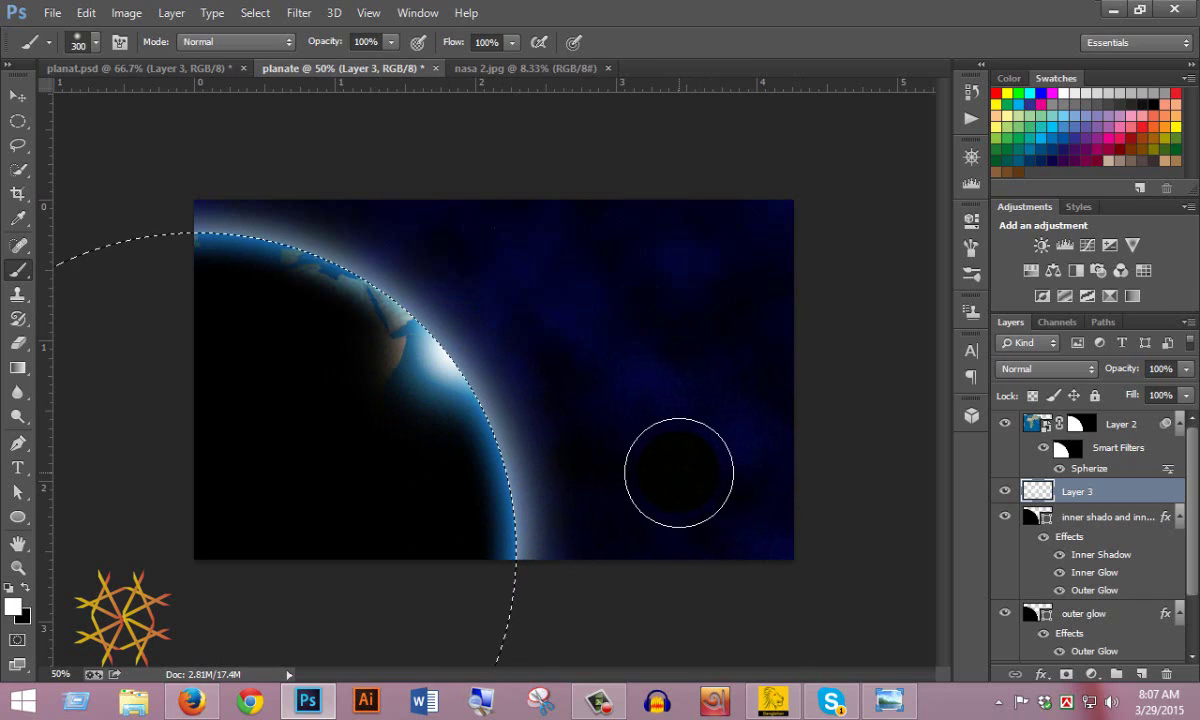
{"action": "key", "text": "ctrl+d"}
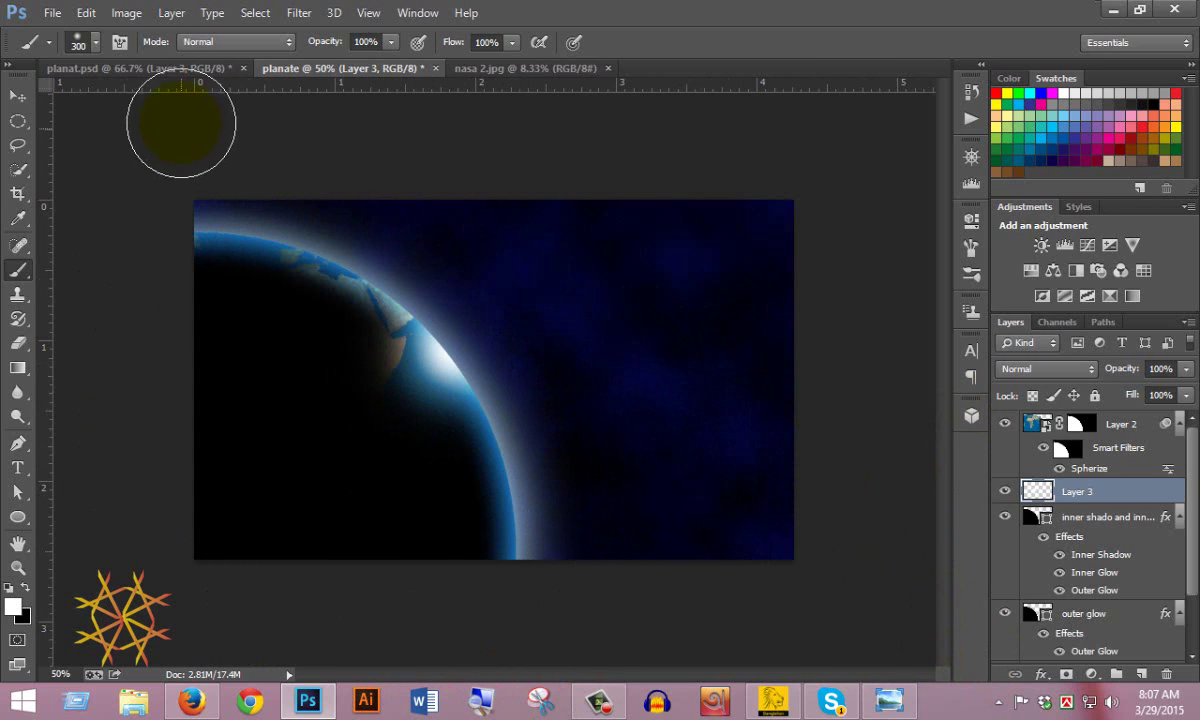
- Group all the big planet's layers from Layer 2 down to the hidden Ellipse 1 in the planate document
{"action": "left_click", "coordinate": [185, 68]}
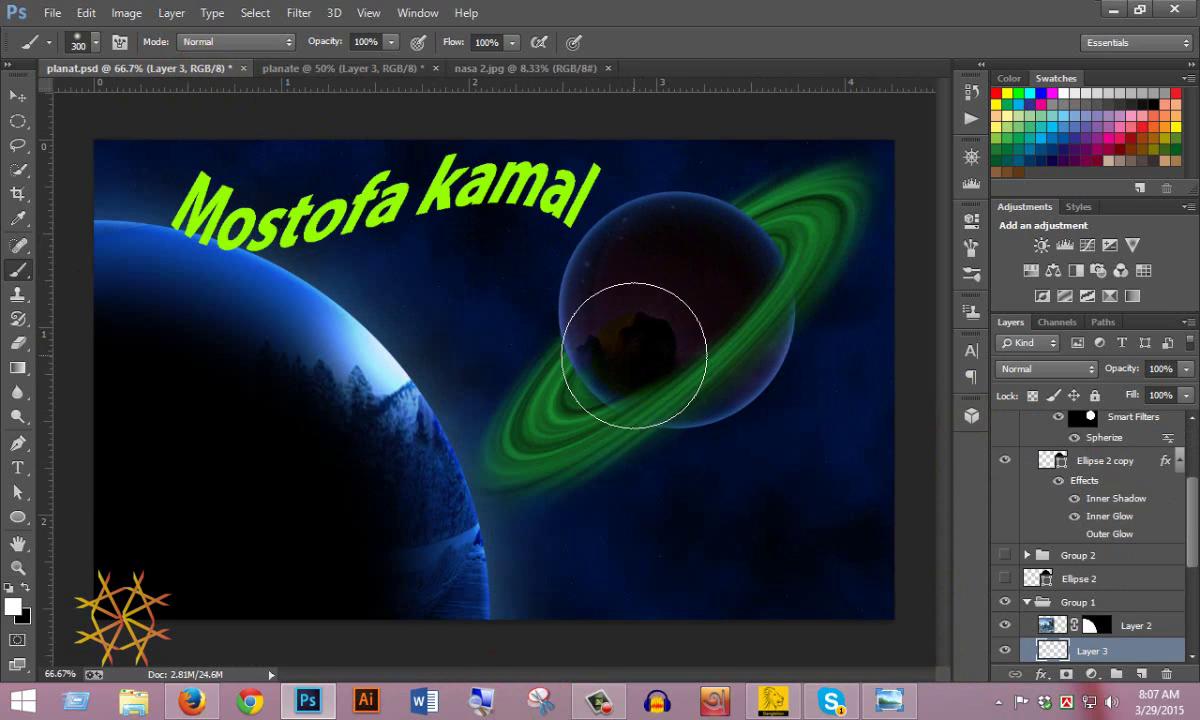
{"action": "left_click", "coordinate": [395, 68]}
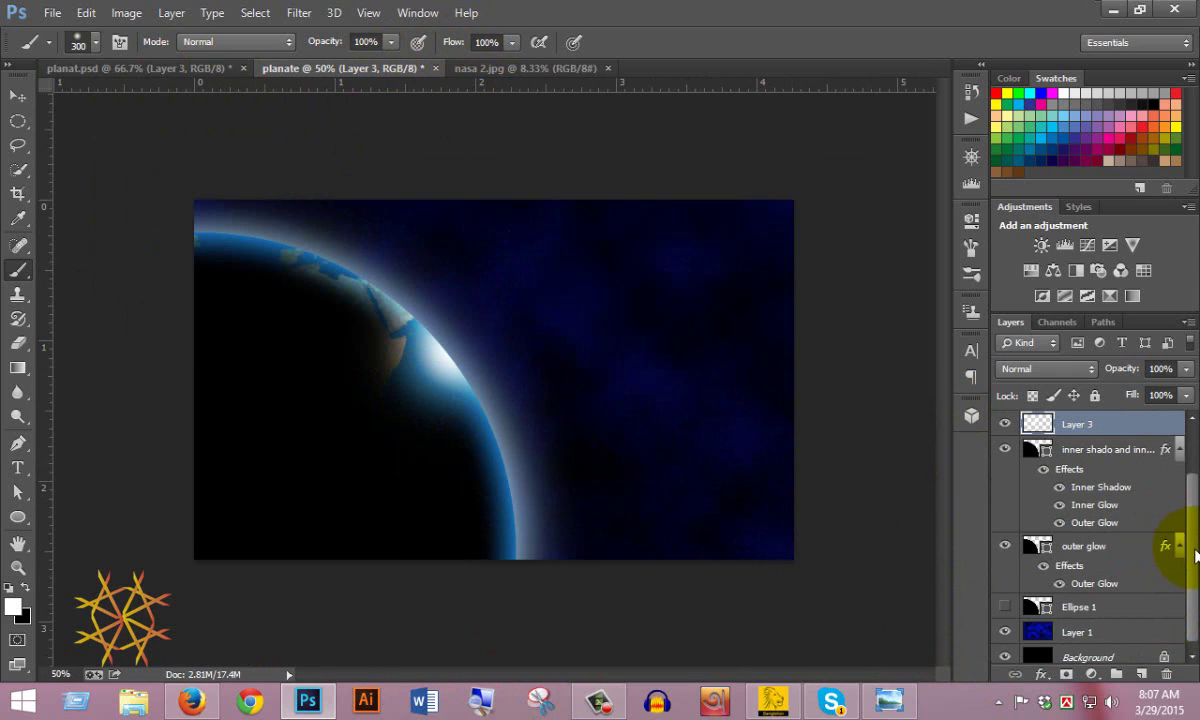
{"action": "left_click_drag", "start_coordinate": [1192, 556], "coordinate": [1182, 466]}
{"action": "left_click", "coordinate": [1166, 423]}
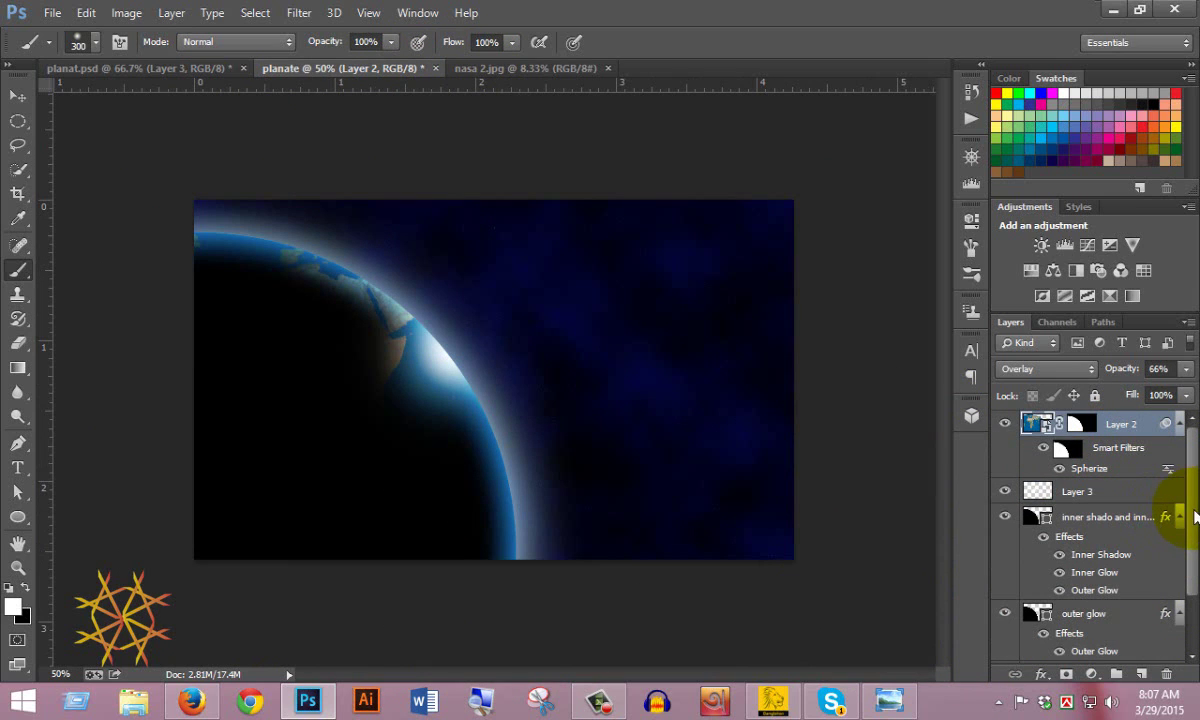
{"action": "left_click_drag", "start_coordinate": [1193, 517], "coordinate": [1195, 572]}
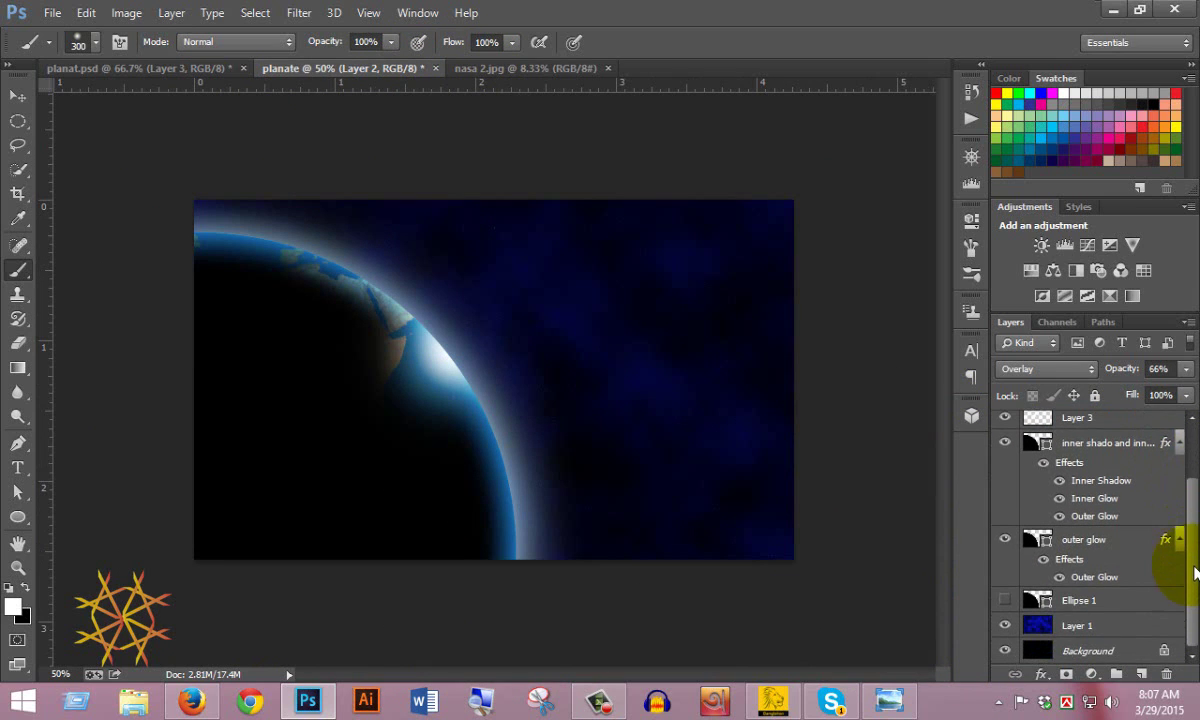
{"action": "left_click", "coordinate": [1079, 608], "text": "shift"}
{"action": "key", "text": "ctrl+g"}
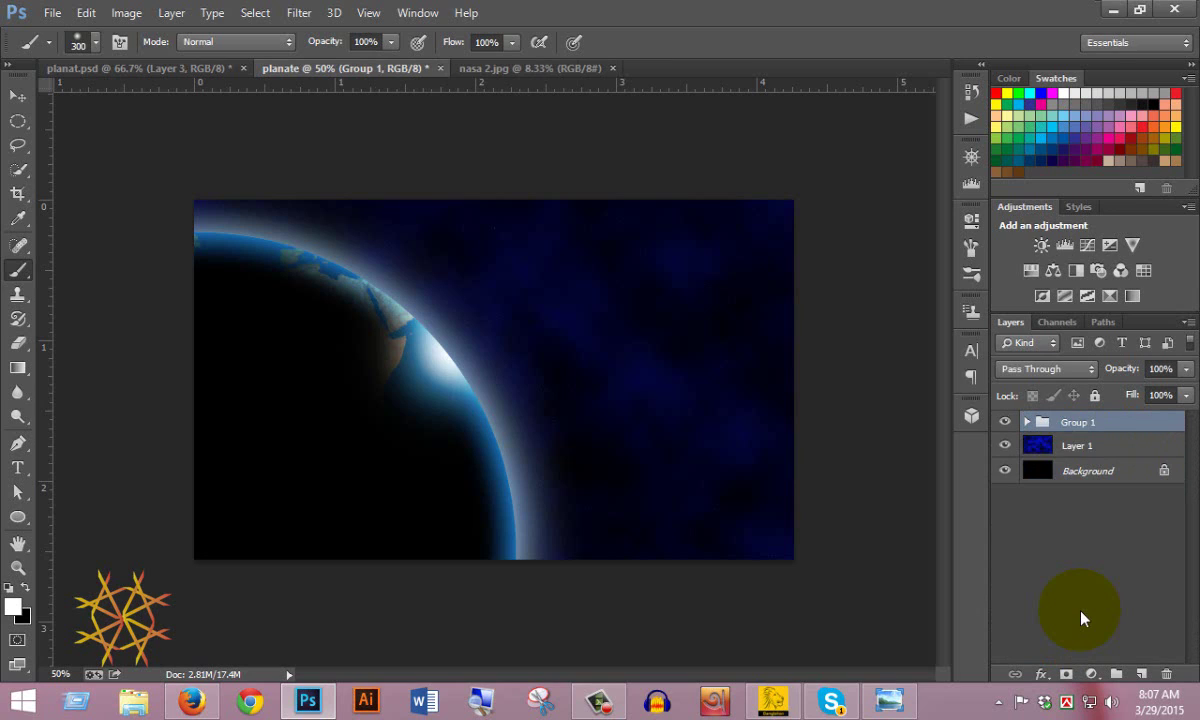
- Rename the new layer group as "big planate" and deselect it
{"action": "left_click", "coordinate": [1086, 422]}
{"action": "type", "text": "bi"}
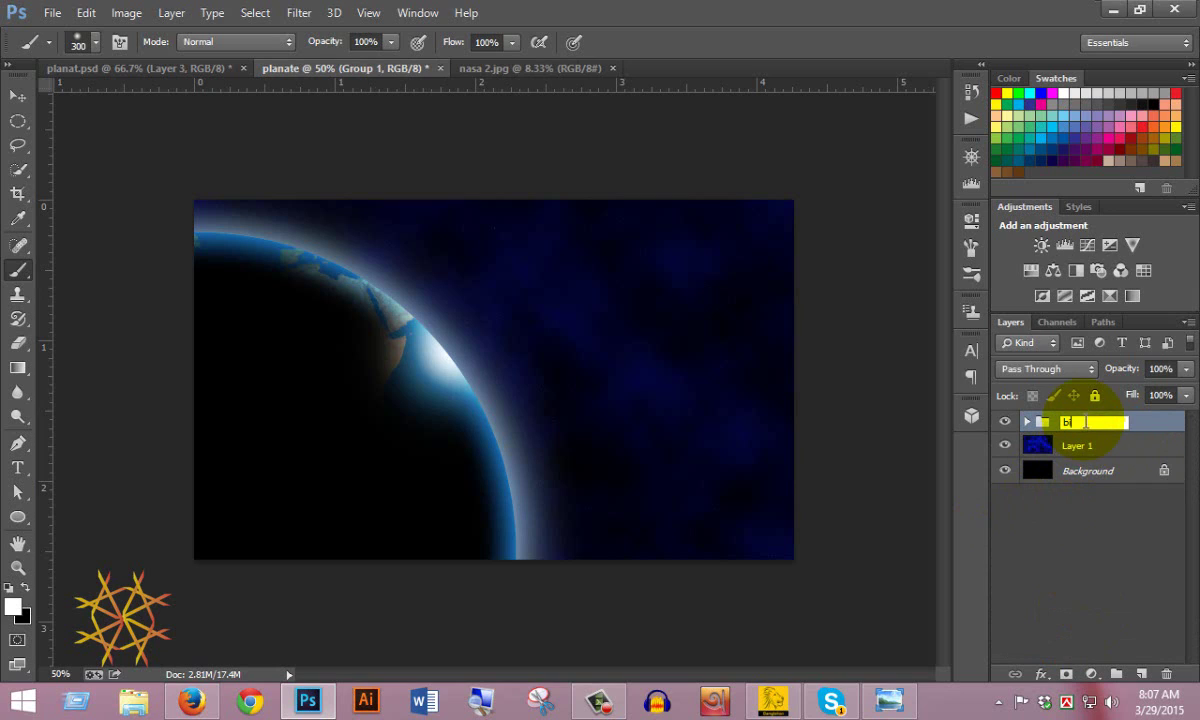
{"action": "type", "text": "g planate"}
{"action": "left_click", "coordinate": [1074, 509]}
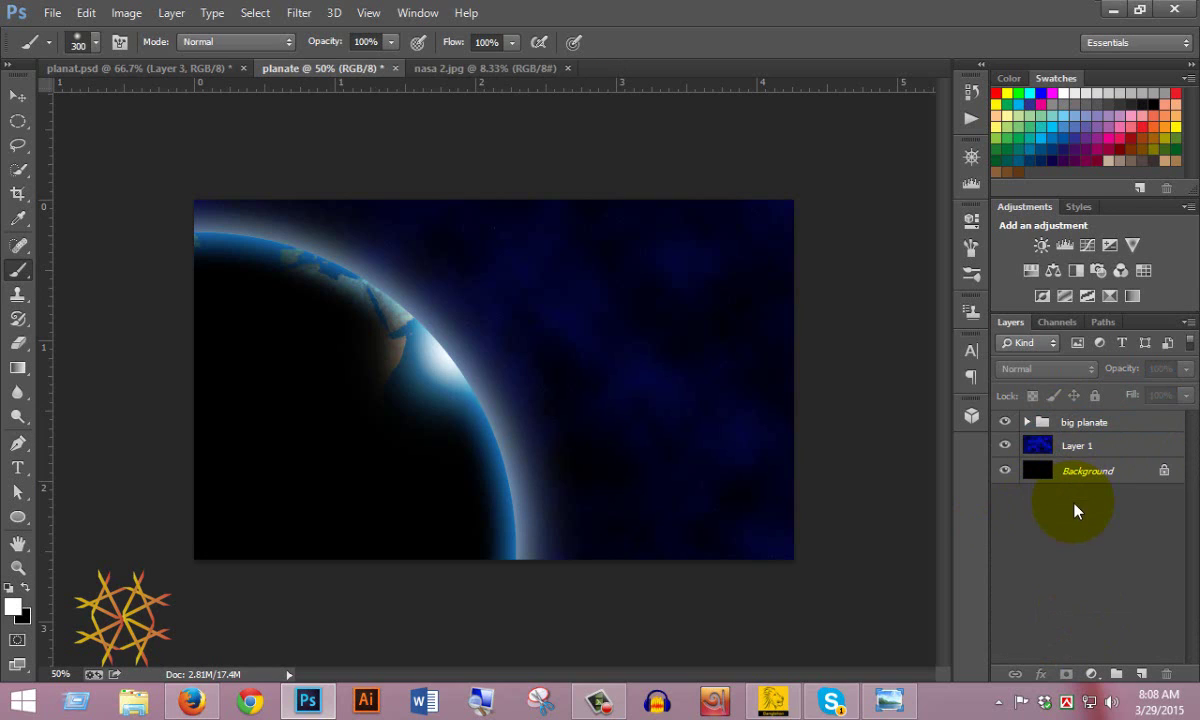
- Draw a white circle of about 376 px beside the big planet and move it down so it lies fully inside the canvas
{"action": "left_click", "coordinate": [16, 518]}
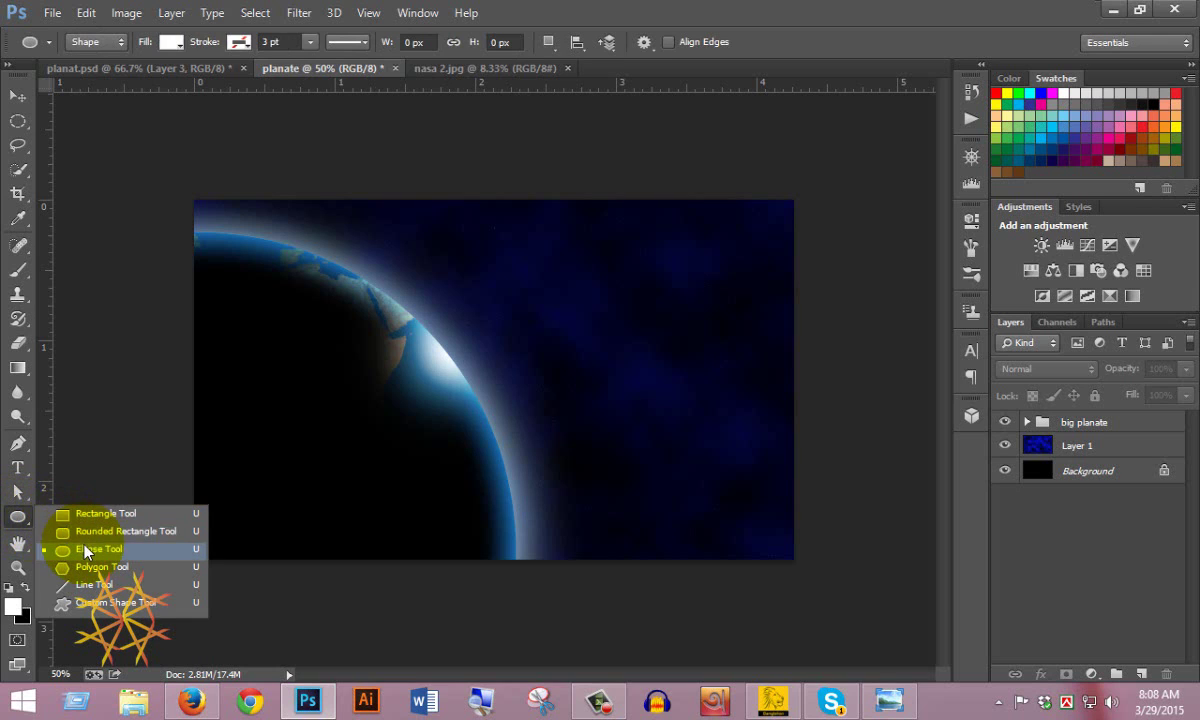
{"action": "left_click", "coordinate": [136, 549]}
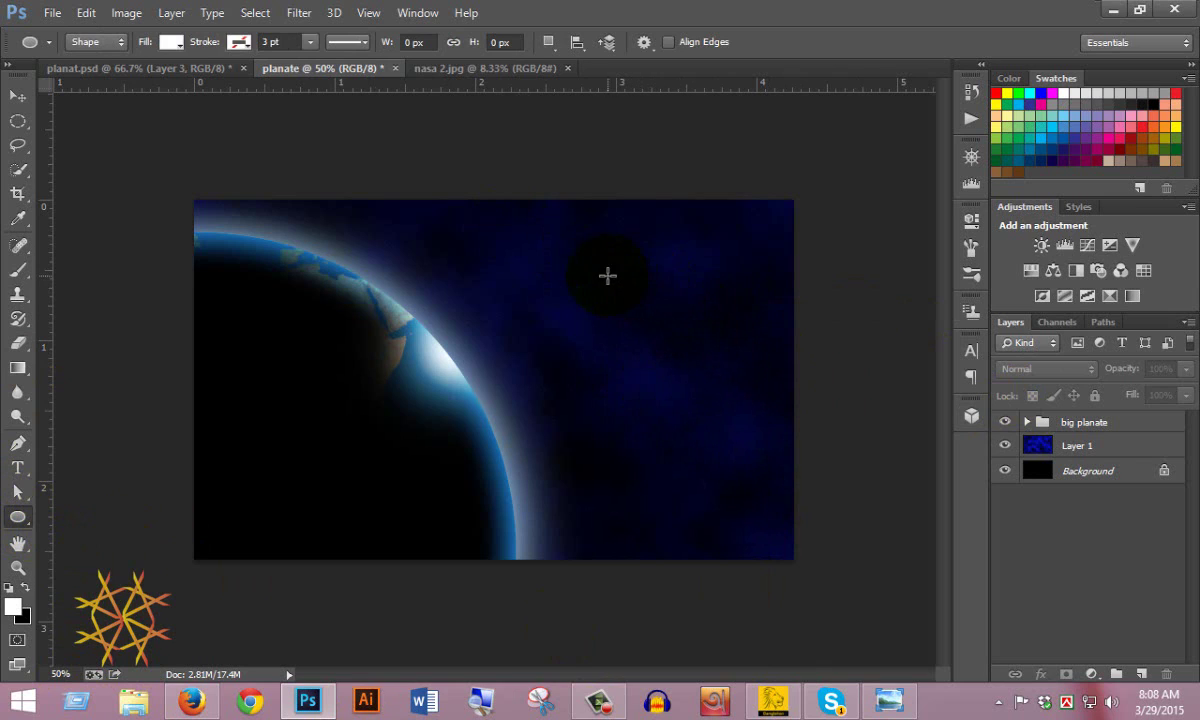
{"action": "left_click_drag", "start_coordinate": [629, 282], "coordinate": [723, 360]}
{"action": "left_click_drag", "start_coordinate": [729, 364], "coordinate": [737, 369]}
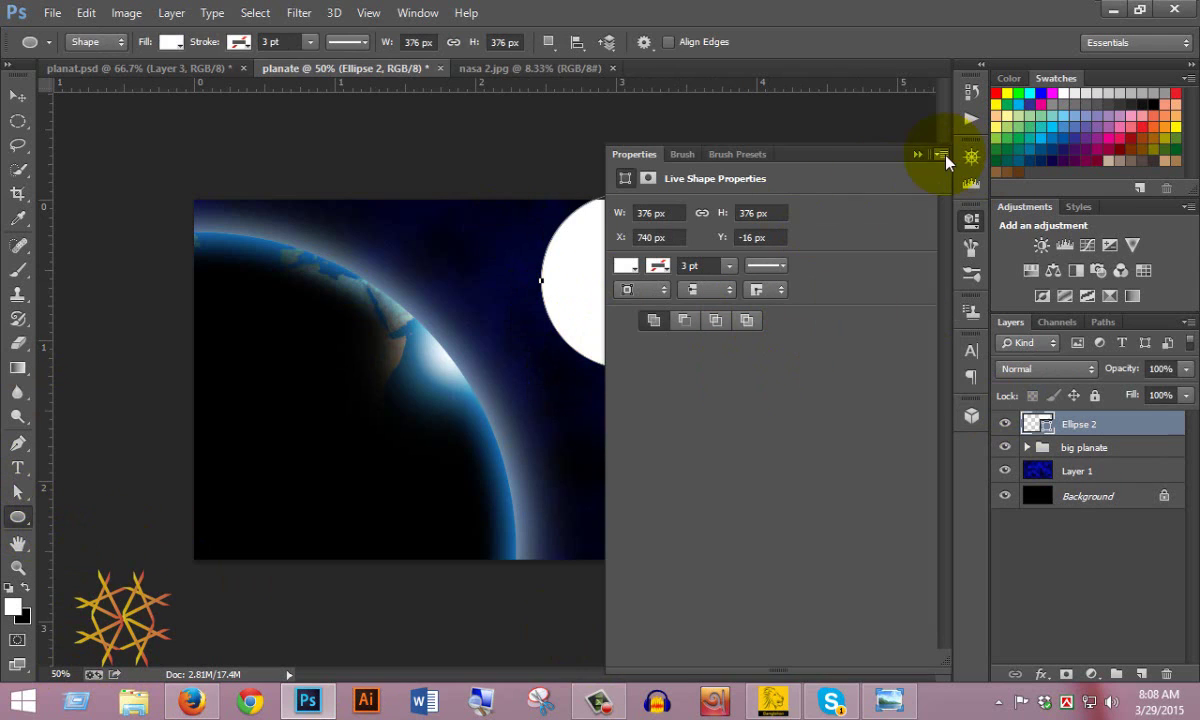
{"action": "left_click", "coordinate": [920, 152]}
{"action": "left_click", "coordinate": [18, 95]}
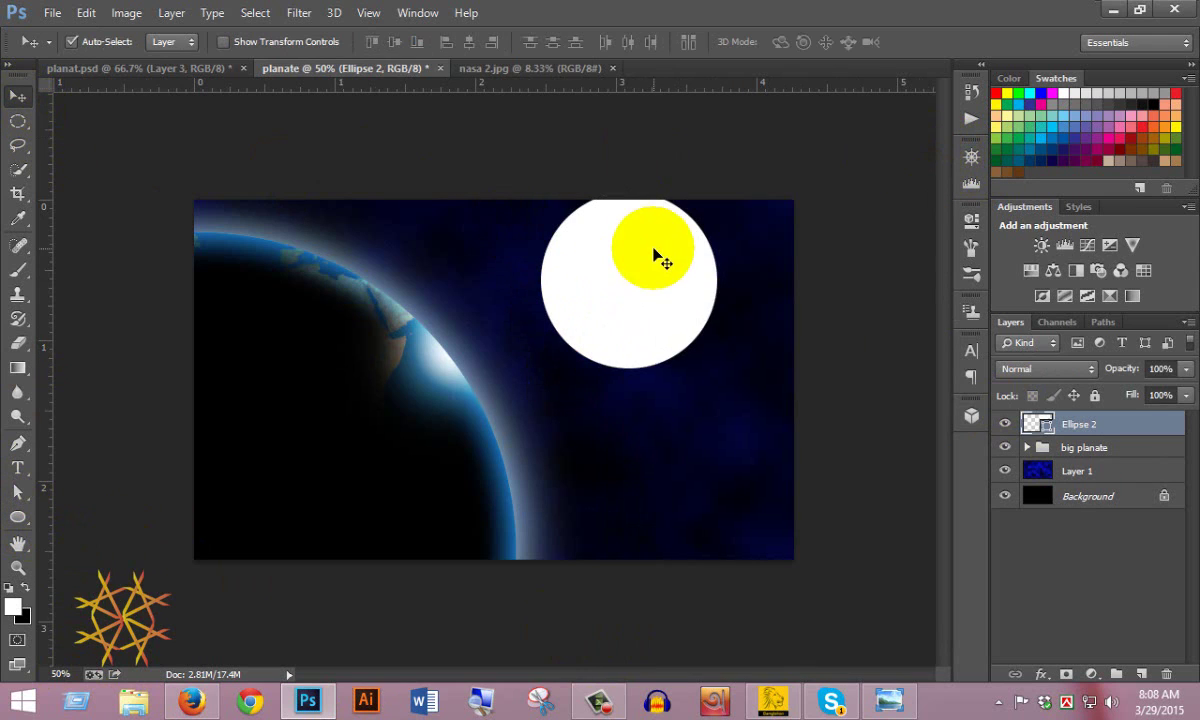
{"action": "left_click_drag", "start_coordinate": [656, 254], "coordinate": [664, 321]}
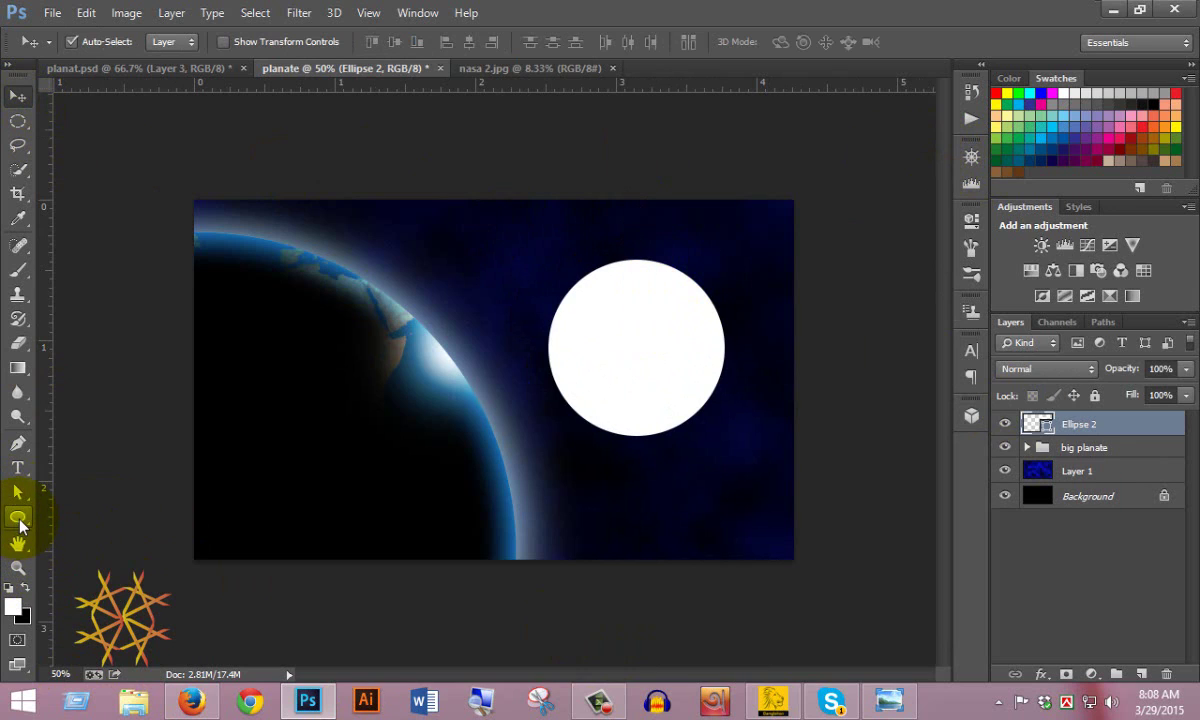
- Change the new circle's solid fill color to black
{"action": "left_click", "coordinate": [19, 520]}
{"action": "left_click", "coordinate": [168, 41]}
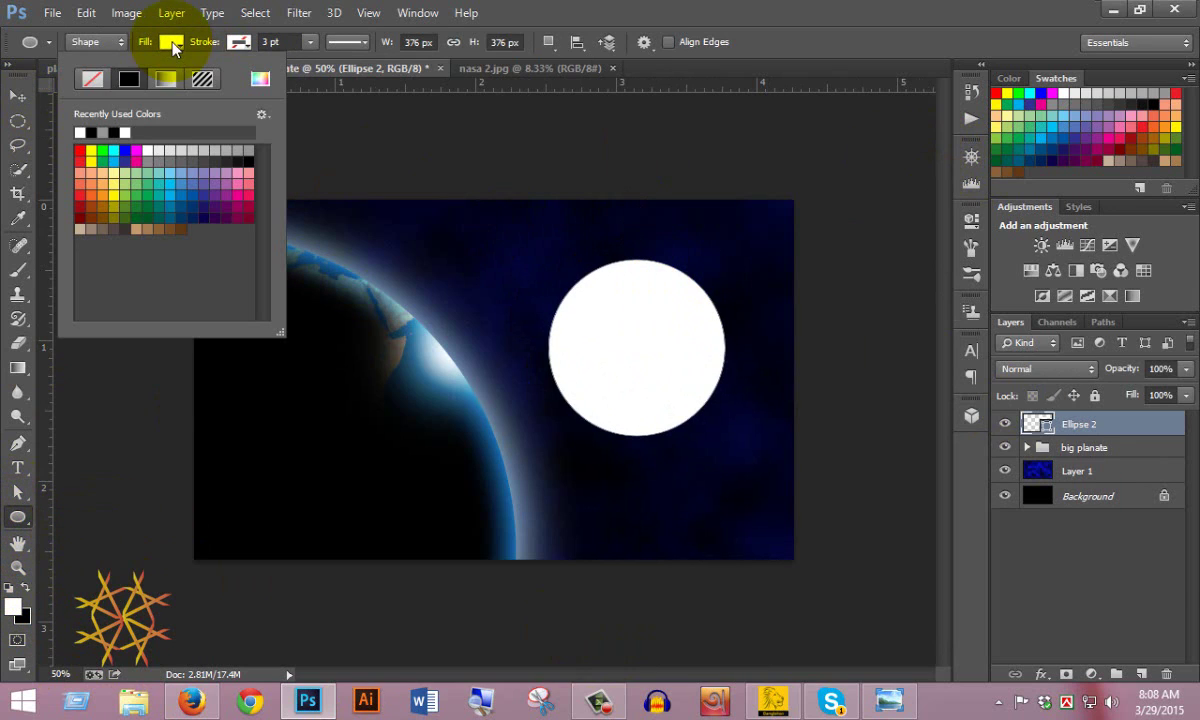
{"action": "left_click", "coordinate": [128, 80]}
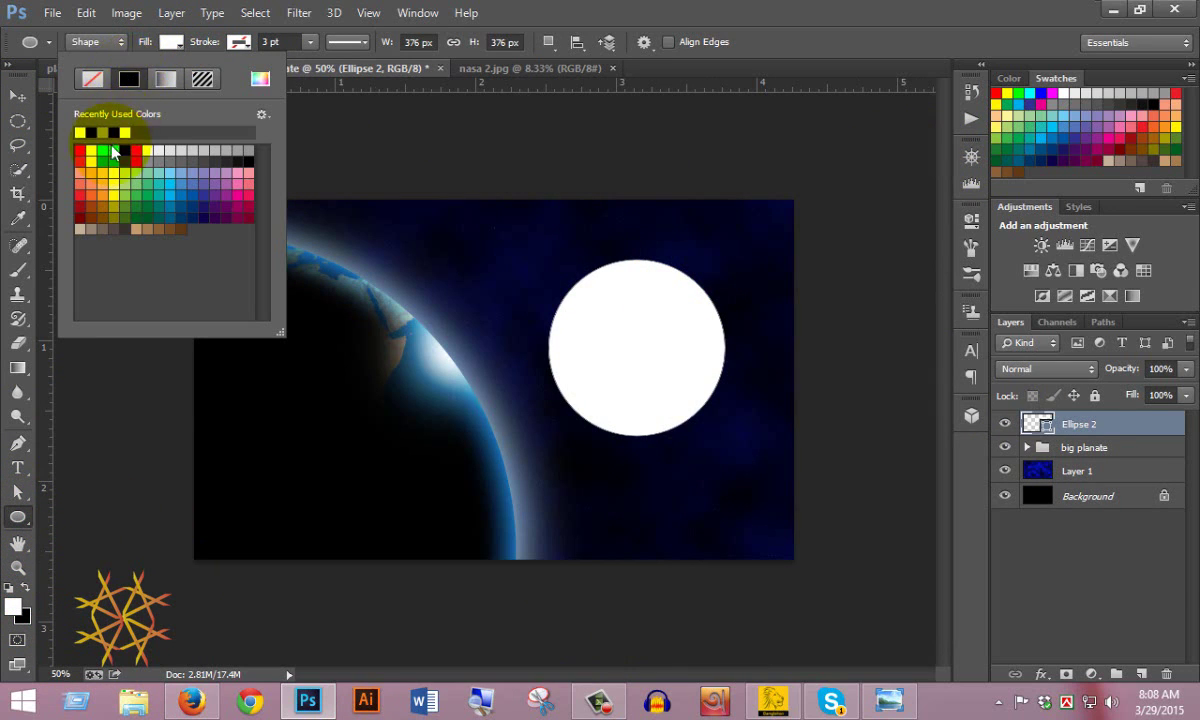
{"action": "left_click", "coordinate": [98, 131]}
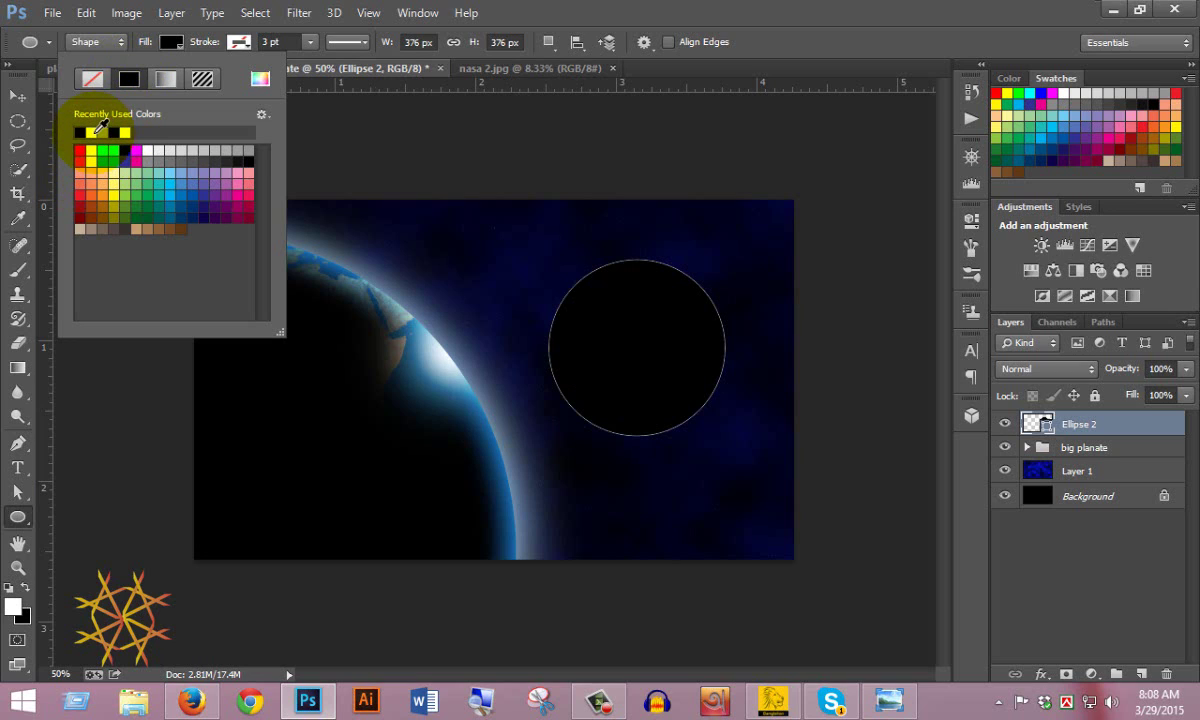
{"action": "left_click", "coordinate": [800, 8]}
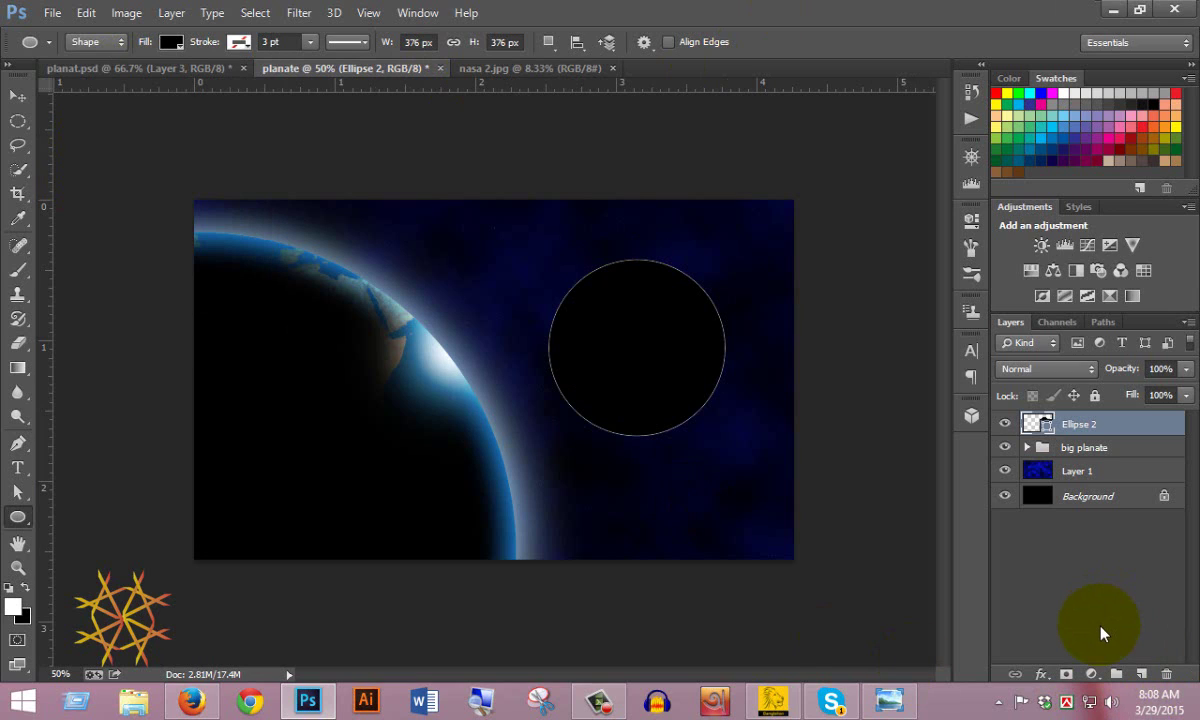
- Duplicate the black circle's layer and hide the original Ellipse 2
{"action": "key", "text": "ctrl+j"}
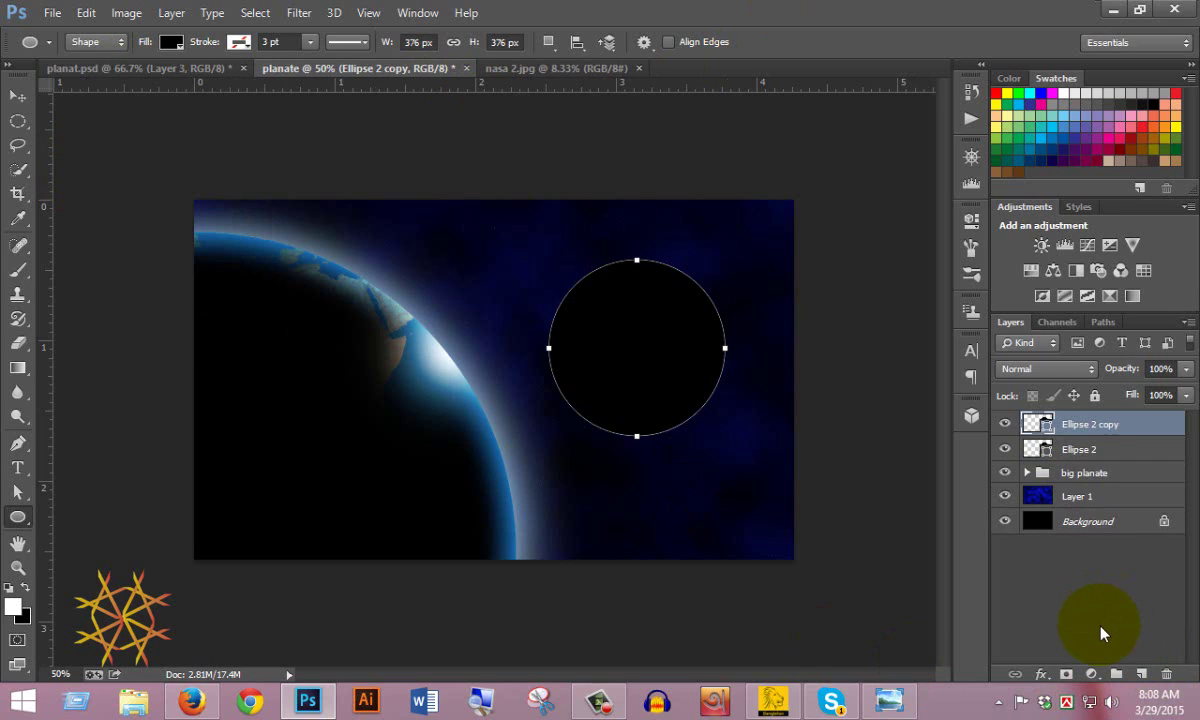
{"action": "left_click", "coordinate": [1004, 451]}
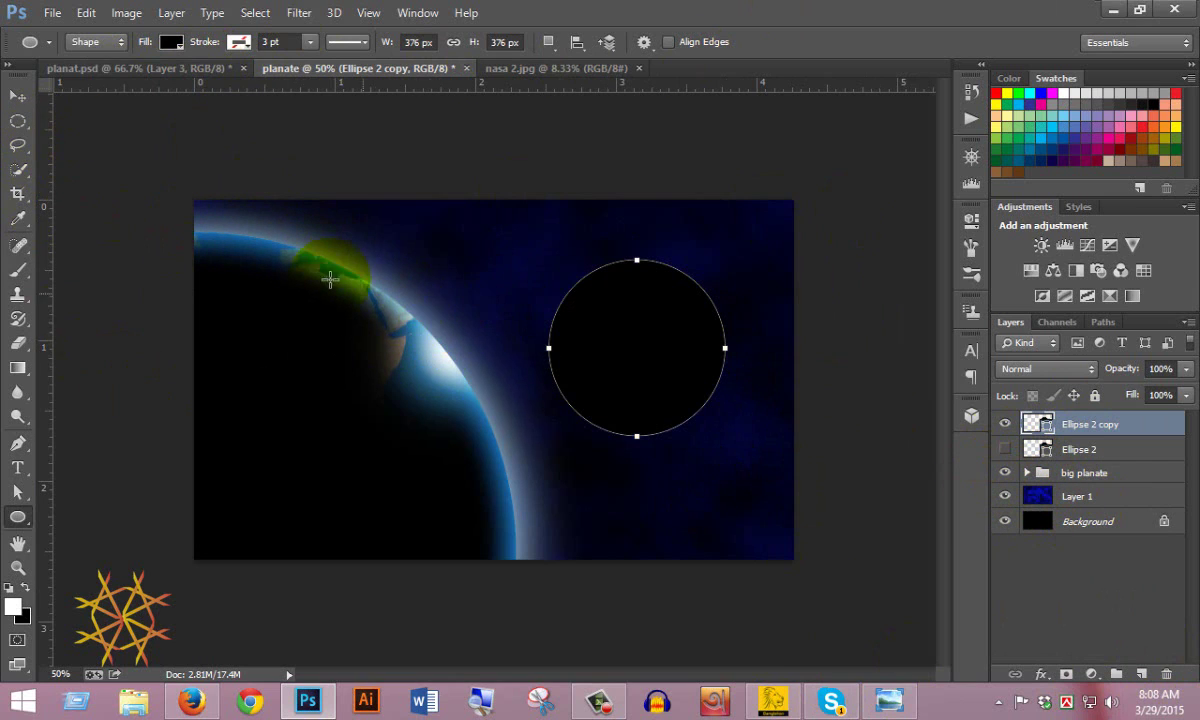
- Copy the layer style of "inner shado and inner glow" in the big planate group and paste it onto Ellipse 2 copy
{"action": "left_click", "coordinate": [17, 95]}
{"action": "left_click", "coordinate": [356, 256]}
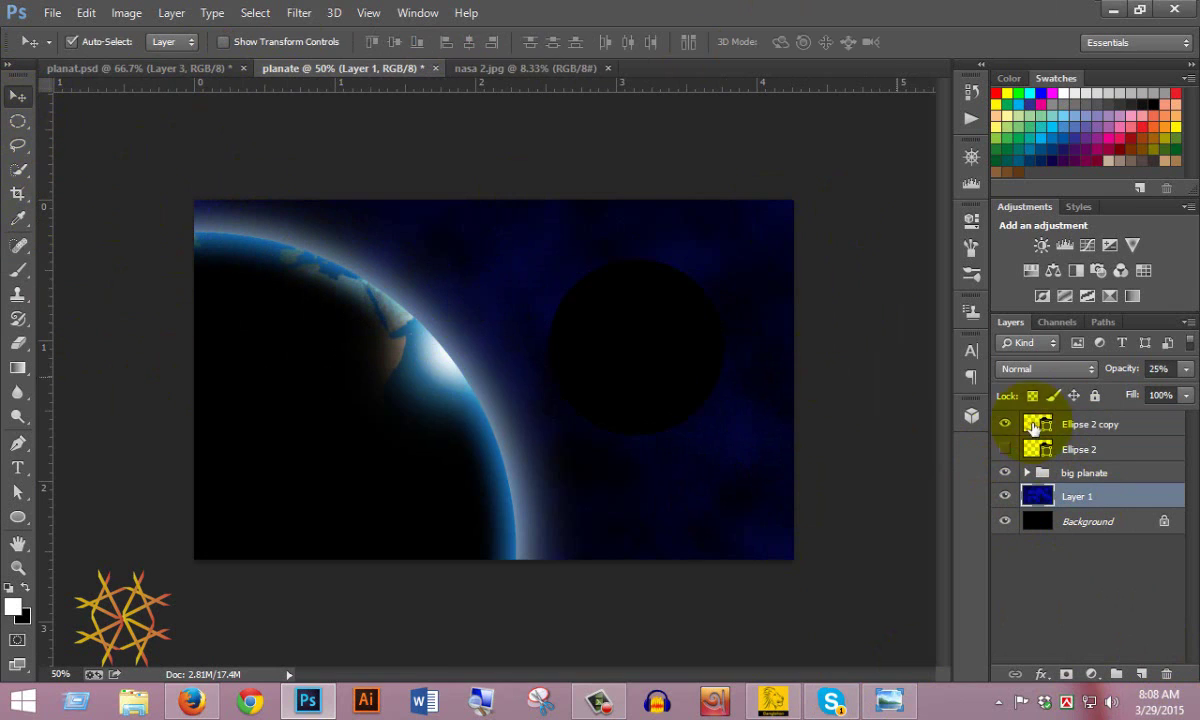
{"action": "left_click", "coordinate": [1026, 473]}
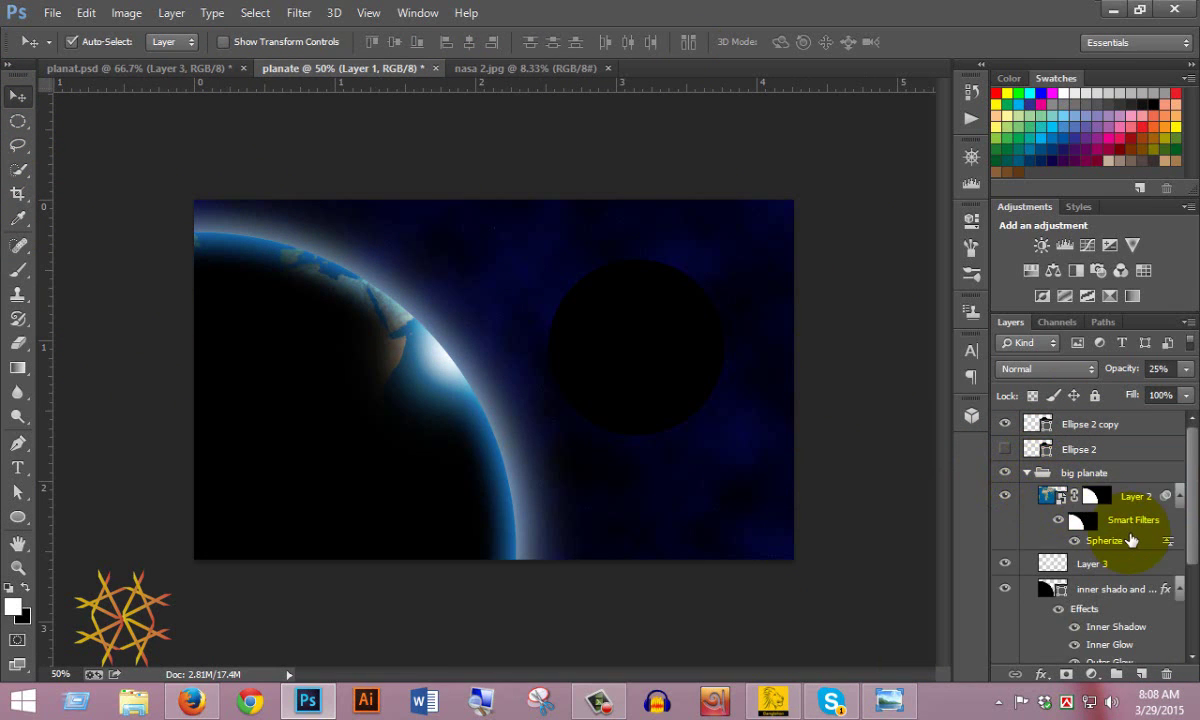
{"action": "scroll", "coordinate": [1036, 630], "scroll_direction": "down", "scroll_amount": 1}
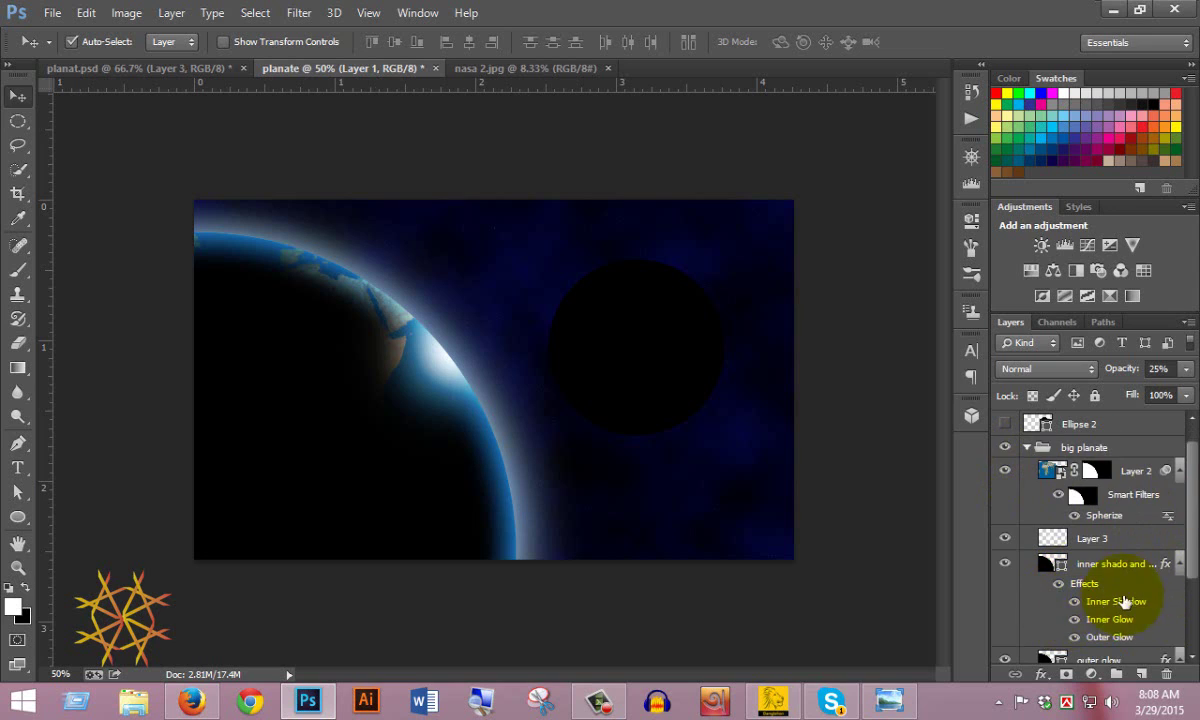
{"action": "right_click", "coordinate": [1155, 569]}
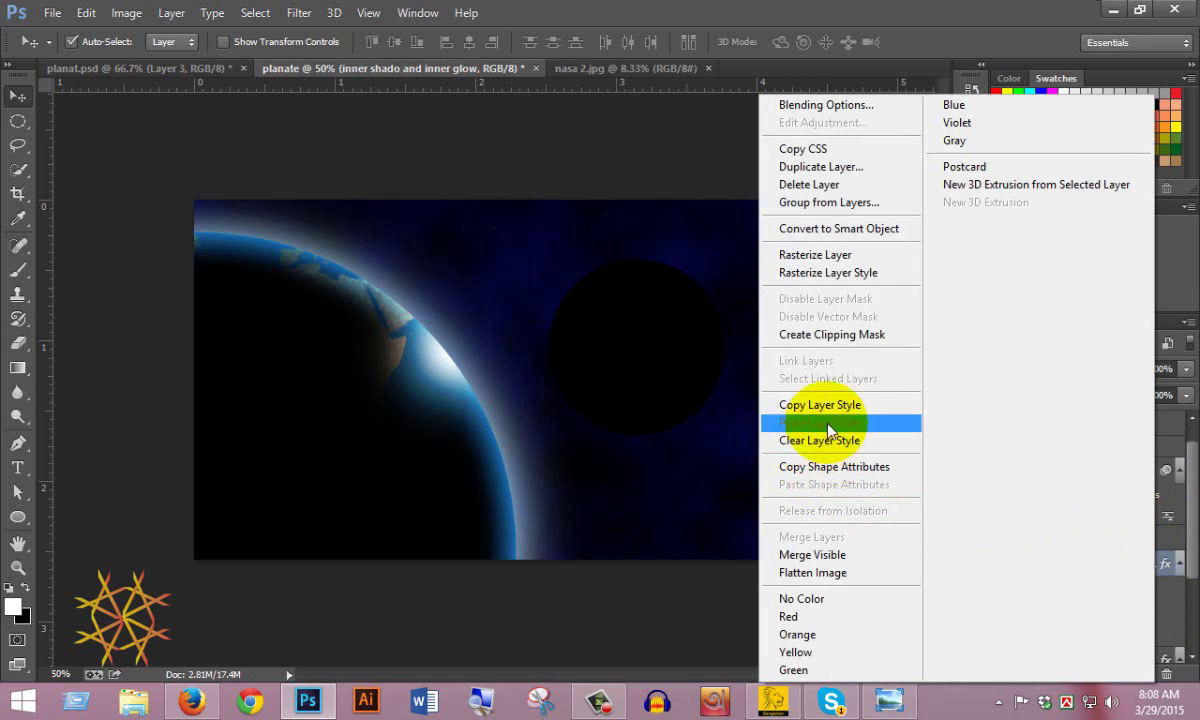
{"action": "left_click", "coordinate": [855, 405]}
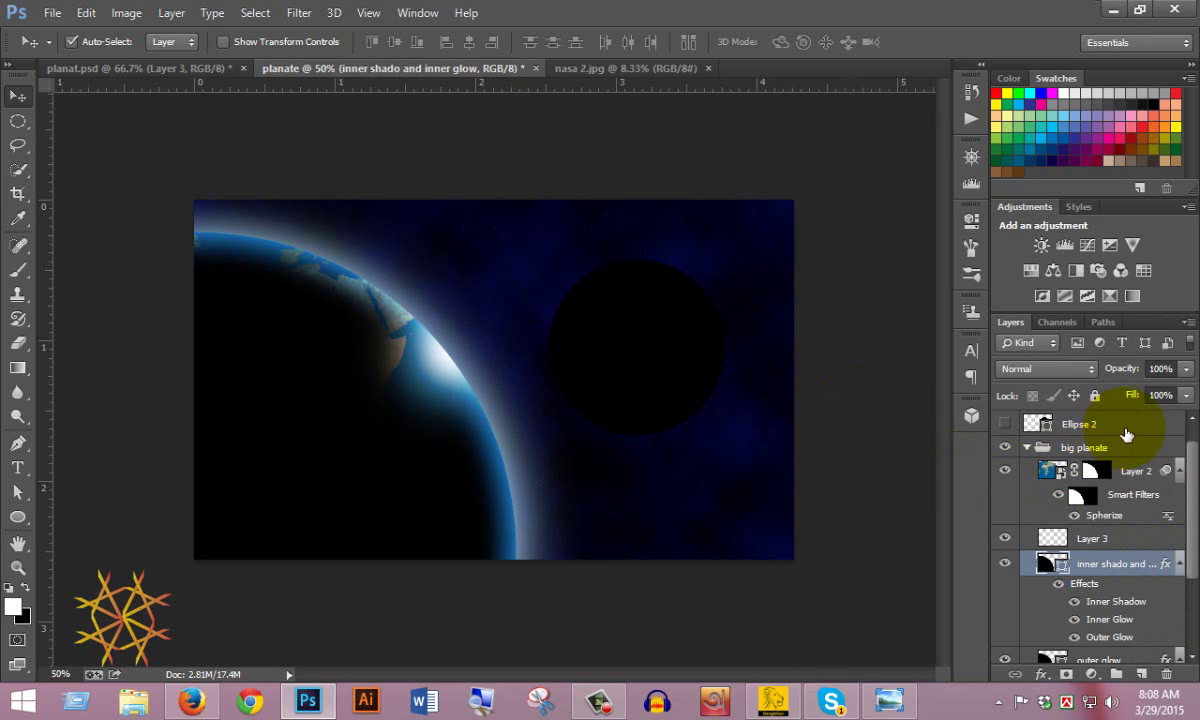
{"action": "scroll", "coordinate": [1160, 460], "scroll_direction": "up", "scroll_amount": 1}
{"action": "right_click", "coordinate": [1110, 426]}
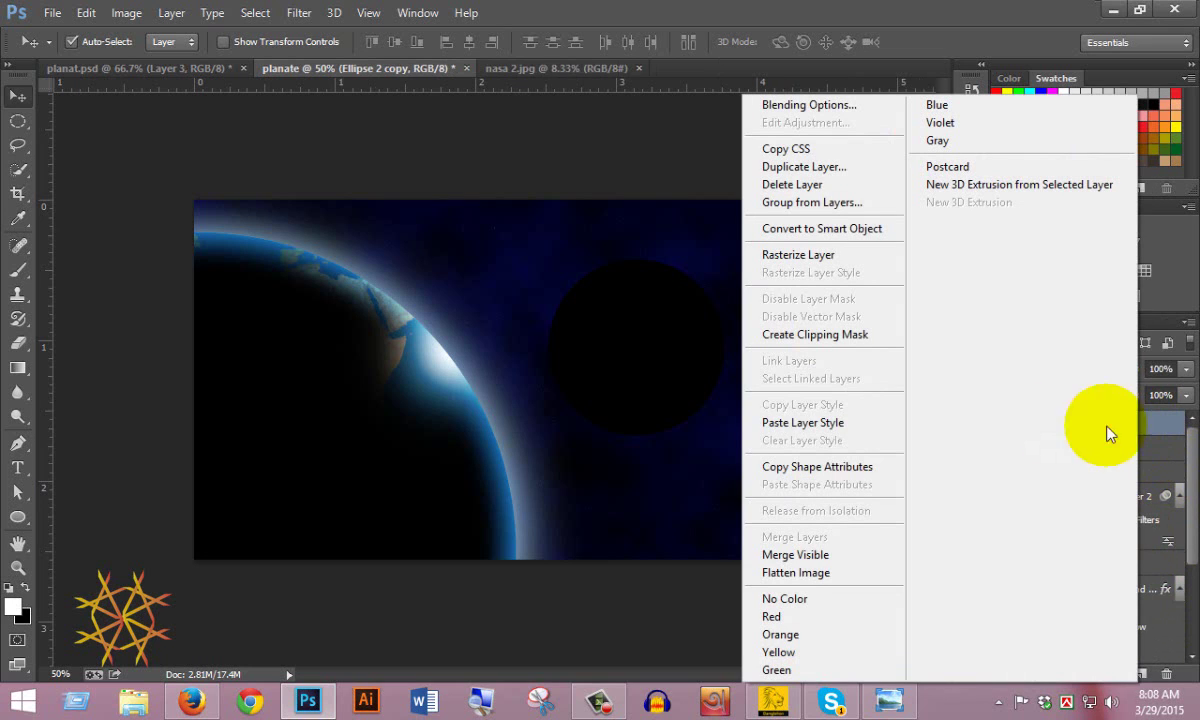
{"action": "left_click", "coordinate": [853, 423]}
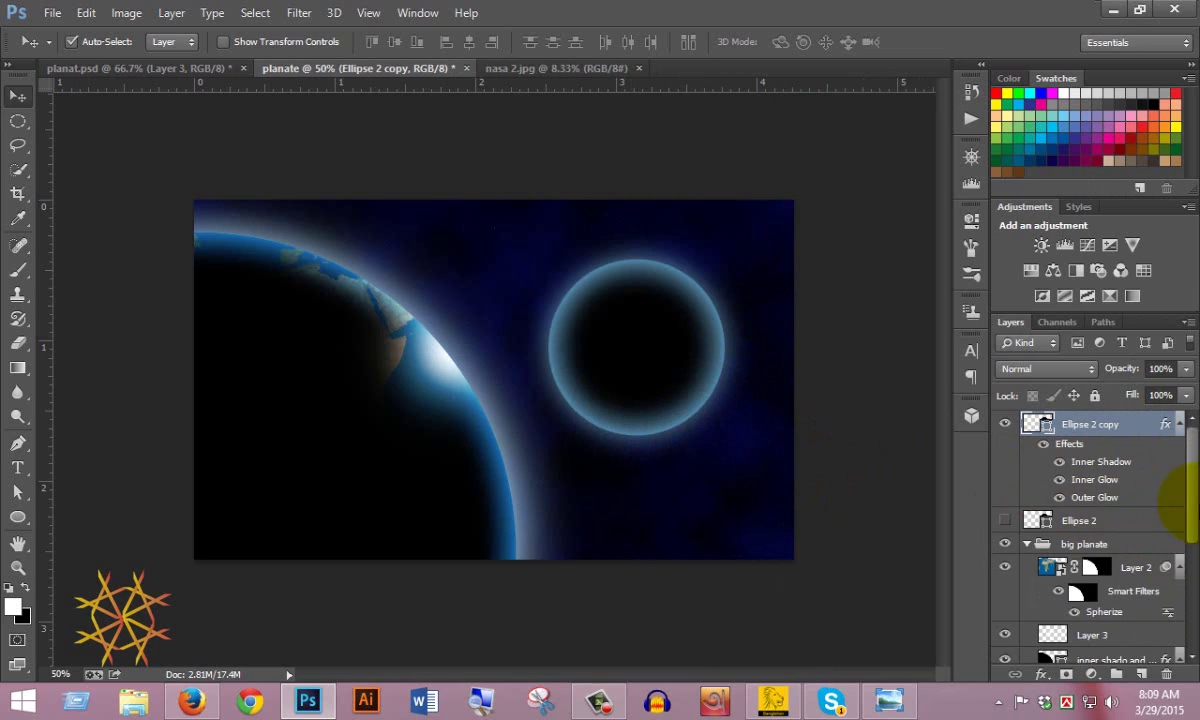
- Turn off the Outer Glow of Ellipse 2 copy and reduce its Inner Glow size to 35 px
{"action": "double_click", "coordinate": [1072, 443]}
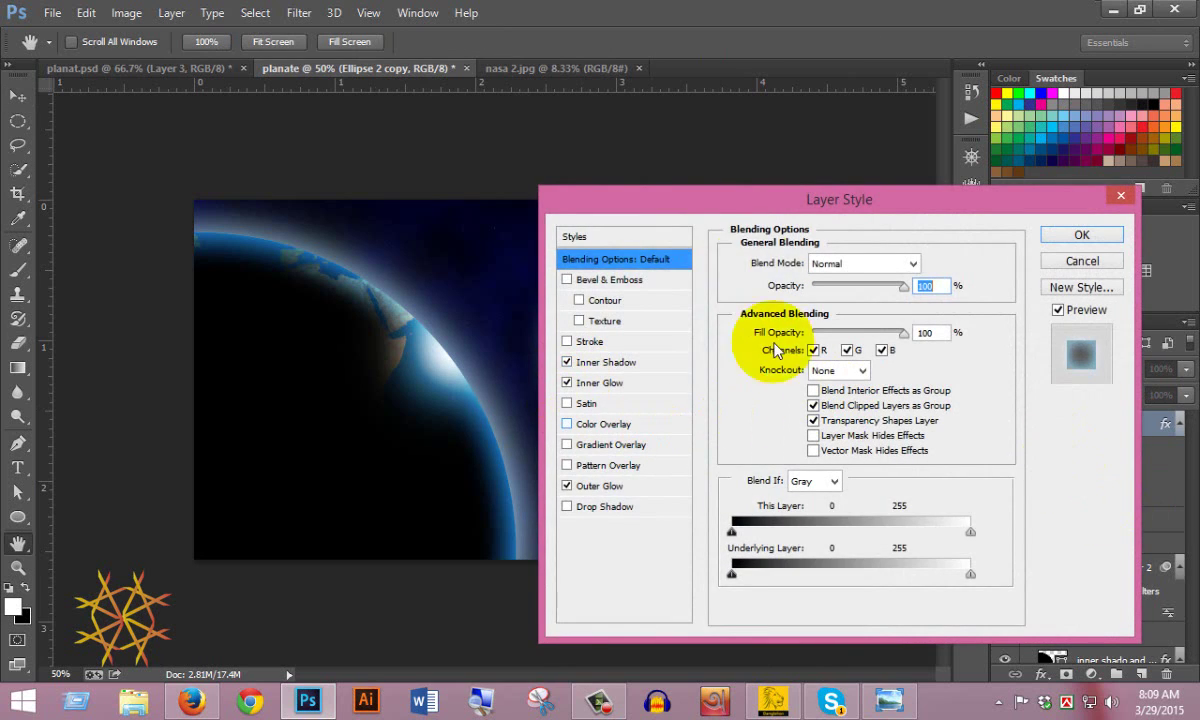
{"action": "left_click_drag", "start_coordinate": [667, 214], "coordinate": [912, 119]}
{"action": "left_click", "coordinate": [727, 424]}
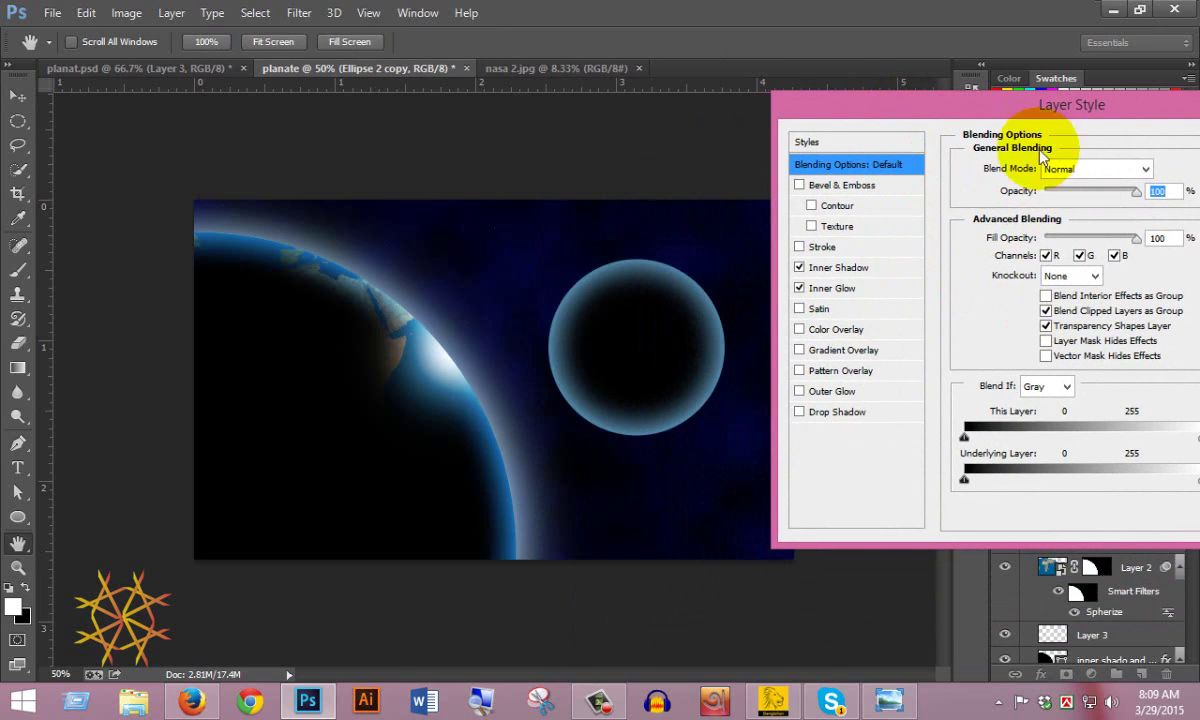
{"action": "left_click", "coordinate": [843, 288]}
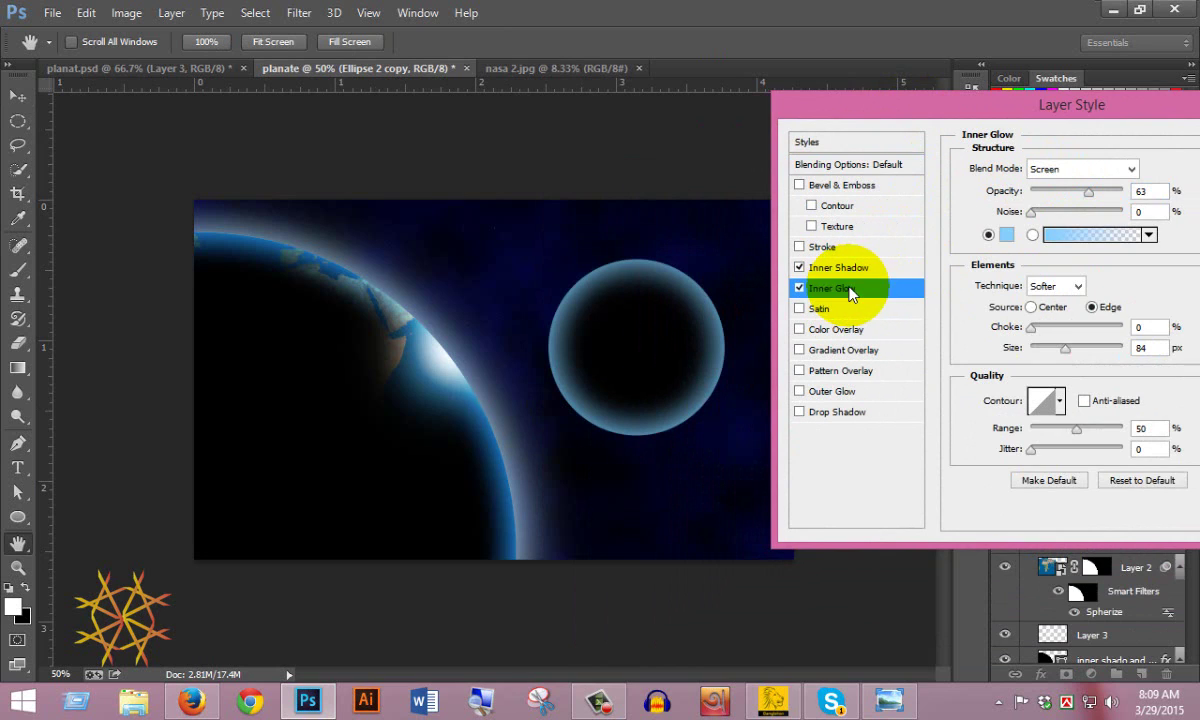
{"action": "left_click_drag", "start_coordinate": [1077, 353], "coordinate": [1049, 353]}
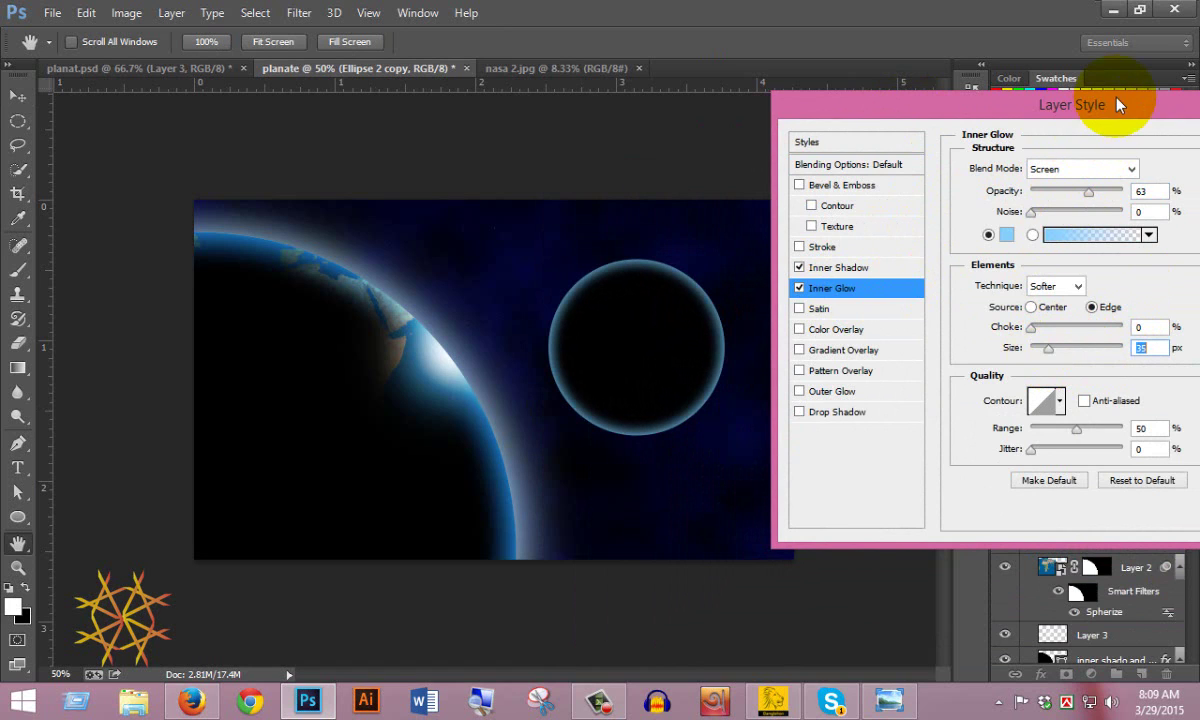
{"action": "left_click_drag", "start_coordinate": [1122, 104], "coordinate": [884, 138]}
{"action": "left_click", "coordinate": [1077, 174]}
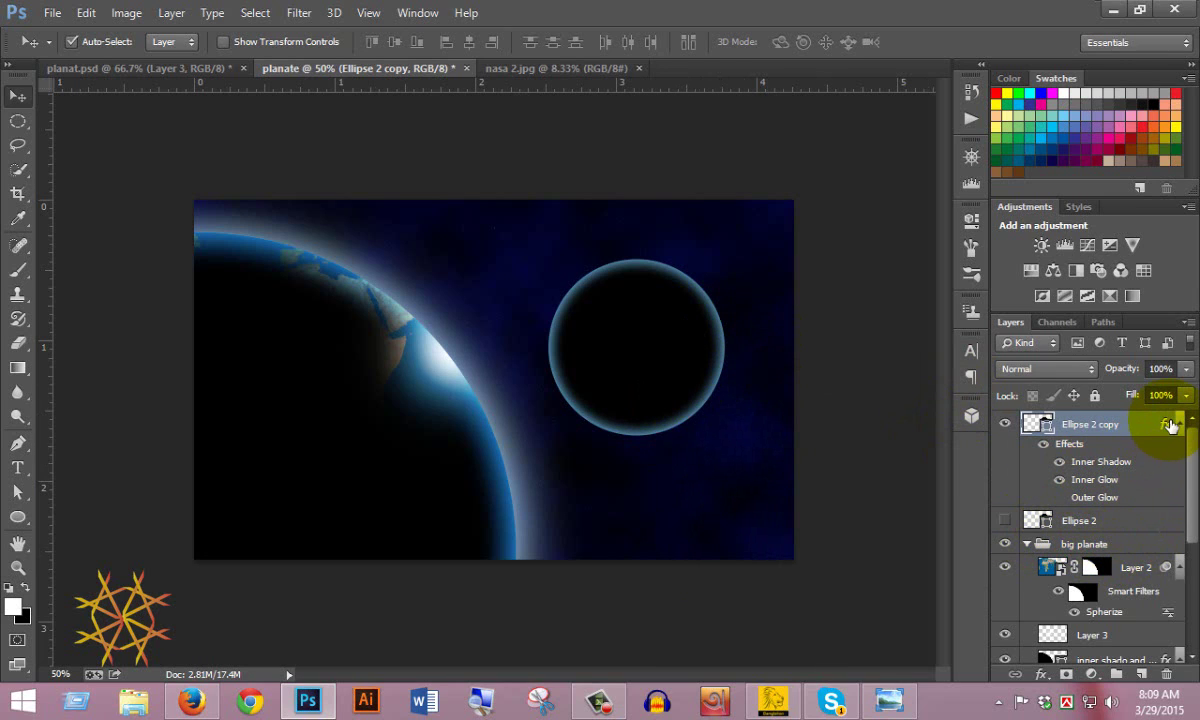
- Copy the layer effects of Ellipse 2 copy onto Ellipse 2 and make Ellipse 2 visible
{"action": "left_click_drag", "start_coordinate": [1168, 426], "coordinate": [1146, 528]}
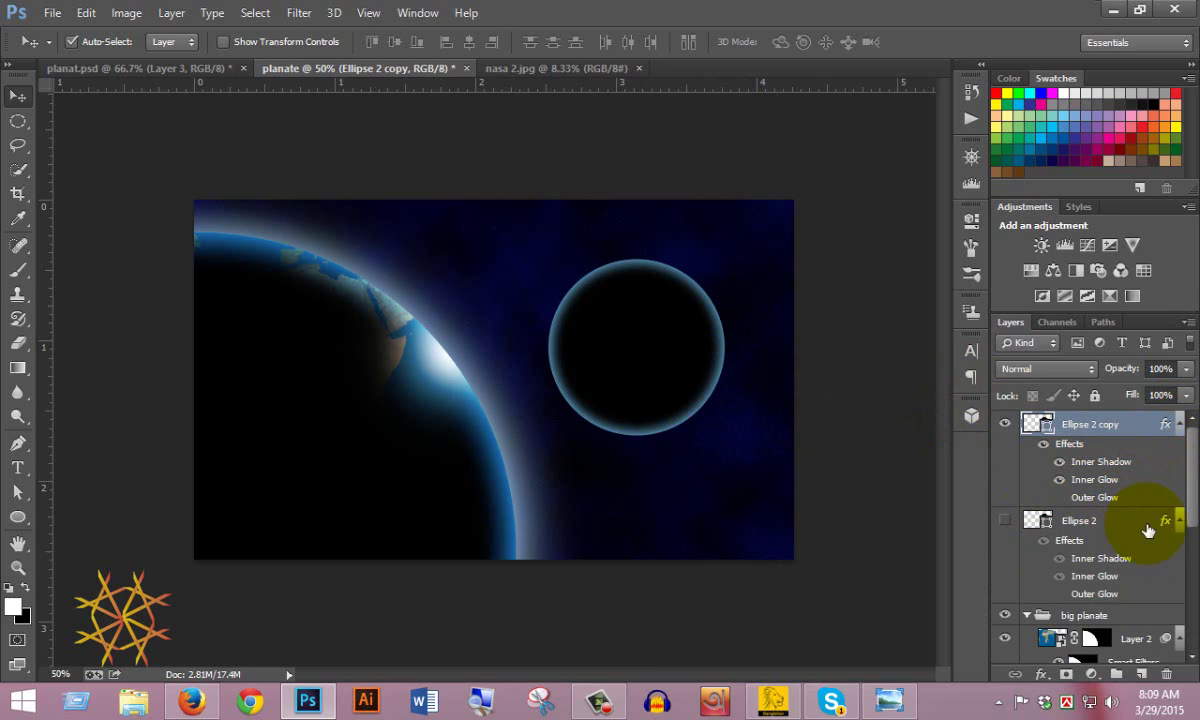
{"action": "left_click", "coordinate": [1005, 522]}
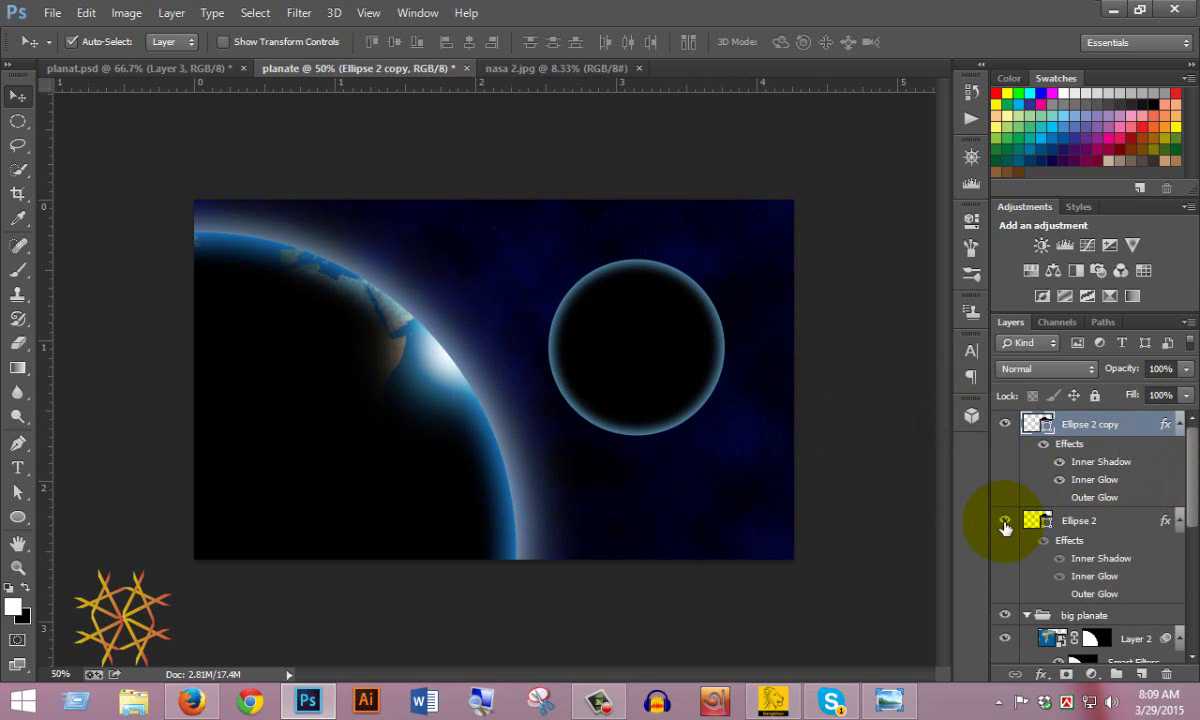
- Turn off the Inner Shadow and Inner Glow of Ellipse 2 and reduce its Outer Glow size
{"action": "double_click", "coordinate": [1094, 594]}
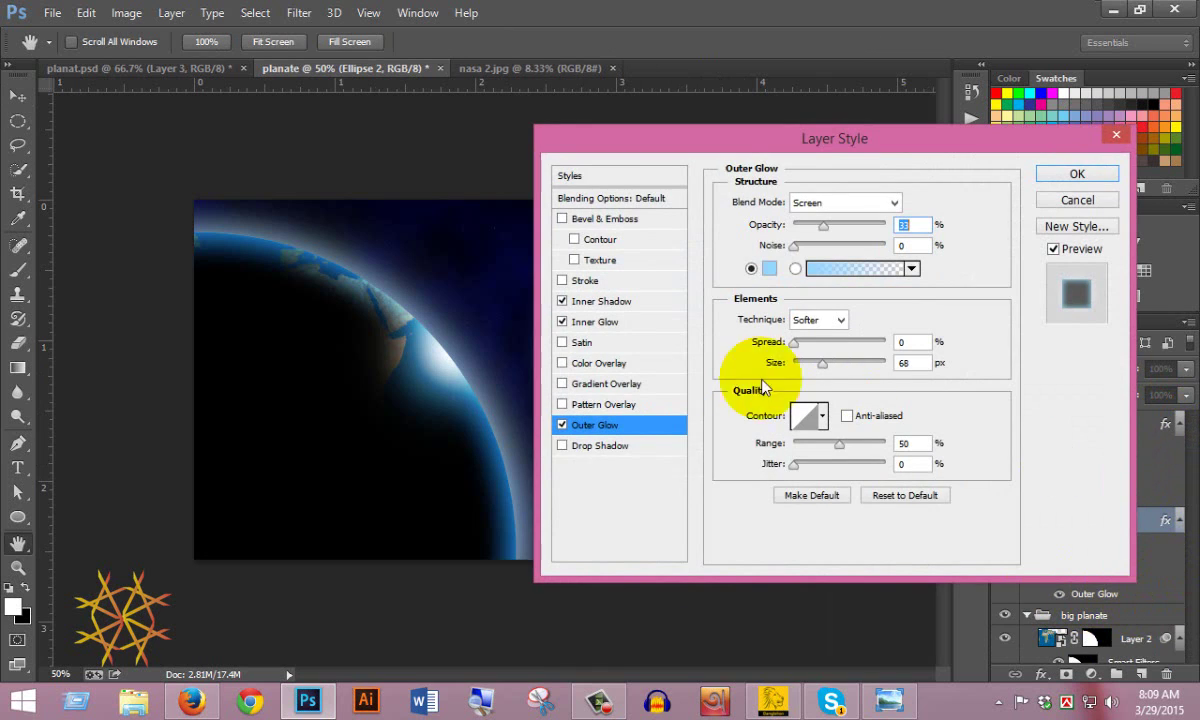
{"action": "left_click", "coordinate": [563, 323]}
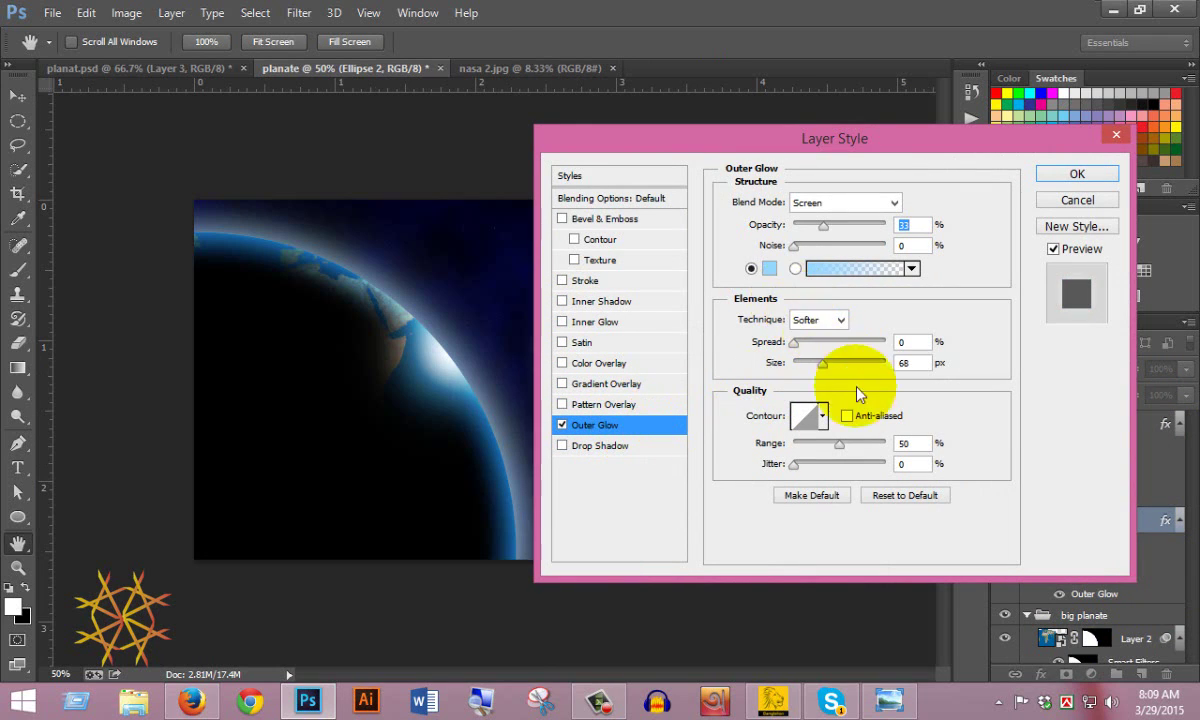
{"action": "left_click_drag", "start_coordinate": [812, 146], "coordinate": [938, 104]}
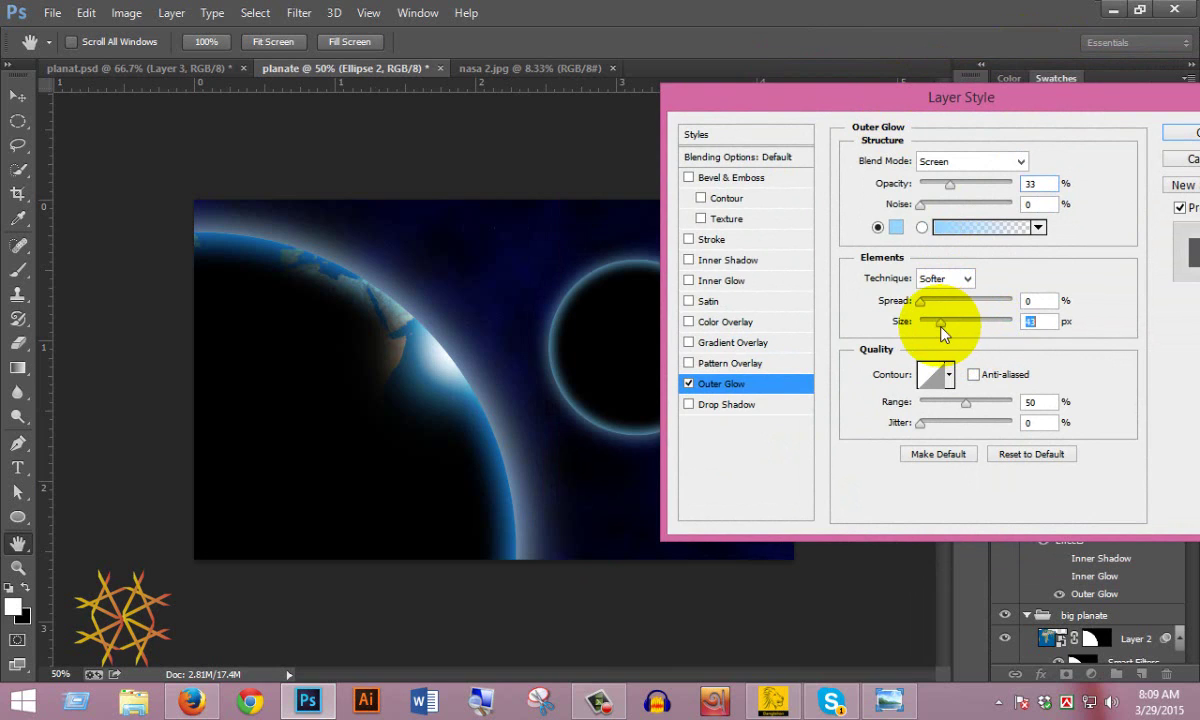
{"action": "left_click_drag", "start_coordinate": [941, 334], "coordinate": [938, 334]}
{"action": "left_click", "coordinate": [1175, 133]}
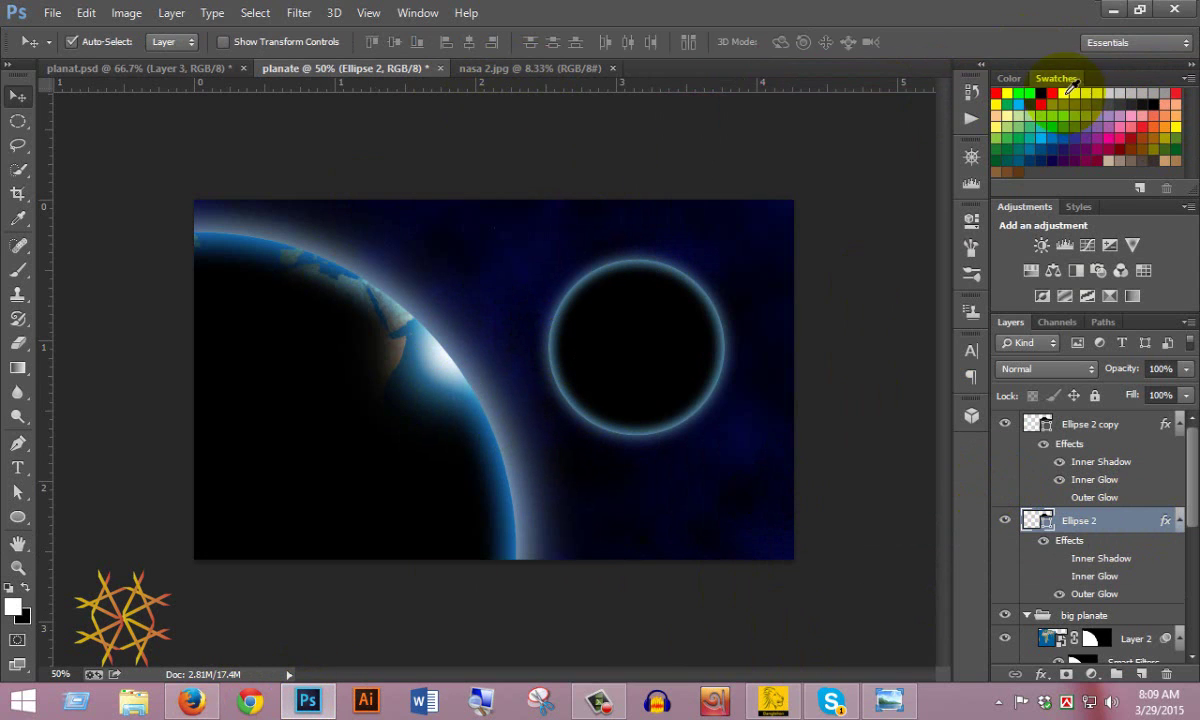
- Open nasa 1.jpg from the desktop in Photoshop and copy the whole image into the planate document above Ellipse 2
{"action": "left_click", "coordinate": [1113, 9]}
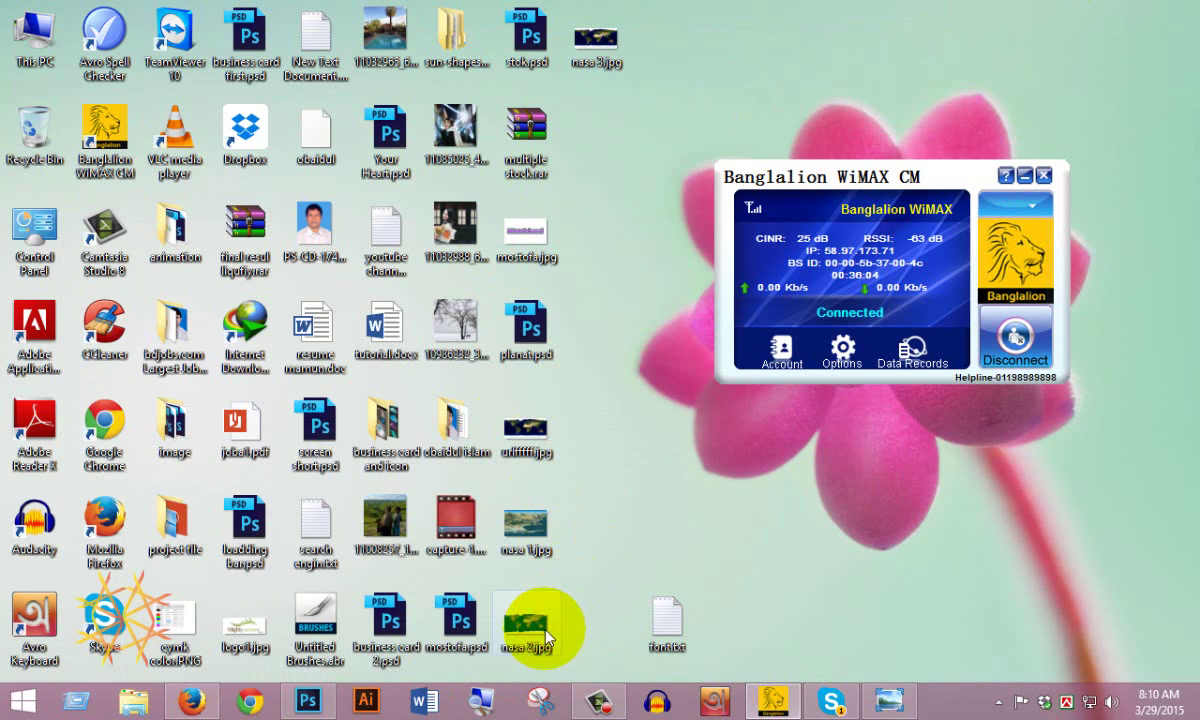
{"action": "right_click", "coordinate": [525, 499]}
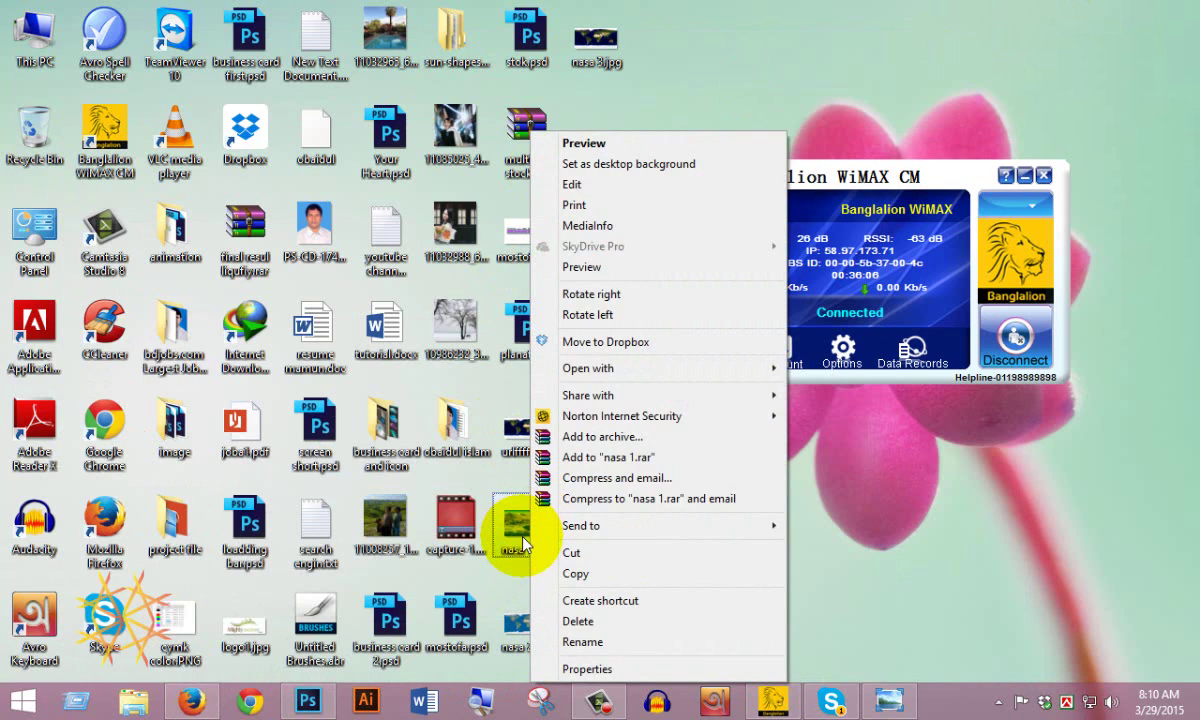
{"action": "mouse_move", "coordinate": [670, 369]}
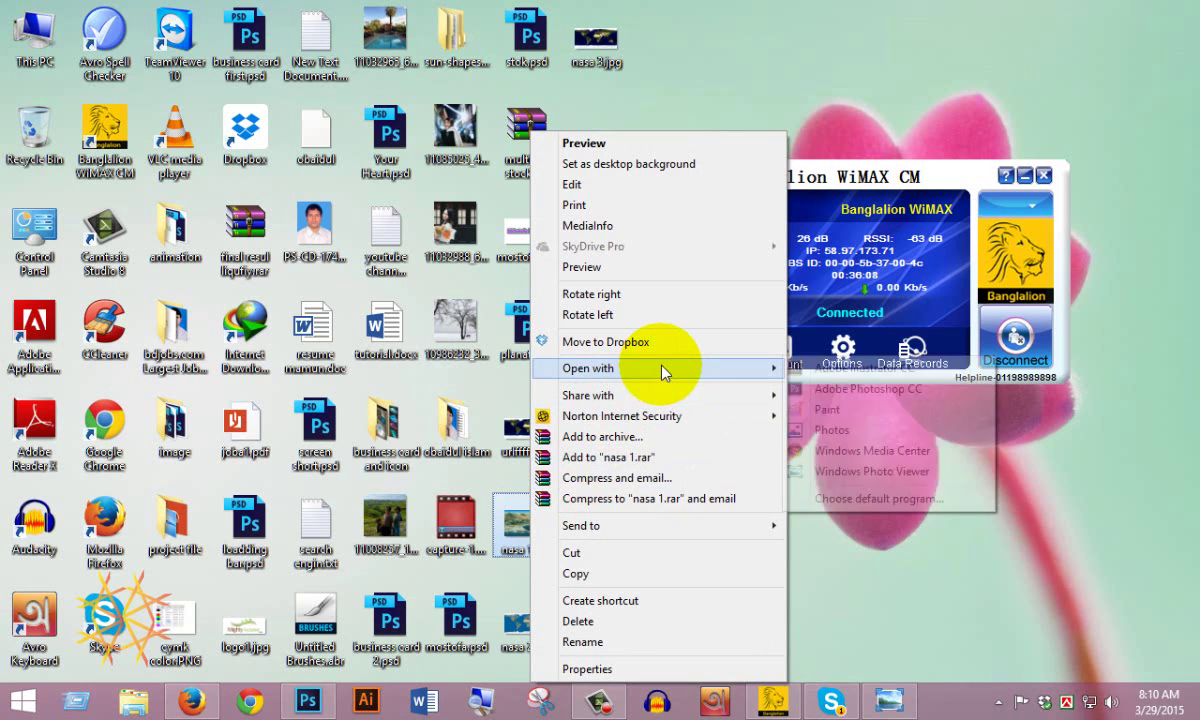
{"action": "left_click", "coordinate": [843, 390]}
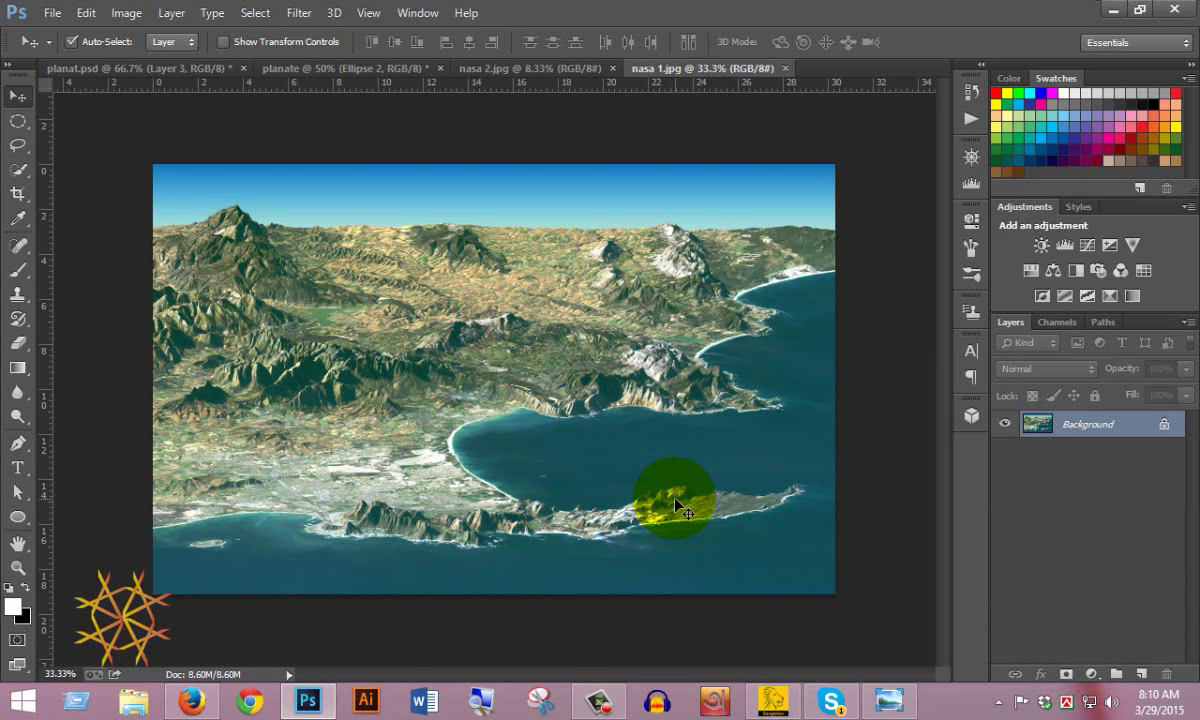
{"action": "key", "text": "ctrl+a"}
{"action": "left_click_drag", "start_coordinate": [673, 503], "coordinate": [788, 548]}
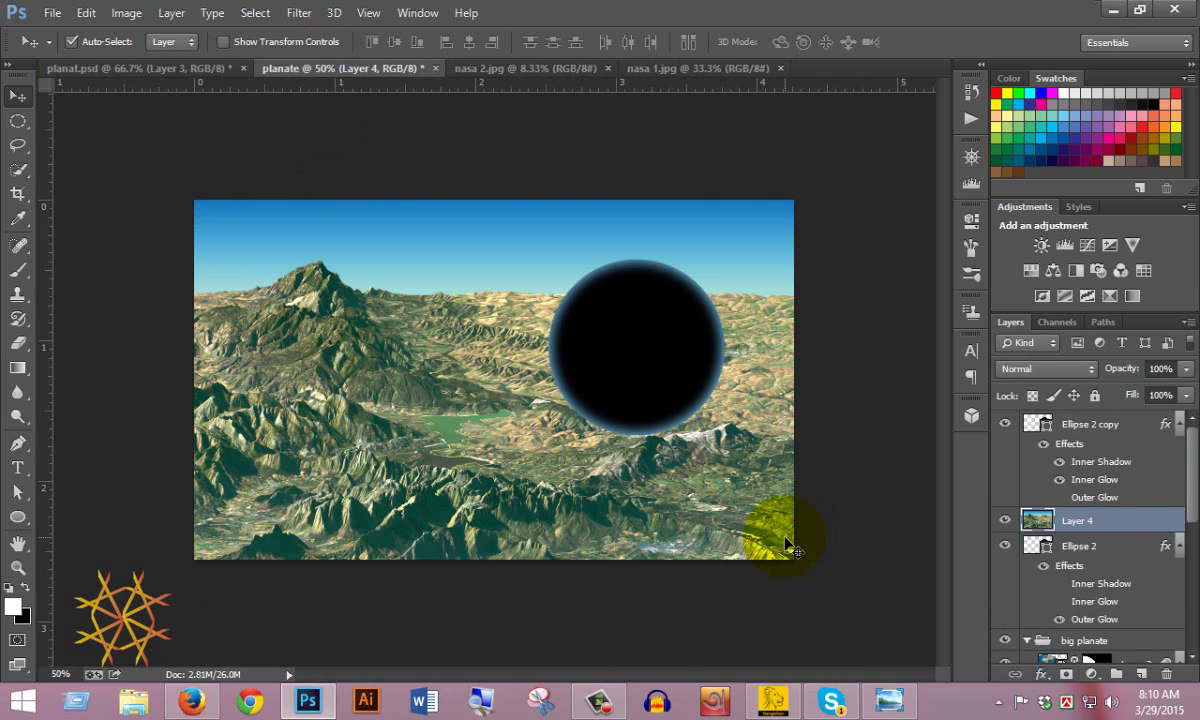
- Scale the terrain image to about 18%, flipped horizontally and vertically, and place it over the small planet
{"action": "key", "text": "ctrl+t"}
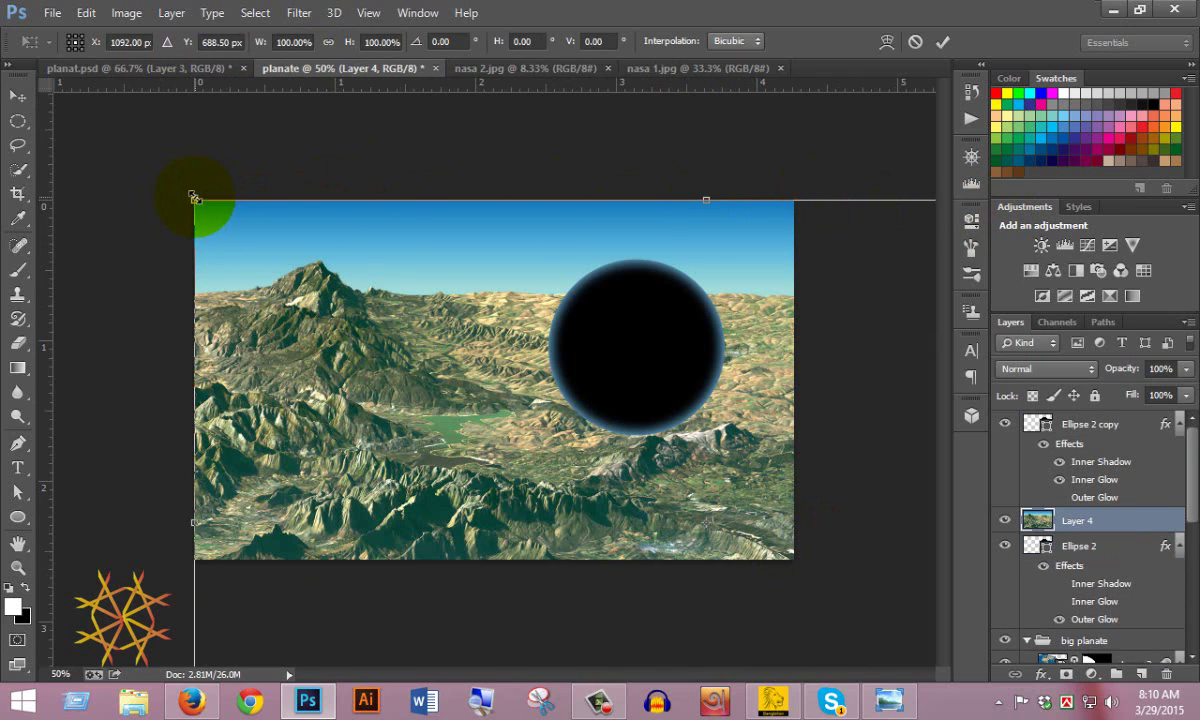
{"action": "left_click_drag", "start_coordinate": [194, 198], "coordinate": [805, 575]}
{"action": "left_click_drag", "start_coordinate": [691, 482], "coordinate": [679, 299]}
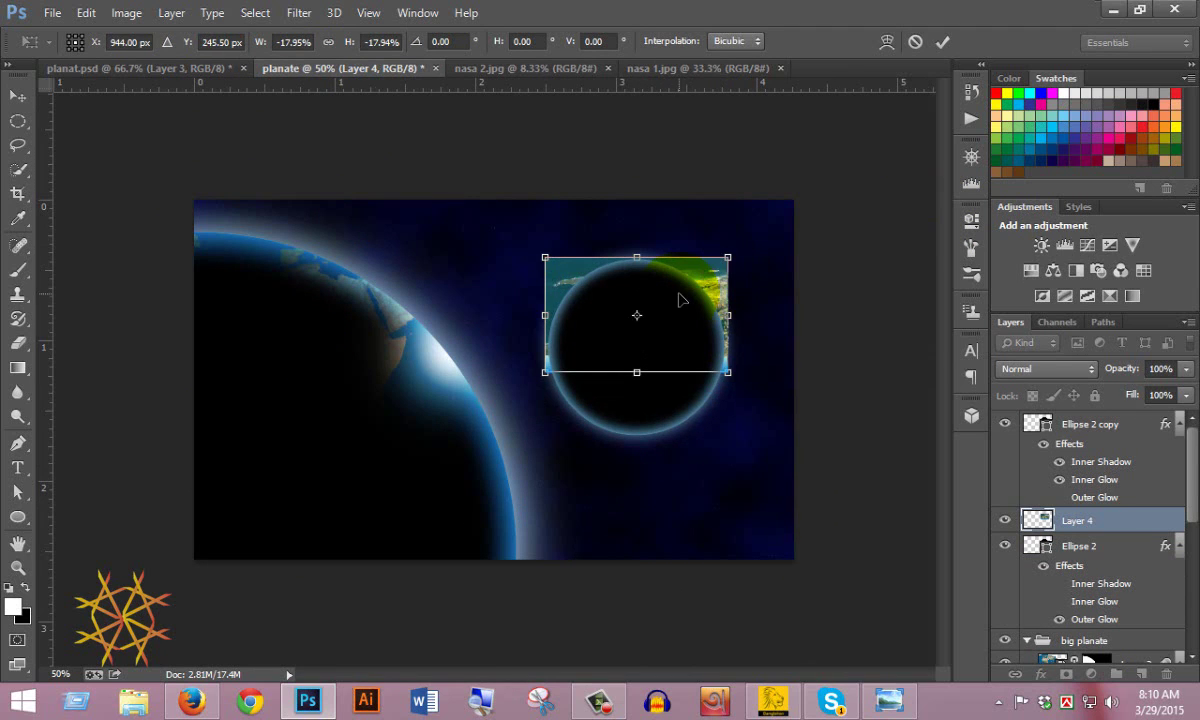
{"action": "key", "text": "Return"}
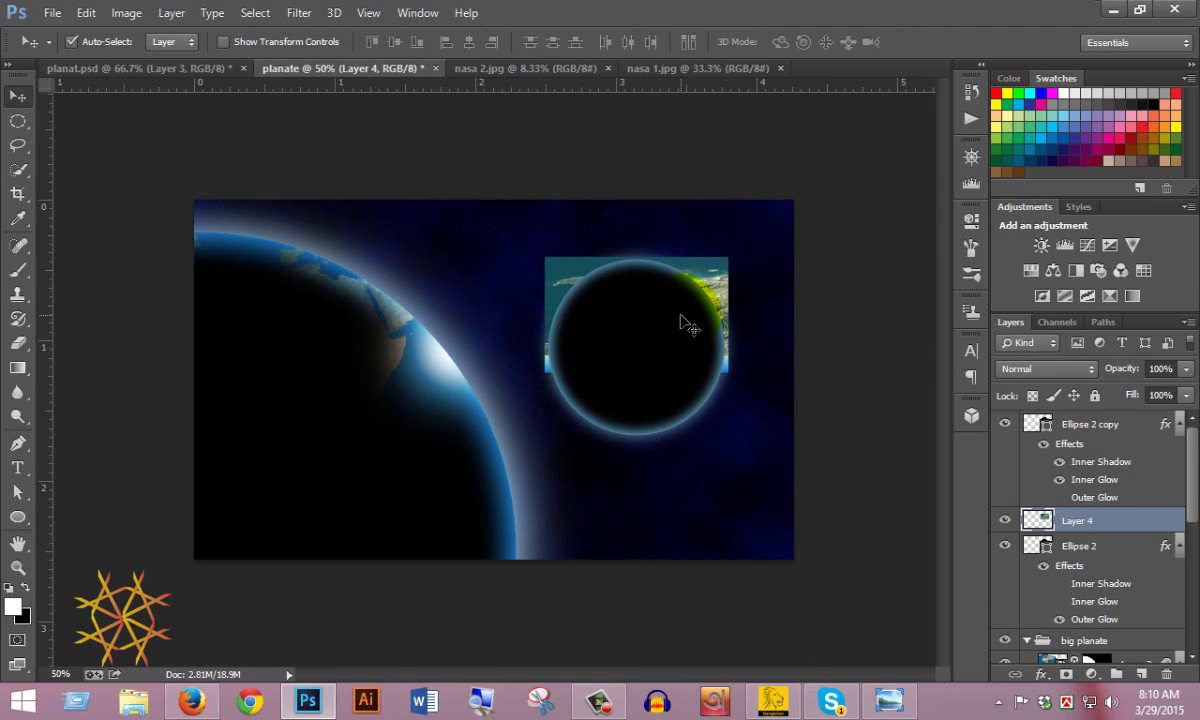
- Move Layer 4 above Ellipse 2 copy and enlarge it to about 132% width and 185% height, covering the small planet
{"action": "left_click_drag", "start_coordinate": [1115, 527], "coordinate": [1120, 427]}
{"action": "left_click_drag", "start_coordinate": [645, 295], "coordinate": [655, 330]}
{"action": "key", "text": "ctrl+t"}
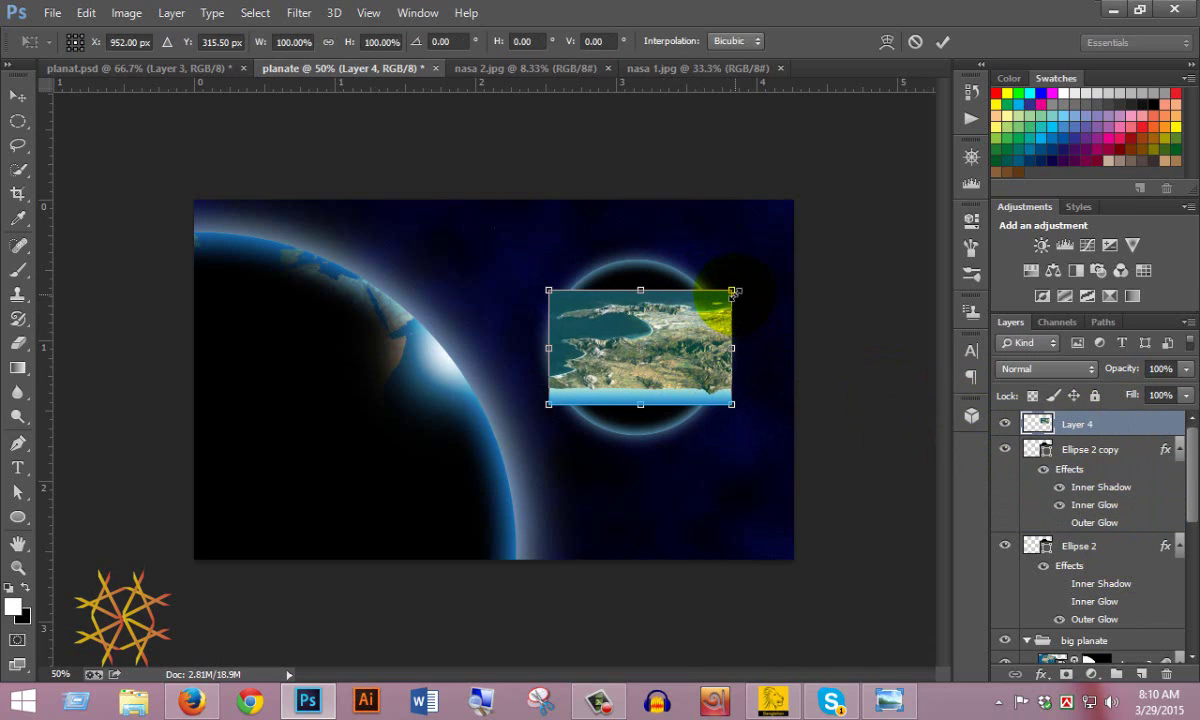
{"action": "left_click_drag", "start_coordinate": [733, 291], "coordinate": [757, 268]}
{"action": "left_click_drag", "start_coordinate": [640, 268], "coordinate": [642, 240]}
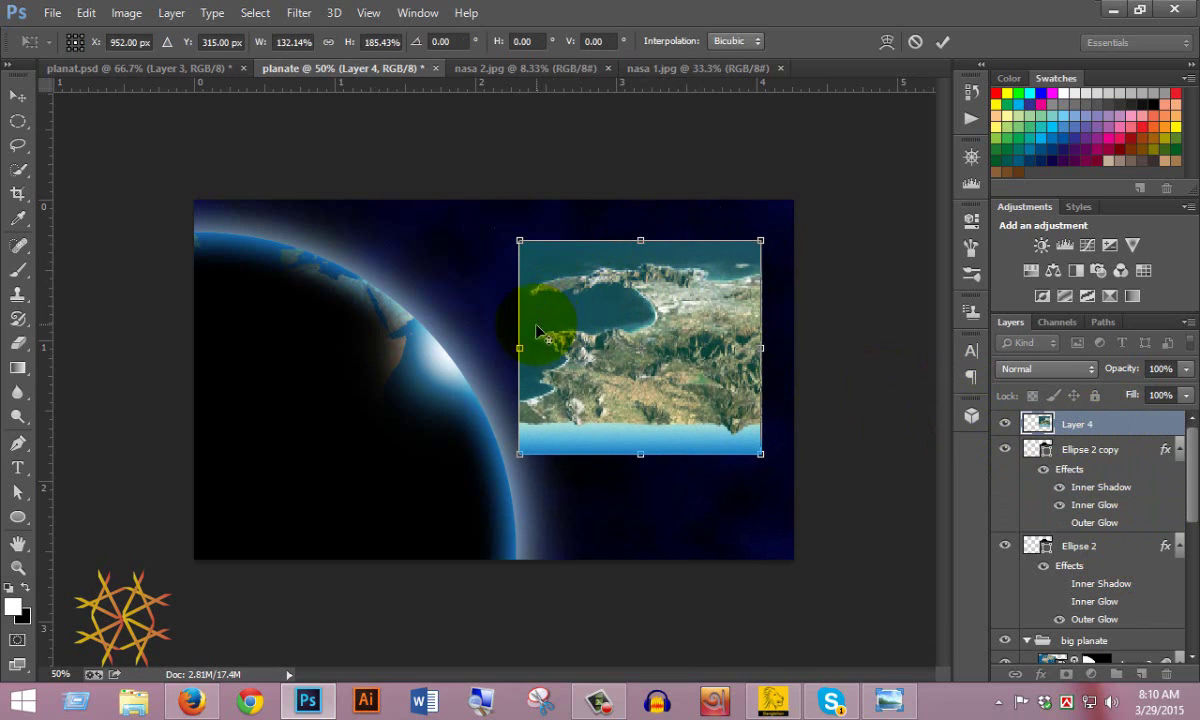
{"action": "double_click", "coordinate": [587, 340]}
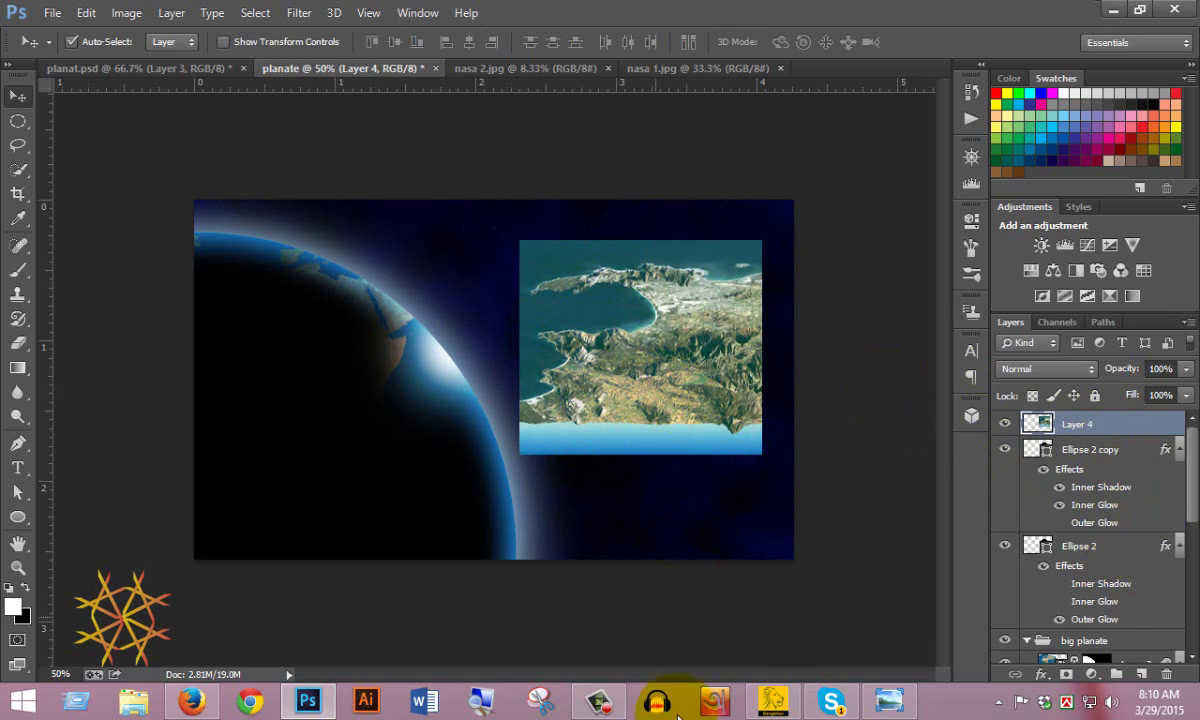
- Convert Layer 4 to a smart object and enlarge it slightly over the small planet
{"action": "right_click", "coordinate": [1062, 424]}
{"action": "left_click", "coordinate": [790, 232]}
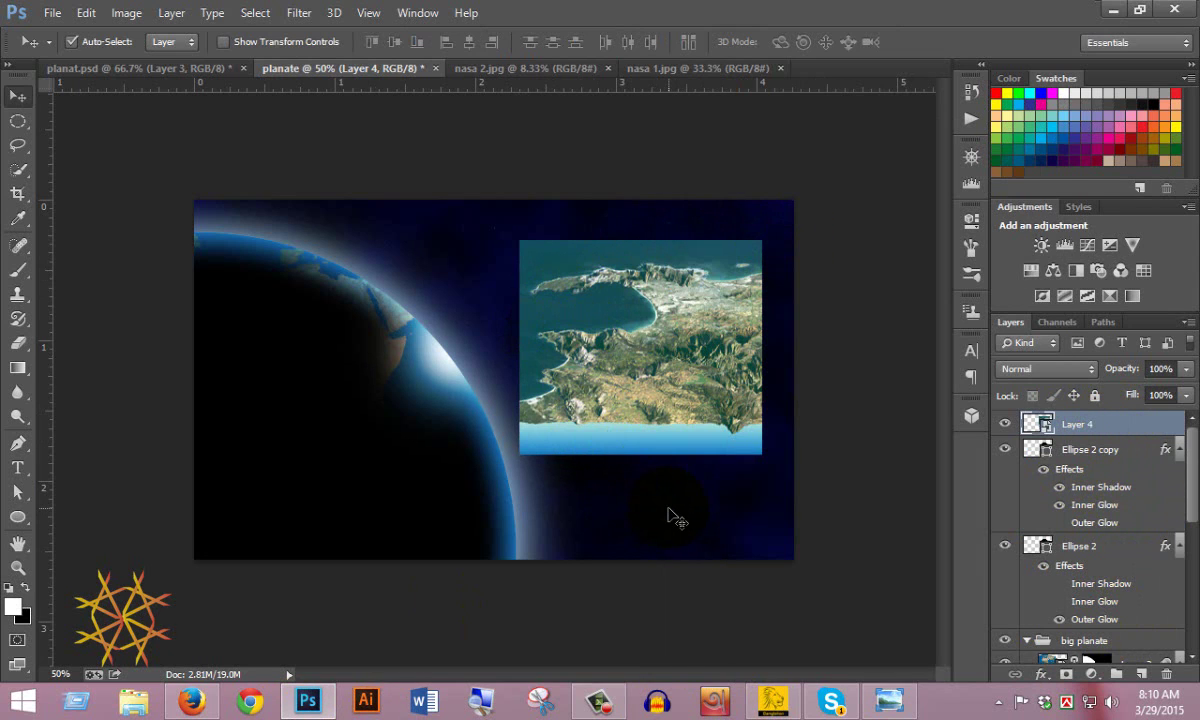
{"action": "mouse_move", "coordinate": [663, 390]}
{"action": "left_mouse_down"}
{"action": "mouse_move", "coordinate": [693, 427]}
{"action": "mouse_move", "coordinate": [660, 387]}
{"action": "mouse_move", "coordinate": [671, 396]}
{"action": "left_mouse_up"}
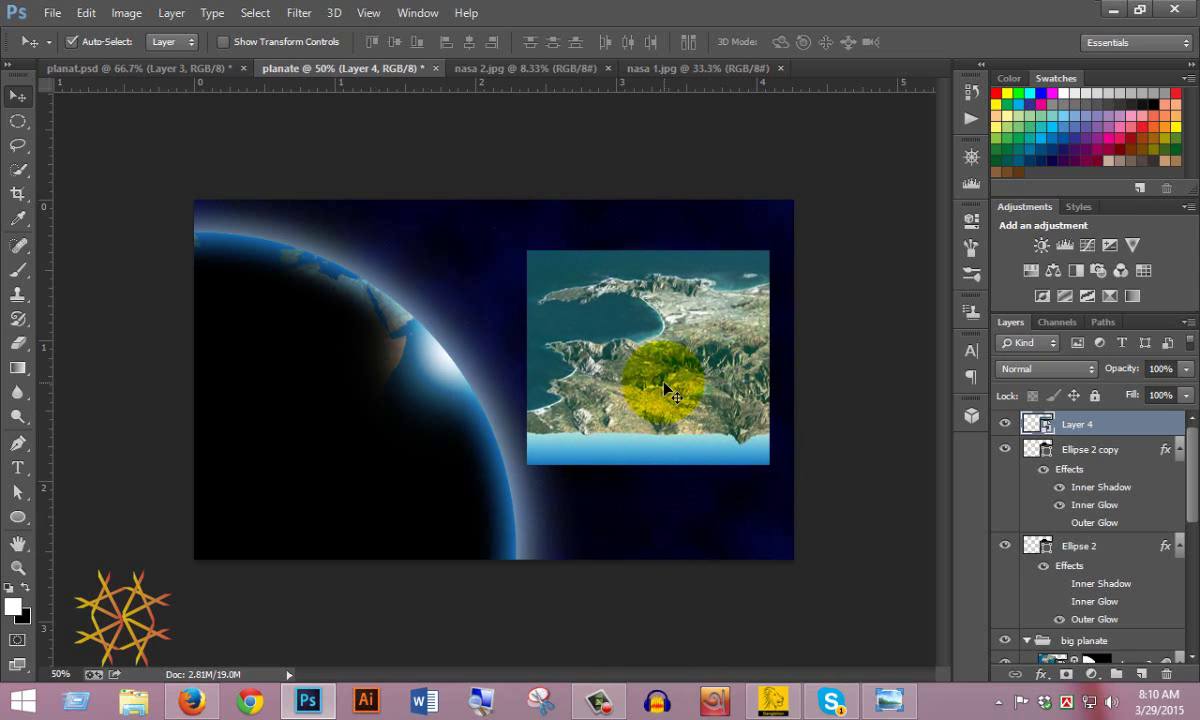
{"action": "key", "text": "ctrl+t"}
{"action": "left_click_drag", "start_coordinate": [768, 252], "coordinate": [776, 245]}
{"action": "key", "text": "Return"}
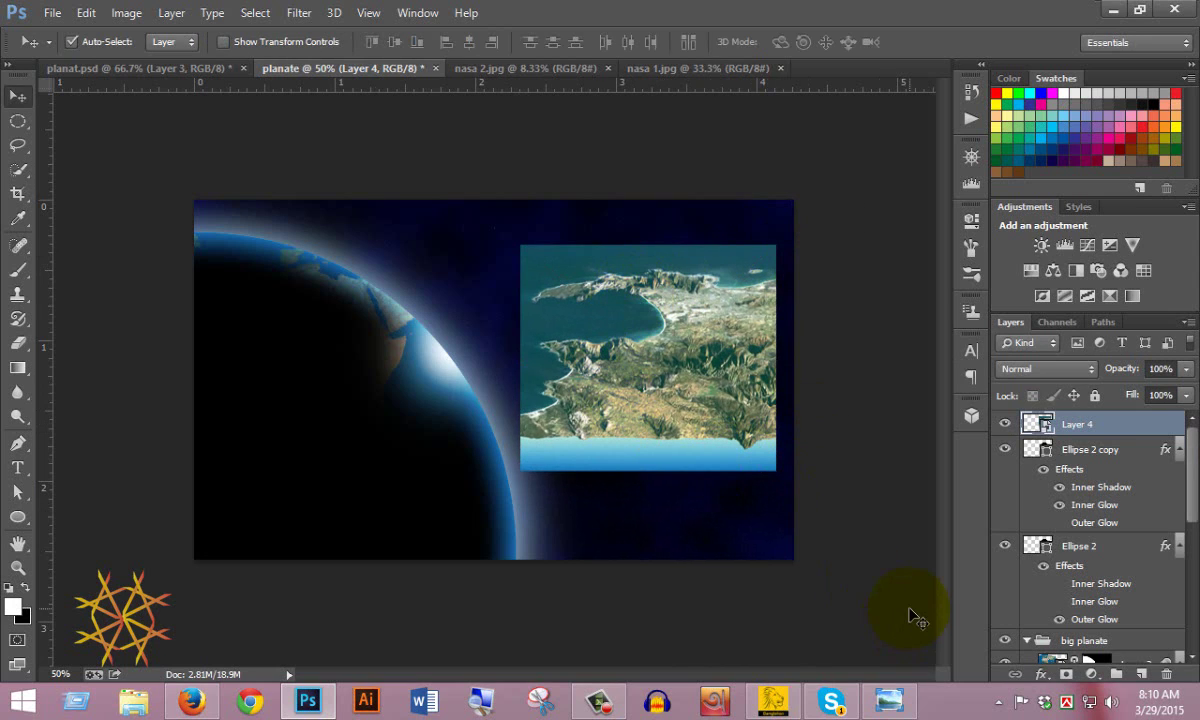
- Check the terrain image against the outline of Ellipse 2 copy, deselect, and shift the image slightly up and to the left
{"action": "left_click", "coordinate": [1040, 455], "text": "ctrl"}
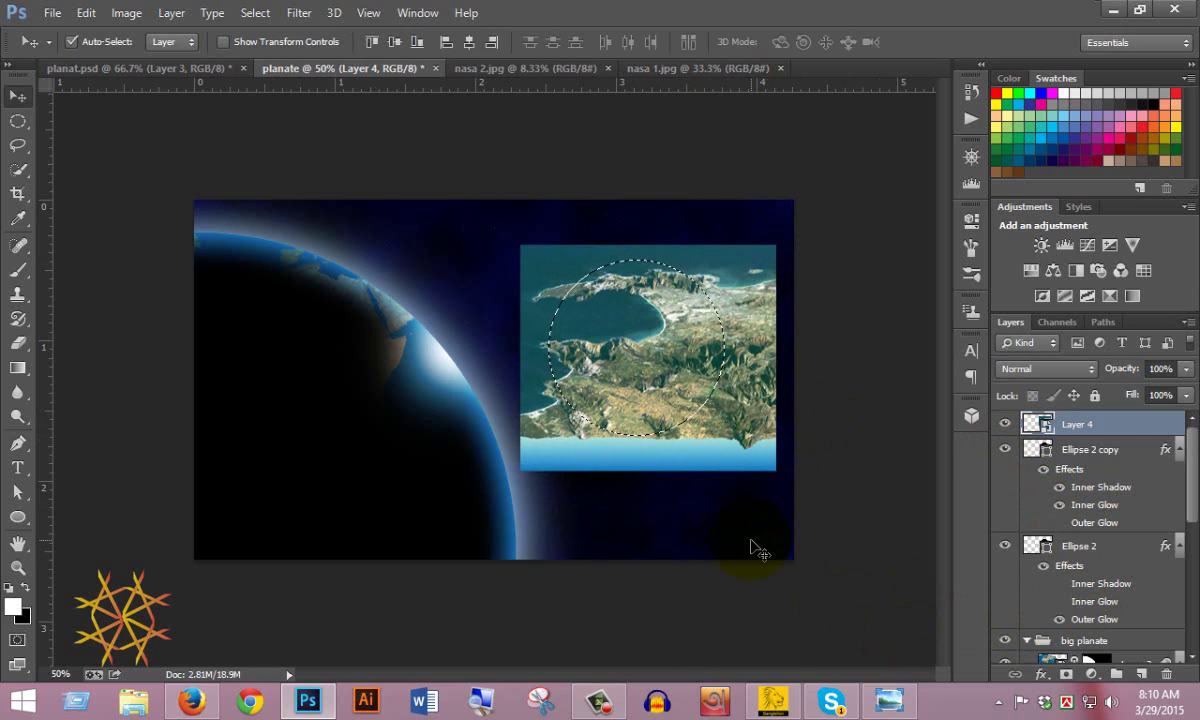
{"action": "key", "text": "ctrl+d"}
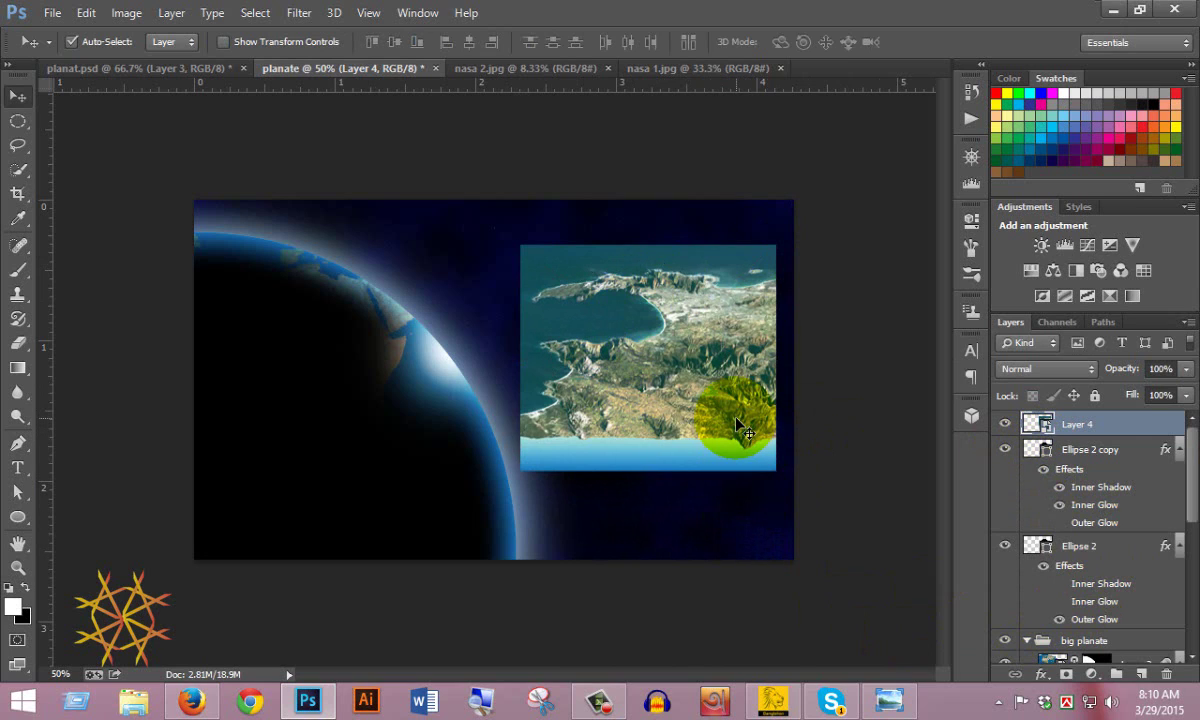
{"action": "left_click_drag", "start_coordinate": [738, 428], "coordinate": [727, 421]}
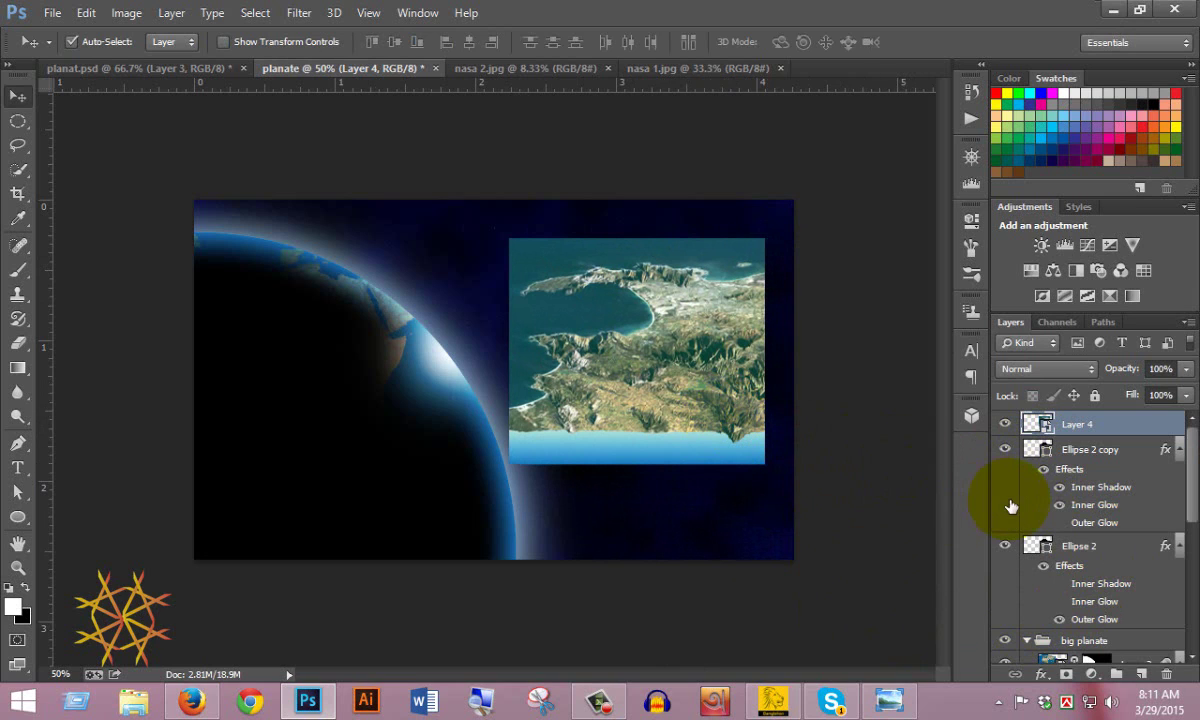
- Select the outline of Ellipse 2 copy and apply the Spherize filter to Layer 4 at 100% in Normal mode
{"action": "left_click", "coordinate": [1045, 455], "text": "ctrl"}
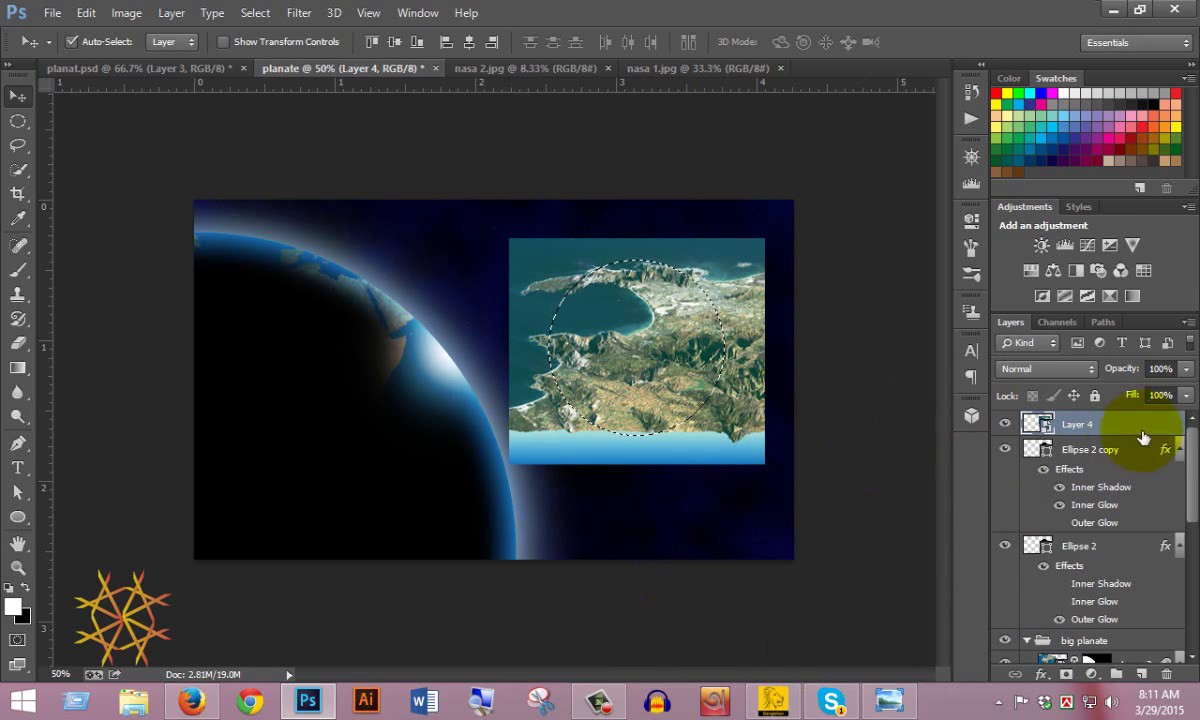
{"action": "left_click", "coordinate": [296, 16]}
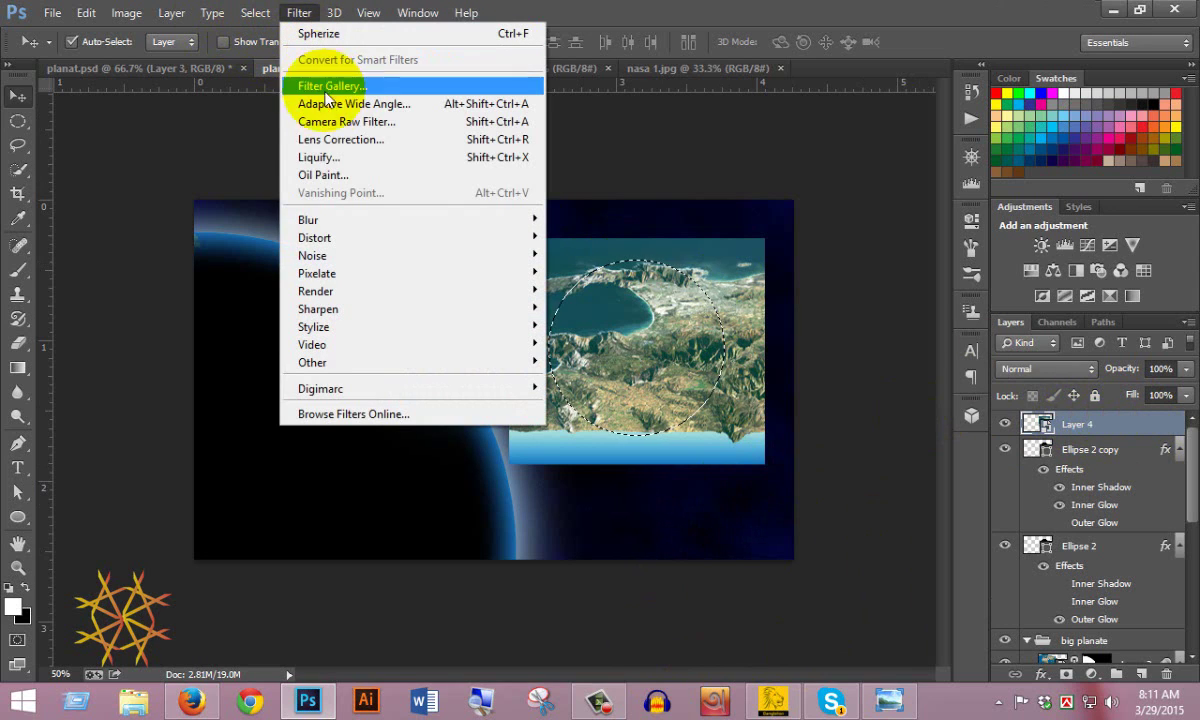
{"action": "mouse_move", "coordinate": [385, 250]}
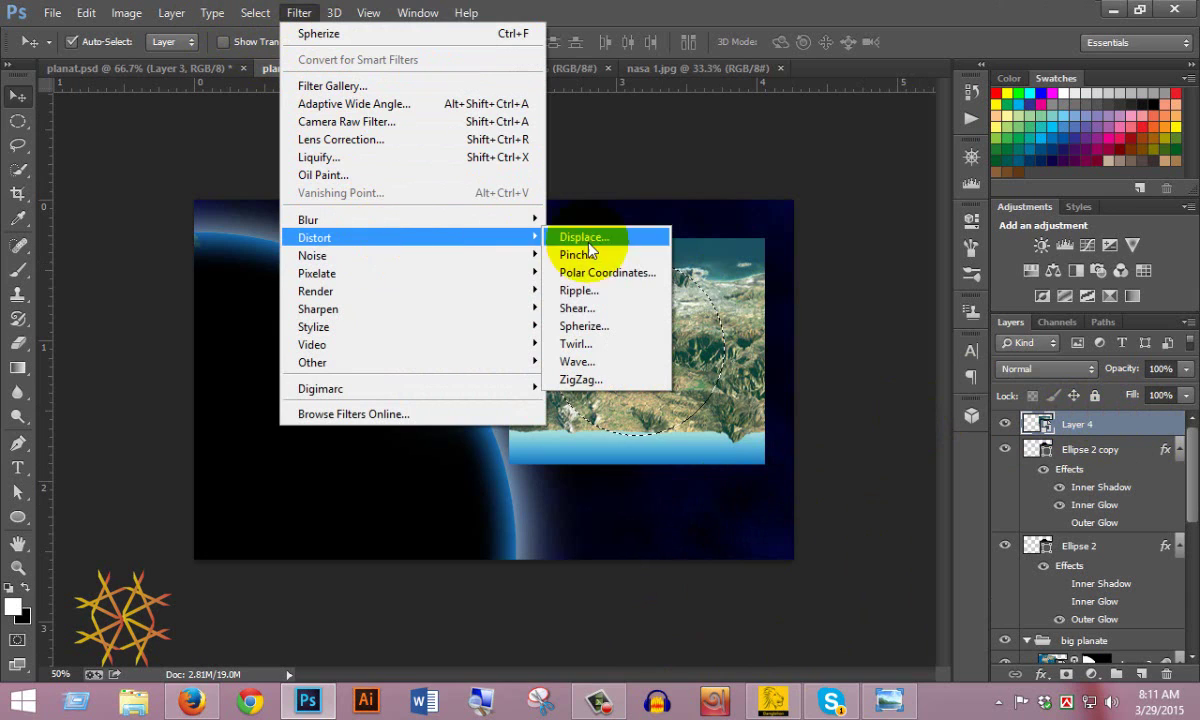
{"action": "left_click", "coordinate": [602, 325]}
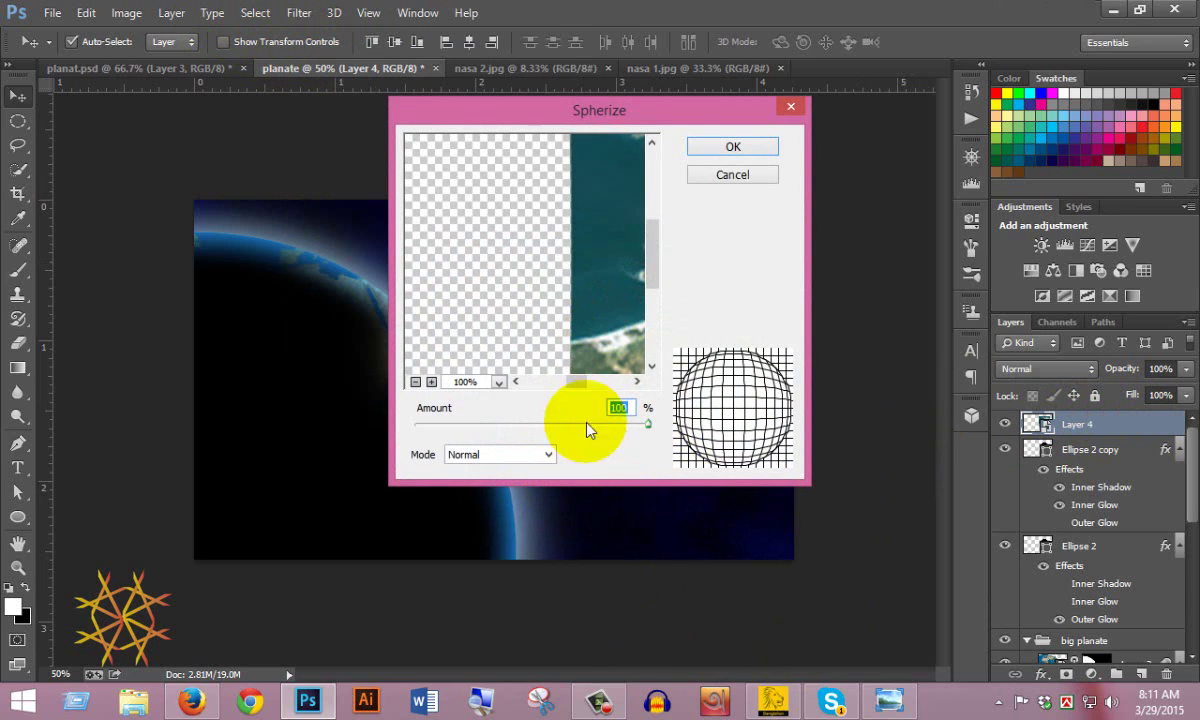
{"action": "left_click", "coordinate": [415, 382]}
{"action": "left_click", "coordinate": [415, 382]}
{"action": "left_click", "coordinate": [415, 382]}
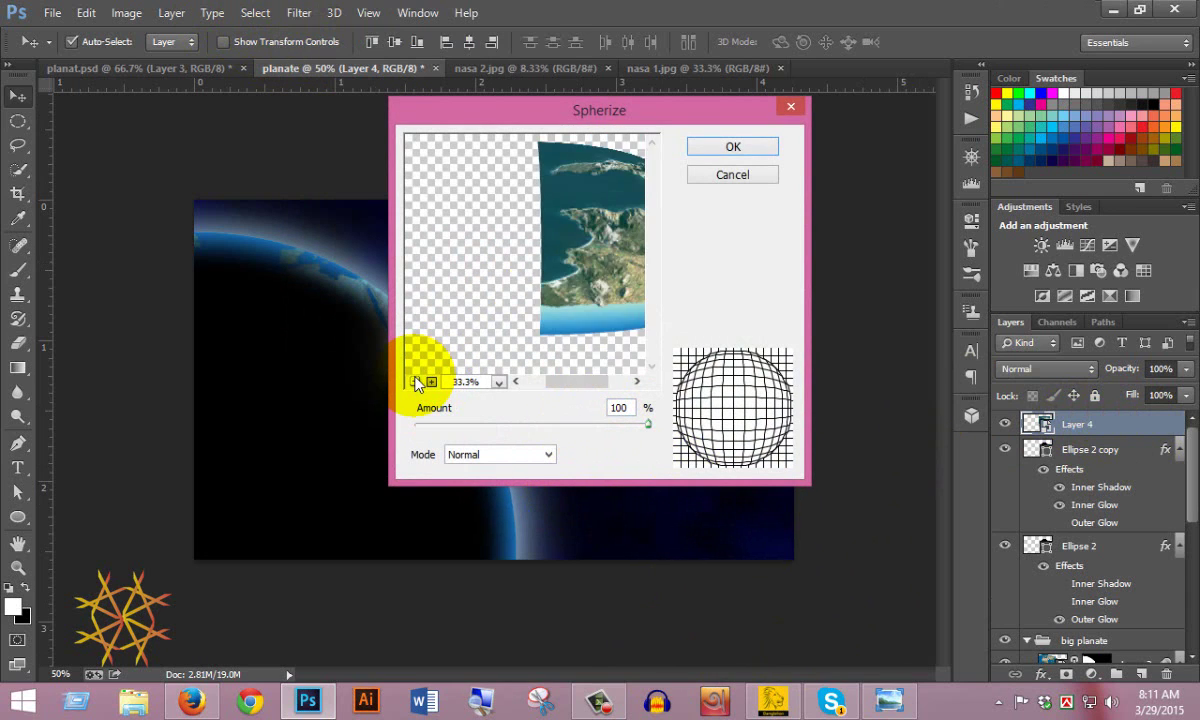
{"action": "left_click", "coordinate": [415, 382]}
{"action": "left_click", "coordinate": [415, 382]}
{"action": "left_click", "coordinate": [415, 382]}
{"action": "mouse_move", "coordinate": [608, 112]}
{"action": "left_mouse_down"}
{"action": "mouse_move", "coordinate": [191, 237]}
{"action": "mouse_move", "coordinate": [615, 85]}
{"action": "mouse_move", "coordinate": [601, 88]}
{"action": "left_mouse_up"}
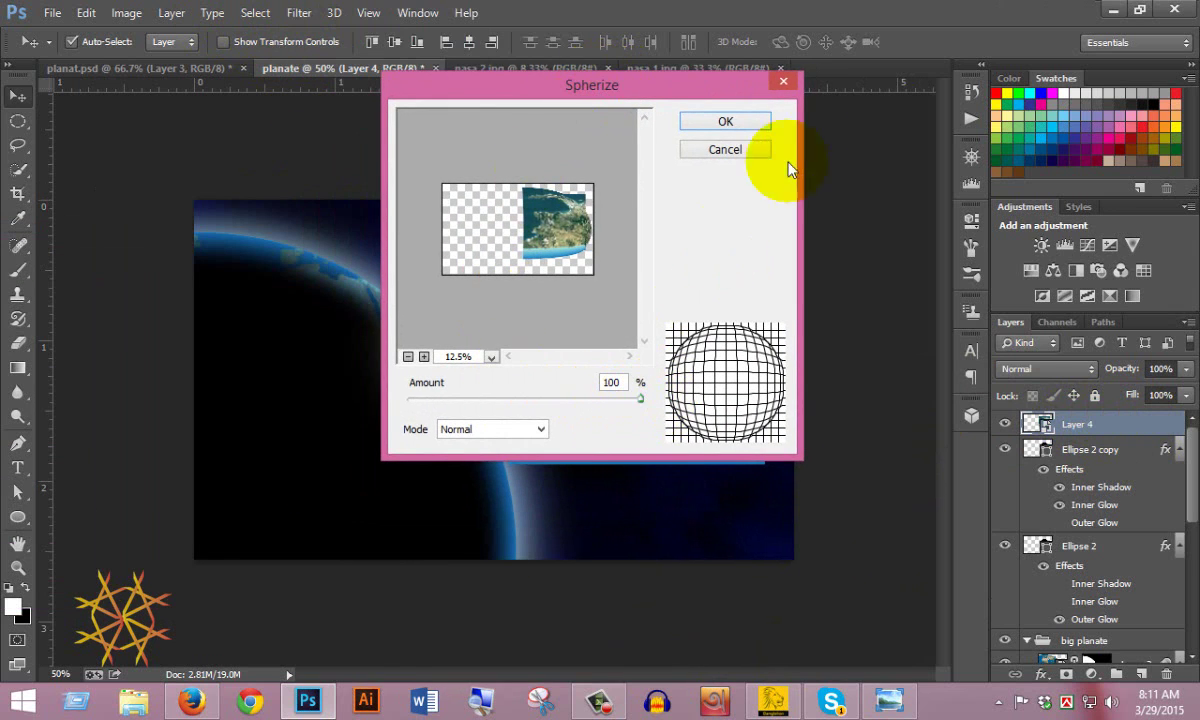
{"action": "left_click", "coordinate": [725, 121]}
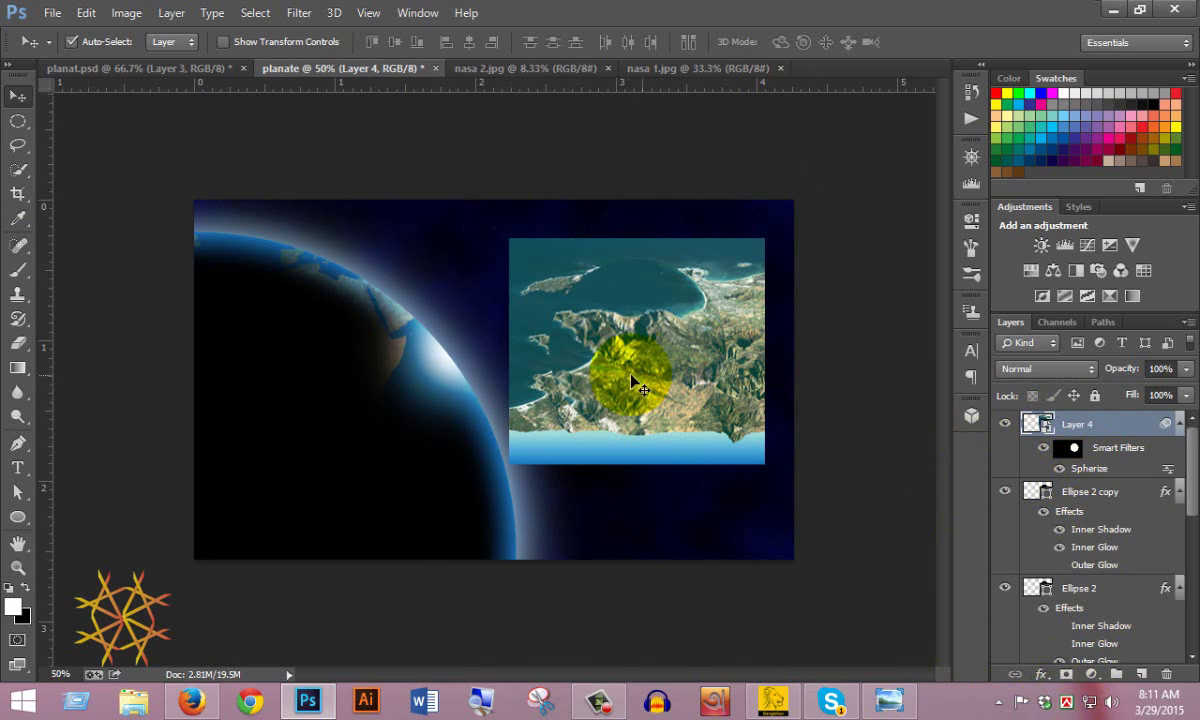
- Mask Layer 4 to the circular outline of Ellipse 2 copy
{"action": "left_click", "coordinate": [1043, 491], "text": "ctrl"}
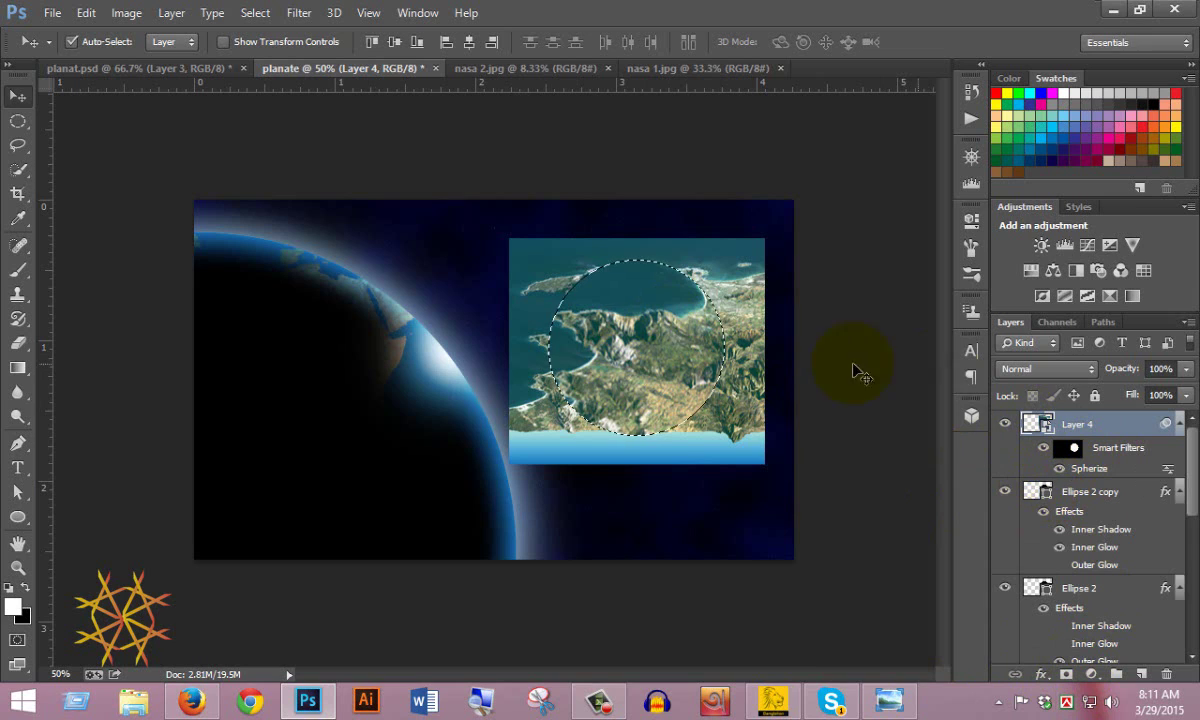
{"action": "left_click", "coordinate": [1068, 678]}
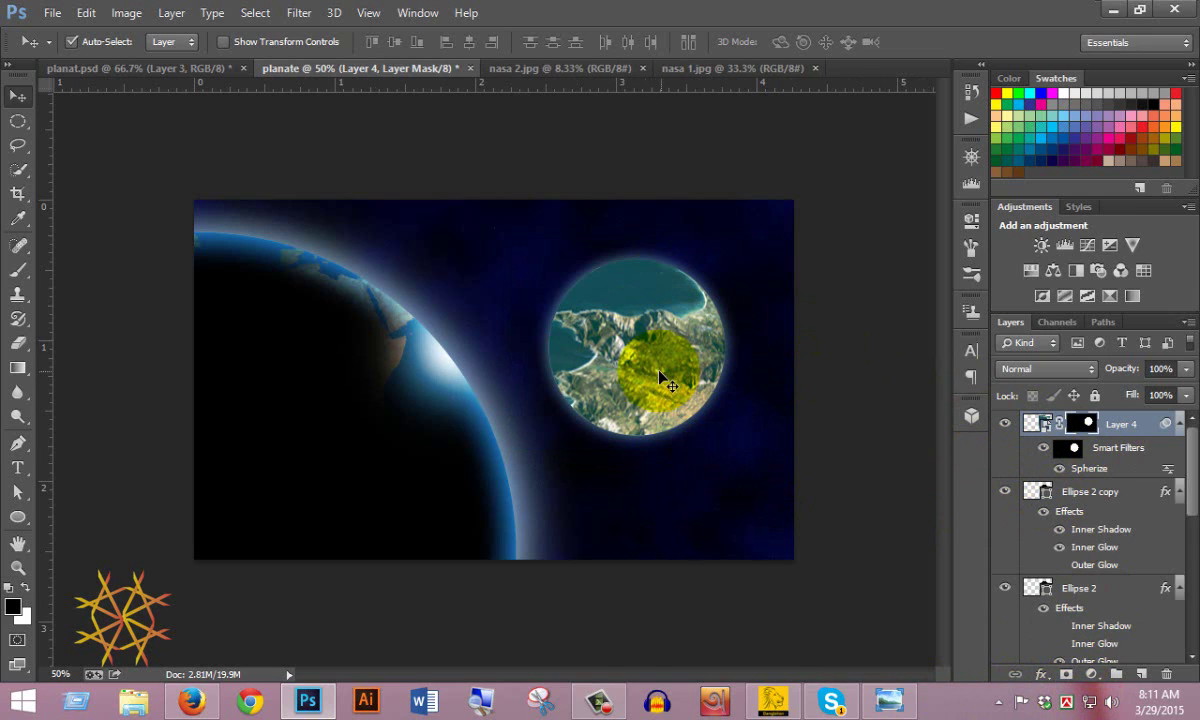
- Try the Overlay blend mode on Layer 4 and set it back to Normal
{"action": "left_click", "coordinate": [1040, 369]}
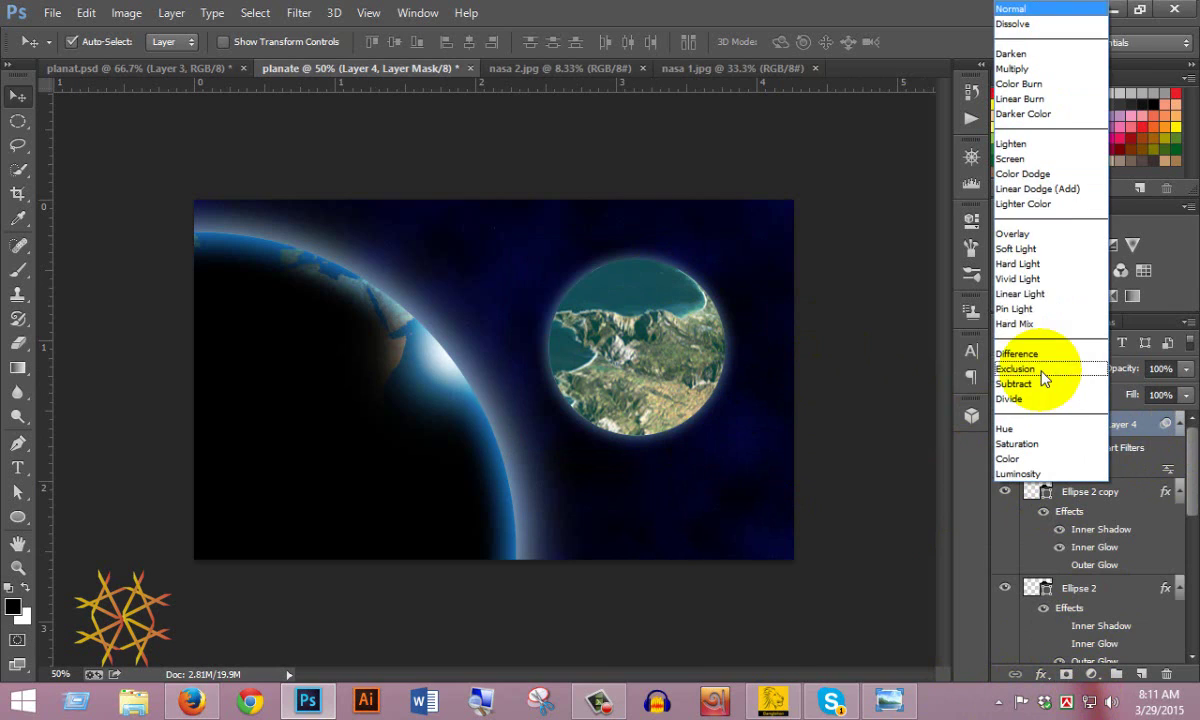
{"action": "left_click", "coordinate": [1020, 240]}
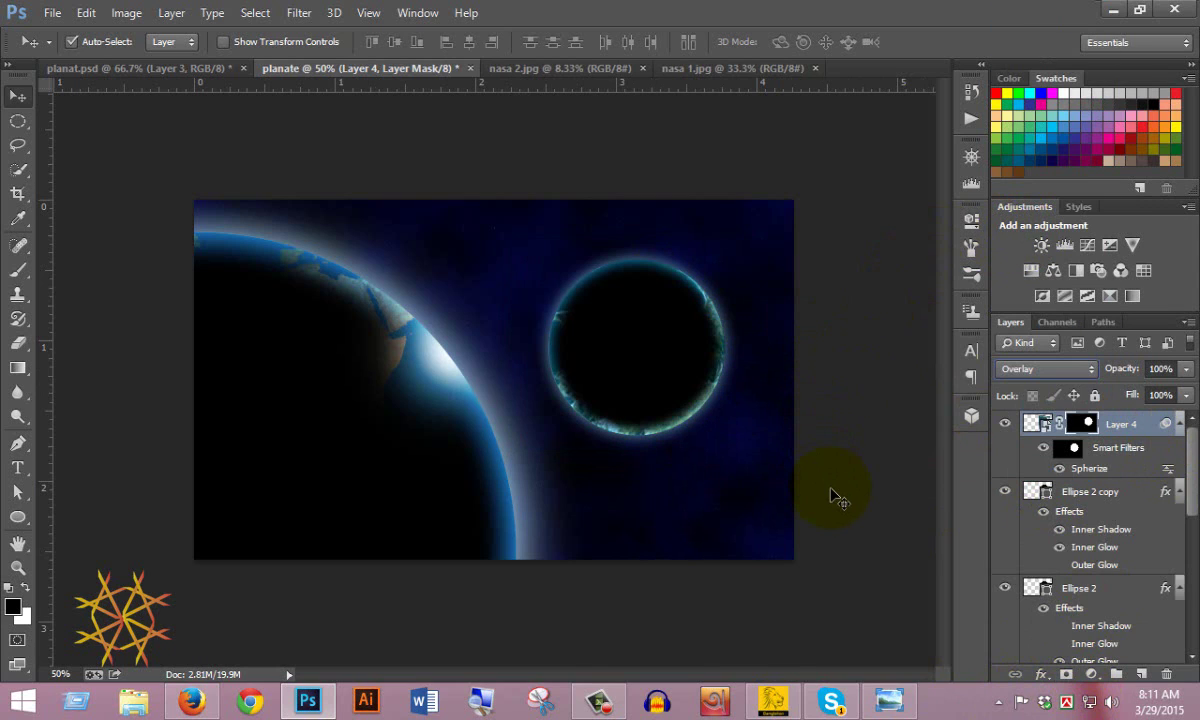
{"action": "left_click_drag", "start_coordinate": [697, 279], "coordinate": [767, 400]}
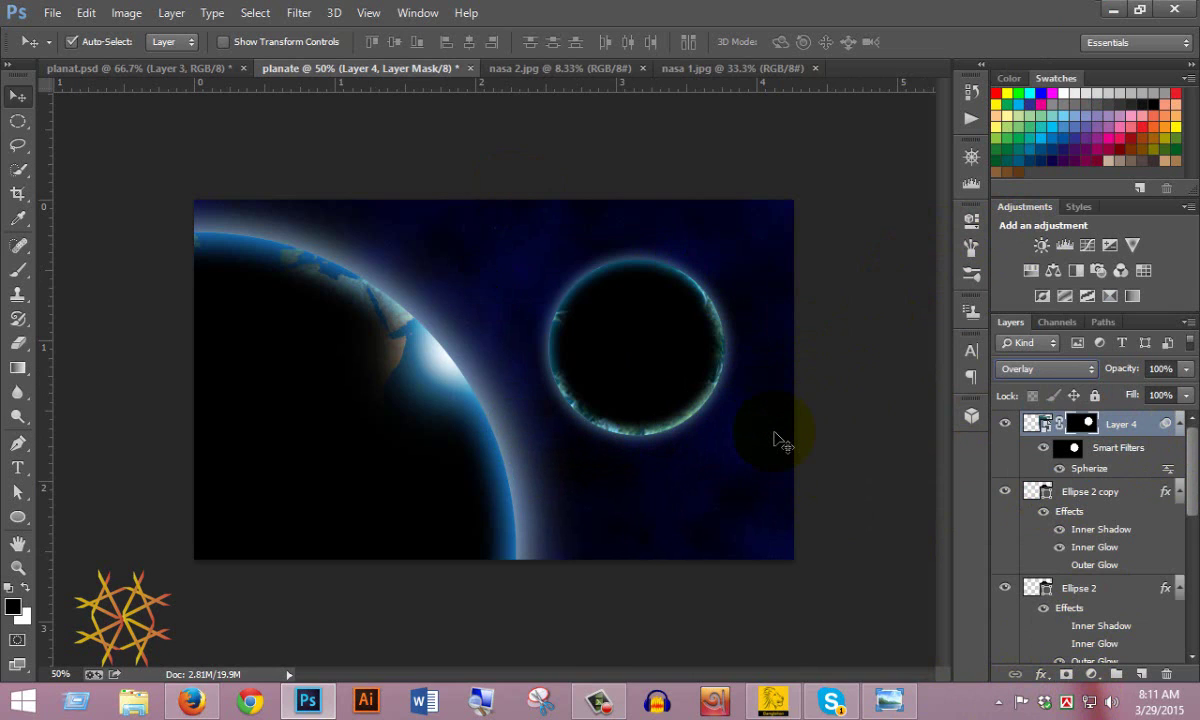
{"action": "left_click", "coordinate": [1045, 369]}
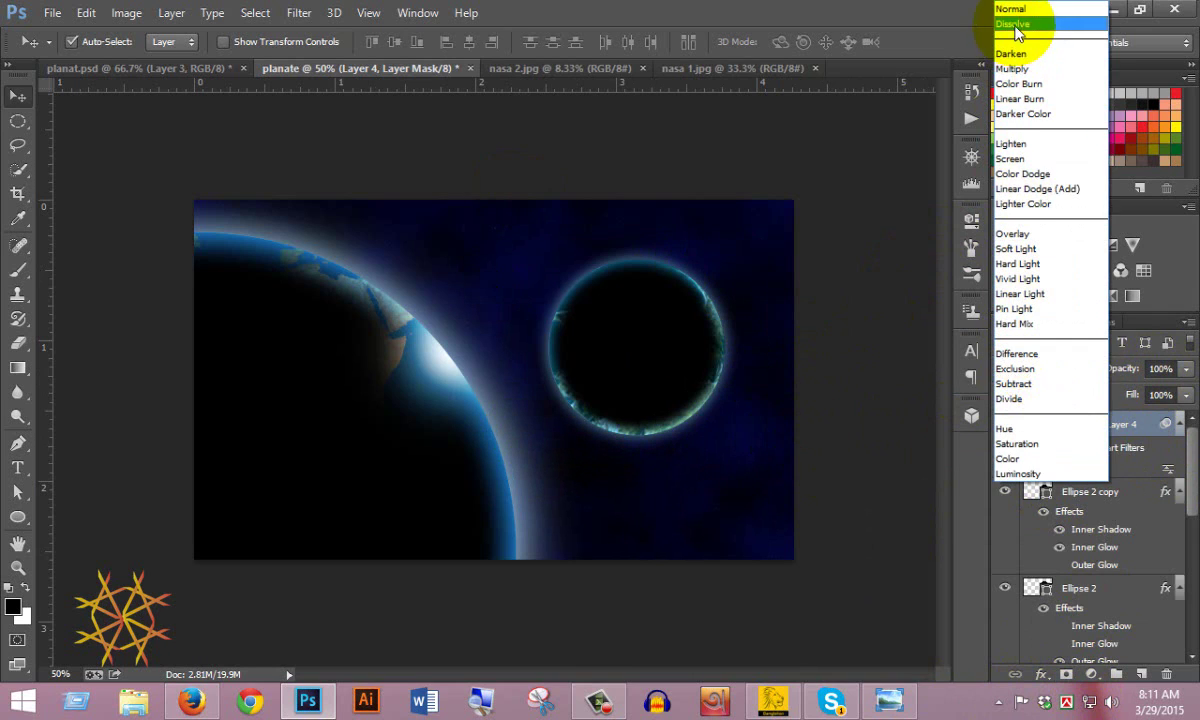
{"action": "left_click", "coordinate": [1011, 9]}
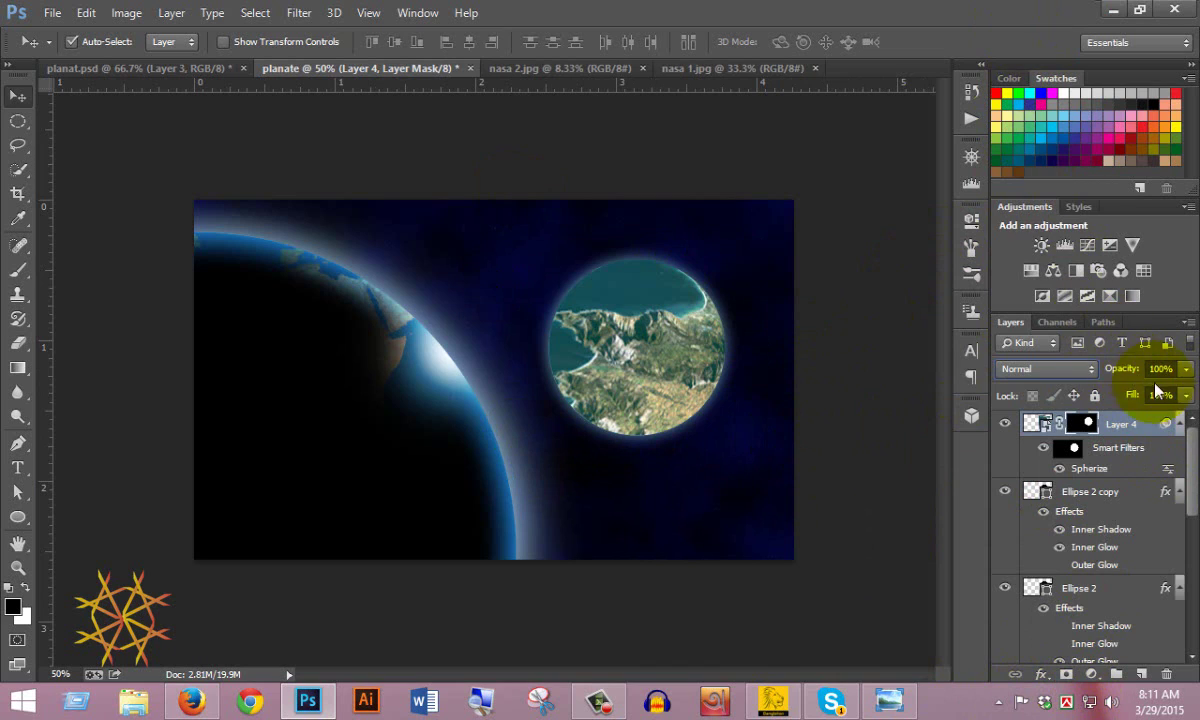
- Try Layer 4 at 13% opacity and set it back to 100%
{"action": "left_click", "coordinate": [1186, 369]}
{"action": "left_click_drag", "start_coordinate": [1183, 395], "coordinate": [1103, 414]}
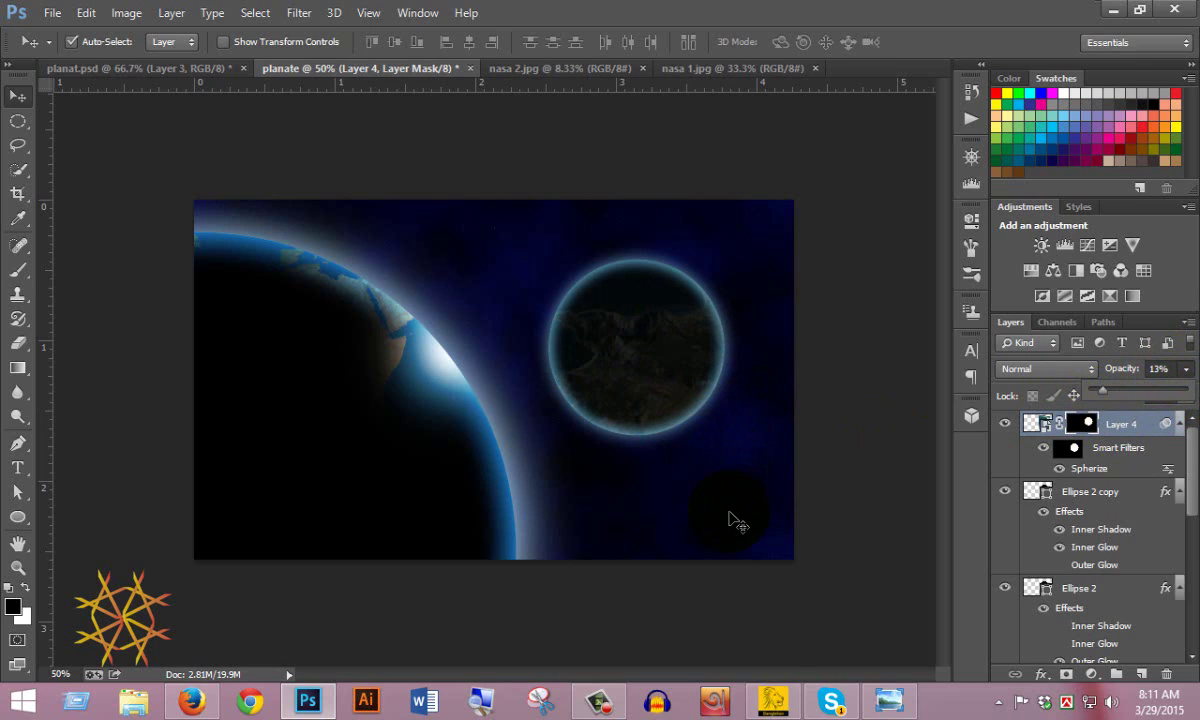
{"action": "left_click_drag", "start_coordinate": [1107, 397], "coordinate": [1182, 392]}
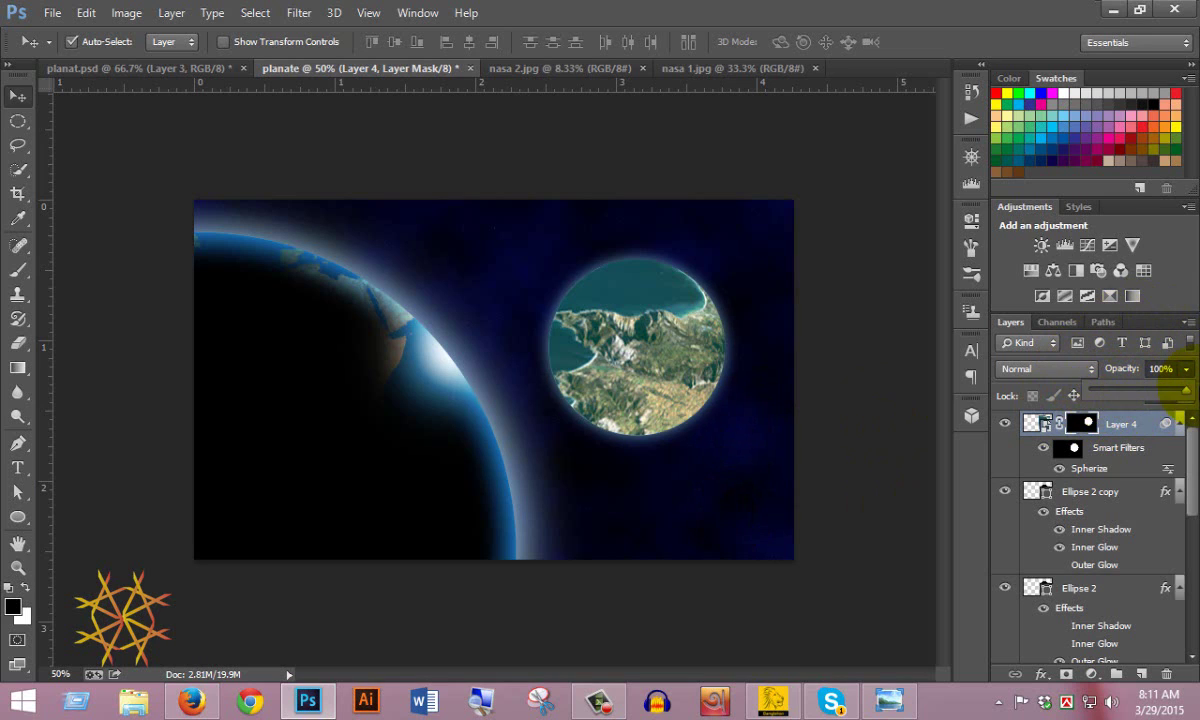
- Set Layer 4's blend mode to Overlay and briefly hide and show Ellipse 2 to check its effect
{"action": "left_click", "coordinate": [1058, 369]}
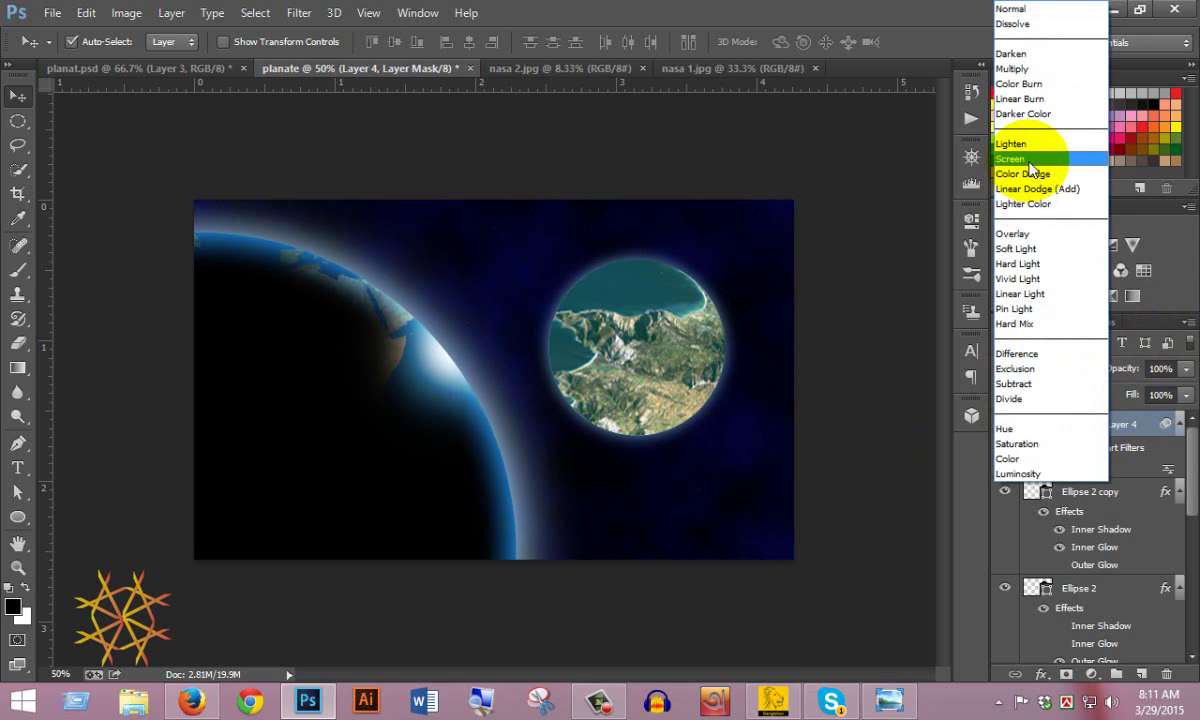
{"action": "left_click", "coordinate": [1036, 234]}
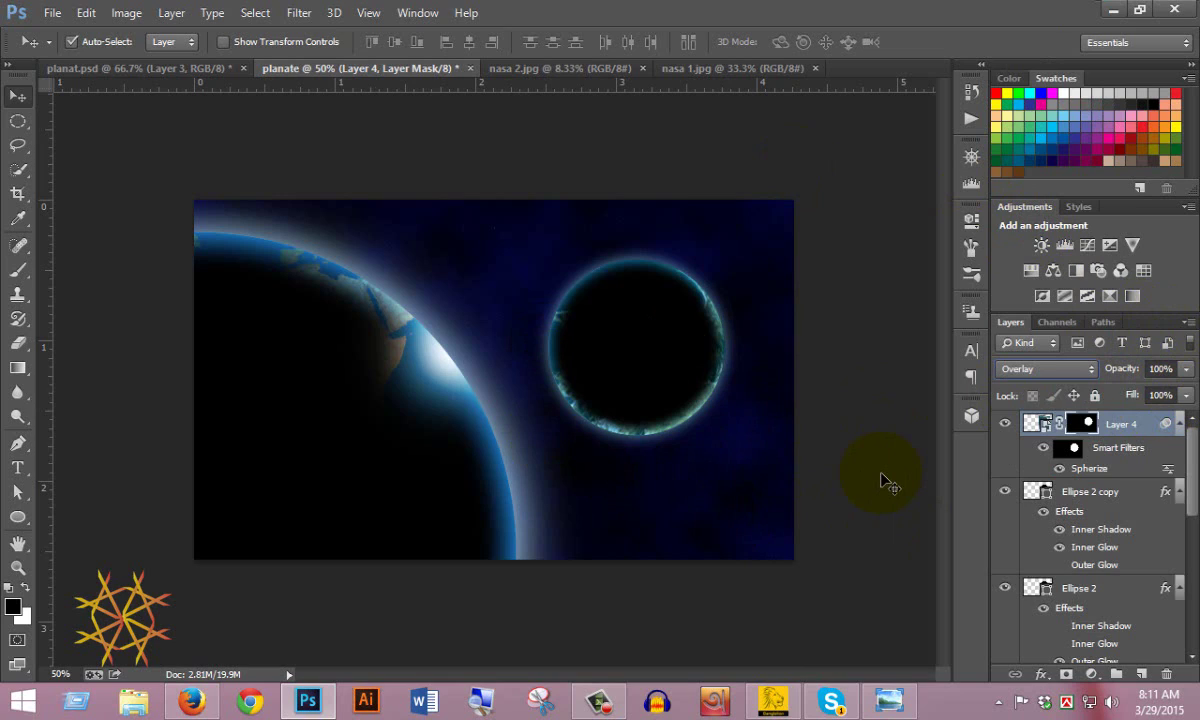
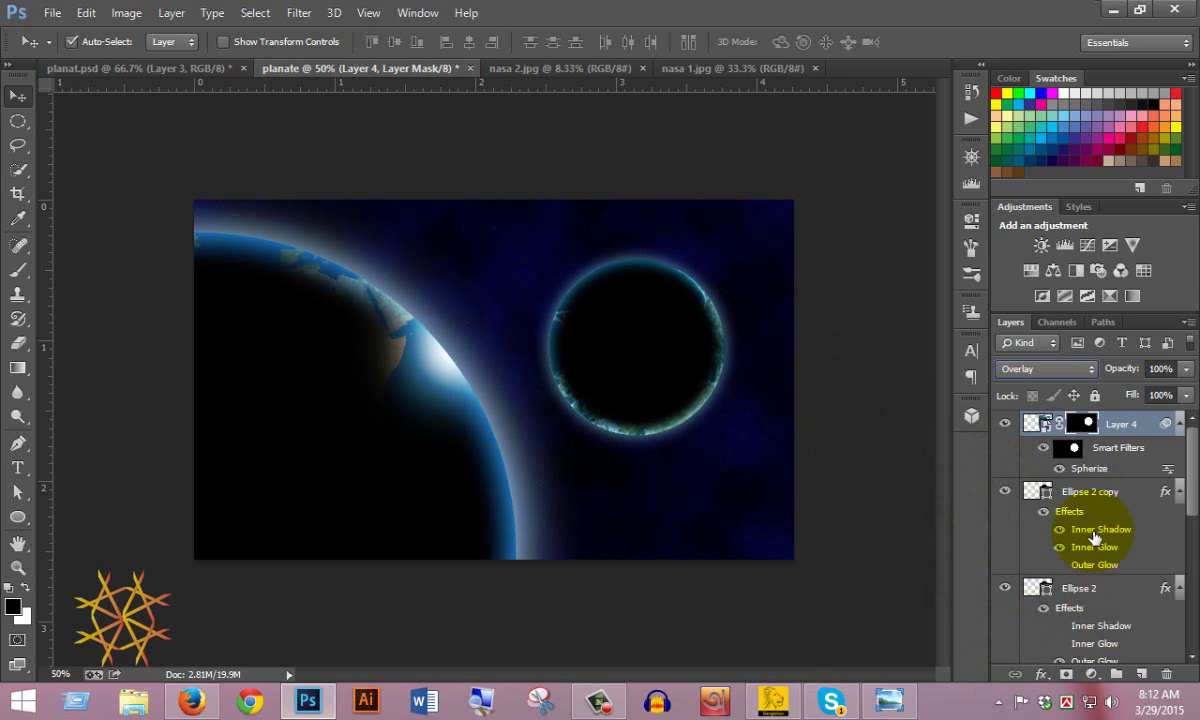
{"action": "left_click", "coordinate": [1001, 595]}
{"action": "left_click", "coordinate": [1002, 595]}
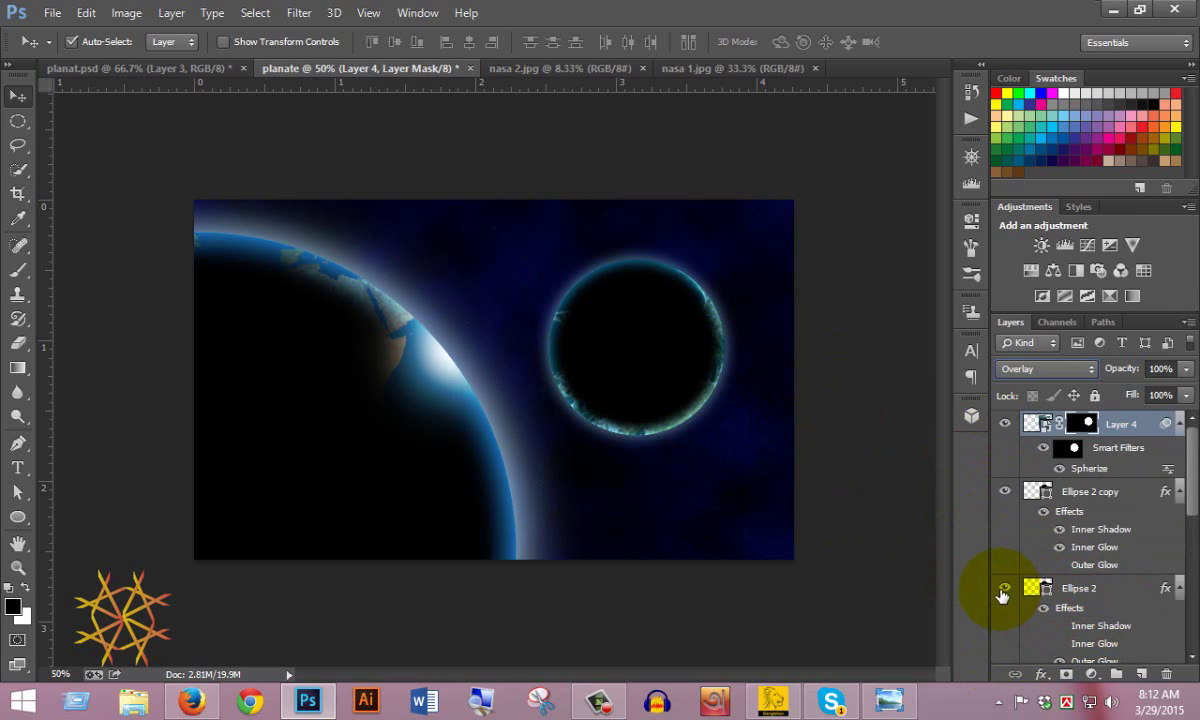
- Group Layer 4, Ellipse 2 copy and Ellipse 2, and name the group smal
{"action": "left_click", "coordinate": [1073, 587]}
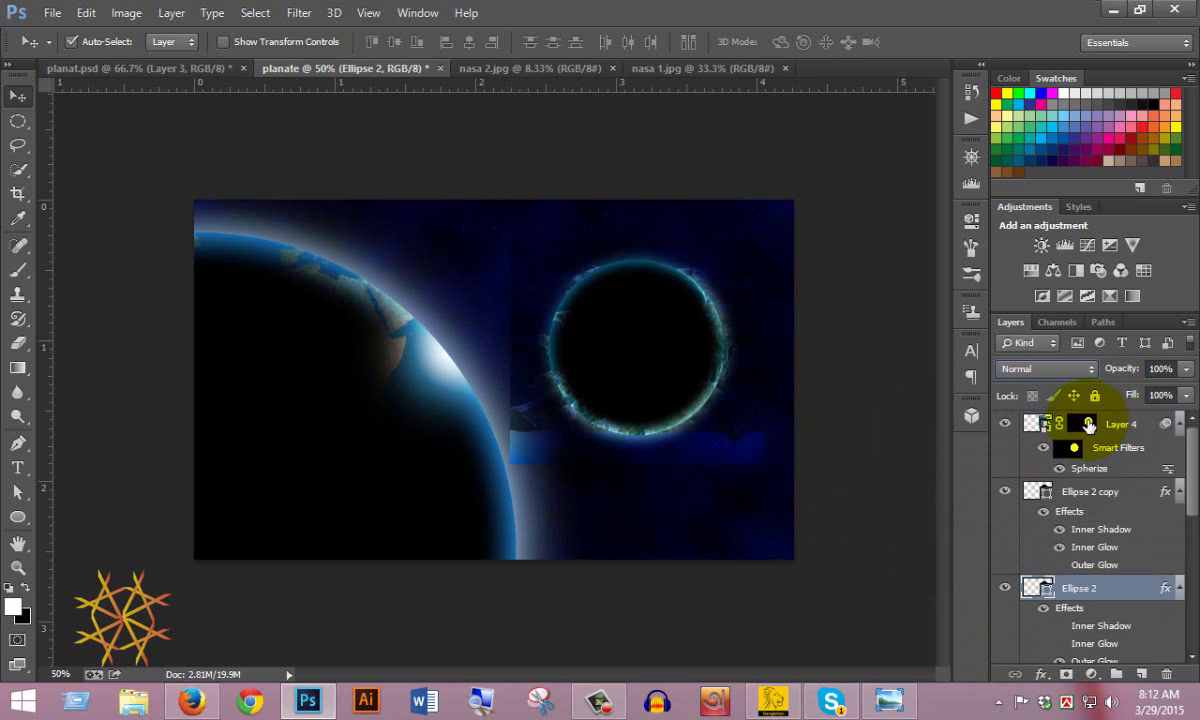
{"action": "left_click", "coordinate": [1088, 425], "text": "shift"}
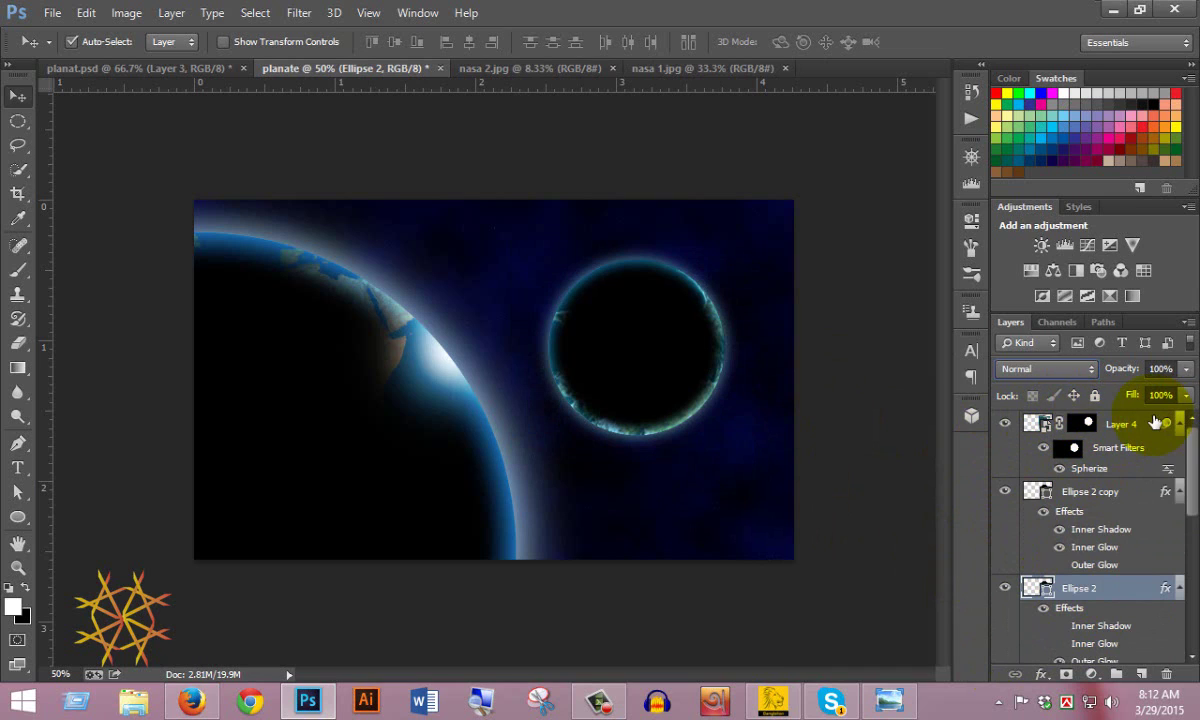
{"action": "left_click", "coordinate": [1155, 423], "text": "shift"}
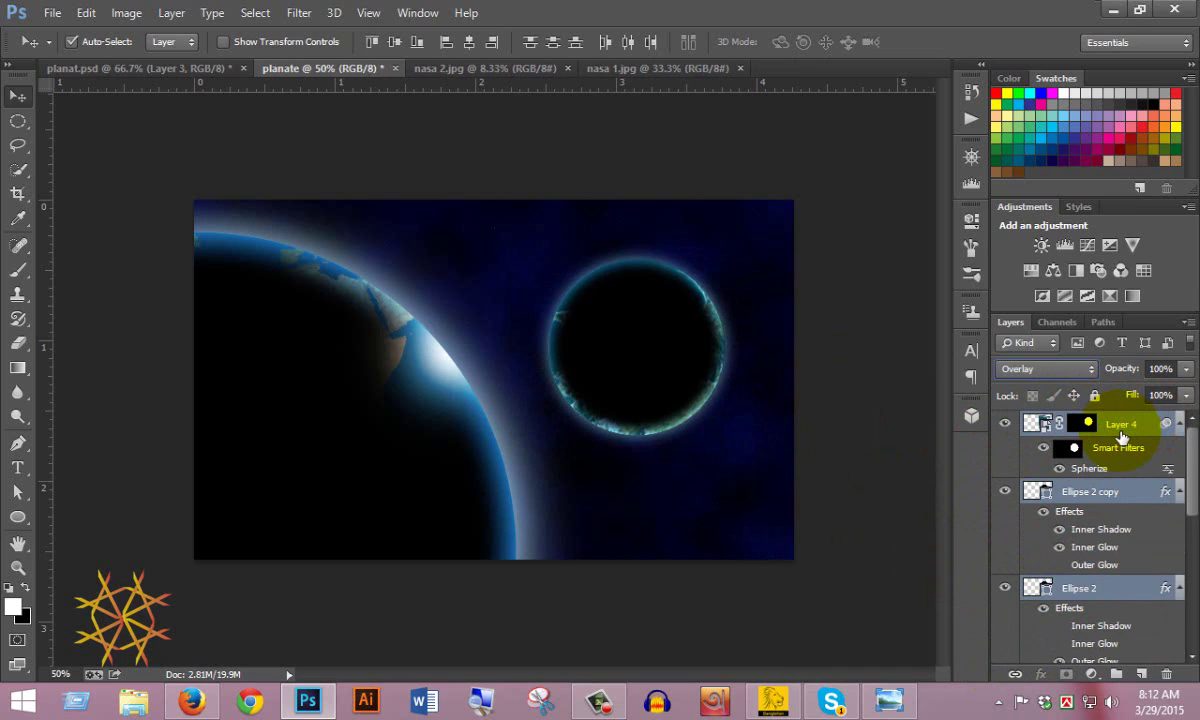
{"action": "key", "text": "ctrl+g"}
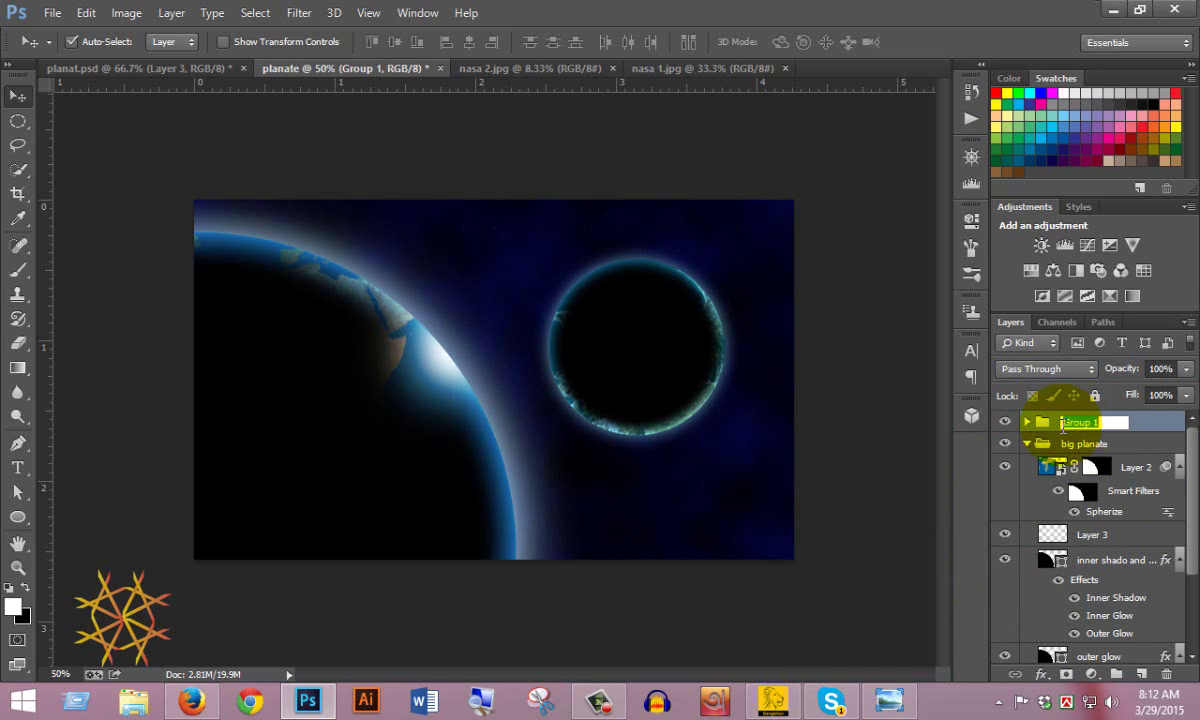
{"action": "type", "text": "smal"}
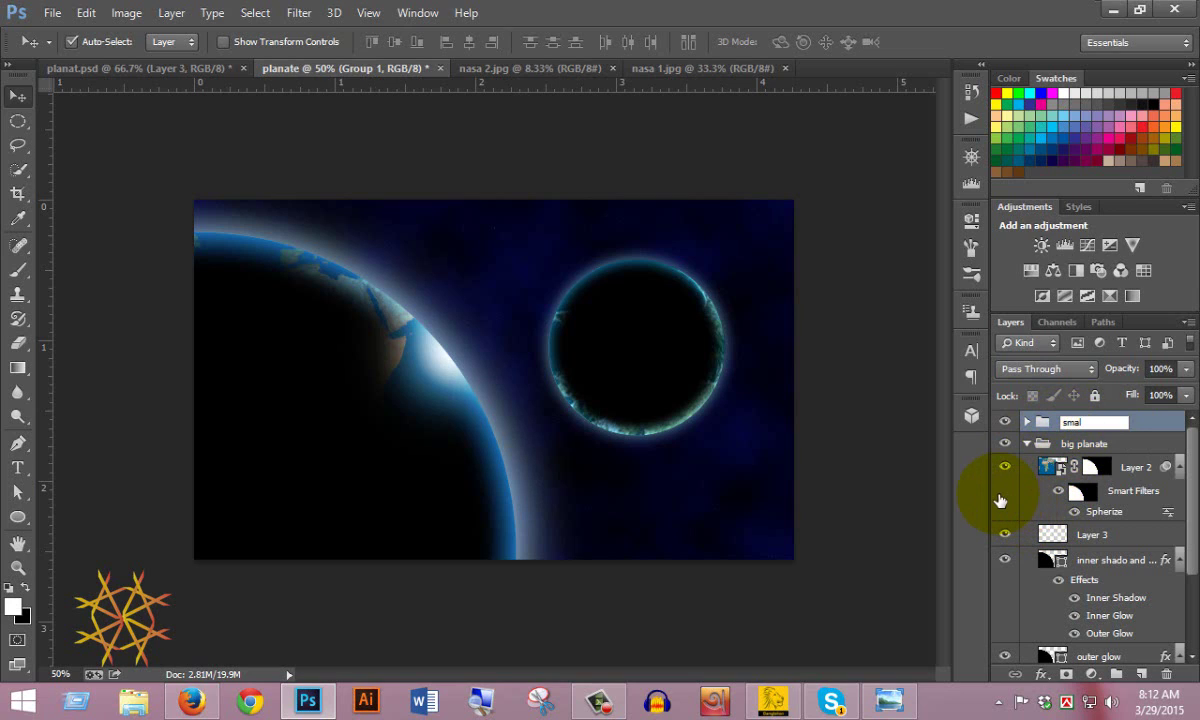
{"action": "key", "text": "Return"}
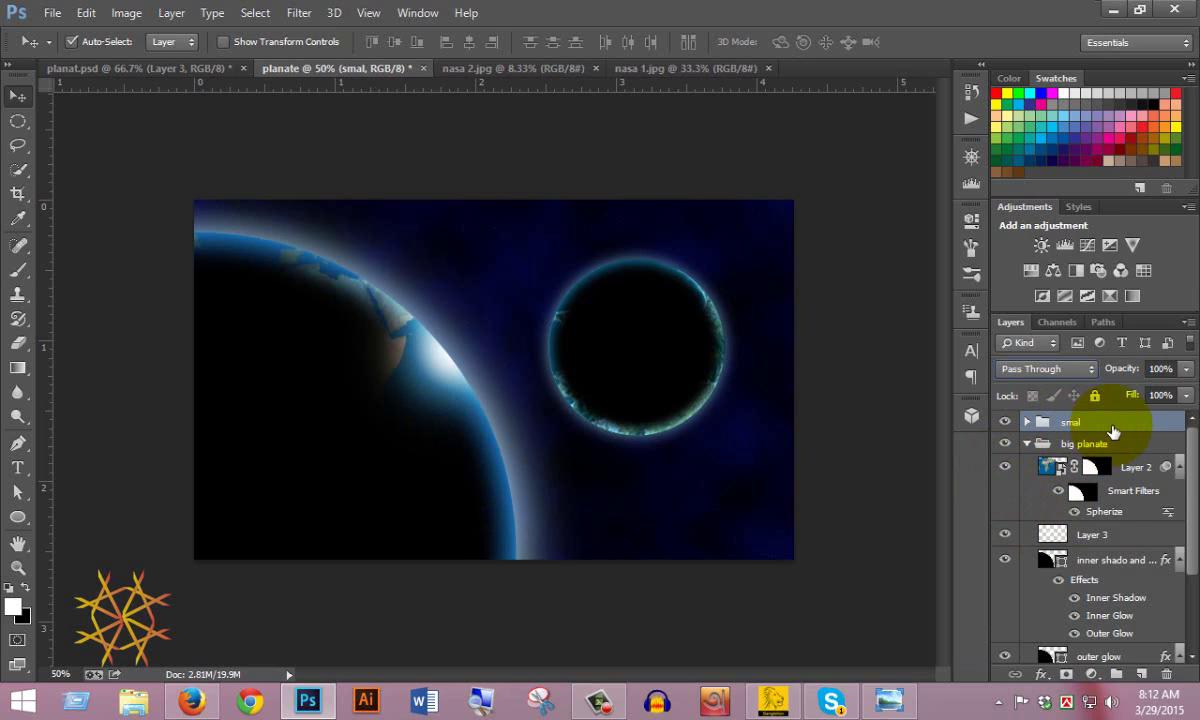
- Duplicate the smal group and hide the original
{"action": "key", "text": "ctrl+j"}
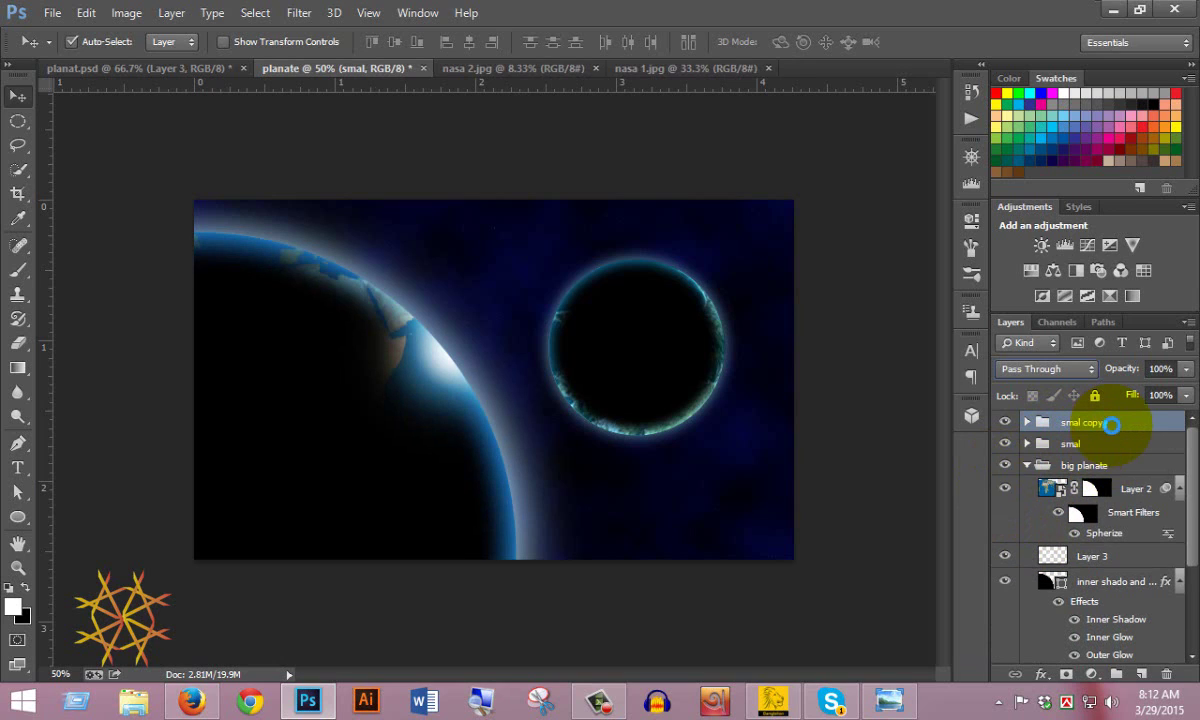
{"action": "left_click", "coordinate": [1005, 444]}
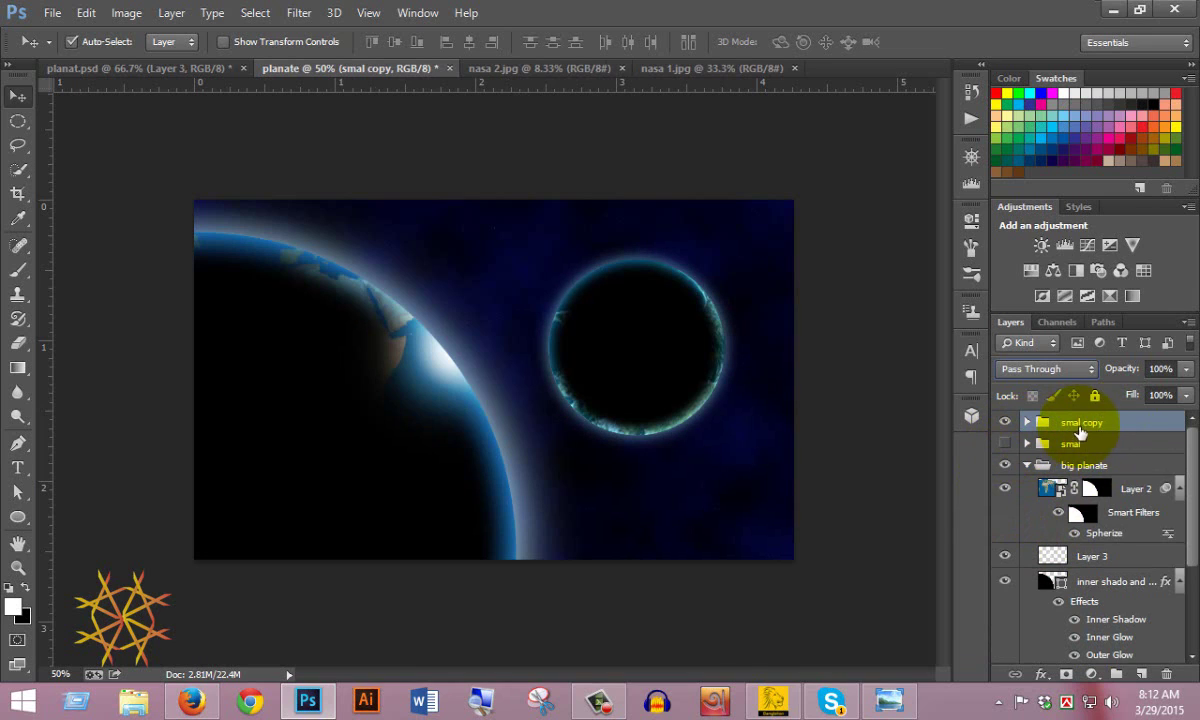
- Add a layer mask to the smal copy group and paint out the small planet's right edge with a 125 px black brush
{"action": "left_click", "coordinate": [1066, 674]}
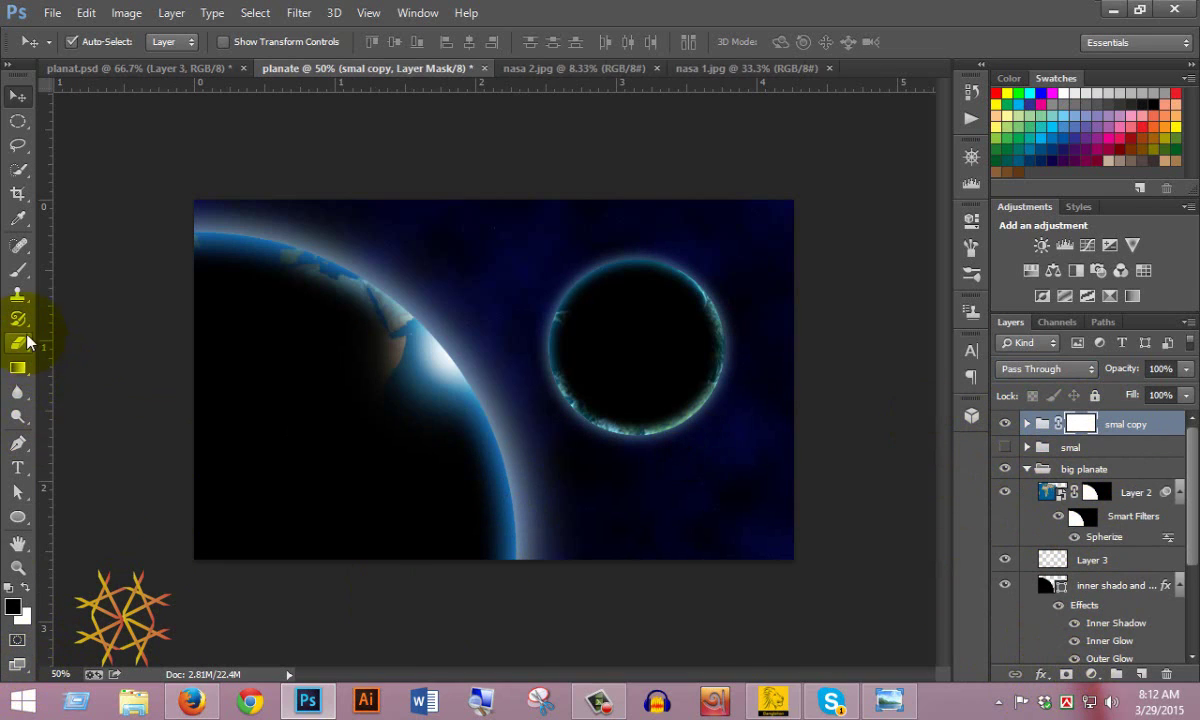
{"action": "left_click", "coordinate": [18, 270]}
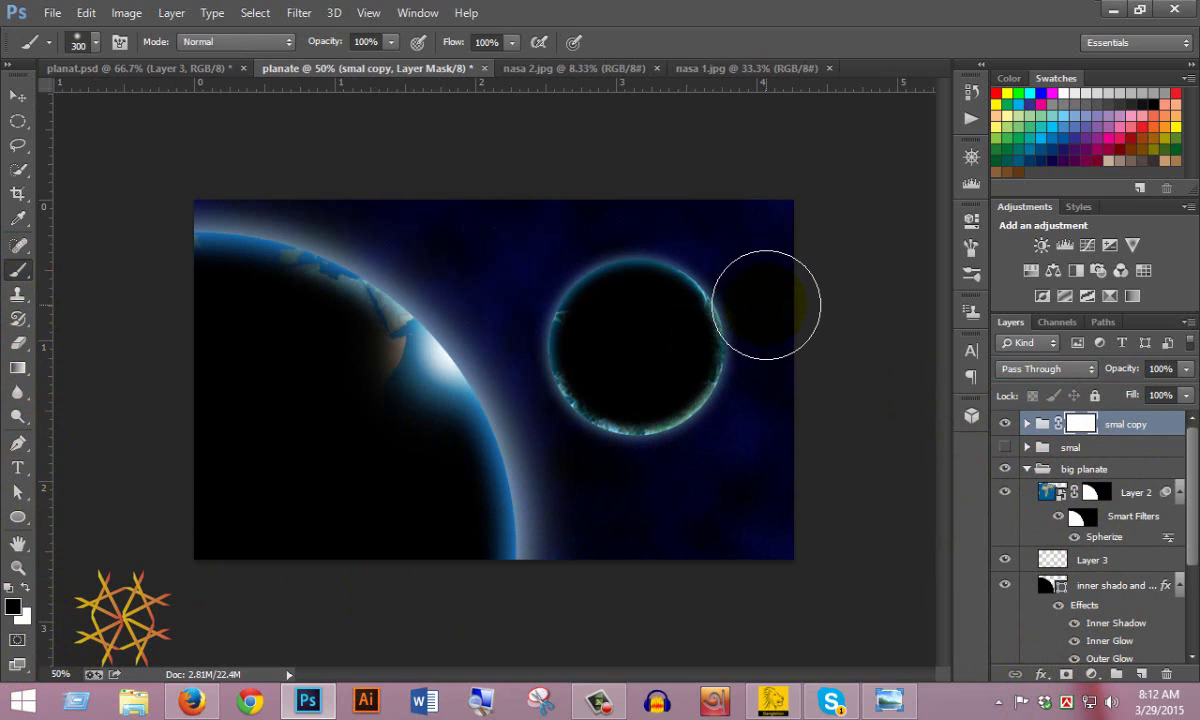
{"action": "key", "text": "bracketleft"}
{"action": "key", "text": "bracketleft"}
{"action": "key", "text": "bracketleft"}
{"action": "key", "text": "bracketleft"}
{"action": "key", "text": "bracketleft"}
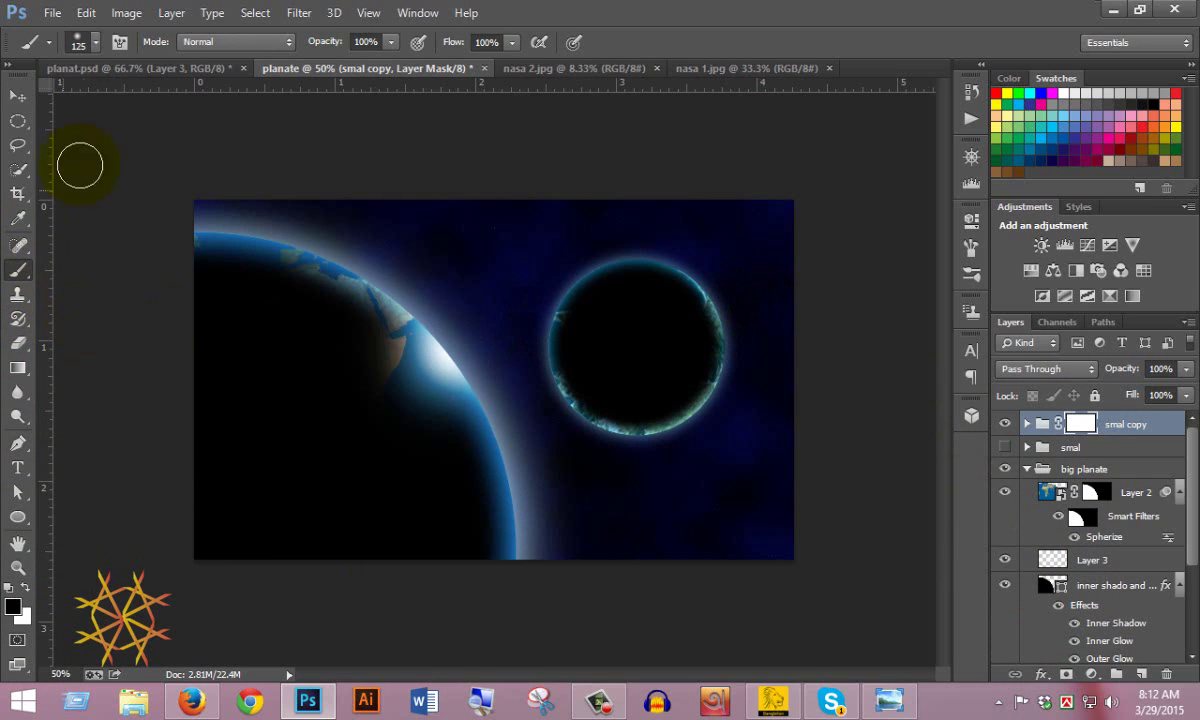
{"action": "left_click", "coordinate": [741, 326]}
{"action": "left_click_drag", "start_coordinate": [716, 329], "coordinate": [731, 323]}
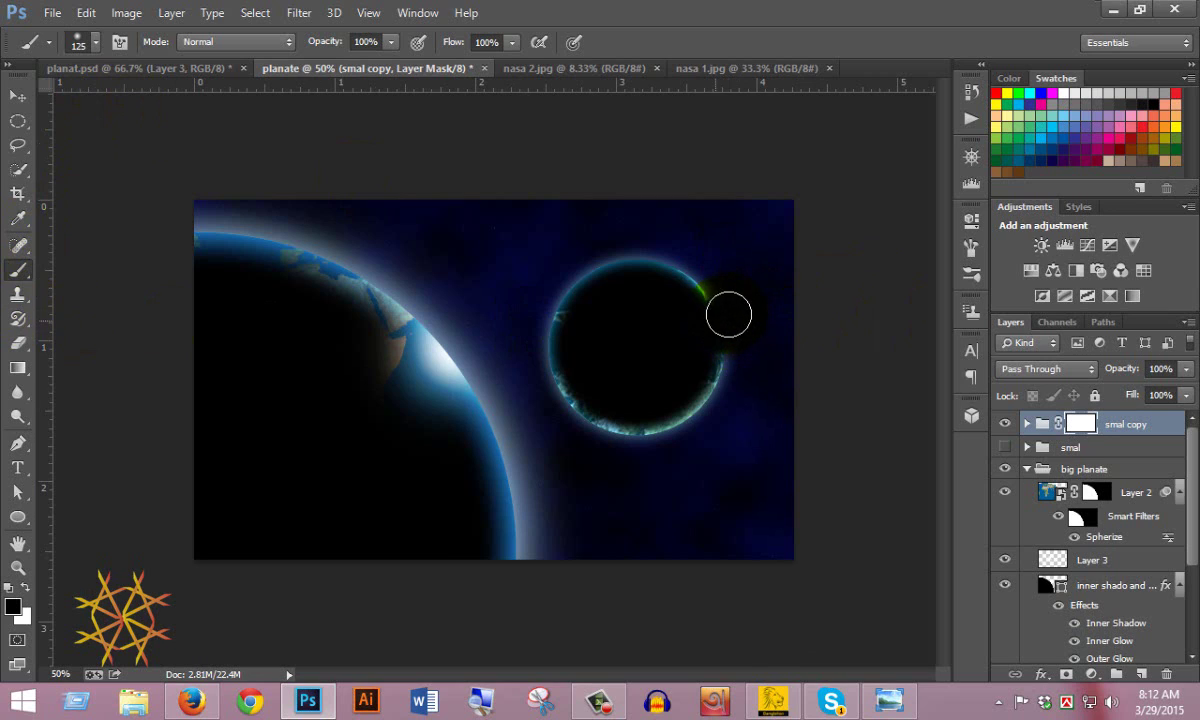
{"action": "left_click_drag", "start_coordinate": [728, 325], "coordinate": [731, 354]}
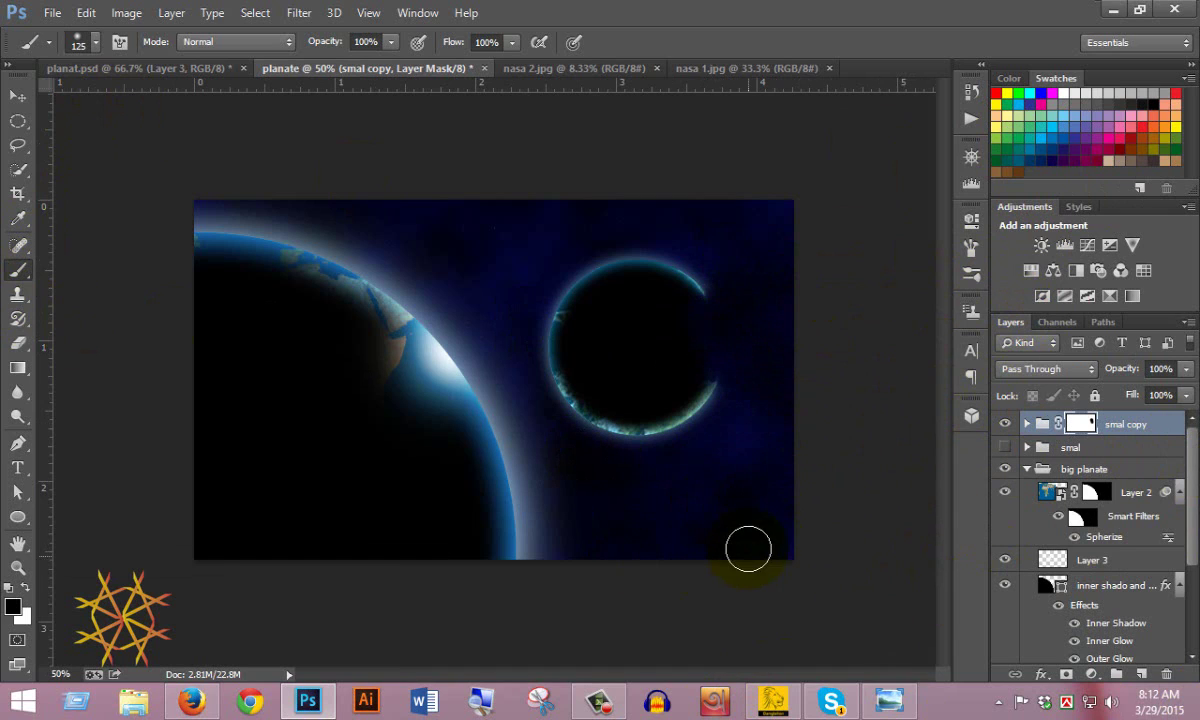
- Create a new layer above smal copy and render black and white Clouds on it
{"action": "left_click", "coordinate": [24, 587]}
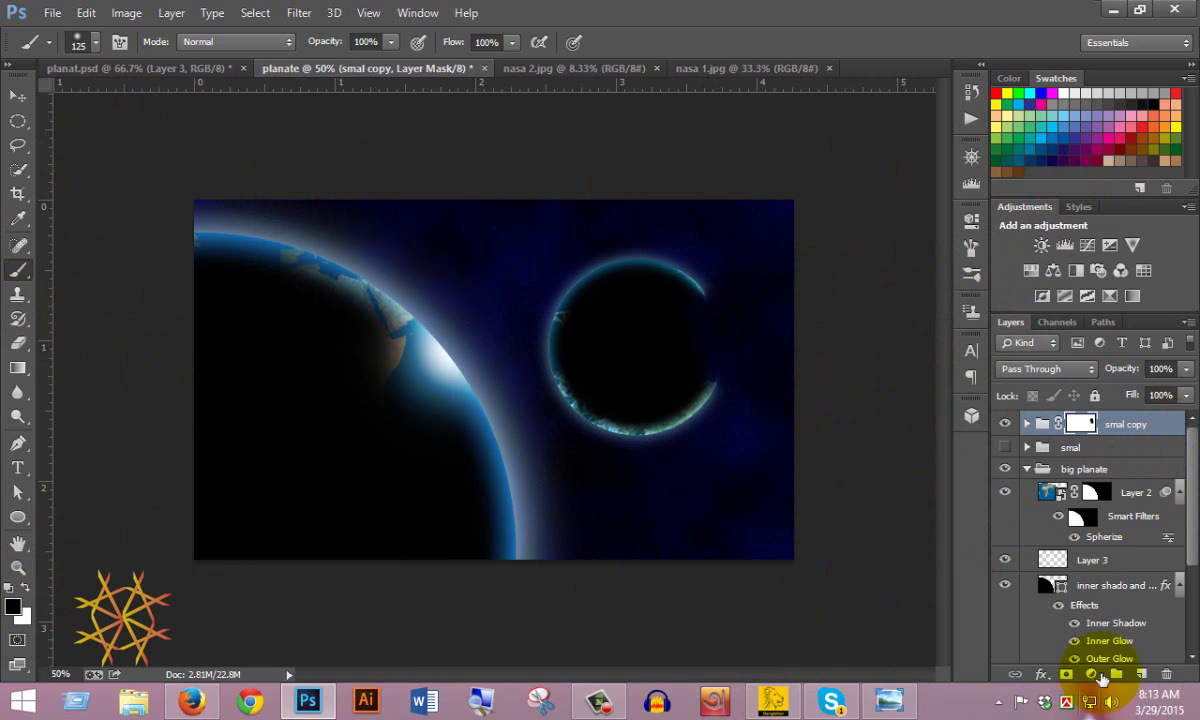
{"action": "left_click", "coordinate": [1141, 670]}
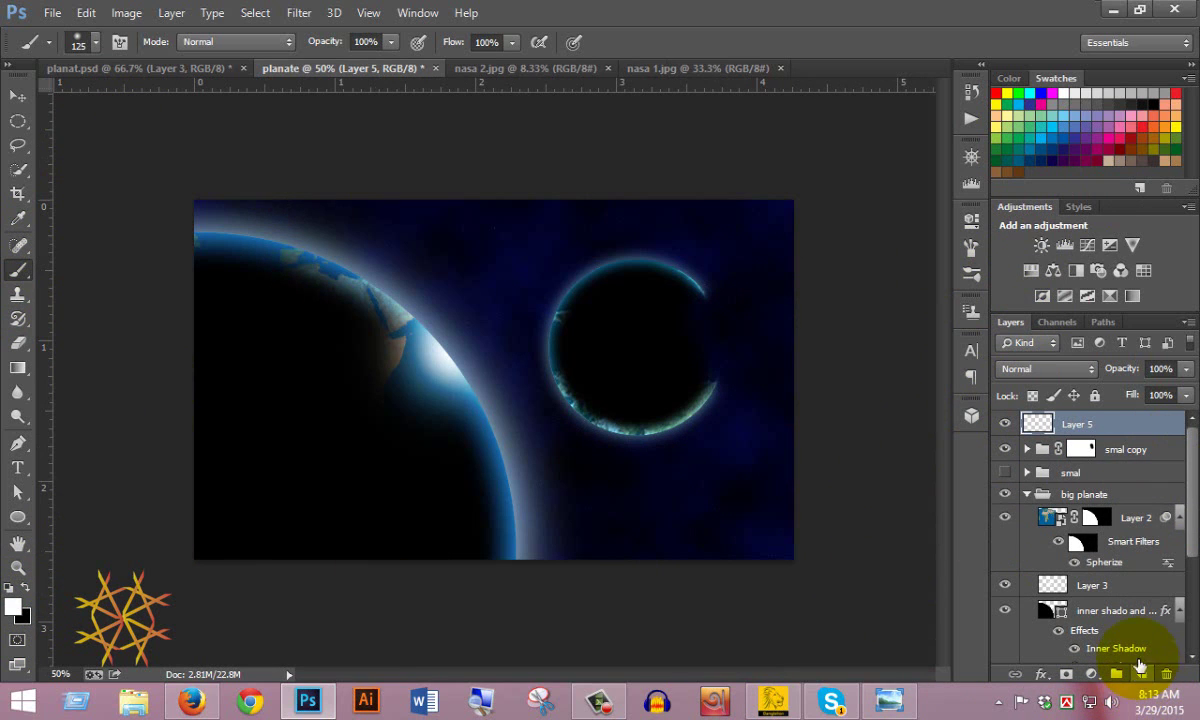
{"action": "left_click", "coordinate": [310, 18]}
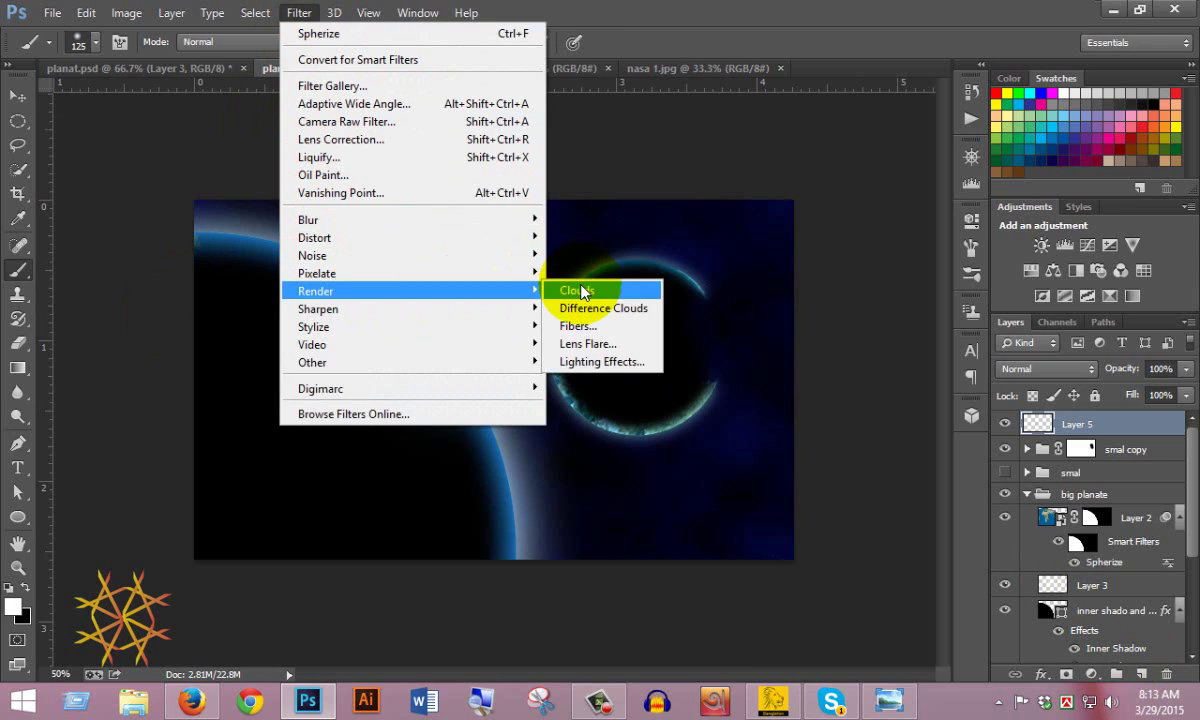
{"action": "left_click", "coordinate": [600, 286]}
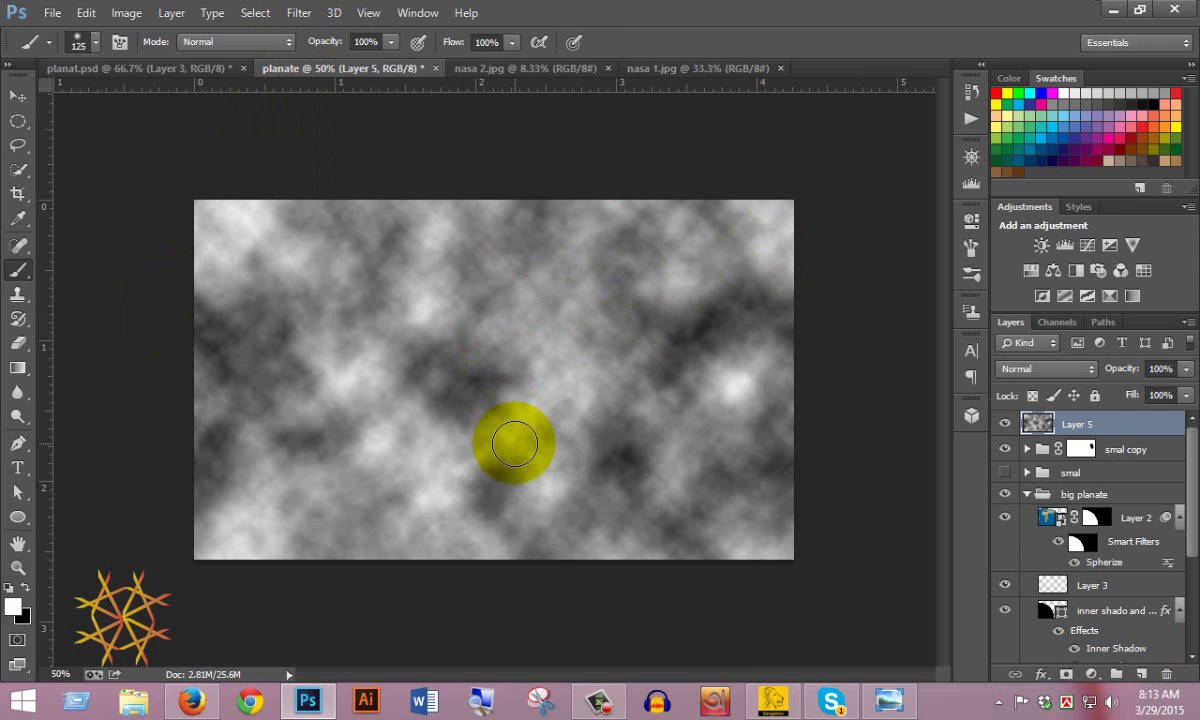
- Apply the Twirl filter to the clouds on Layer 5 with an angle of -837°
{"action": "left_click", "coordinate": [303, 17]}
{"action": "mouse_move", "coordinate": [356, 259]}
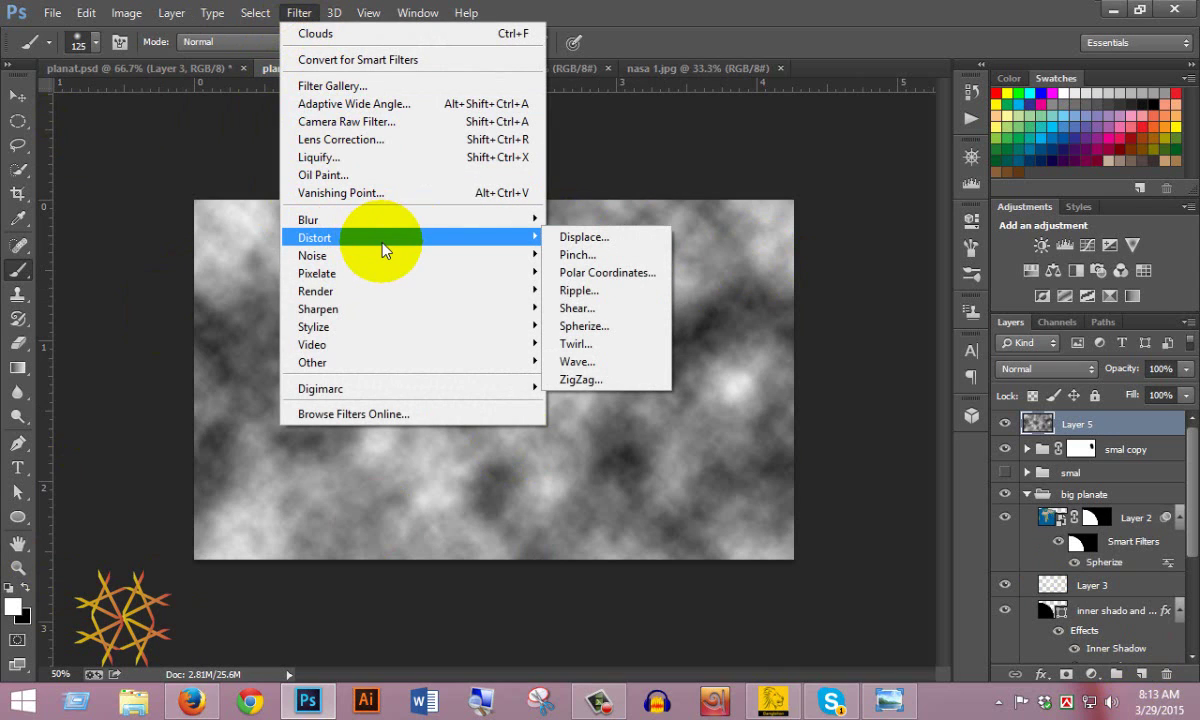
{"action": "left_click", "coordinate": [613, 345]}
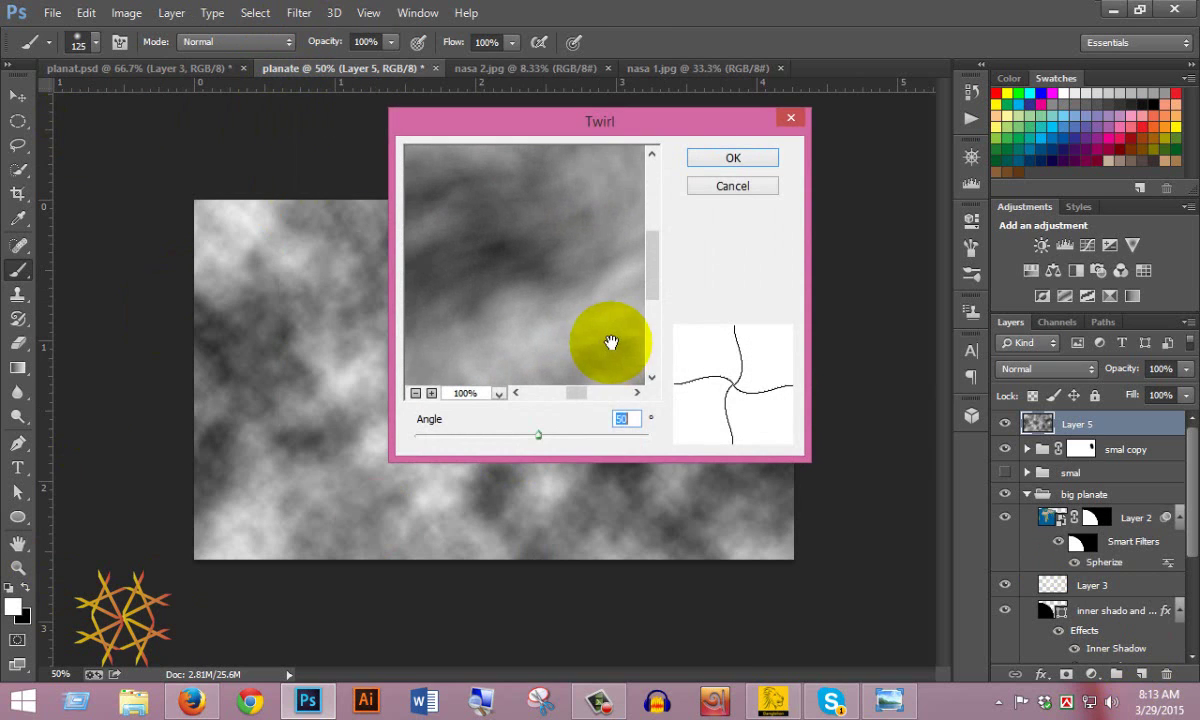
{"action": "left_click_drag", "start_coordinate": [539, 436], "coordinate": [448, 462]}
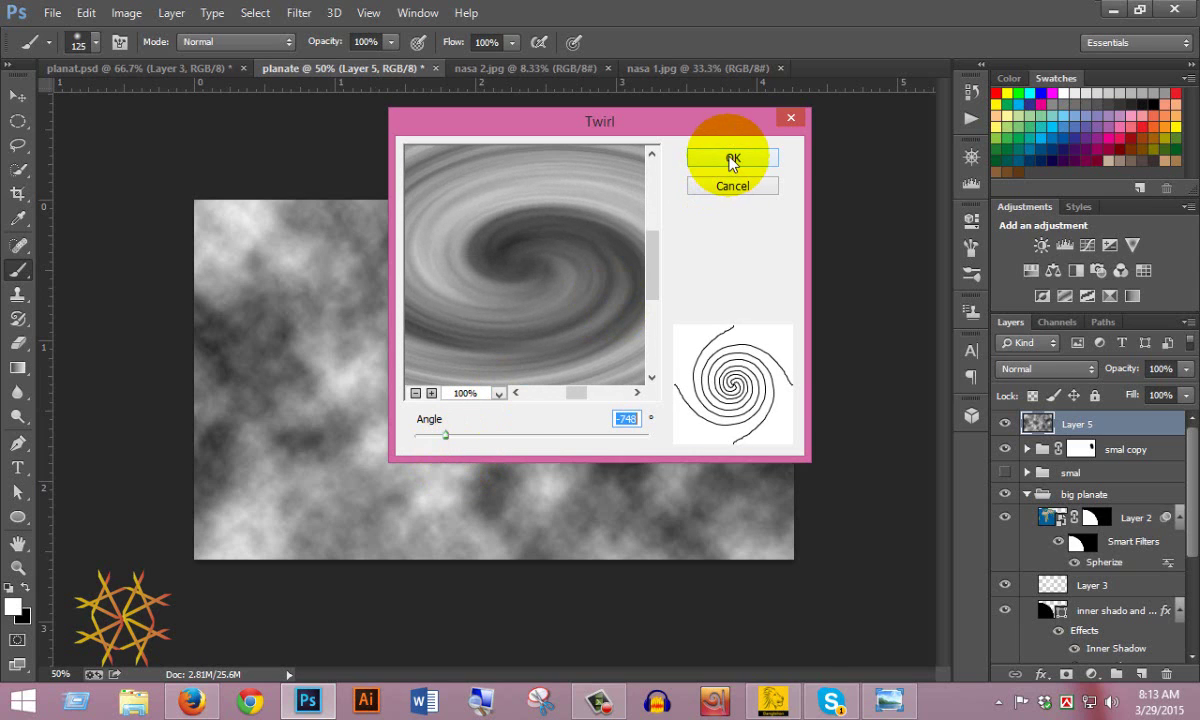
{"action": "left_click_drag", "start_coordinate": [446, 436], "coordinate": [435, 437]}
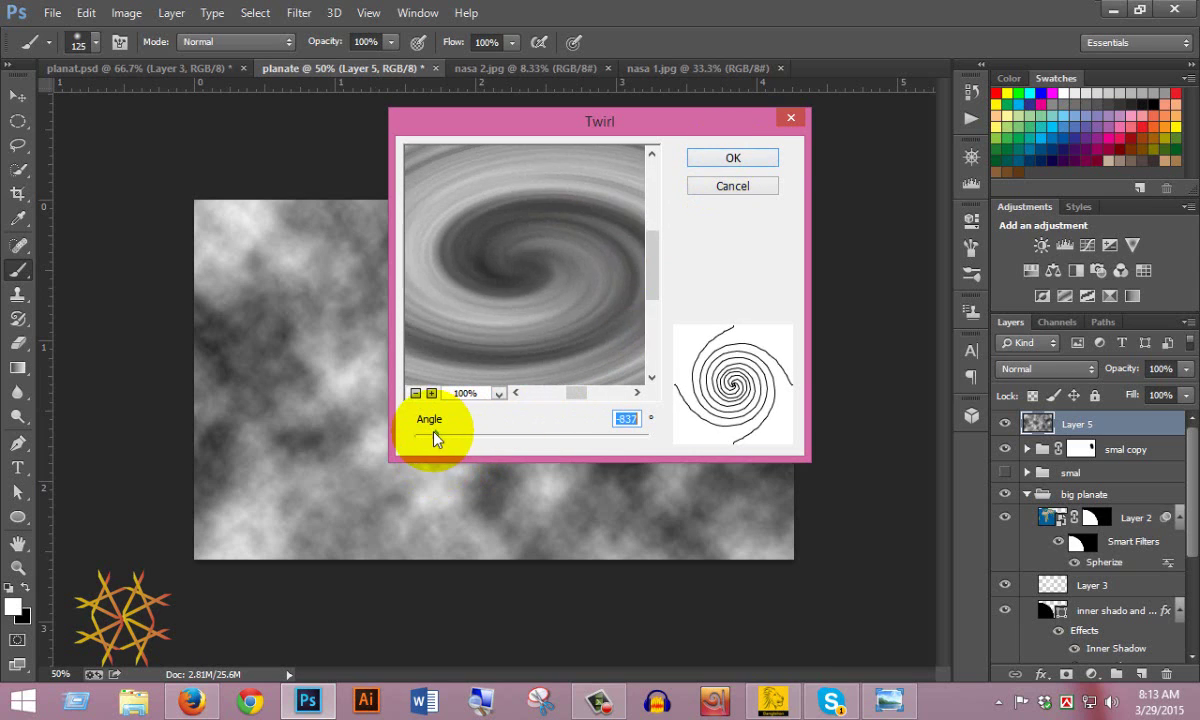
{"action": "left_click", "coordinate": [416, 394]}
{"action": "left_click", "coordinate": [416, 394]}
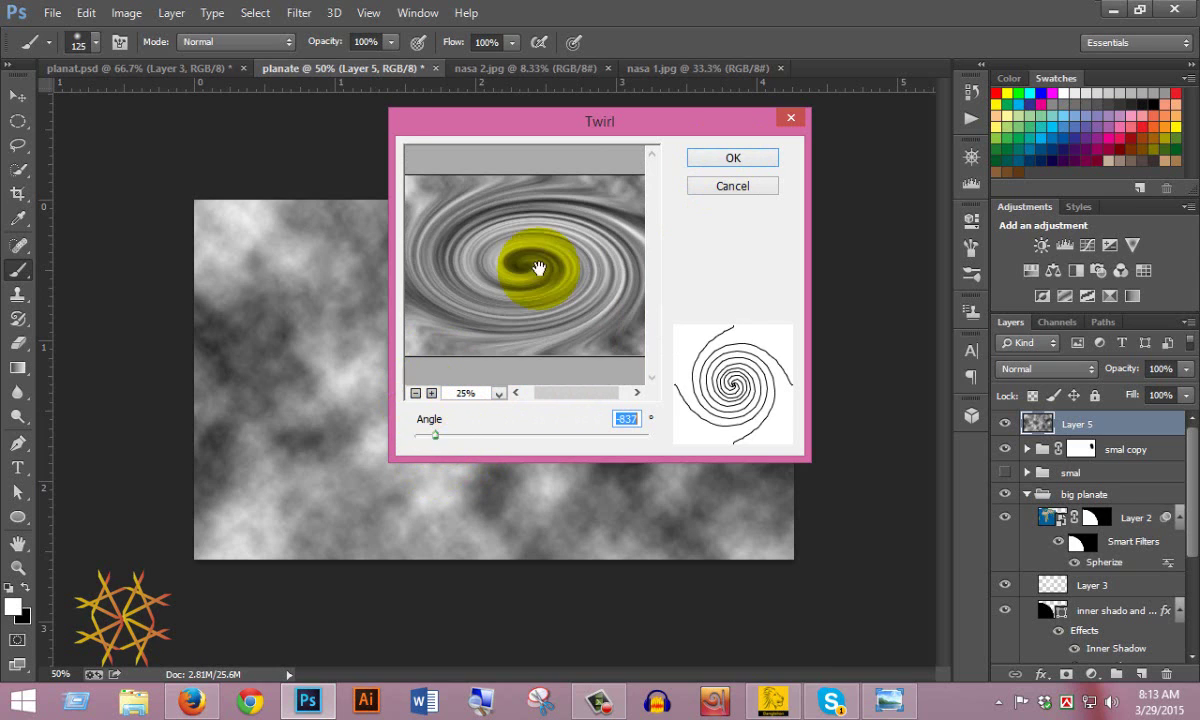
{"action": "left_click", "coordinate": [735, 160]}
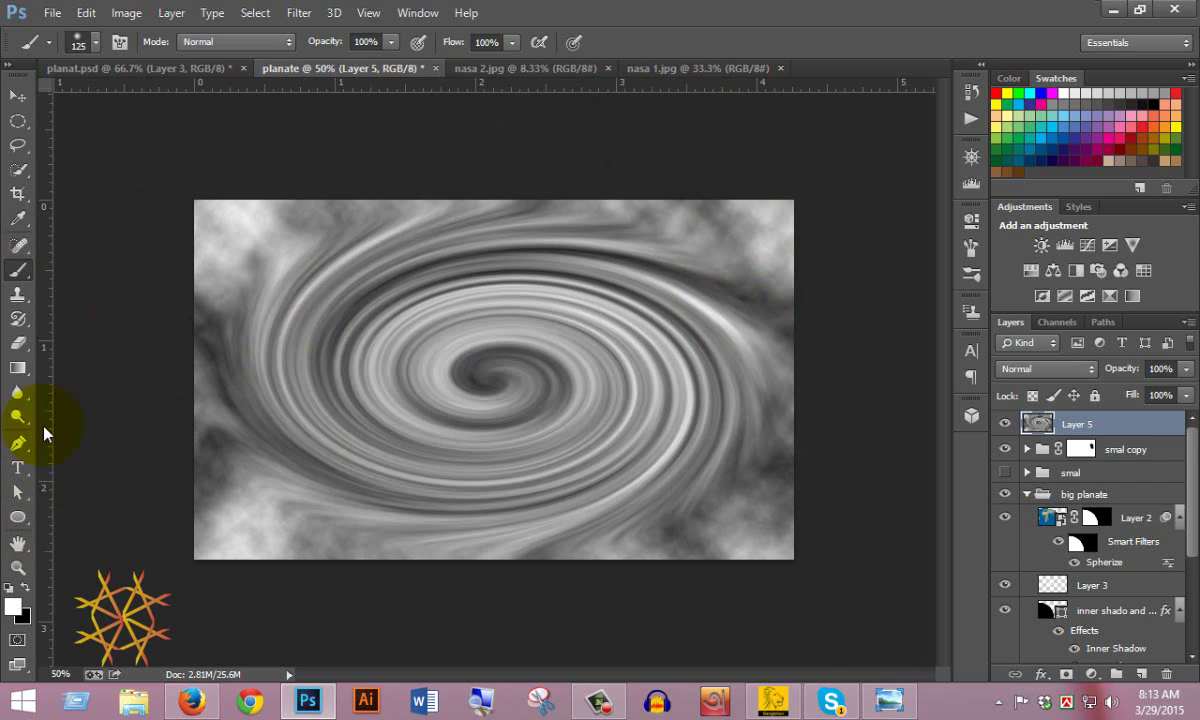
- Make an elliptical selection with the Elliptical Marquee tool and centre it over the twirled clouds on Layer 5
{"action": "left_click", "coordinate": [18, 121]}
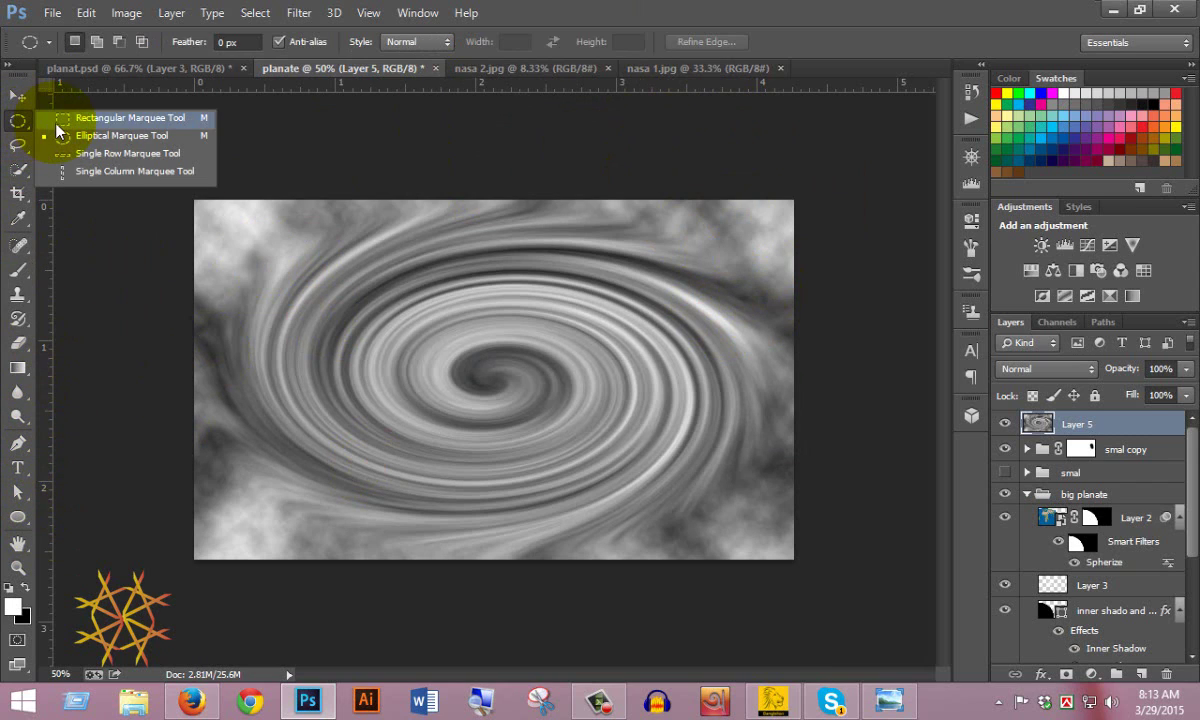
{"action": "left_click", "coordinate": [145, 135]}
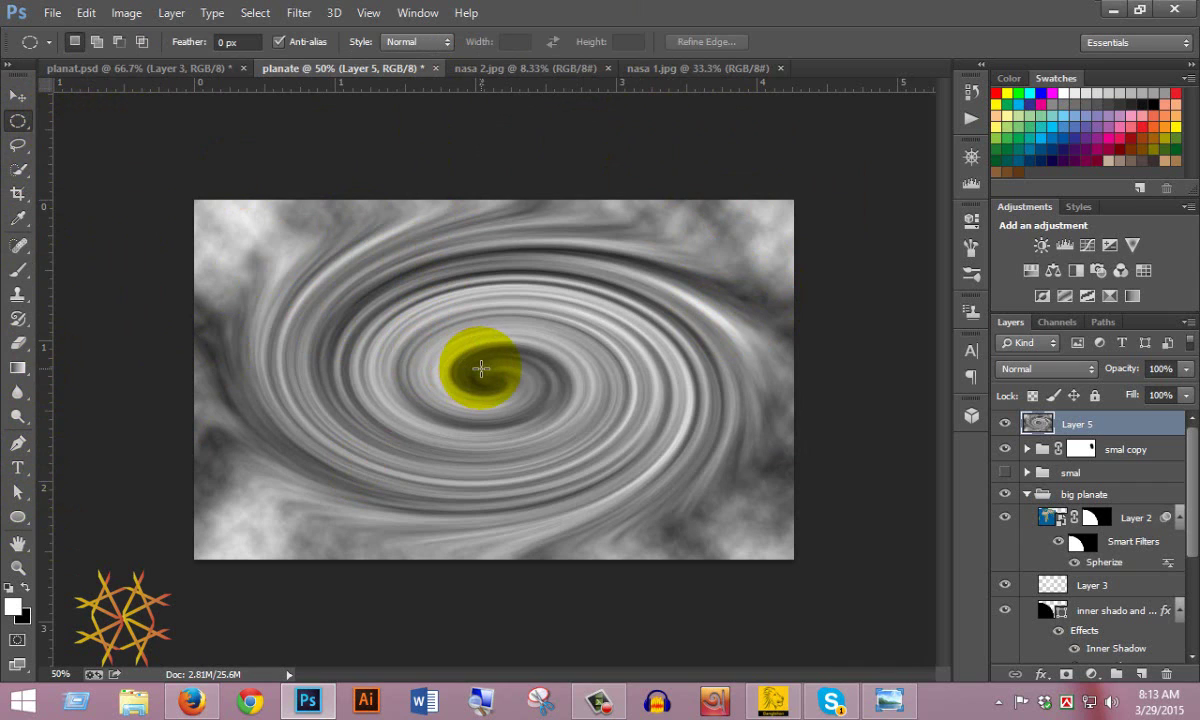
{"action": "left_click_drag", "start_coordinate": [486, 372], "coordinate": [708, 485]}
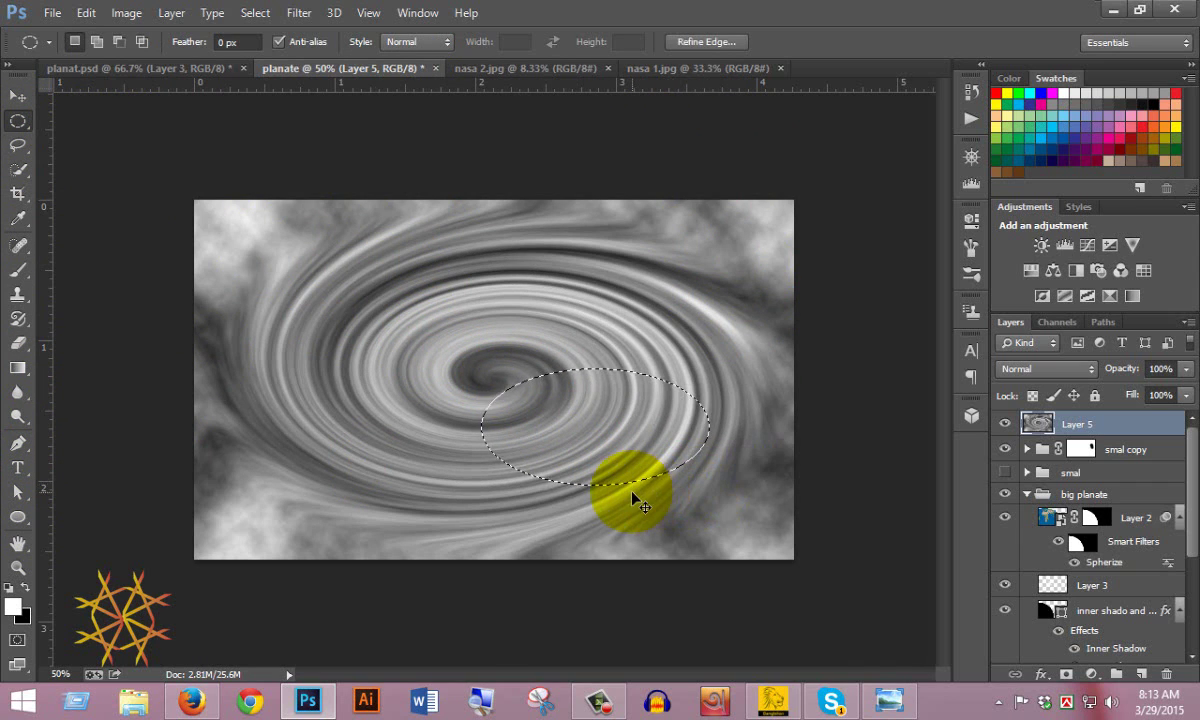
{"action": "left_click_drag", "start_coordinate": [476, 358], "coordinate": [736, 520]}
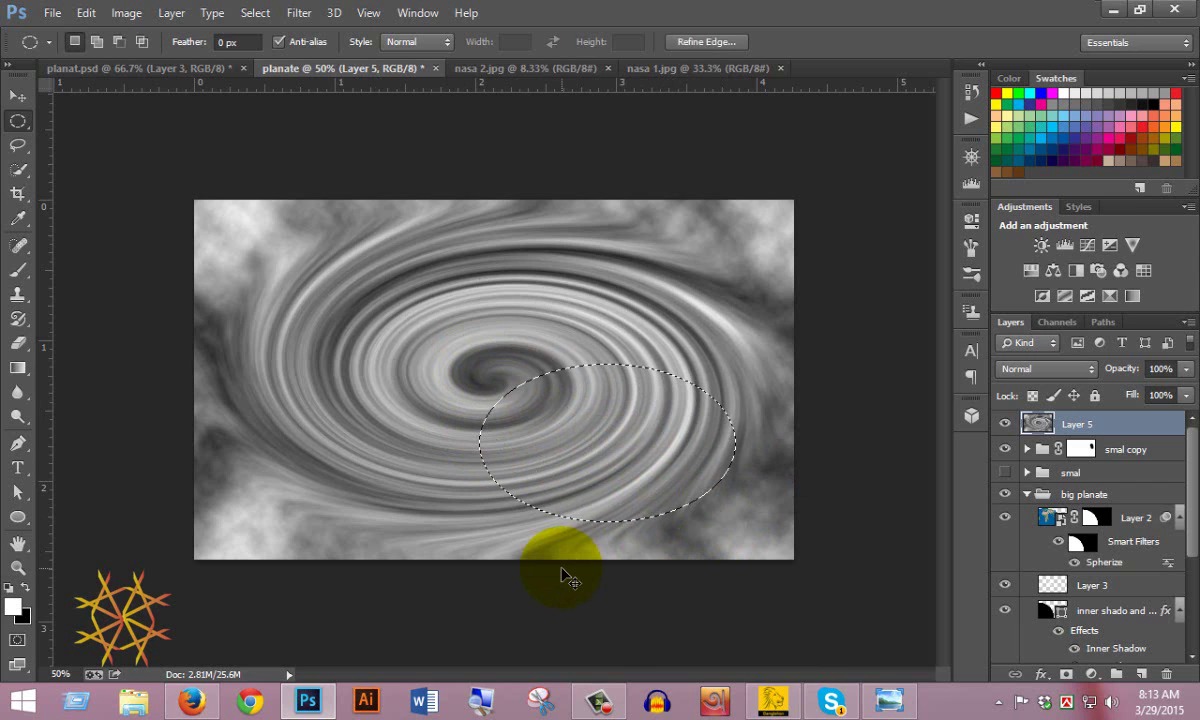
{"action": "left_click", "coordinate": [563, 575]}
{"action": "left_click_drag", "start_coordinate": [469, 363], "coordinate": [767, 450]}
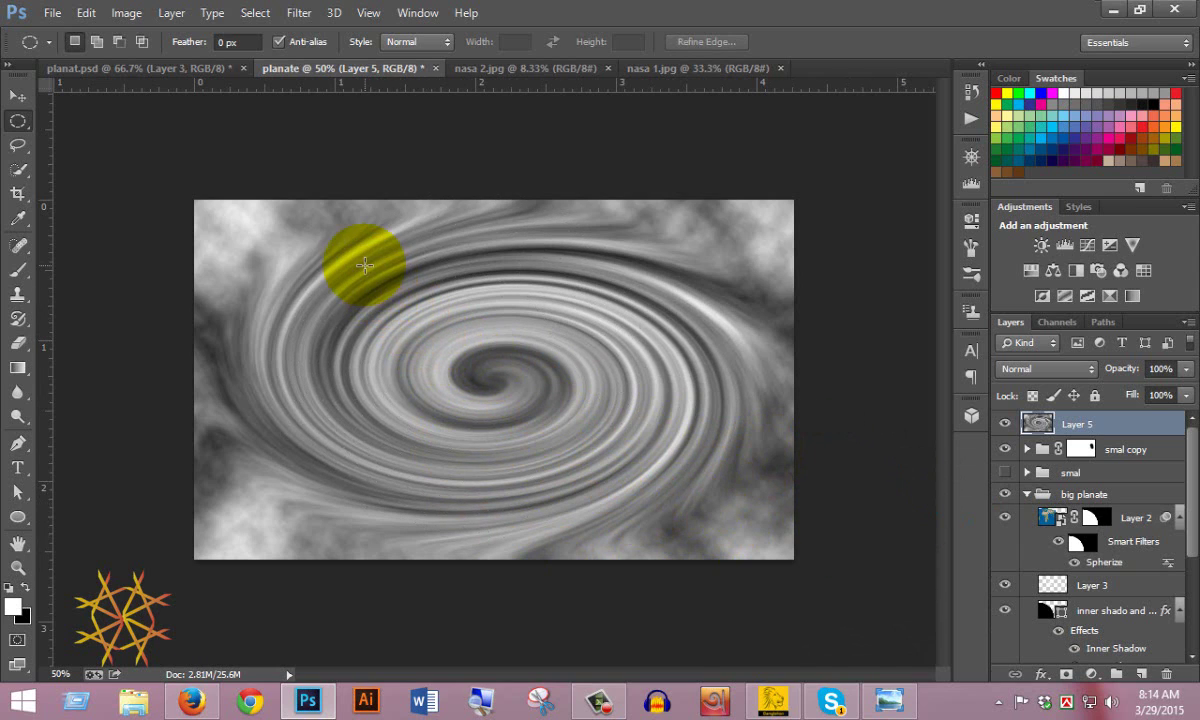
{"action": "left_click_drag", "start_coordinate": [372, 268], "coordinate": [752, 552]}
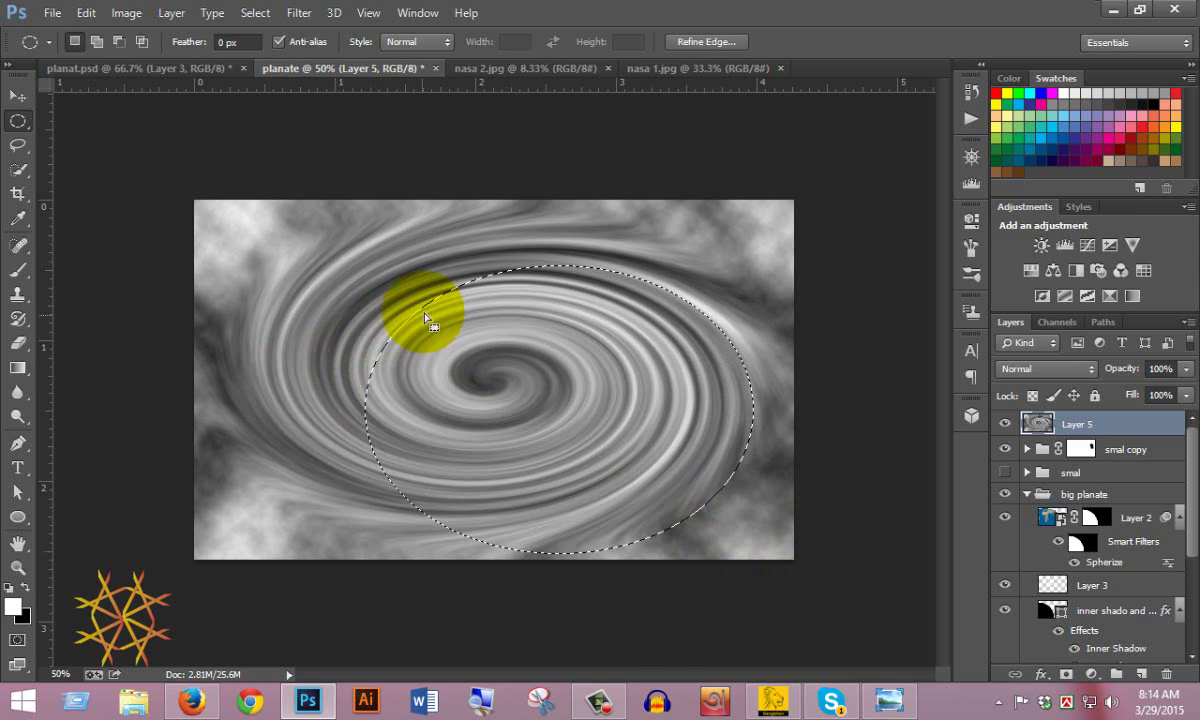
{"action": "left_click_drag", "start_coordinate": [427, 310], "coordinate": [357, 280]}
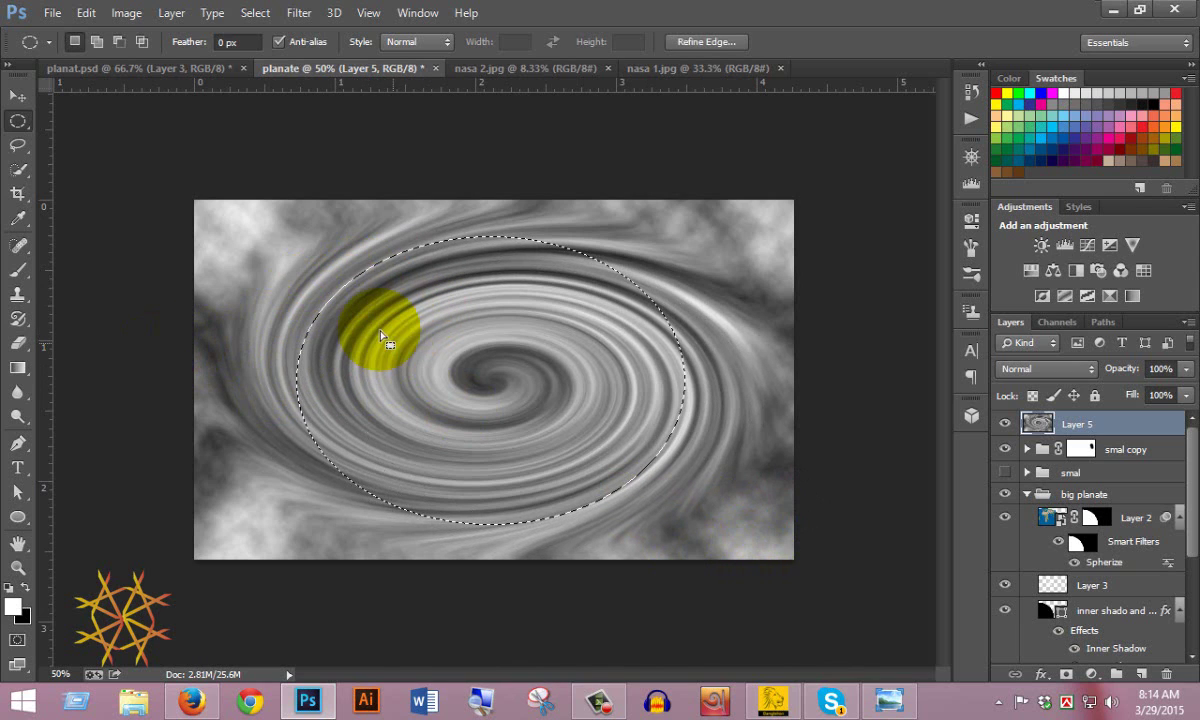
- Feather the elliptical selection with a radius of 40 pixels
{"action": "left_click", "coordinate": [254, 14]}
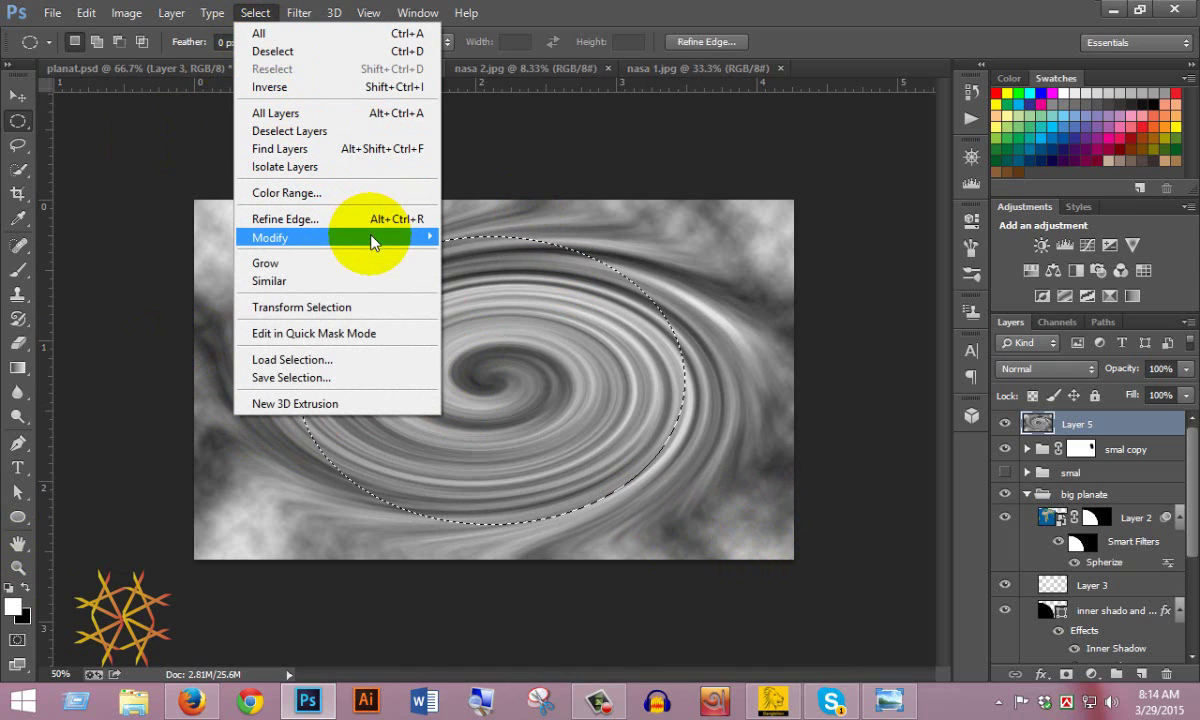
{"action": "mouse_move", "coordinate": [372, 240]}
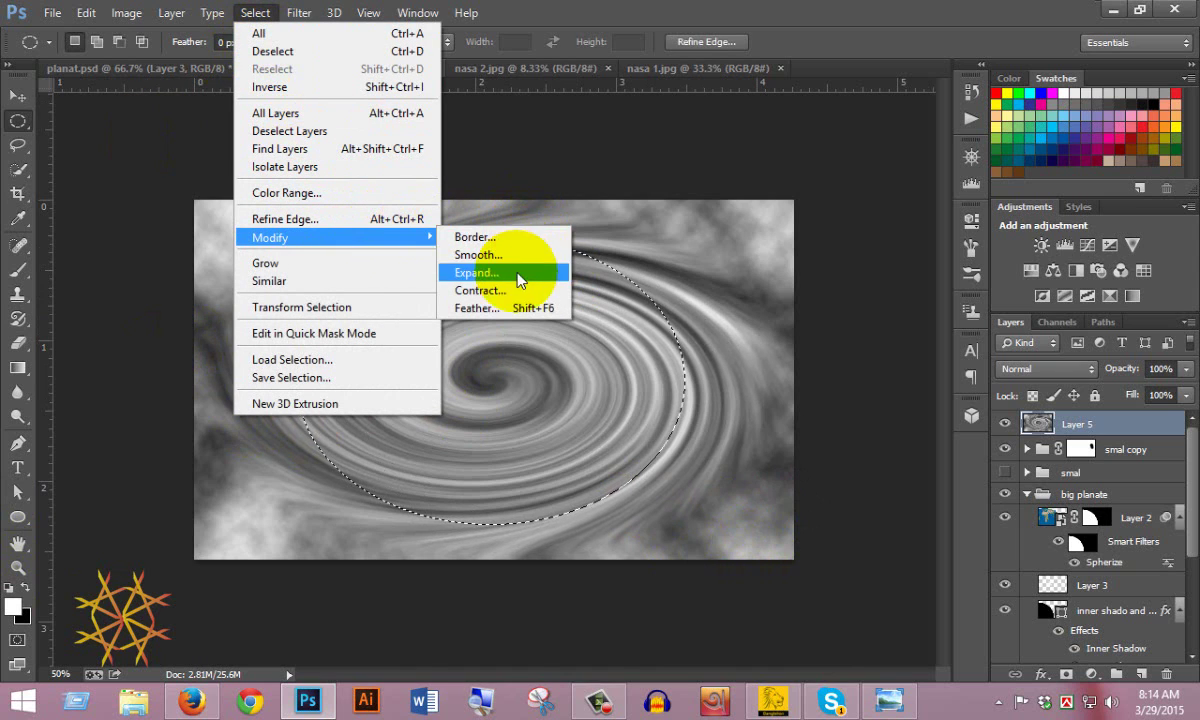
{"action": "left_click", "coordinate": [512, 306]}
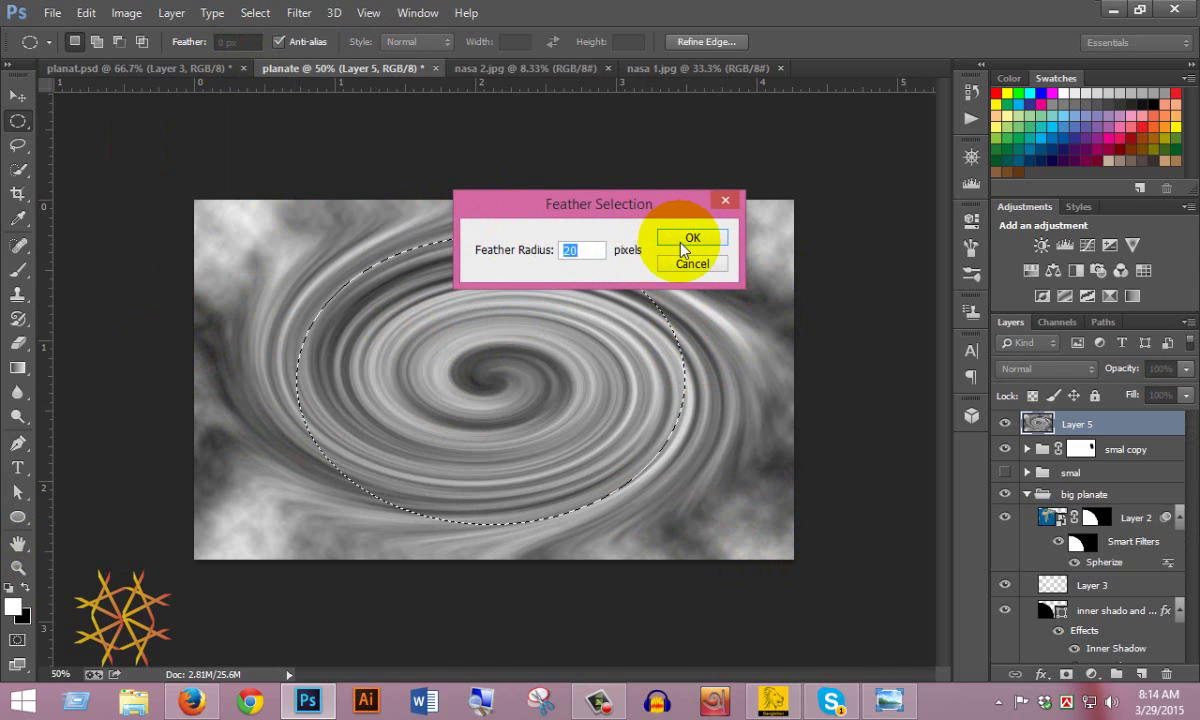
{"action": "type", "text": "4"}
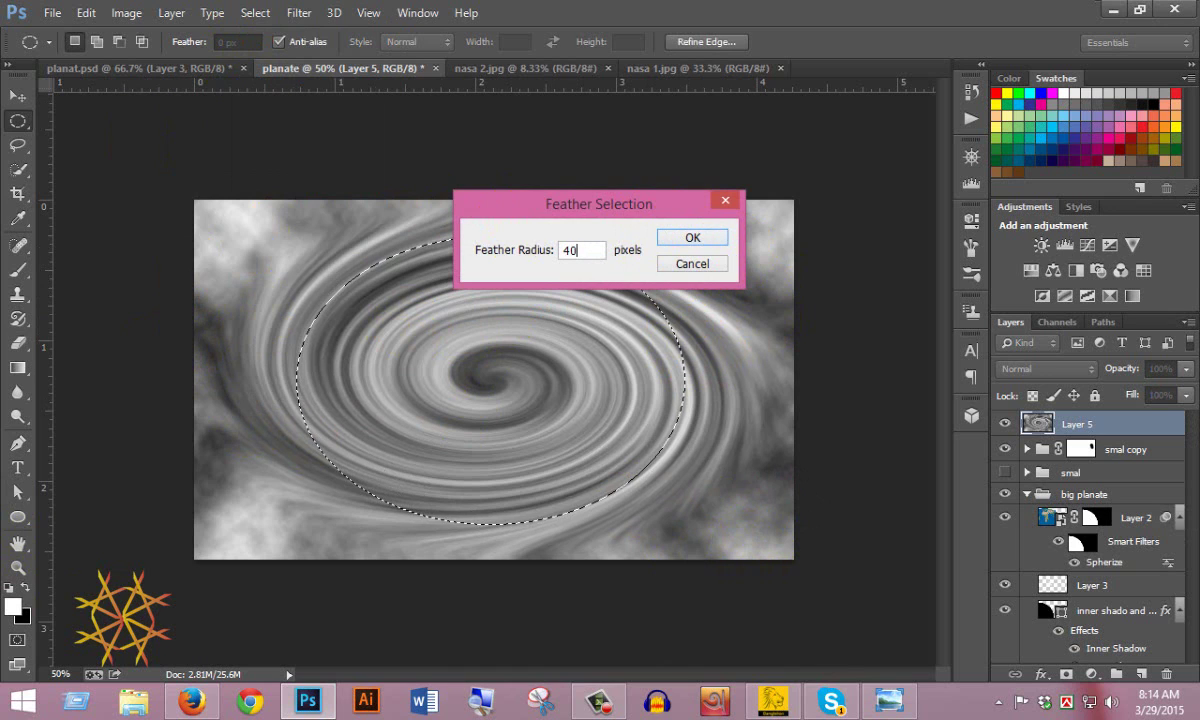
{"action": "left_click", "coordinate": [703, 241]}
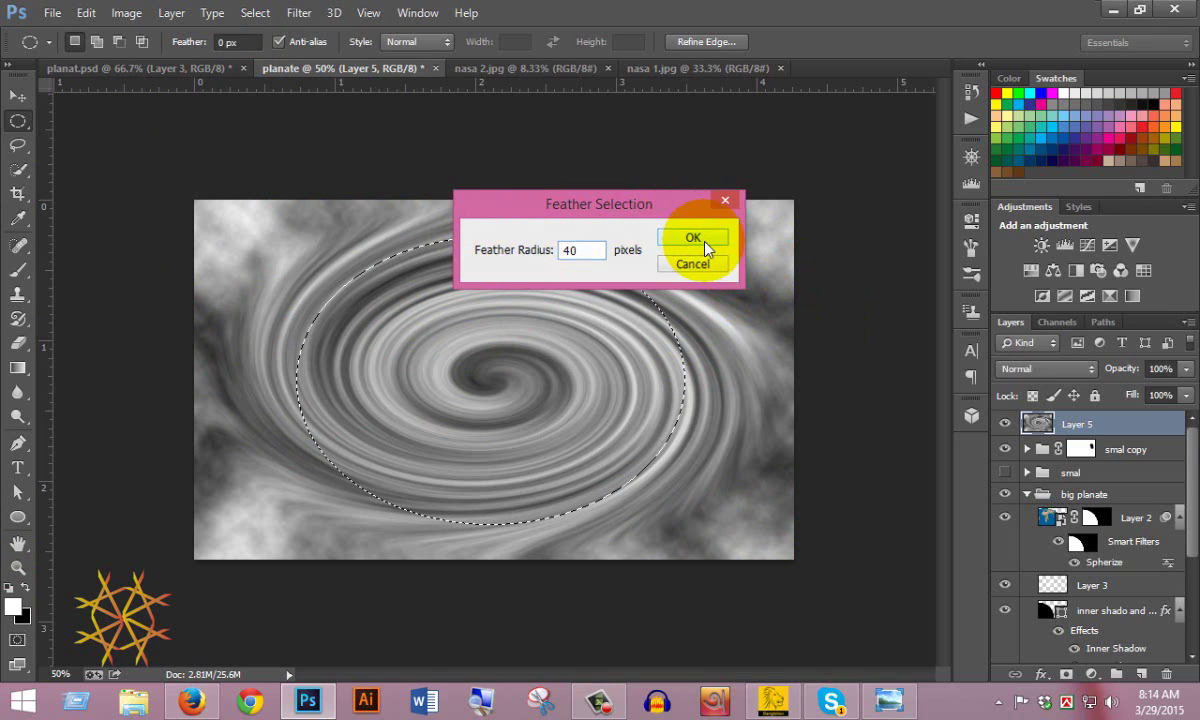
- Invert the selection, delete the clouds outside the ellipse on Layer 5, and deselect
{"action": "left_click", "coordinate": [255, 13]}
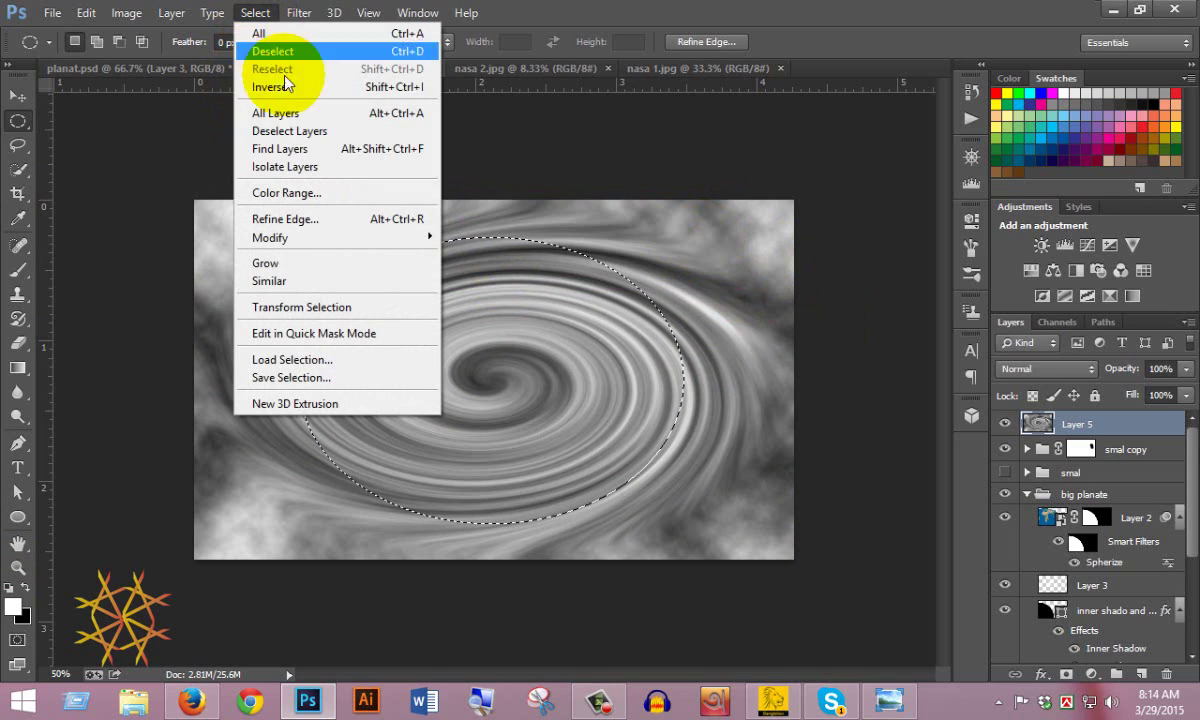
{"action": "left_click", "coordinate": [285, 86]}
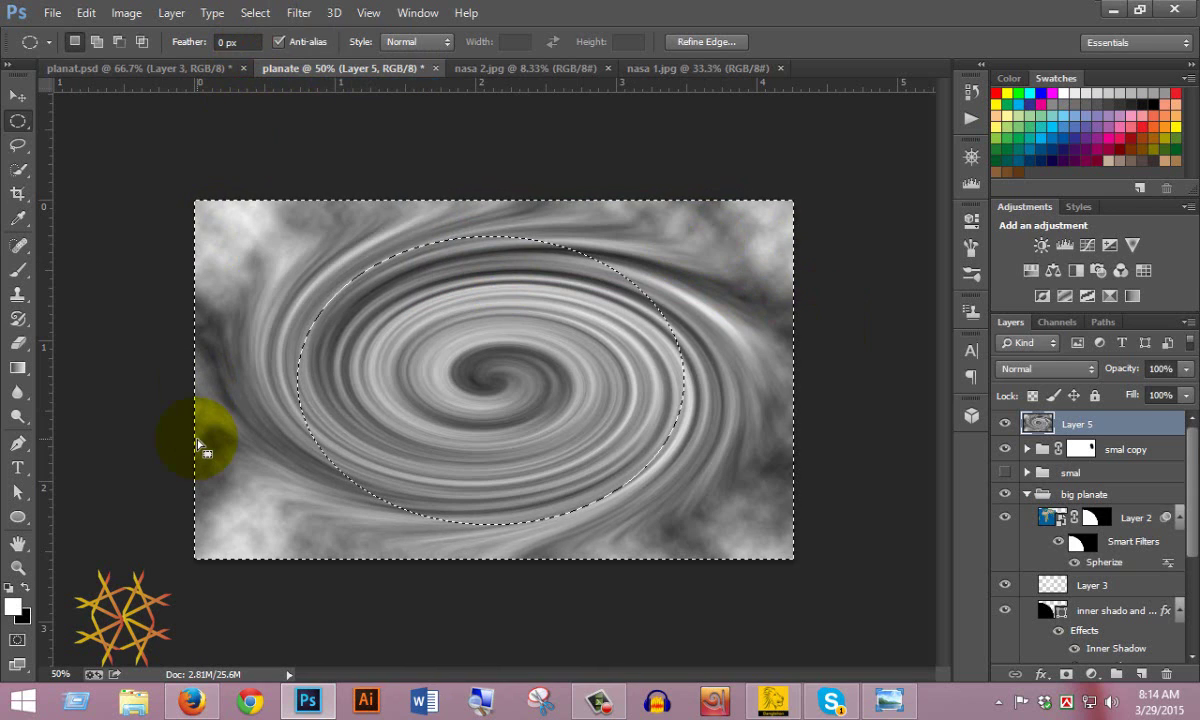
{"action": "key", "text": "Delete"}
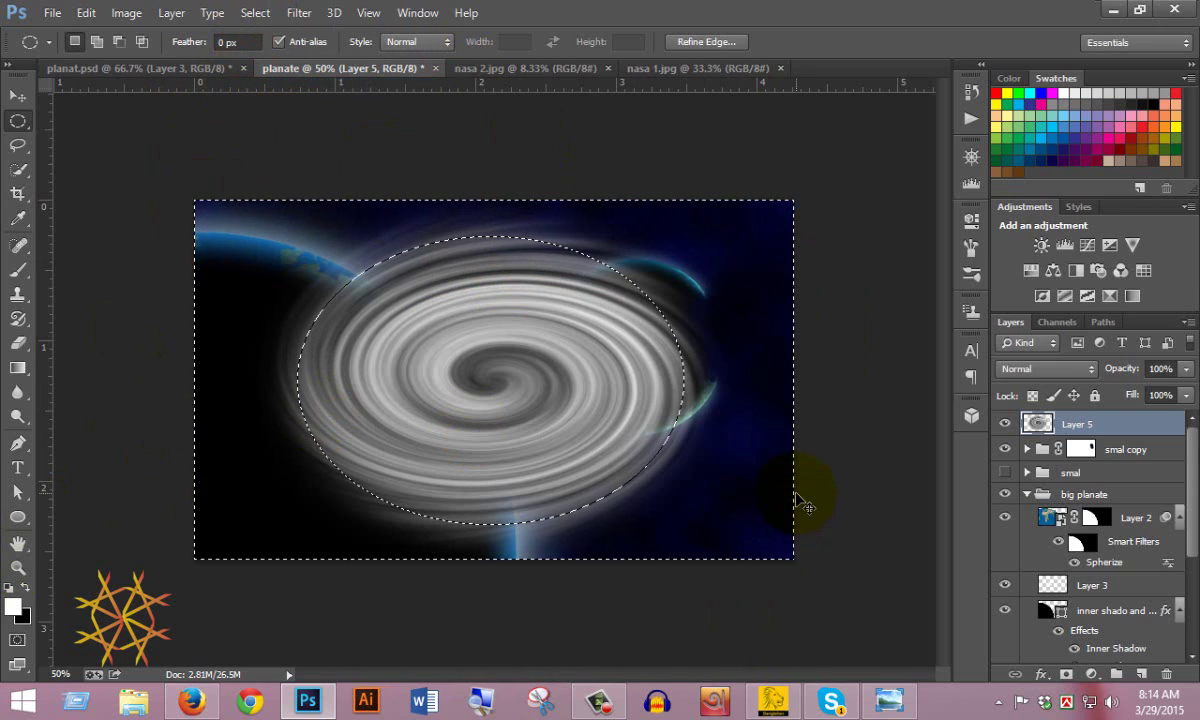
{"action": "key", "text": "ctrl+d"}
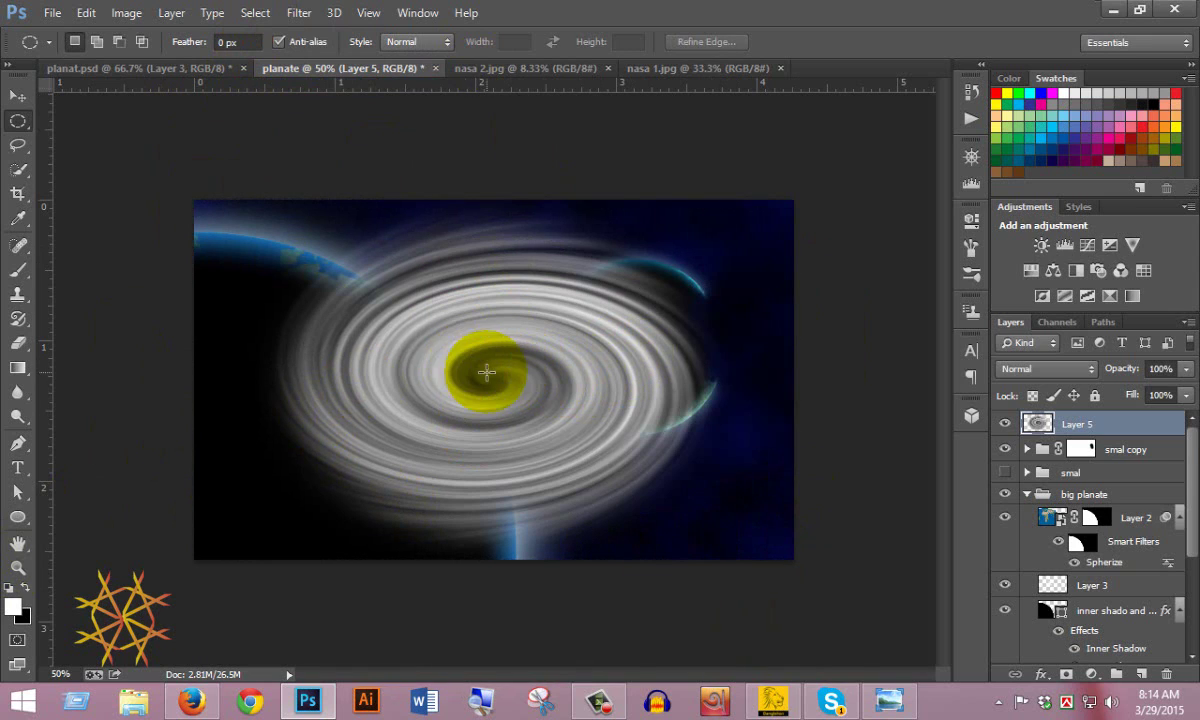
{"action": "left_click_drag", "start_coordinate": [485, 365], "coordinate": [769, 566]}
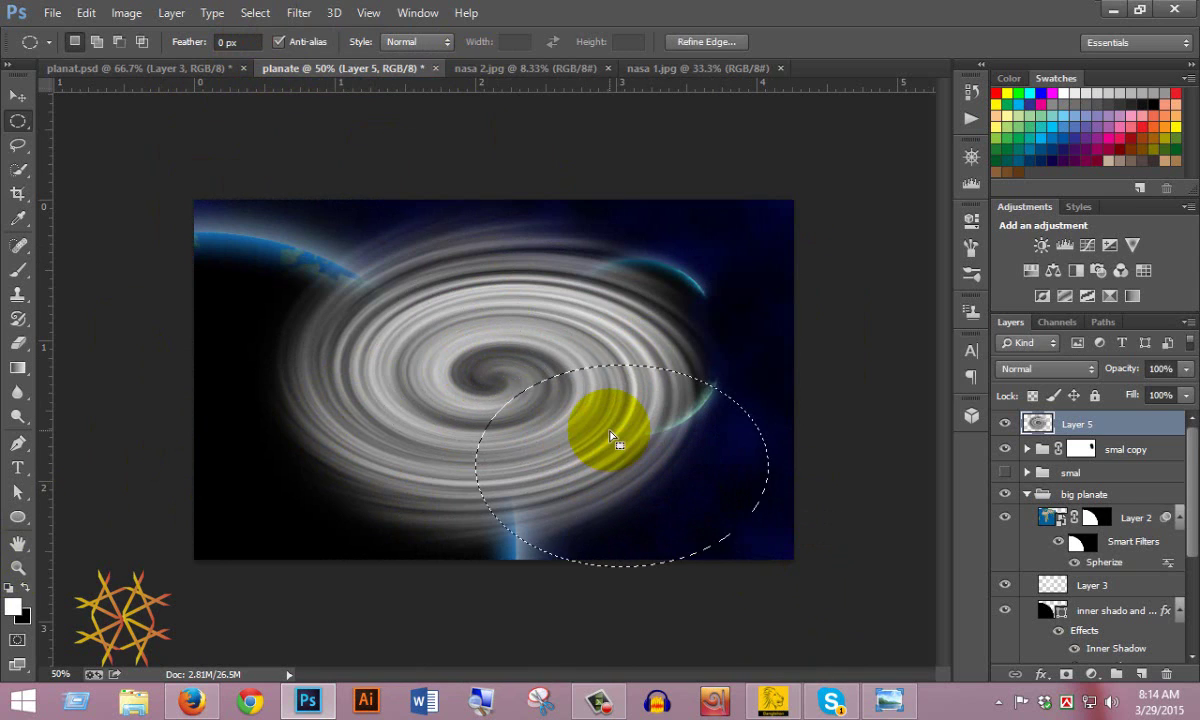
{"action": "left_click_drag", "start_coordinate": [612, 438], "coordinate": [490, 343]}
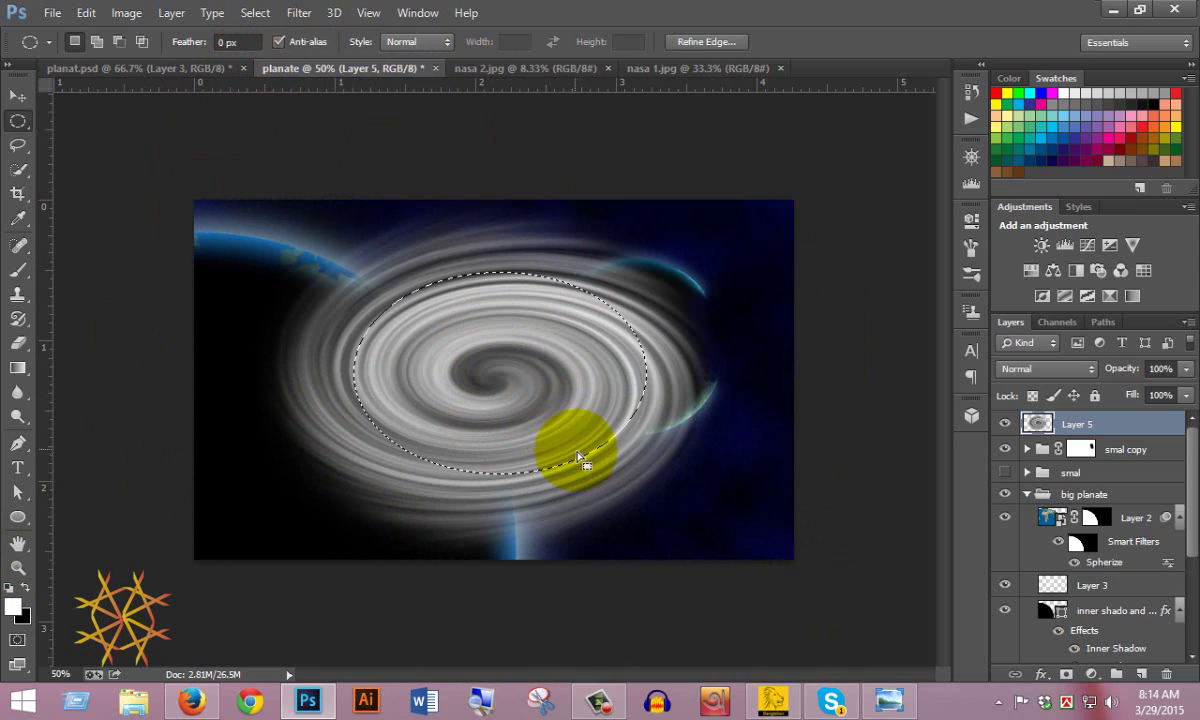
{"action": "key", "text": "ctrl+t"}
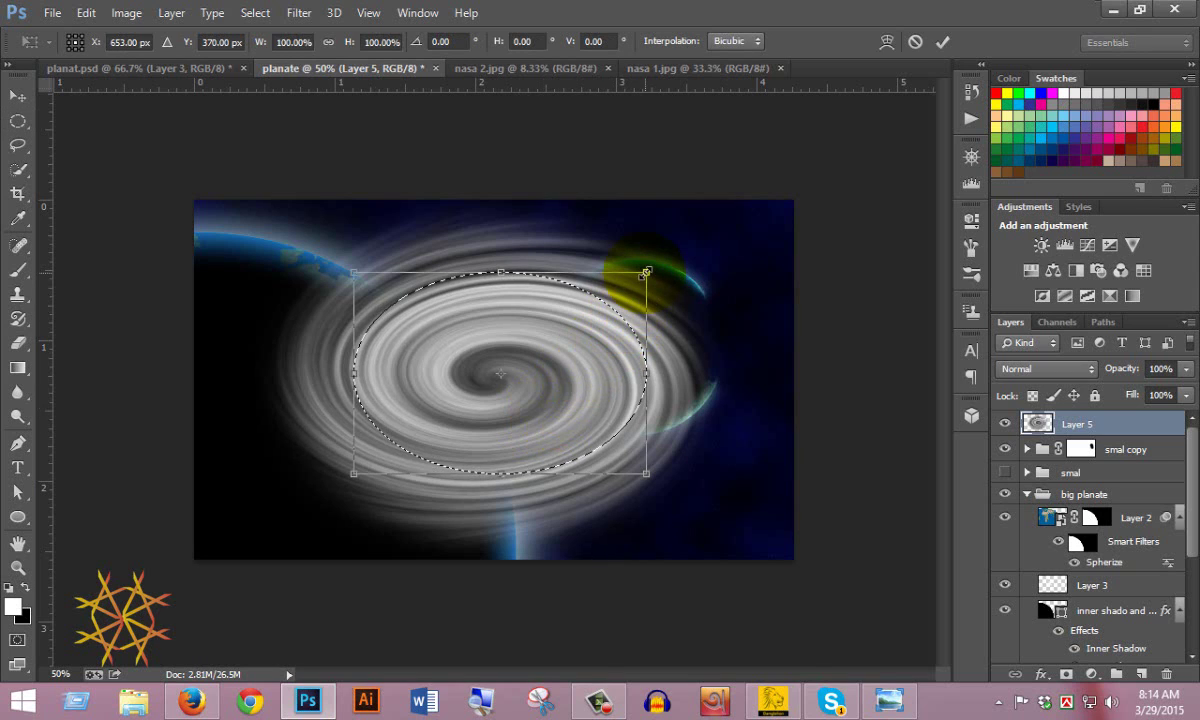
{"action": "left_click_drag", "start_coordinate": [646, 271], "coordinate": [630, 284]}
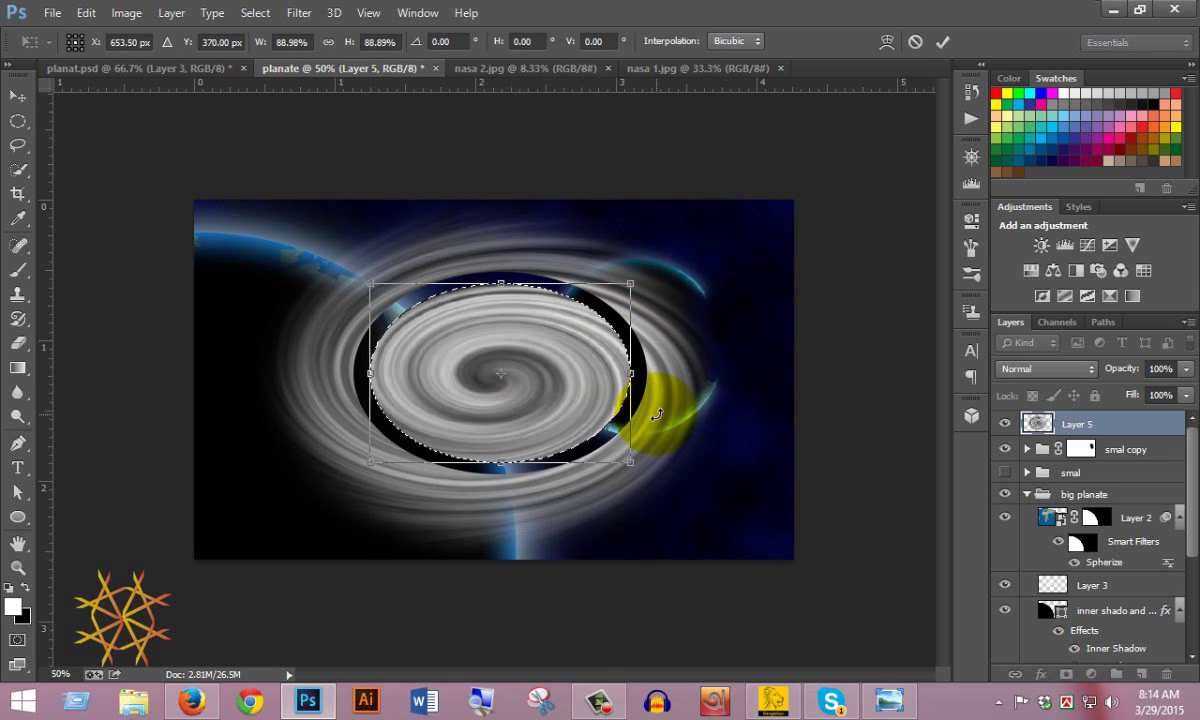
{"action": "left_click", "coordinate": [942, 42]}
{"action": "key", "text": "ctrl+z"}
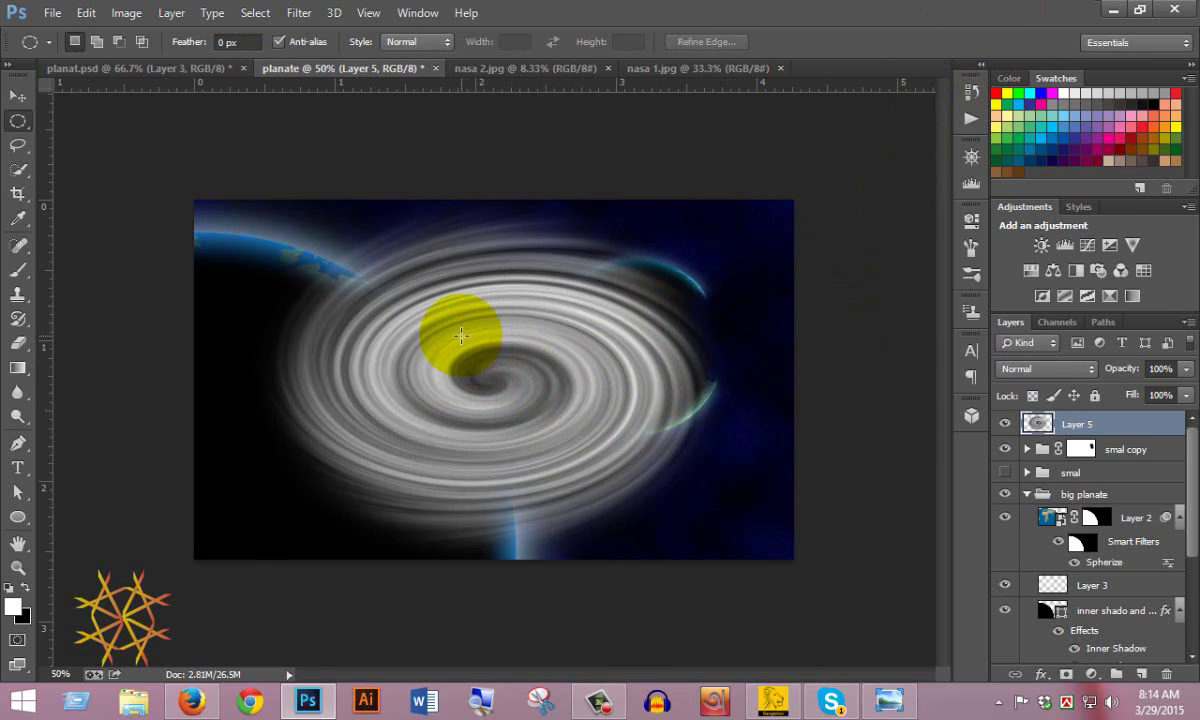
- Draw a smaller elliptical selection and centre it over the middle of the swirl
{"action": "left_click_drag", "start_coordinate": [460, 331], "coordinate": [698, 491]}
{"action": "left_click_drag", "start_coordinate": [780, 545], "coordinate": [706, 503]}
{"action": "left_click_drag", "start_coordinate": [645, 440], "coordinate": [542, 394]}
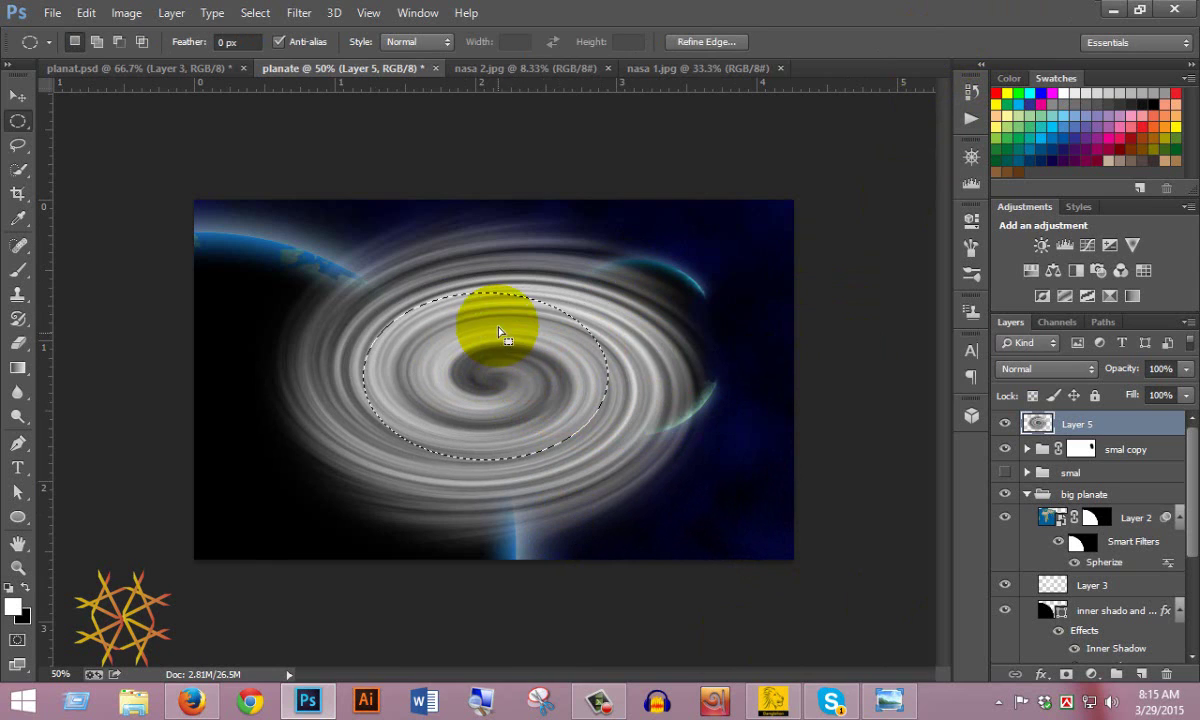
- Feather the inner selection by 20 pixels, delete the swirl's centre to leave a ring, and deselect
{"action": "left_click", "coordinate": [258, 17]}
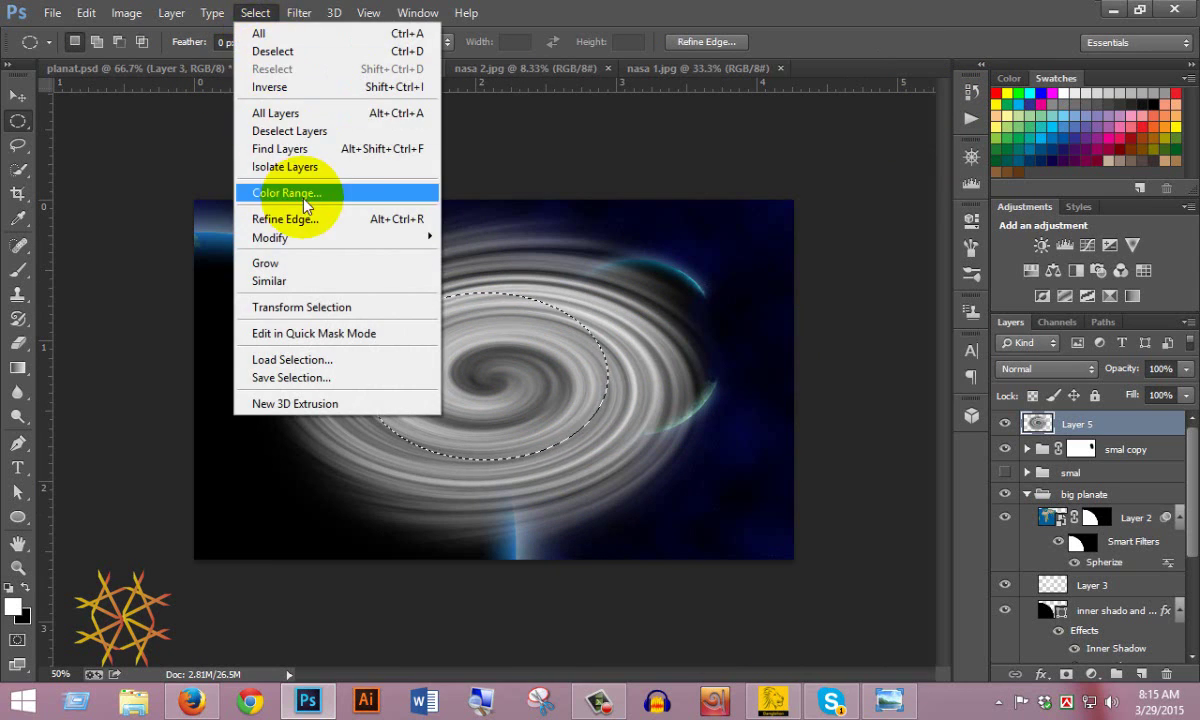
{"action": "mouse_move", "coordinate": [335, 246]}
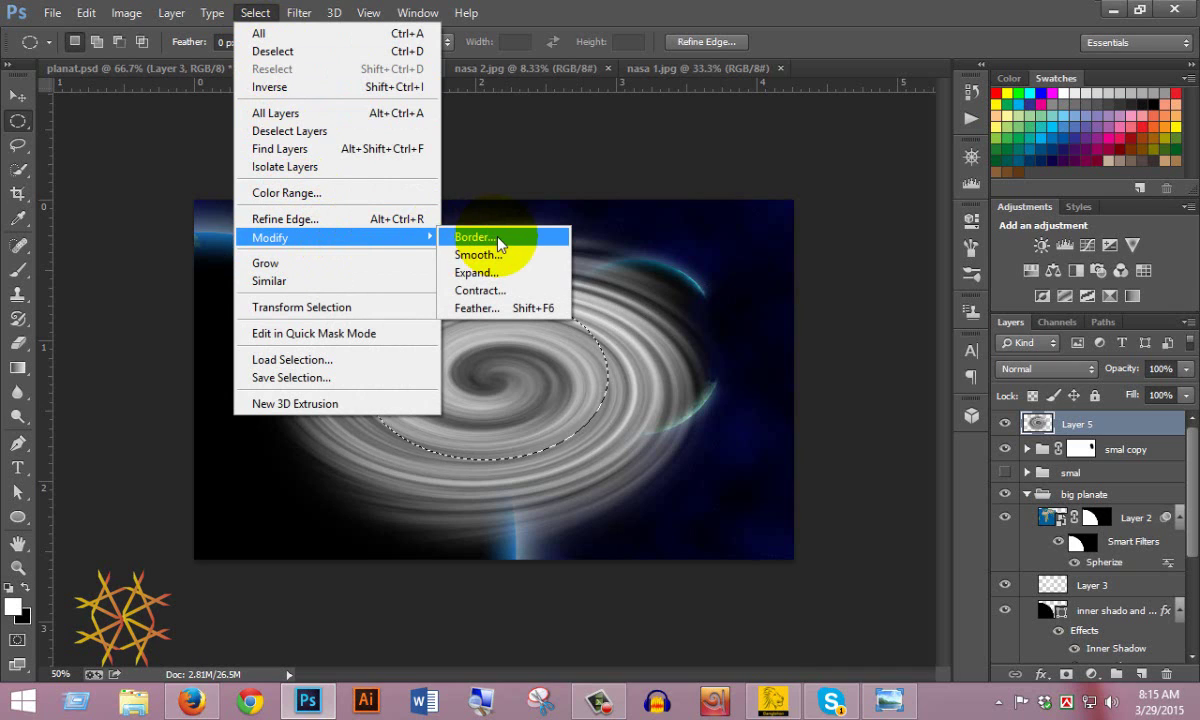
{"action": "left_click", "coordinate": [508, 308]}
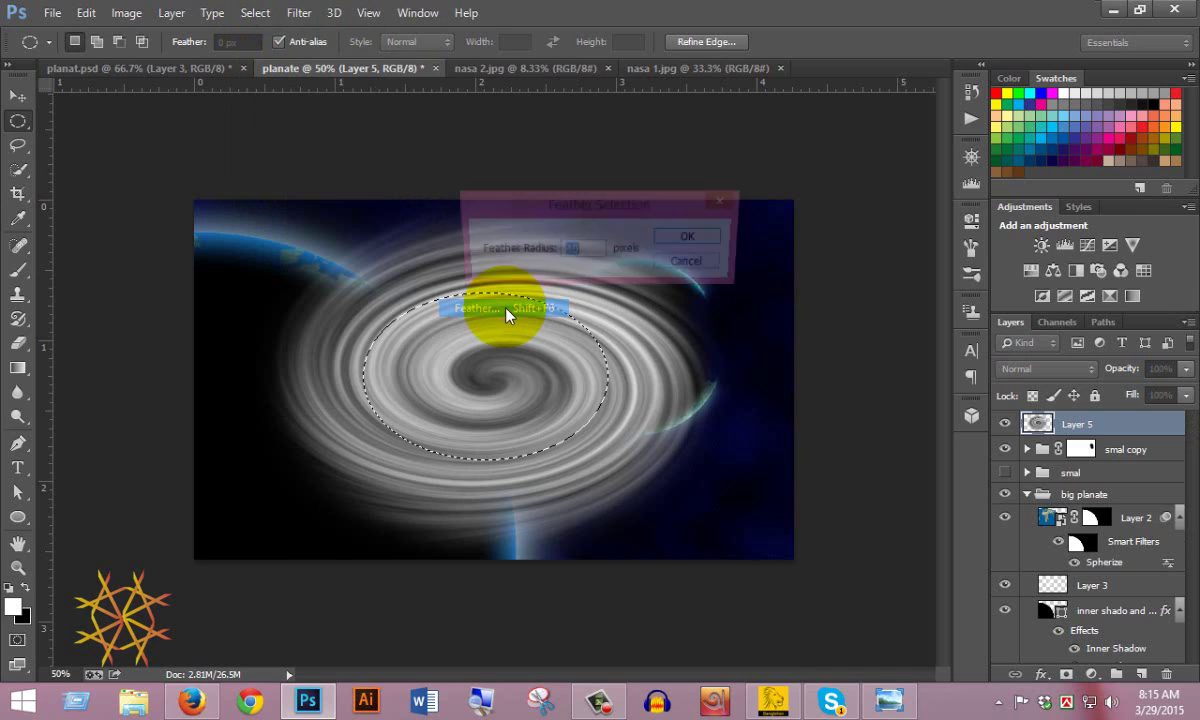
{"action": "type", "text": "20"}
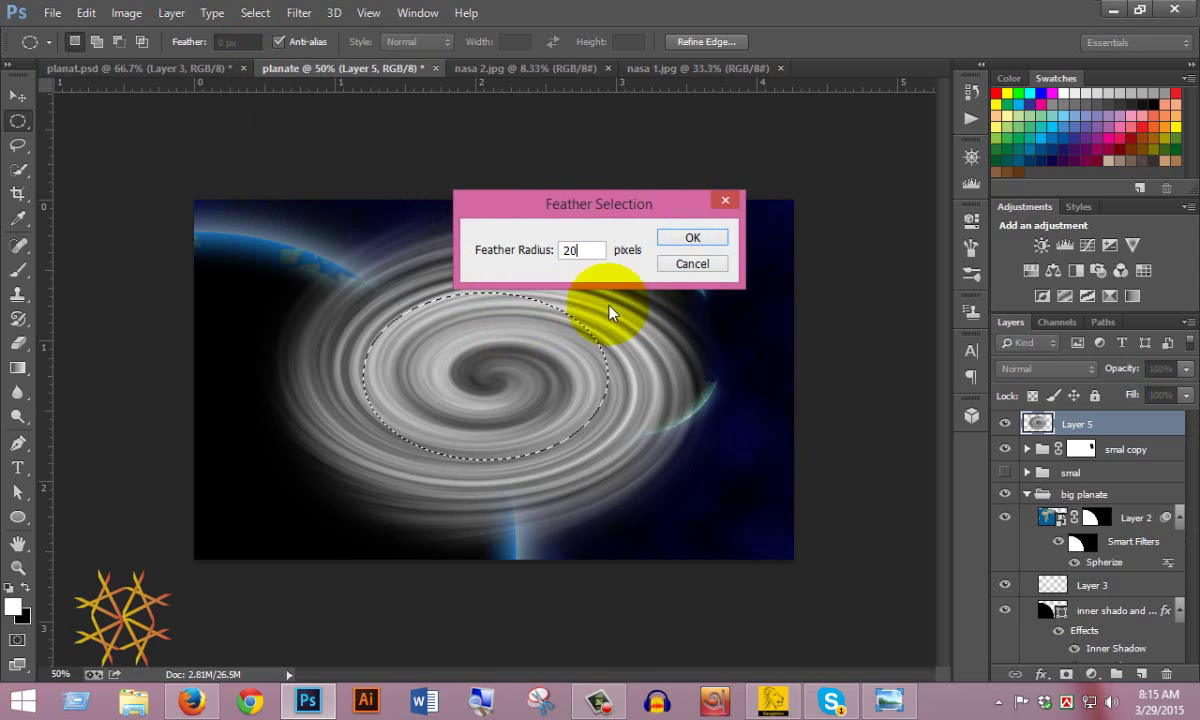
{"action": "left_click", "coordinate": [695, 238]}
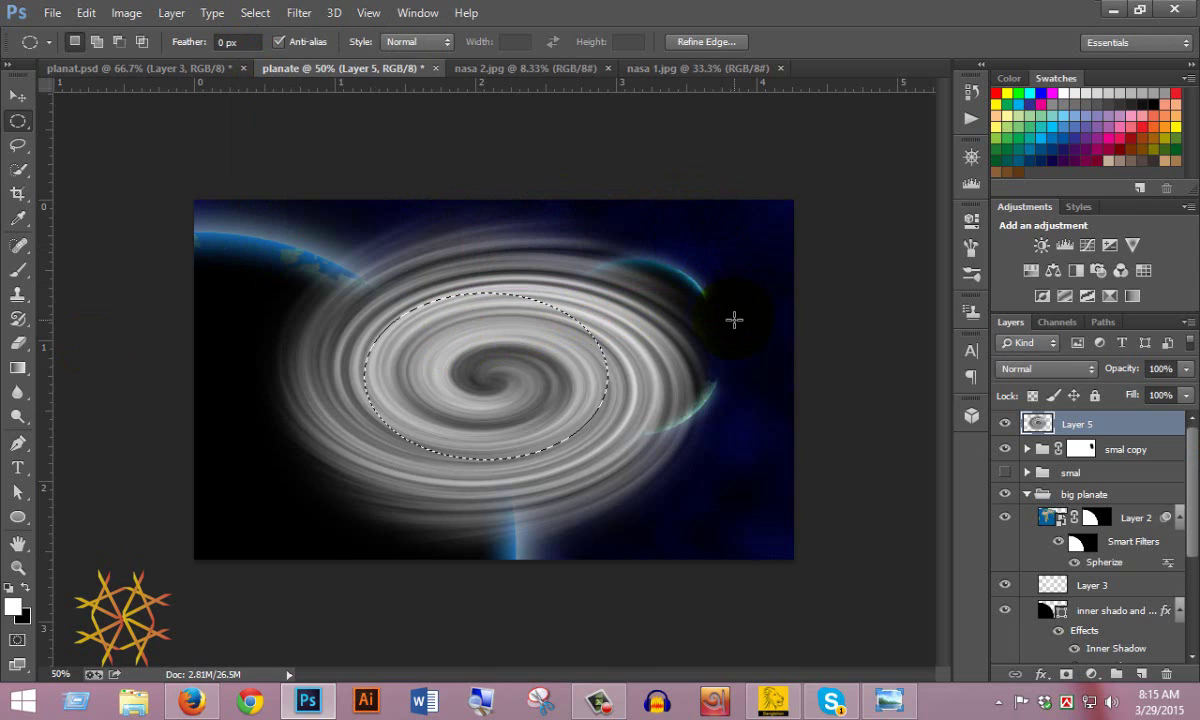
{"action": "key", "text": "Delete"}
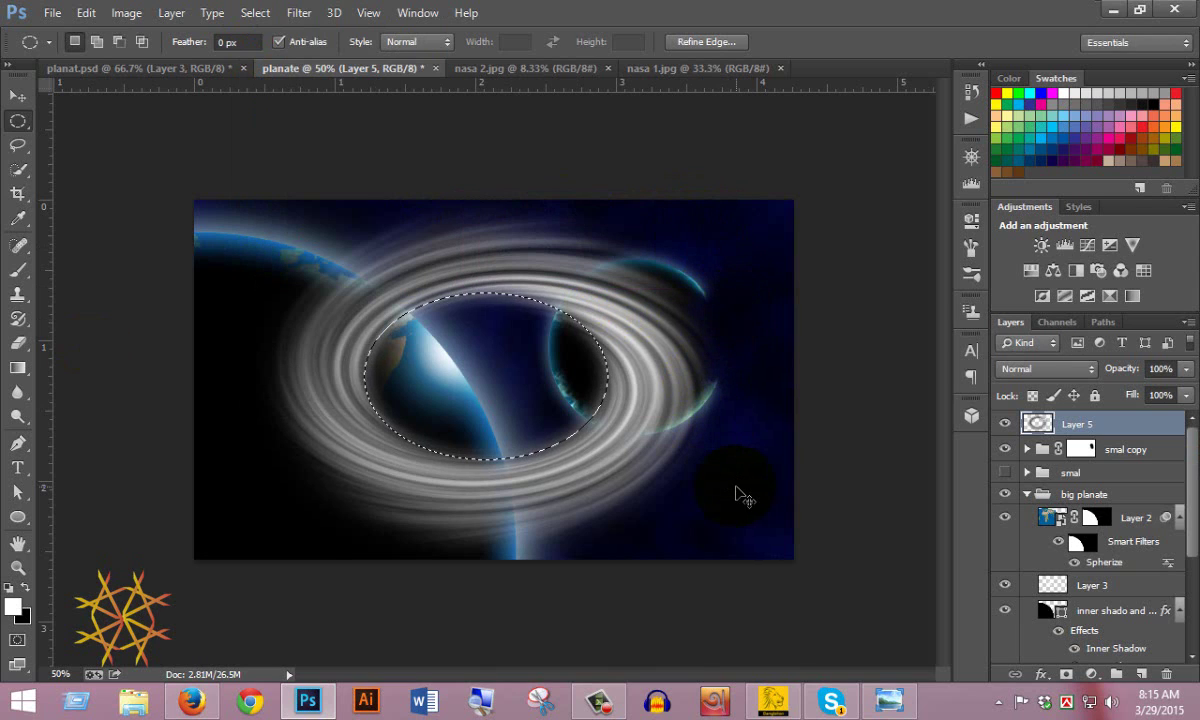
{"action": "key", "text": "ctrl+d"}
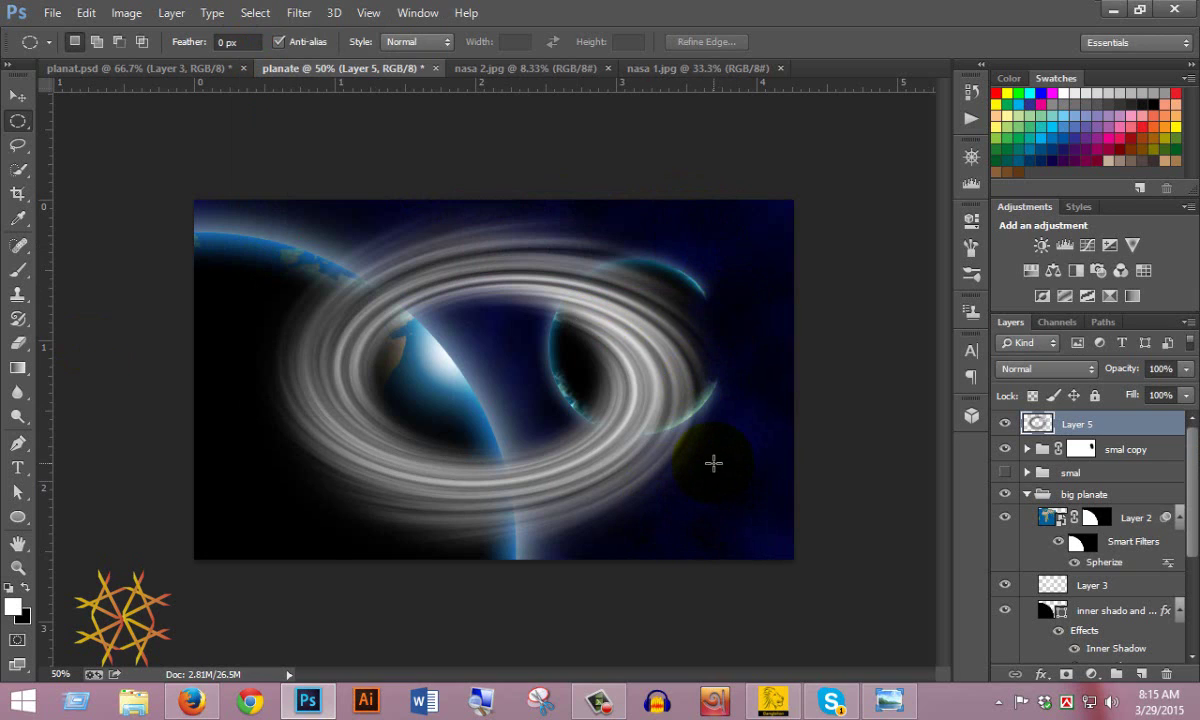
- Scale the ring on Layer 5 down to about 78% with Free Transform and position it around the small planet
{"action": "key", "text": "ctrl+t"}
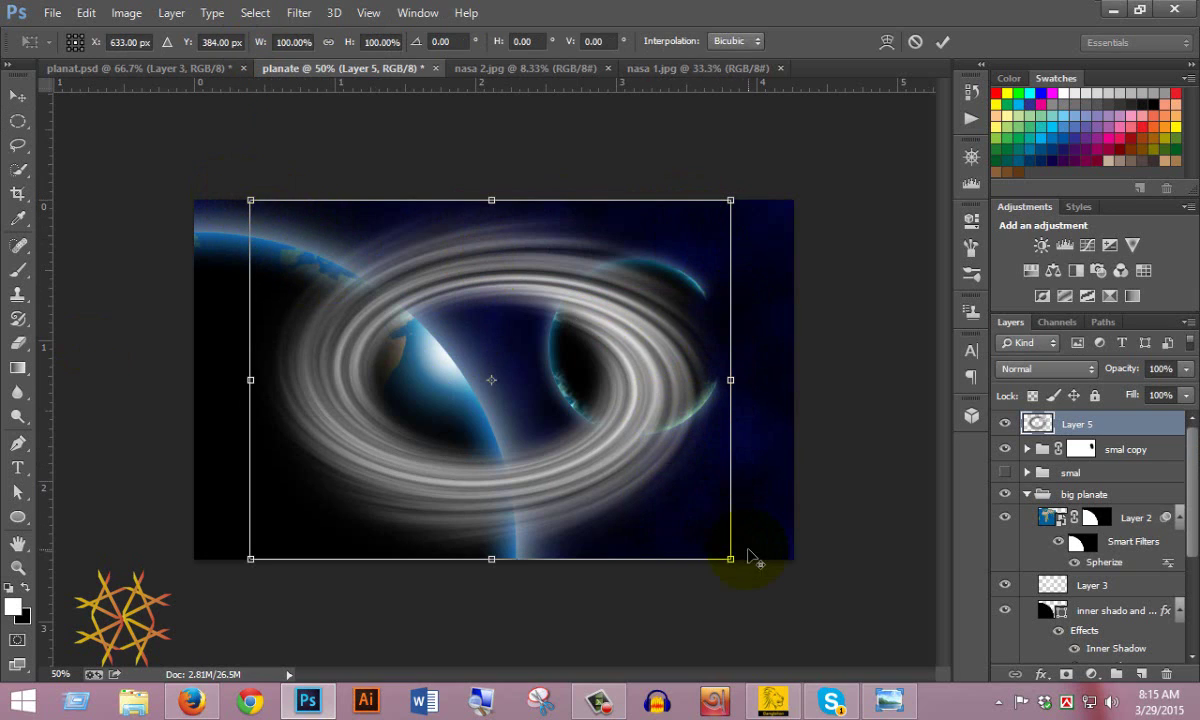
{"action": "left_click_drag", "start_coordinate": [731, 558], "coordinate": [696, 532]}
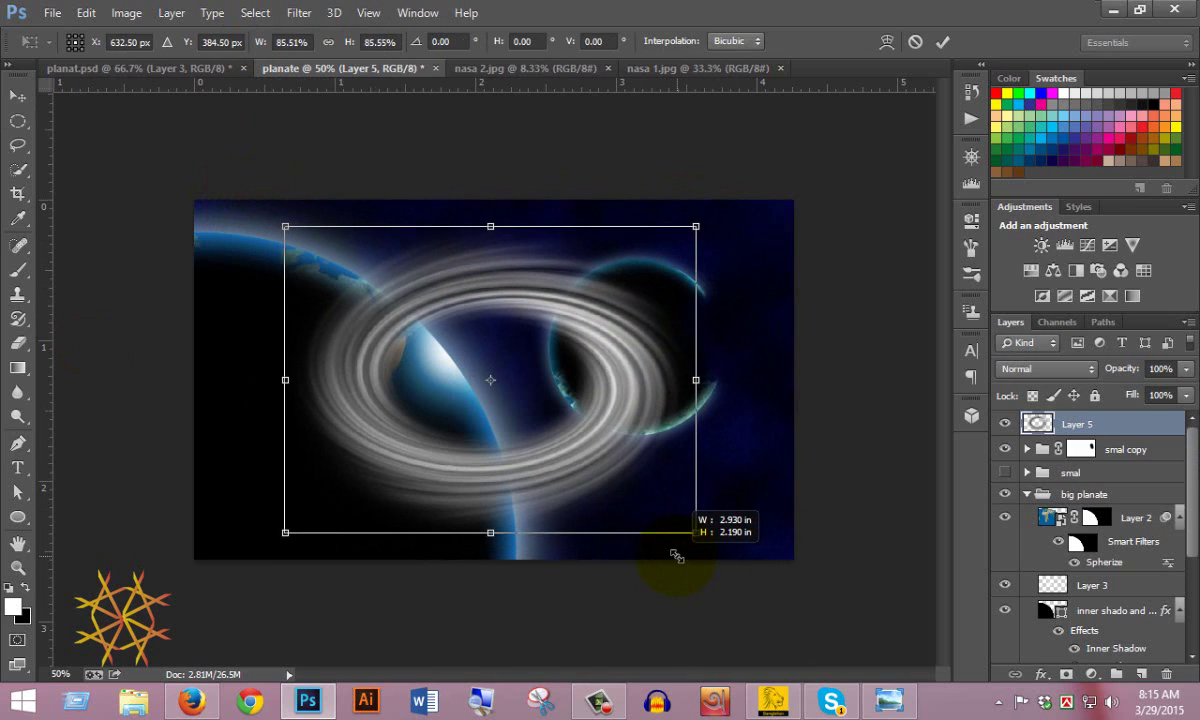
{"action": "left_click_drag", "start_coordinate": [549, 405], "coordinate": [703, 398]}
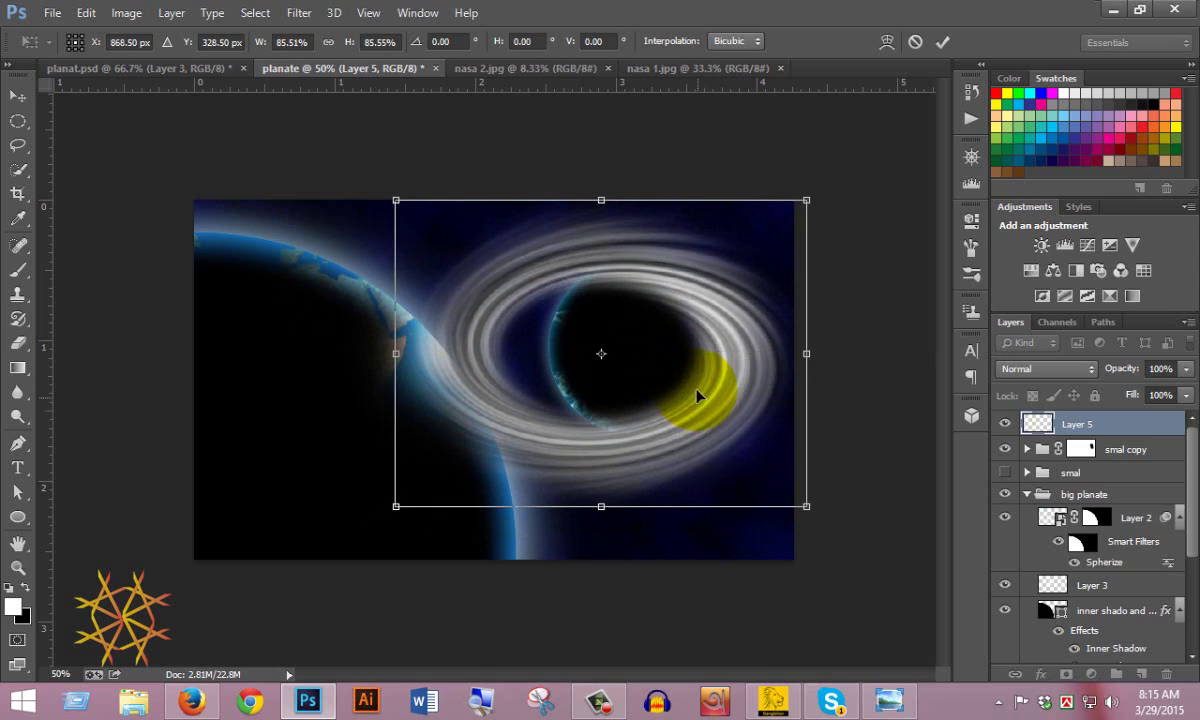
{"action": "left_click_drag", "start_coordinate": [803, 203], "coordinate": [788, 209]}
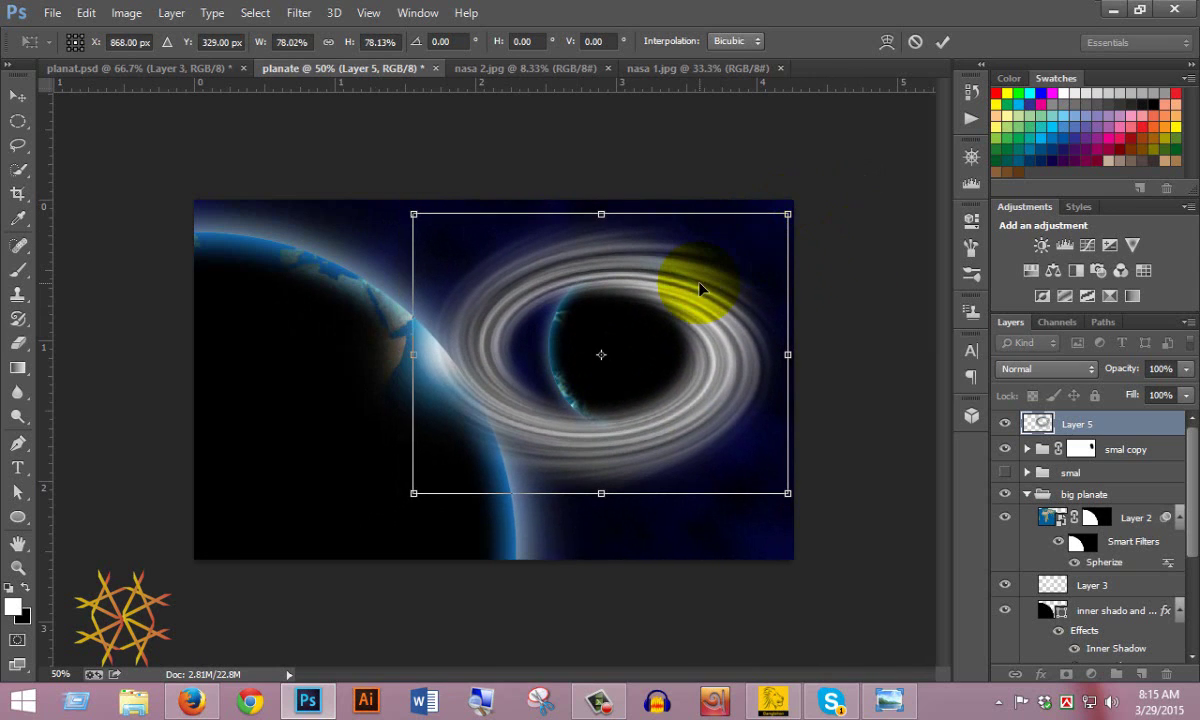
{"action": "left_click_drag", "start_coordinate": [698, 282], "coordinate": [707, 291]}
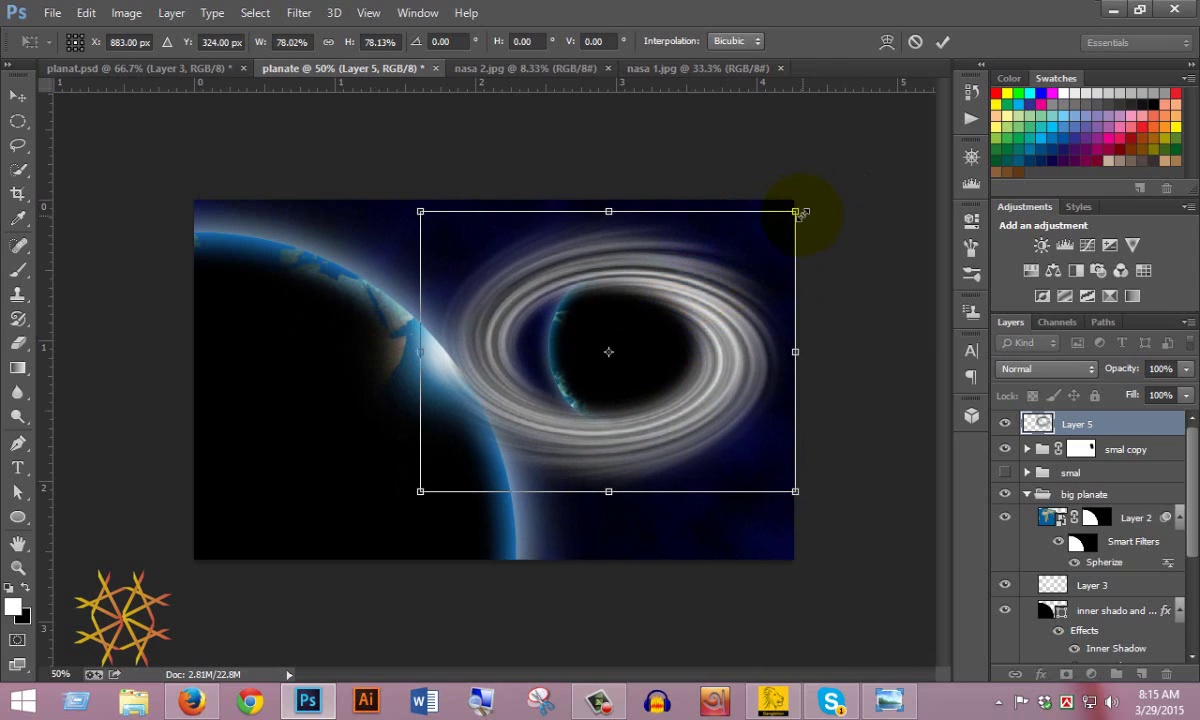
- Distort the ring on Layer 5 into perspective, bringing its upper corners inward and its lower corners outward
{"action": "left_click_drag", "start_coordinate": [796, 213], "coordinate": [767, 229]}
{"action": "left_click_drag", "start_coordinate": [424, 215], "coordinate": [459, 233]}
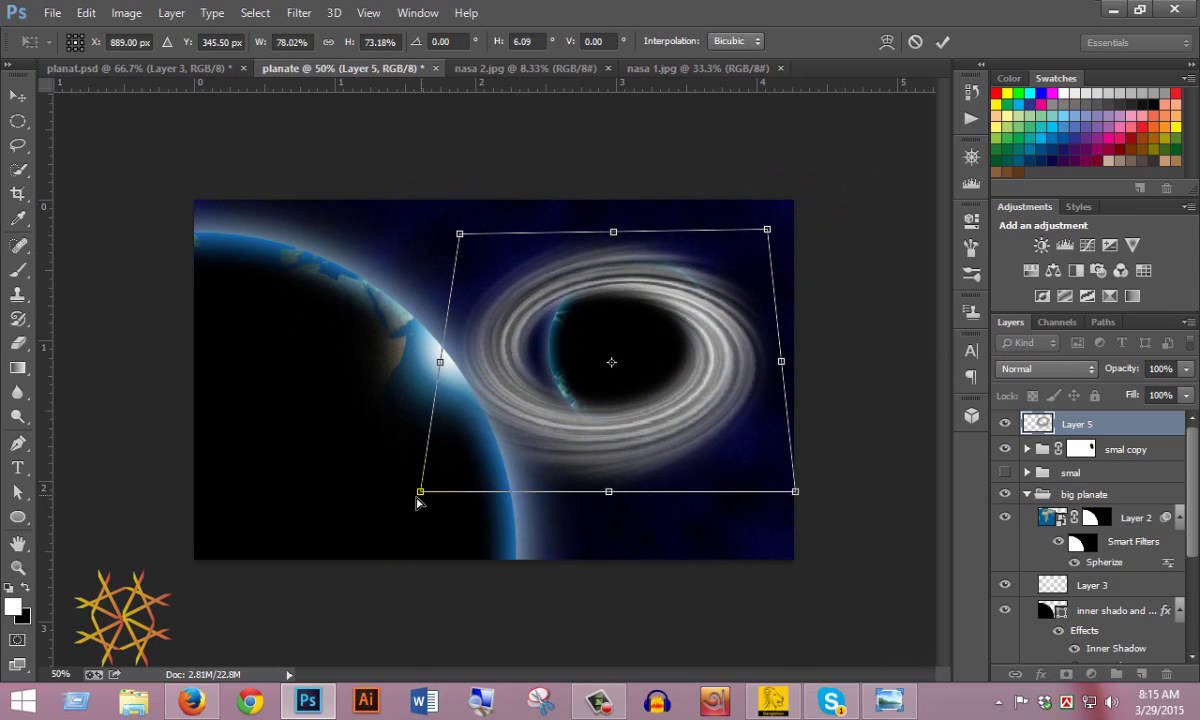
{"action": "left_click_drag", "start_coordinate": [418, 503], "coordinate": [389, 550]}
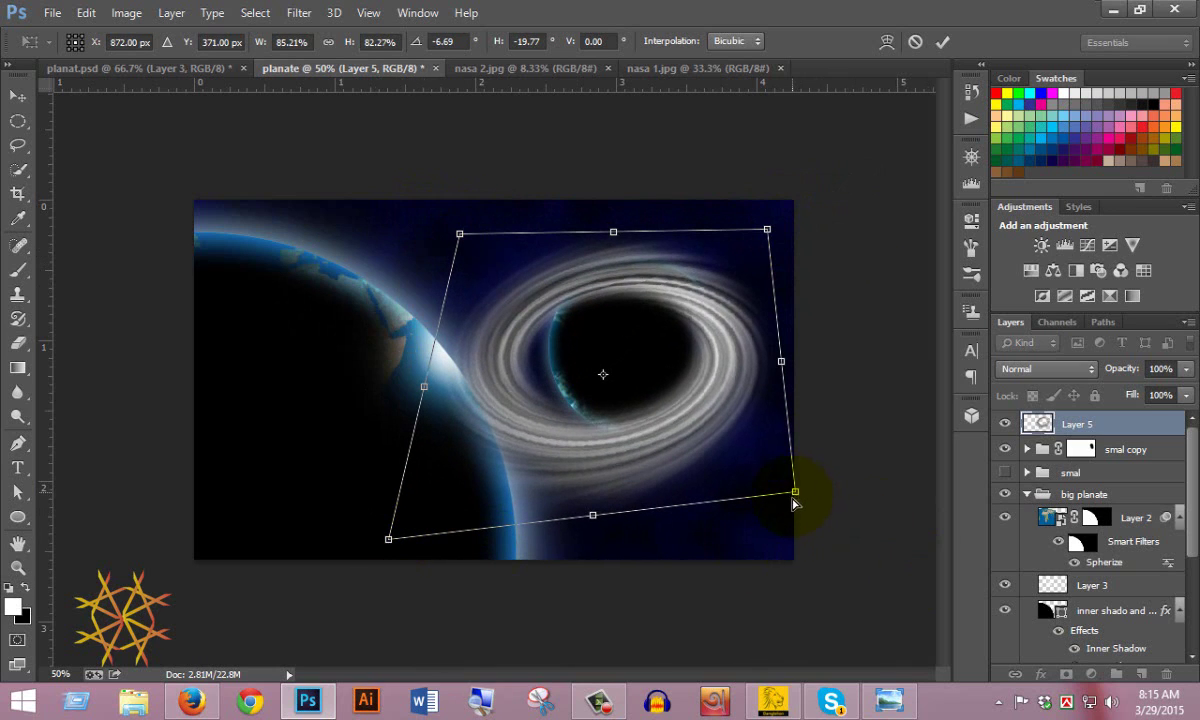
{"action": "left_click_drag", "start_coordinate": [793, 500], "coordinate": [806, 563]}
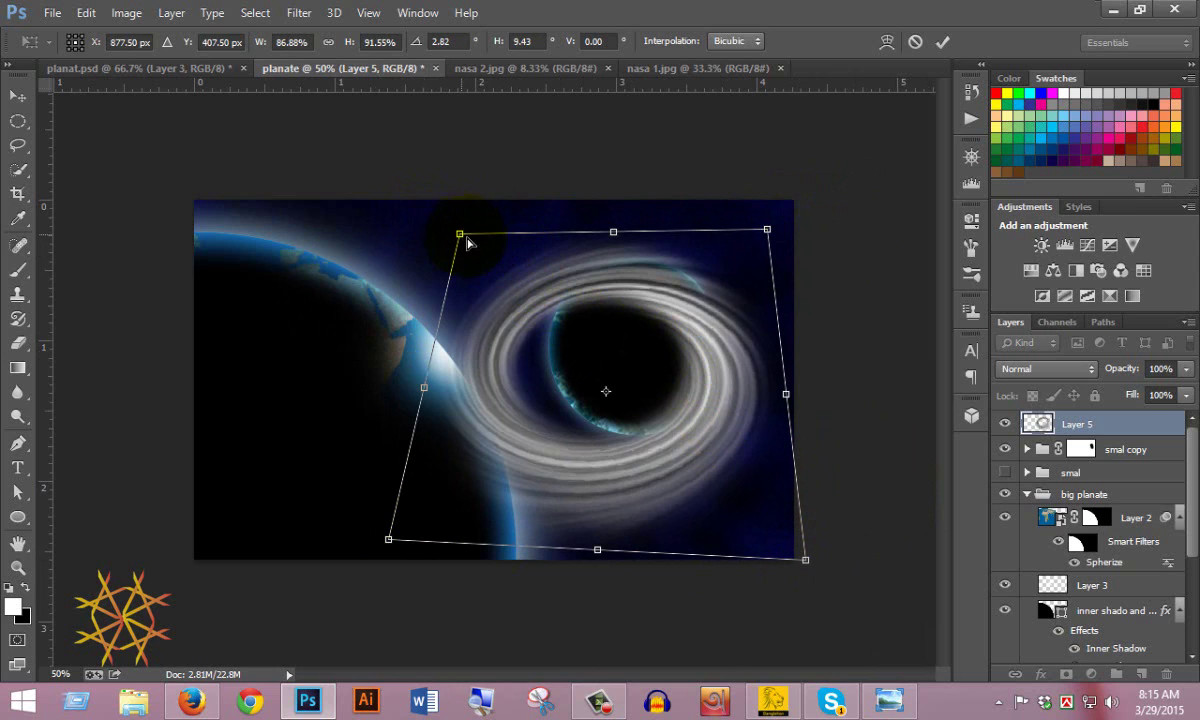
{"action": "left_click_drag", "start_coordinate": [469, 243], "coordinate": [480, 252]}
{"action": "left_click_drag", "start_coordinate": [768, 232], "coordinate": [749, 260]}
{"action": "left_click_drag", "start_coordinate": [391, 547], "coordinate": [372, 585]}
{"action": "left_click_drag", "start_coordinate": [805, 566], "coordinate": [825, 597]}
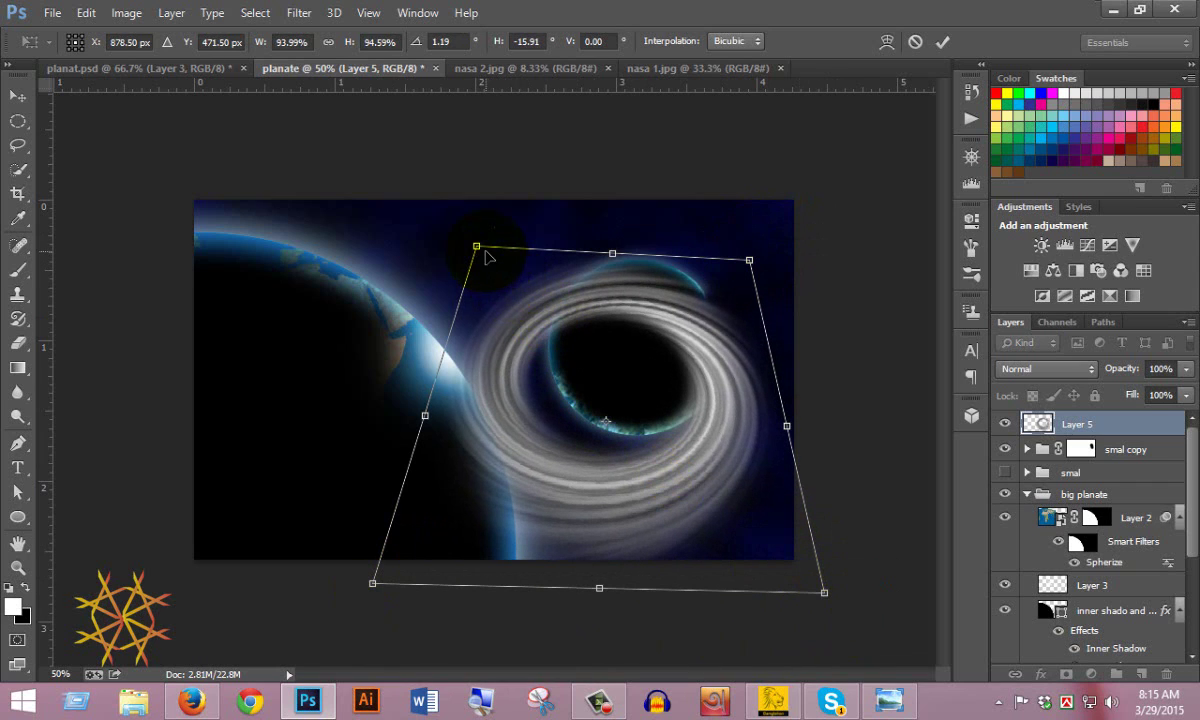
- Flatten the ring to about 86% width and 55% height, position it around the small planet, and apply the transform
{"action": "right_click", "coordinate": [542, 306]}
{"action": "left_click", "coordinate": [594, 317]}
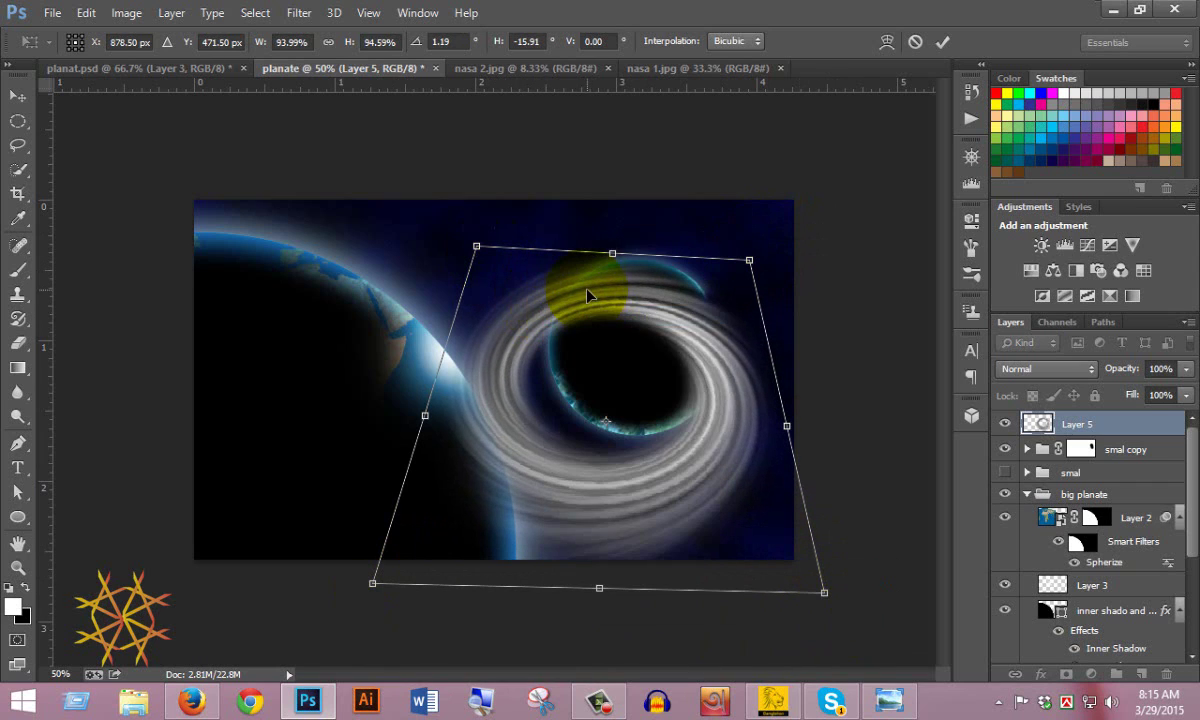
{"action": "left_click_drag", "start_coordinate": [587, 295], "coordinate": [626, 252]}
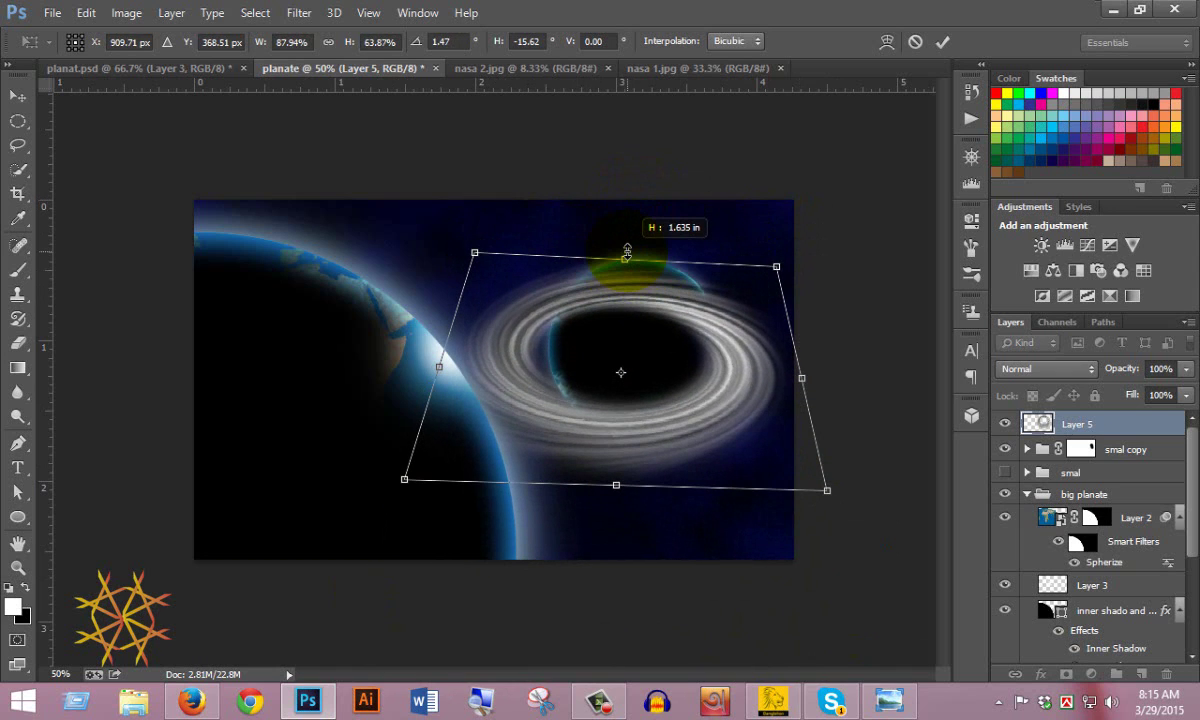
{"action": "mouse_move", "coordinate": [668, 290]}
{"action": "left_mouse_down"}
{"action": "mouse_move", "coordinate": [670, 270]}
{"action": "mouse_move", "coordinate": [672, 308]}
{"action": "left_mouse_up"}
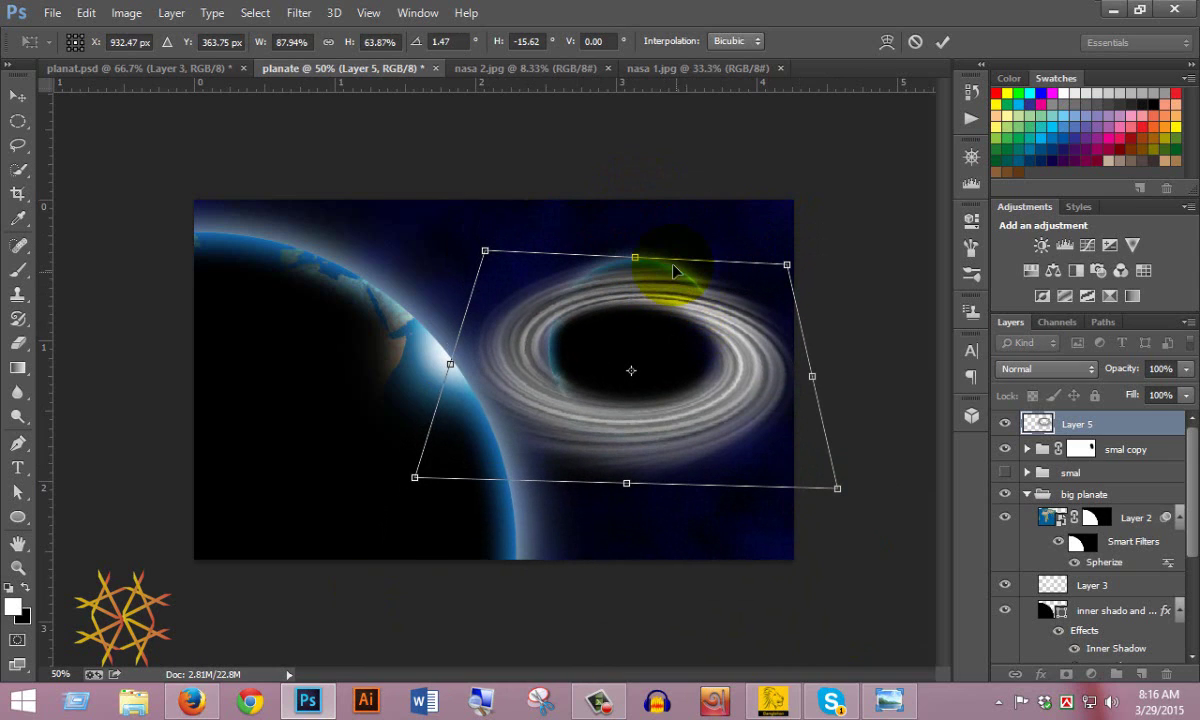
{"action": "left_click_drag", "start_coordinate": [643, 256], "coordinate": [635, 272]}
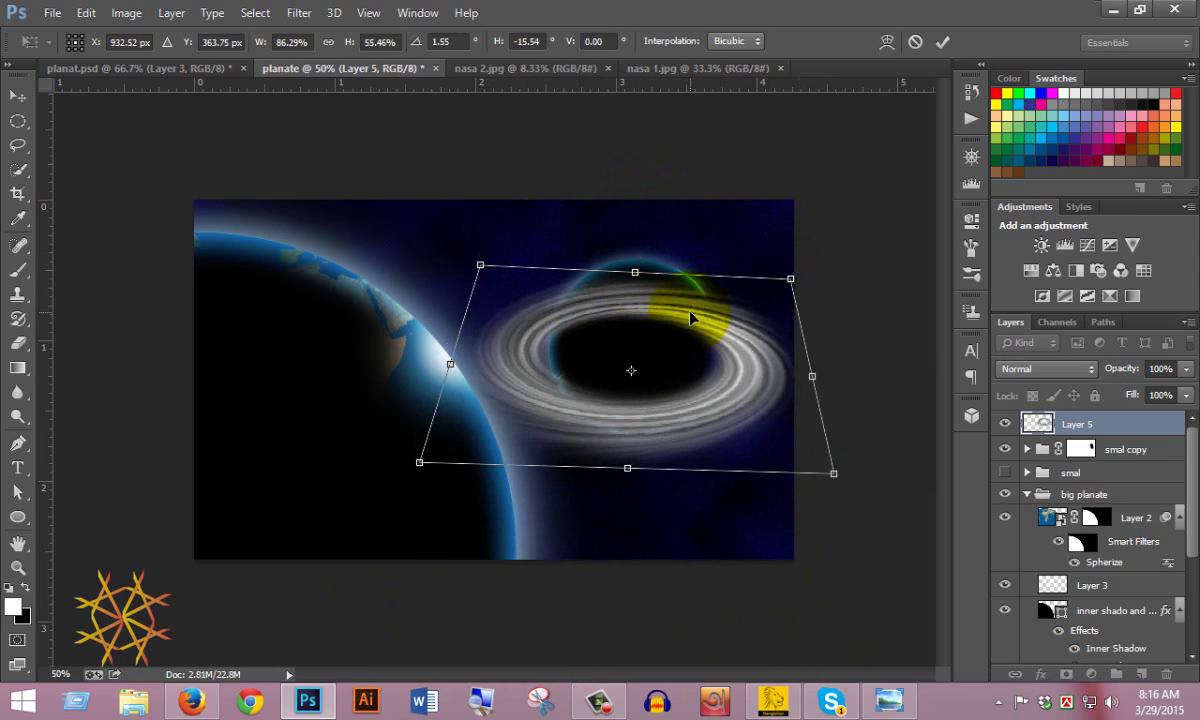
{"action": "left_click_drag", "start_coordinate": [690, 317], "coordinate": [694, 316]}
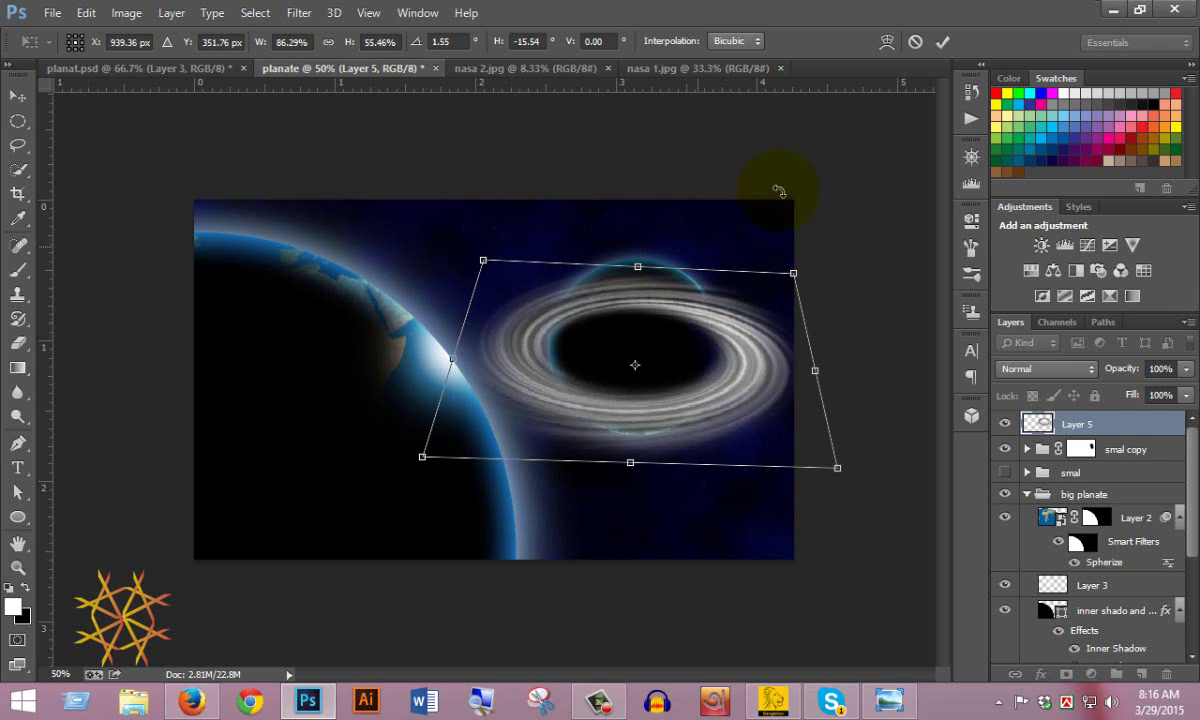
{"action": "left_click", "coordinate": [943, 42]}
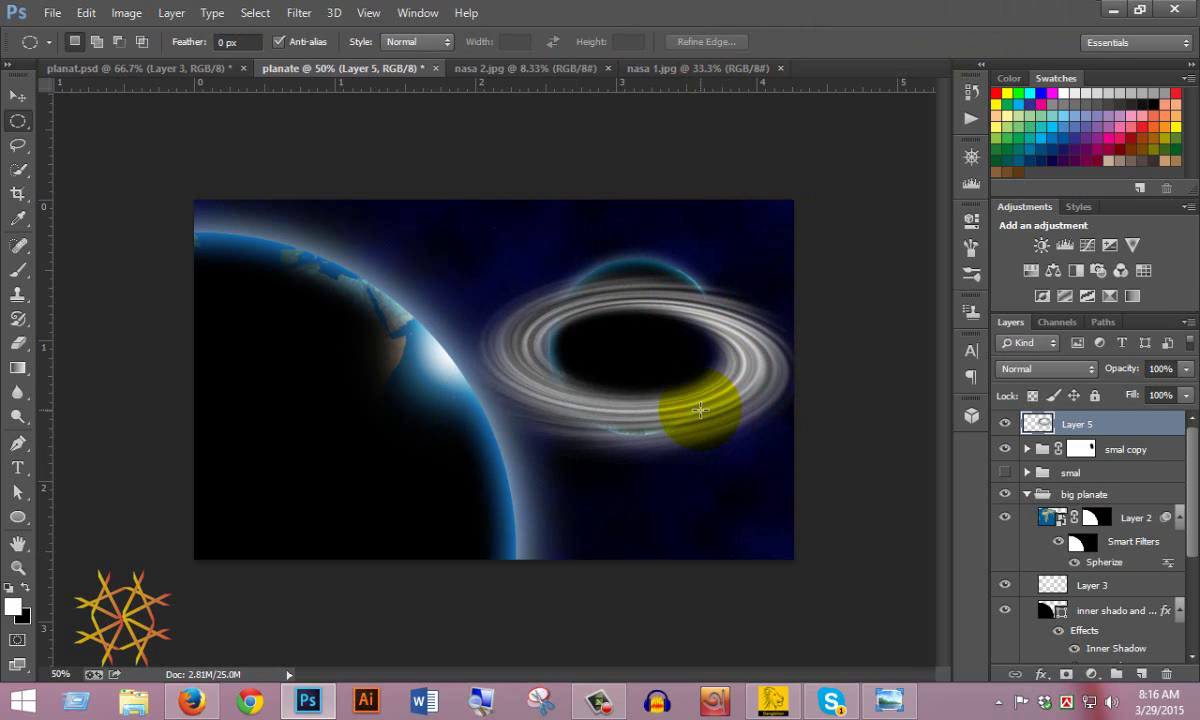
- Move the ring slightly down, scale it to about 109% with Free Transform, and distort its upper corners inward
{"action": "left_click", "coordinate": [20, 97]}
{"action": "mouse_move", "coordinate": [556, 305]}
{"action": "left_mouse_down"}
{"action": "mouse_move", "coordinate": [565, 372]}
{"action": "mouse_move", "coordinate": [568, 310]}
{"action": "mouse_move", "coordinate": [564, 324]}
{"action": "left_mouse_up"}
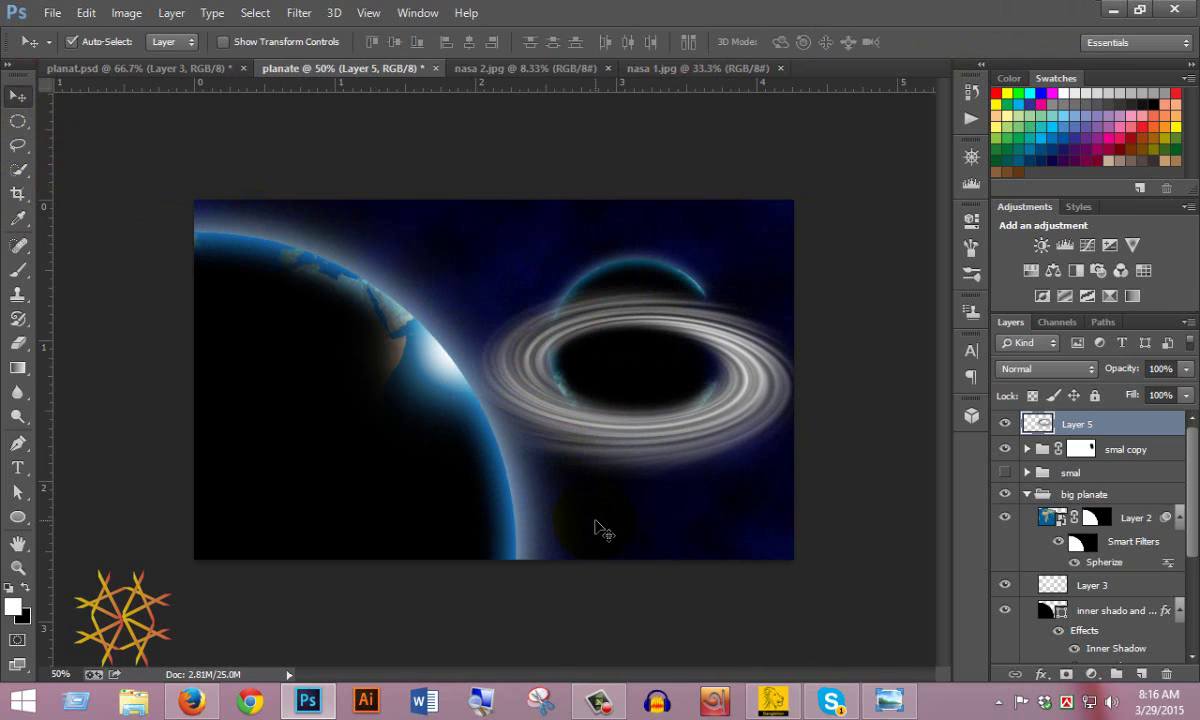
{"action": "key", "text": "ctrl+t"}
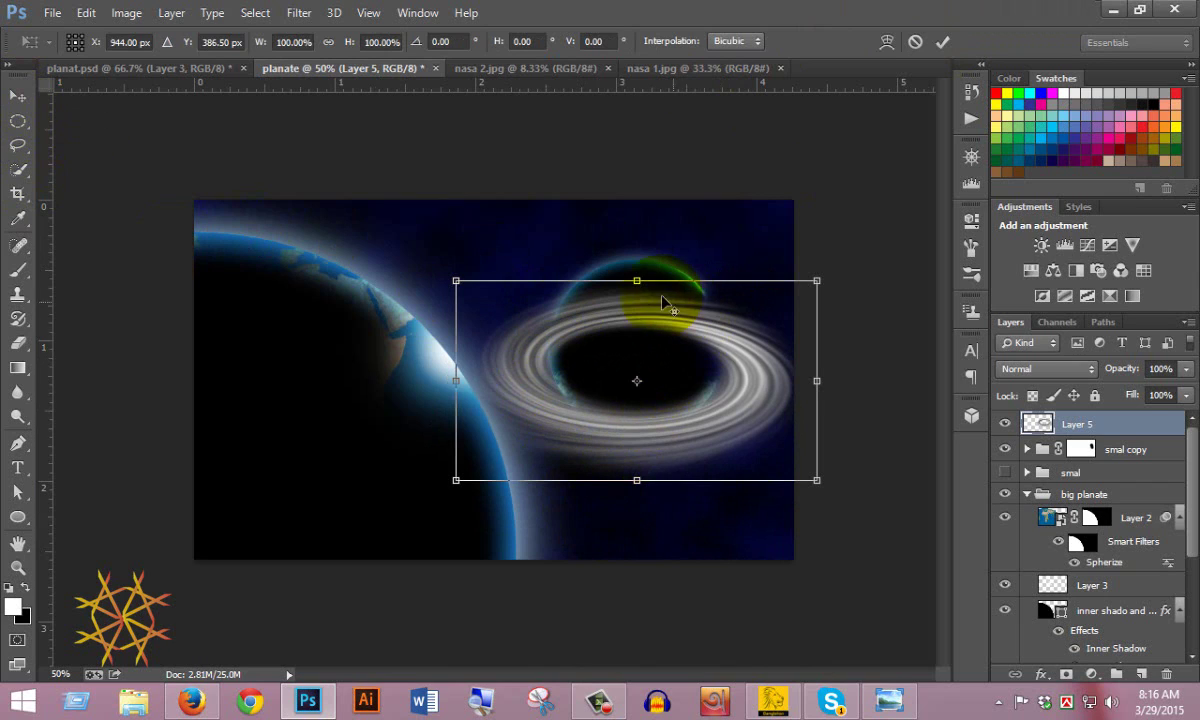
{"action": "left_click_drag", "start_coordinate": [817, 281], "coordinate": [832, 271]}
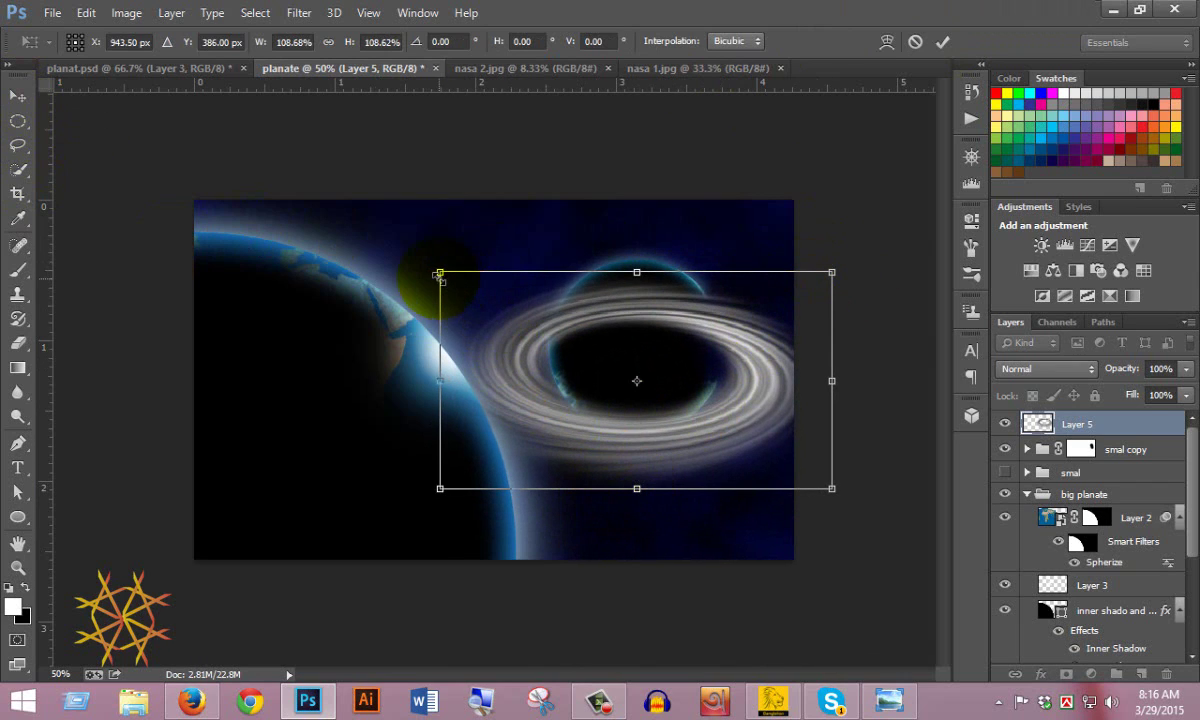
{"action": "left_click_drag", "start_coordinate": [440, 272], "coordinate": [463, 288]}
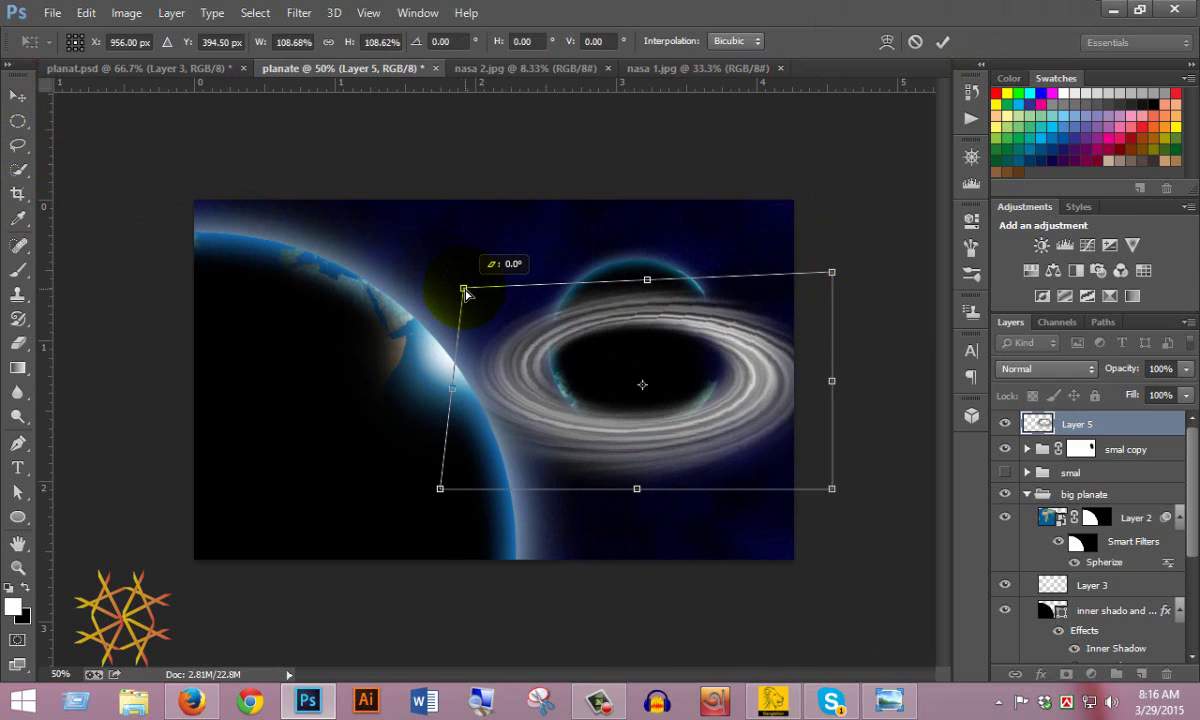
{"action": "left_click_drag", "start_coordinate": [838, 277], "coordinate": [826, 277]}
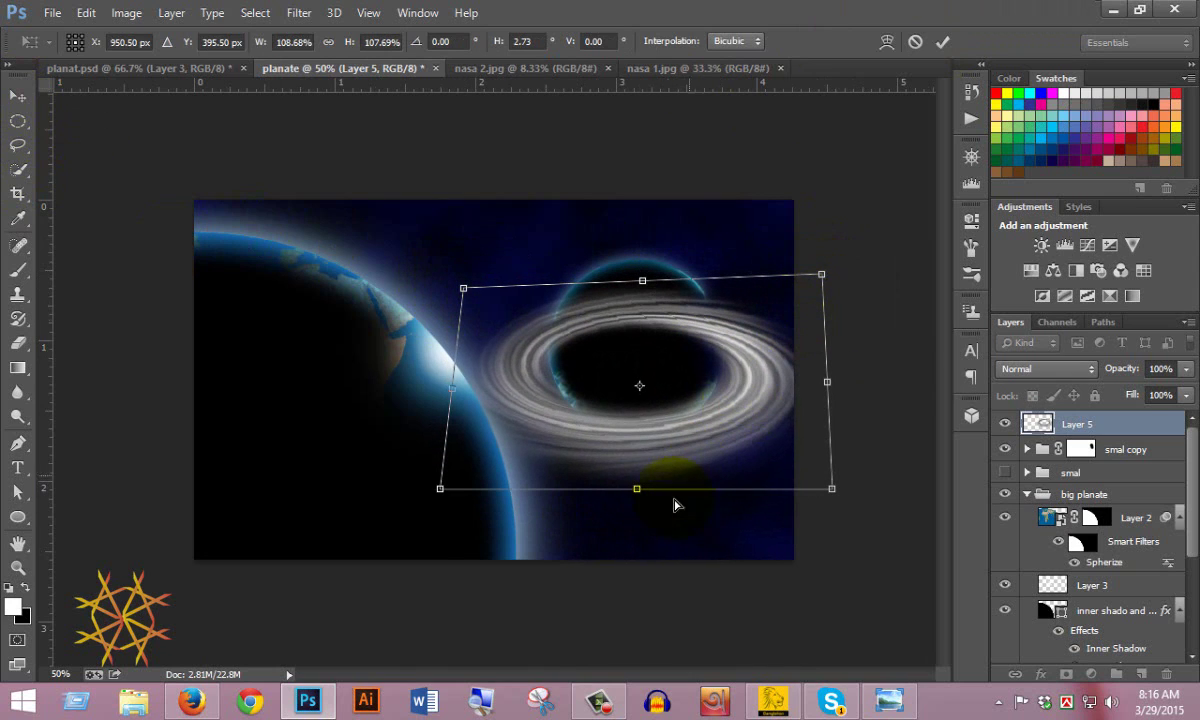
- Stretch the ring's height to about 134%, reposition it over the small planet, and apply the transform
{"action": "left_click_drag", "start_coordinate": [638, 492], "coordinate": [643, 523]}
{"action": "left_click_drag", "start_coordinate": [710, 476], "coordinate": [705, 461]}
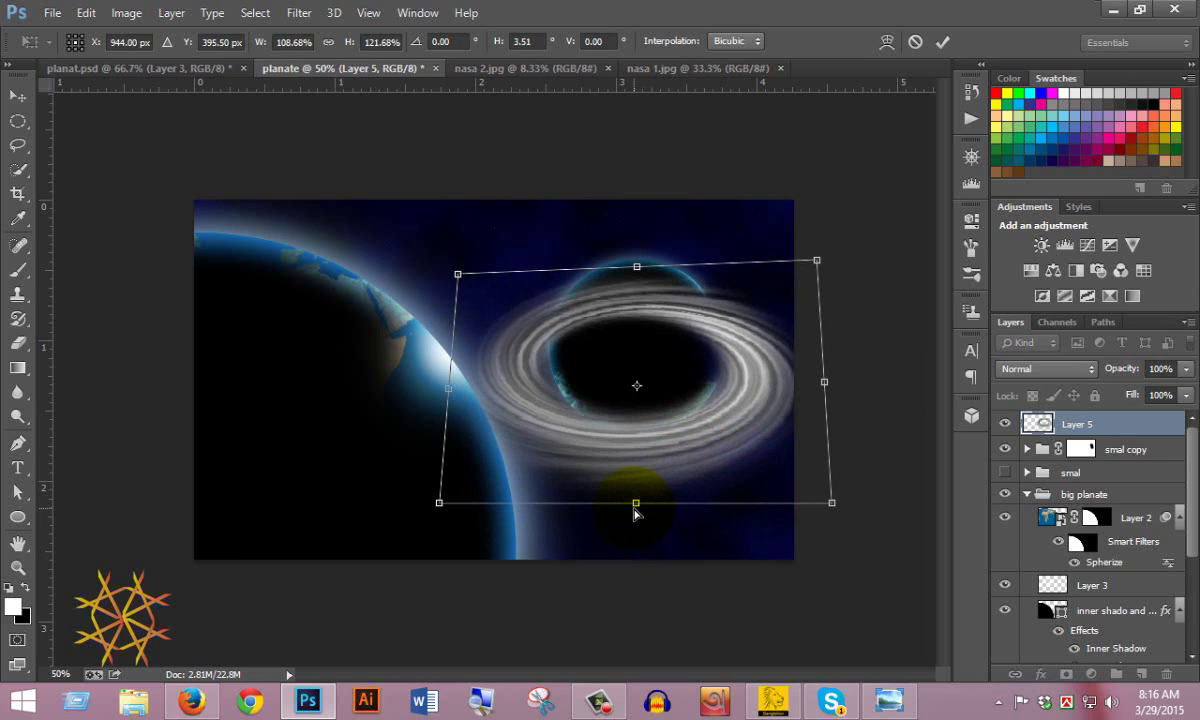
{"action": "left_click_drag", "start_coordinate": [637, 510], "coordinate": [634, 536]}
{"action": "left_click_drag", "start_coordinate": [686, 477], "coordinate": [684, 481]}
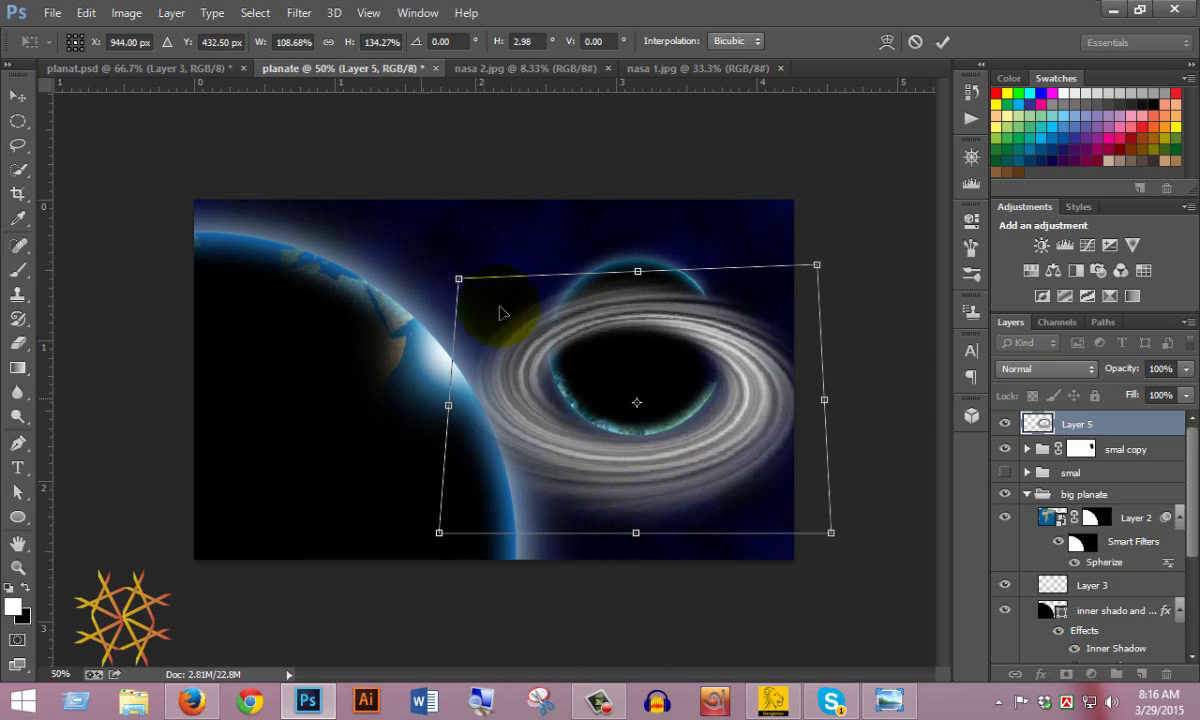
{"action": "left_click", "coordinate": [942, 40]}
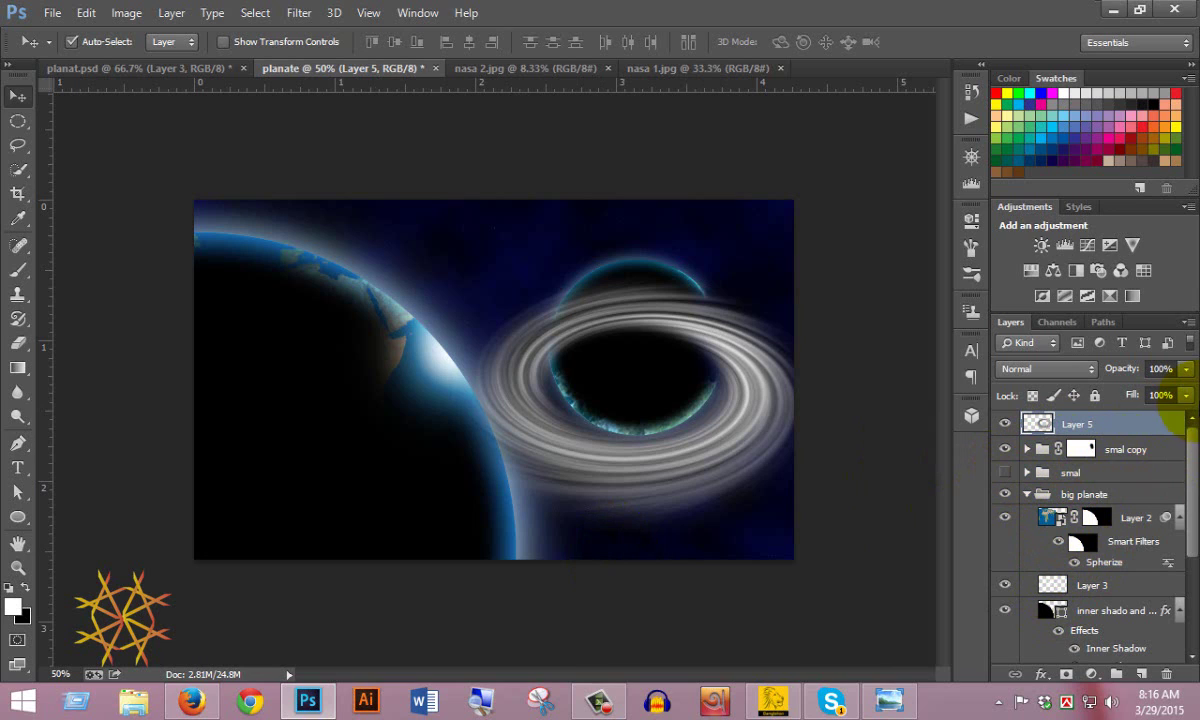
- Mask Layer 5 and paint black within the small planet's outline to hide the ring there, then deselect
{"action": "left_click", "coordinate": [1027, 450]}
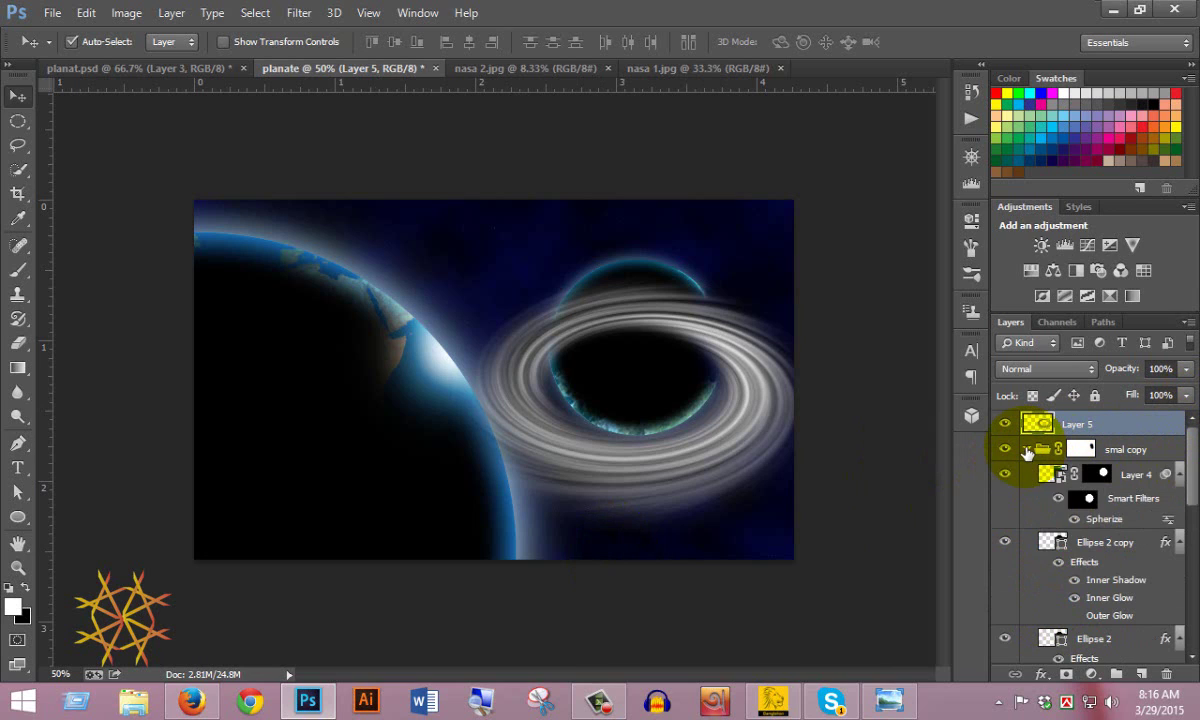
{"action": "left_click", "coordinate": [1052, 543], "text": "ctrl"}
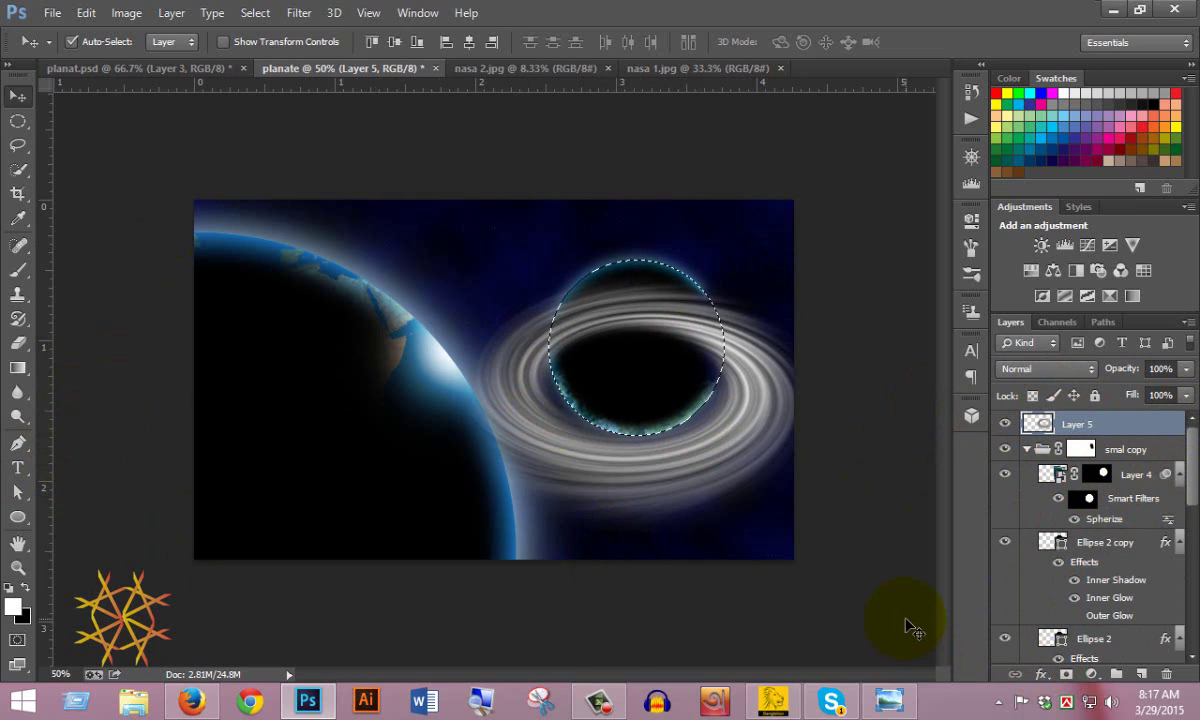
{"action": "left_click", "coordinate": [1066, 674]}
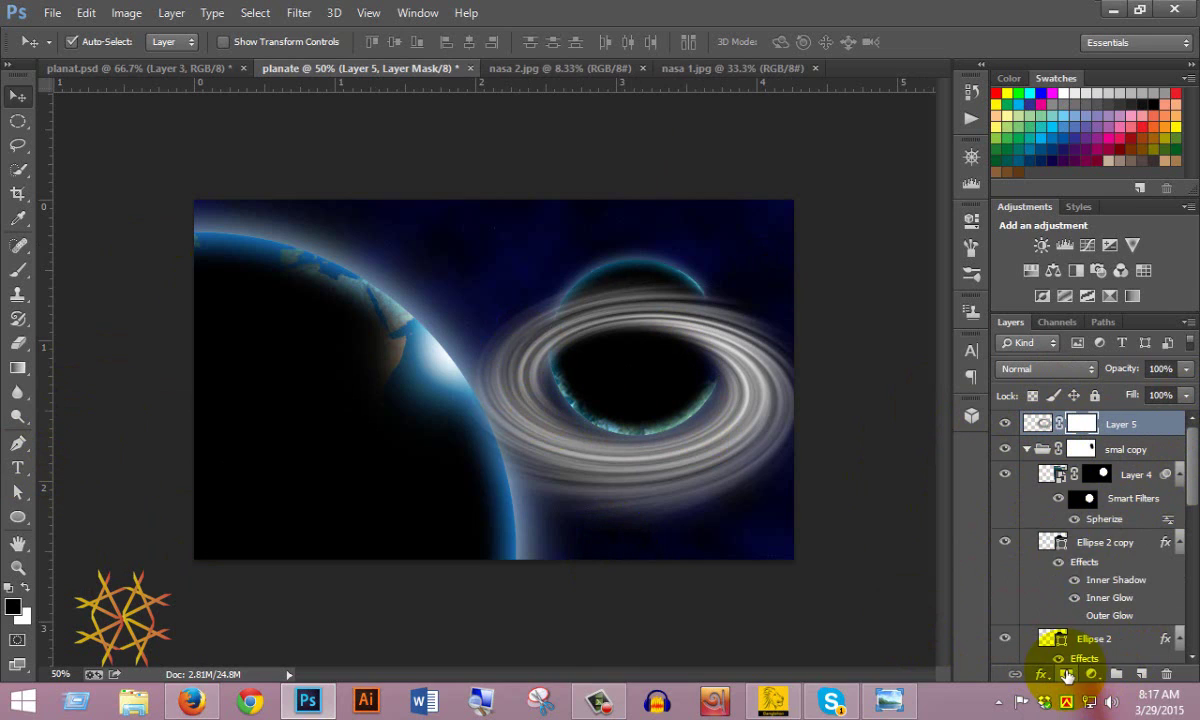
{"action": "left_click", "coordinate": [1085, 501], "text": "ctrl"}
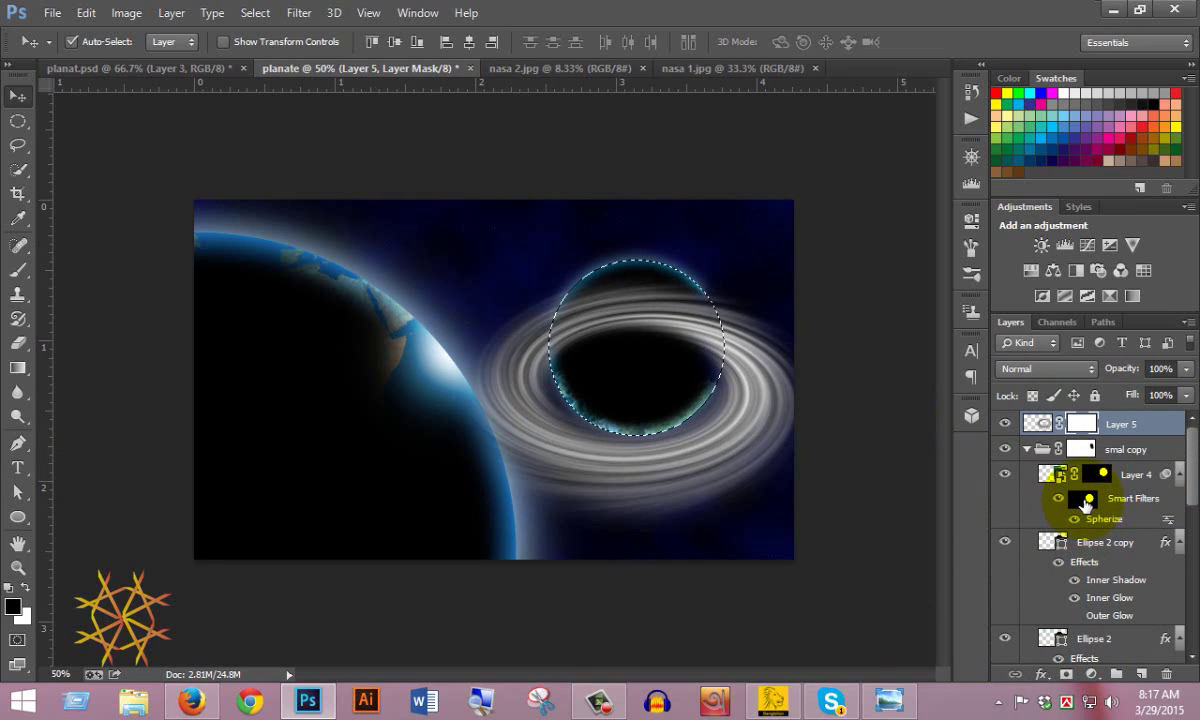
{"action": "left_click", "coordinate": [18, 270]}
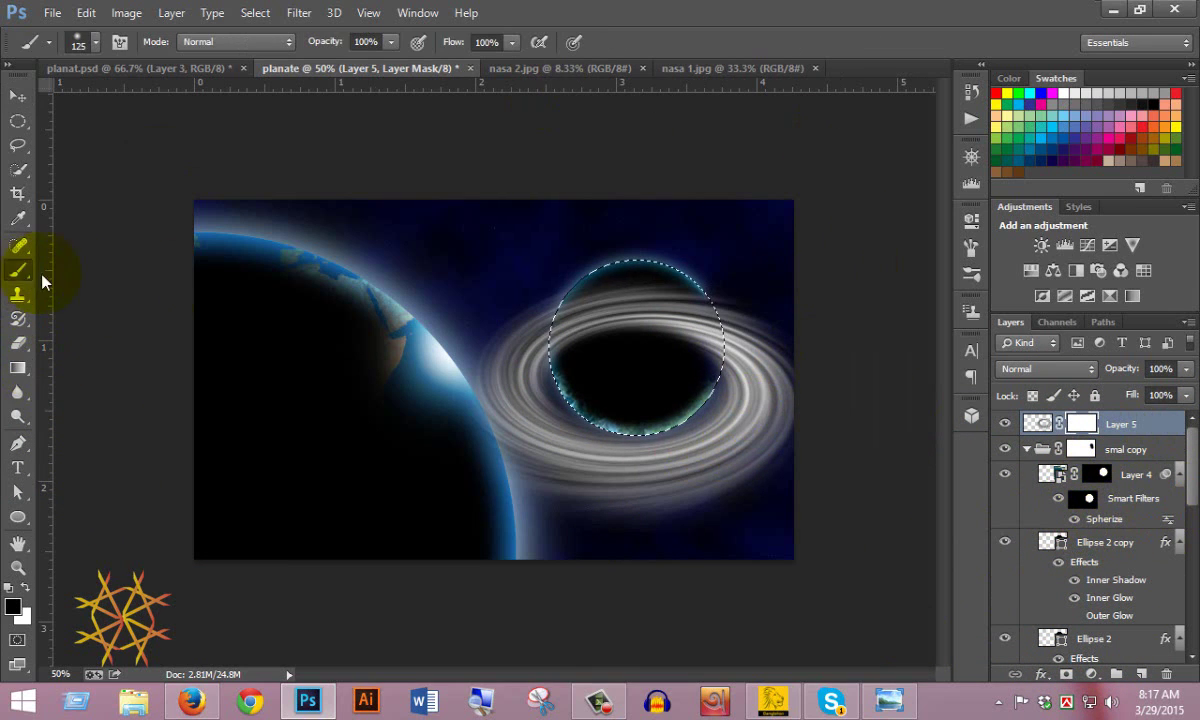
{"action": "mouse_move", "coordinate": [530, 290]}
{"action": "left_mouse_down"}
{"action": "mouse_move", "coordinate": [641, 310]}
{"action": "mouse_move", "coordinate": [554, 319]}
{"action": "mouse_move", "coordinate": [640, 290]}
{"action": "mouse_move", "coordinate": [586, 296]}
{"action": "mouse_move", "coordinate": [635, 281]}
{"action": "mouse_move", "coordinate": [700, 342]}
{"action": "mouse_move", "coordinate": [700, 289]}
{"action": "mouse_move", "coordinate": [691, 365]}
{"action": "mouse_move", "coordinate": [638, 286]}
{"action": "mouse_move", "coordinate": [576, 284]}
{"action": "mouse_move", "coordinate": [592, 281]}
{"action": "mouse_move", "coordinate": [612, 396]}
{"action": "mouse_move", "coordinate": [620, 389]}
{"action": "mouse_move", "coordinate": [588, 359]}
{"action": "mouse_move", "coordinate": [708, 584]}
{"action": "mouse_move", "coordinate": [814, 591]}
{"action": "left_mouse_up"}
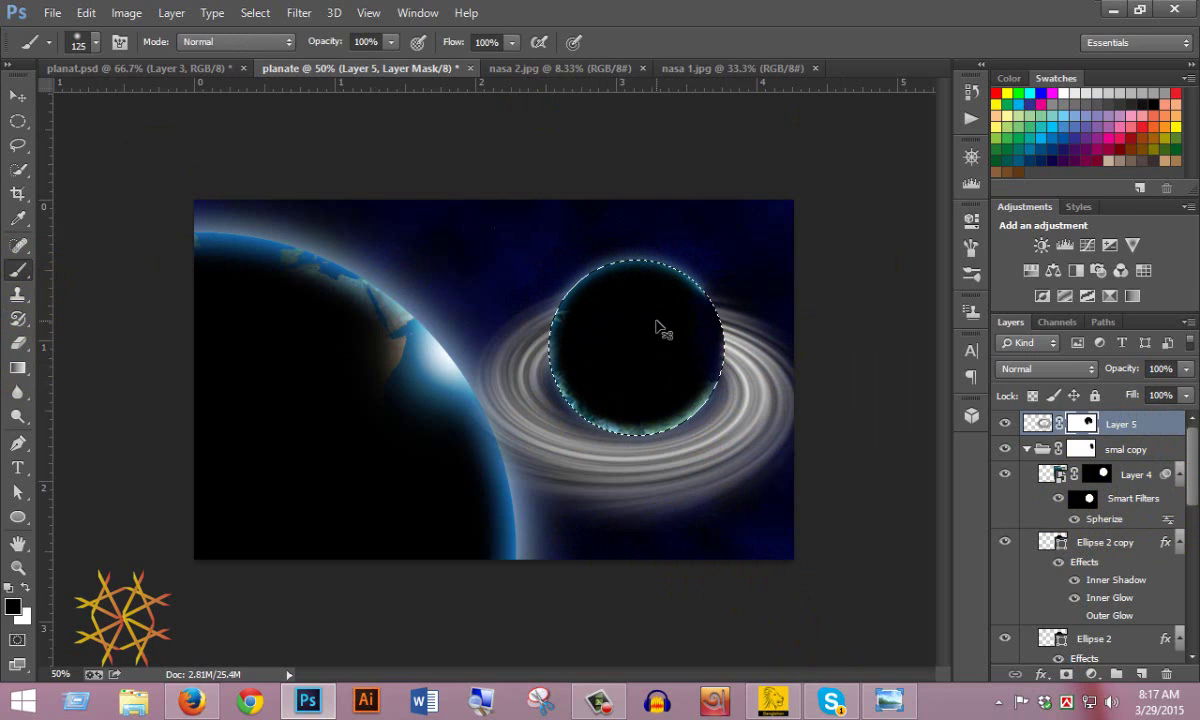
{"action": "left_click", "coordinate": [832, 578]}
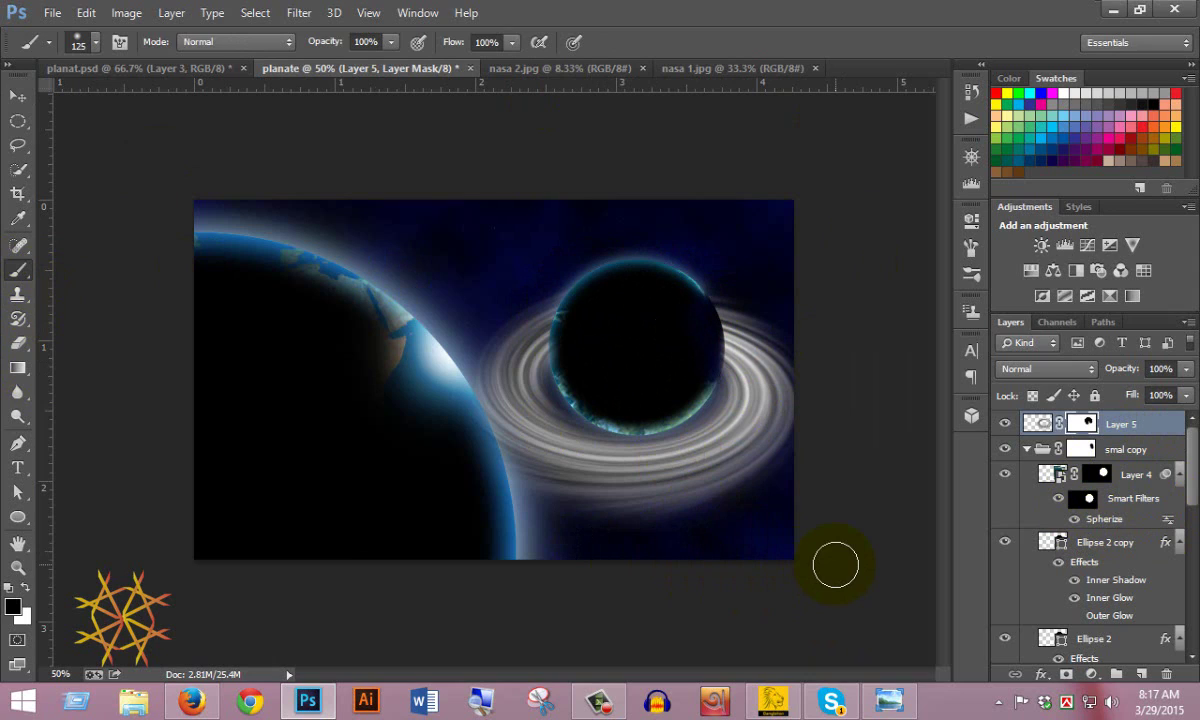
- Undo the painting and the layer mask on Layer 5
{"action": "key", "text": "ctrl+alt+z"}
{"action": "key", "text": "ctrl+alt+z"}
{"action": "key", "text": "ctrl+alt+z"}
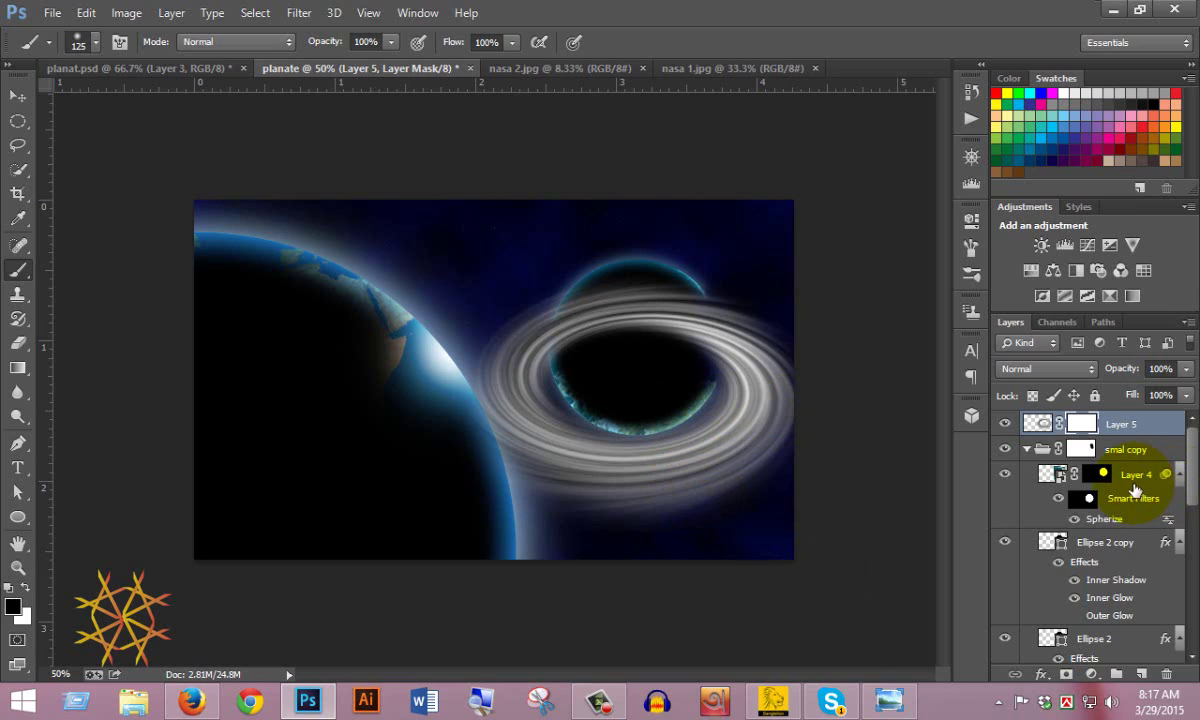
{"action": "key", "text": "ctrl+alt+z"}
{"action": "key", "text": "x"}
- Move the ring slightly up and adjust its height to about 99% with Free Transform
{"action": "left_click", "coordinate": [17, 95]}
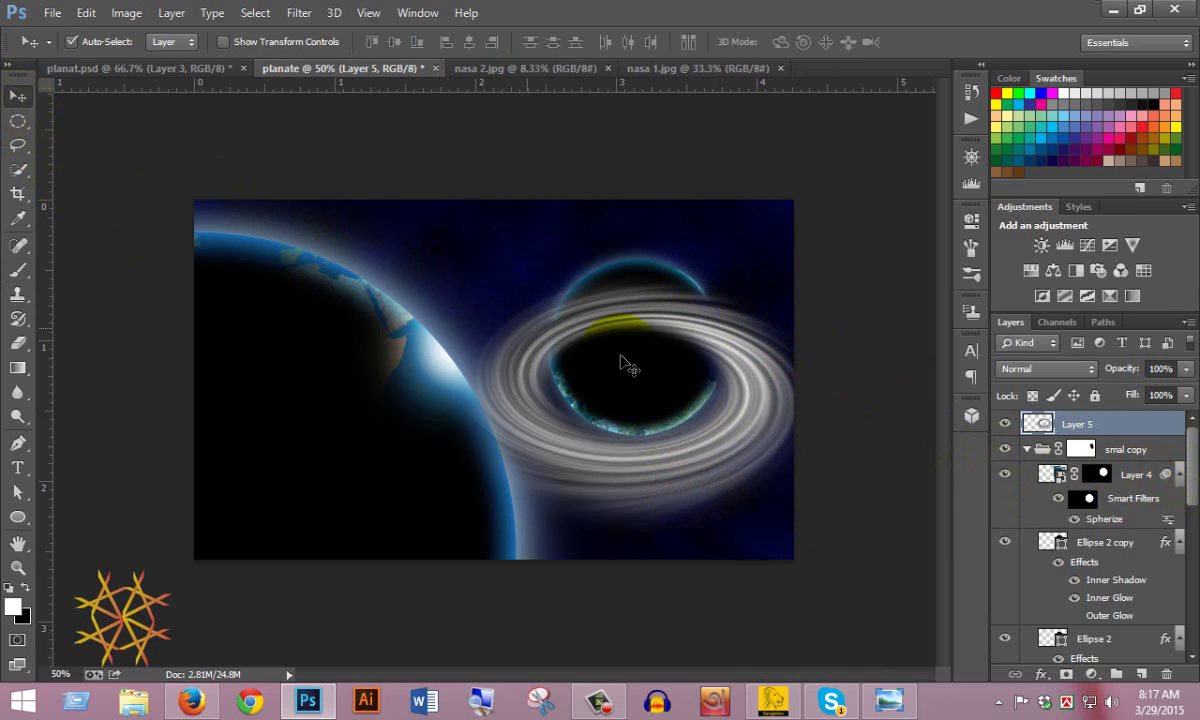
{"action": "left_click_drag", "start_coordinate": [656, 310], "coordinate": [653, 289]}
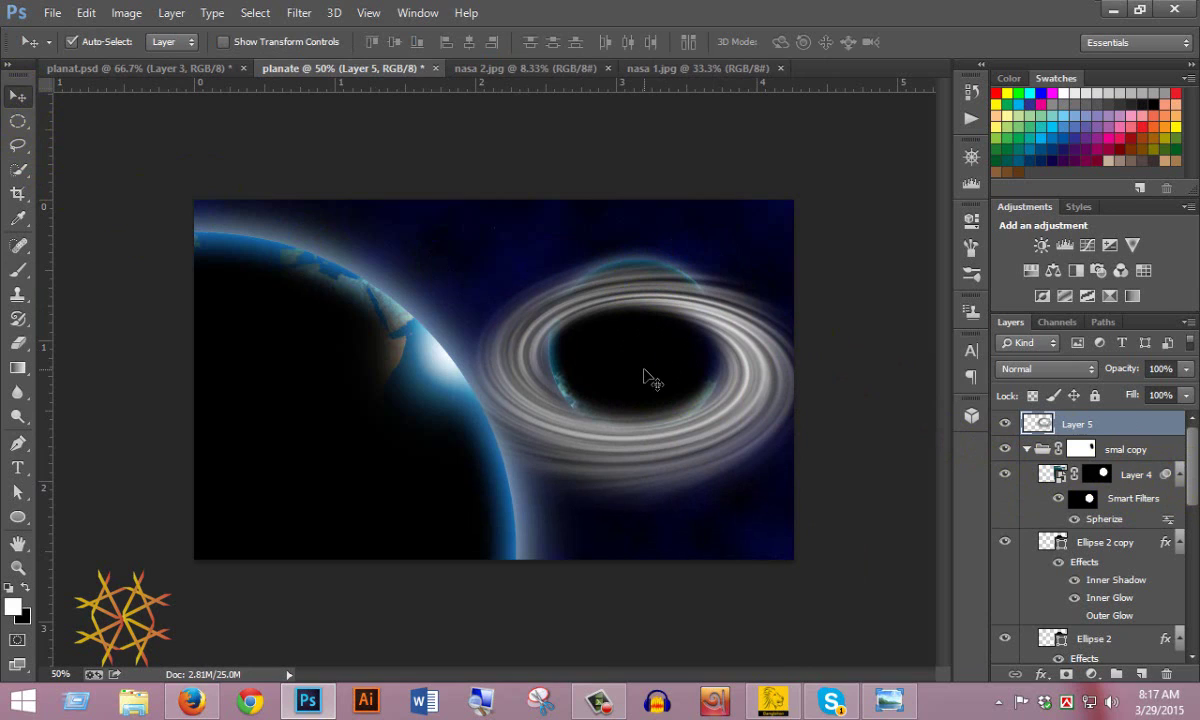
{"action": "key", "text": "ctrl+t"}
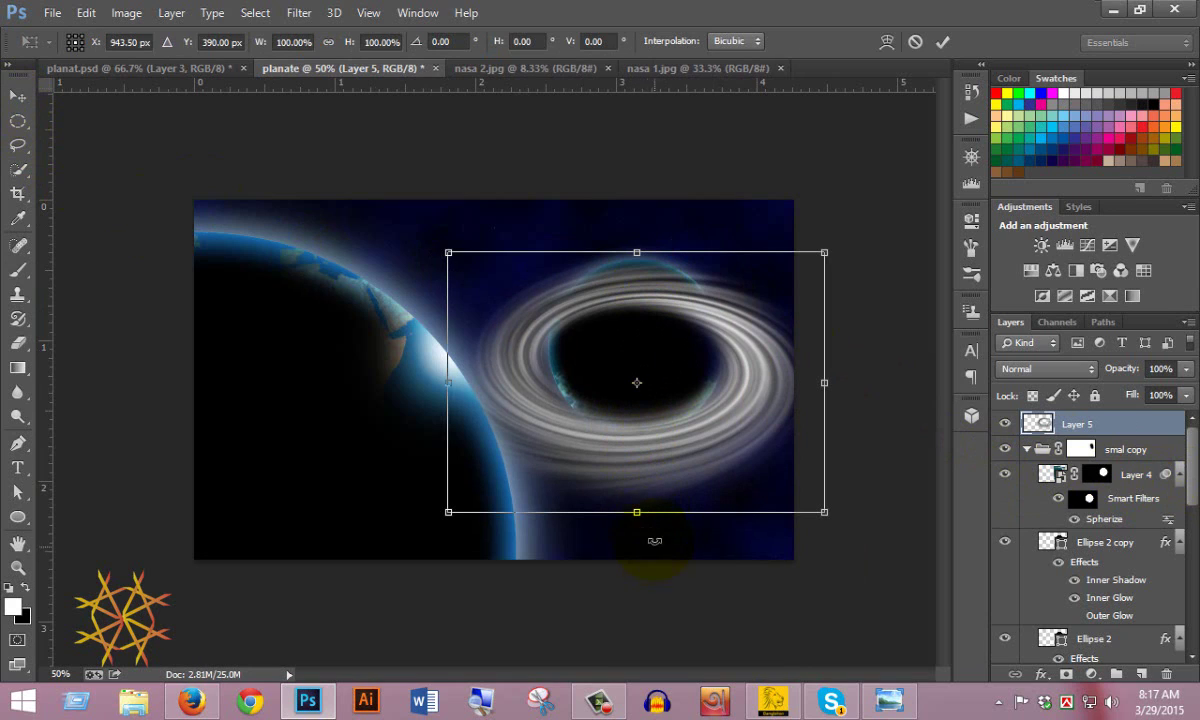
{"action": "left_click_drag", "start_coordinate": [637, 513], "coordinate": [636, 521]}
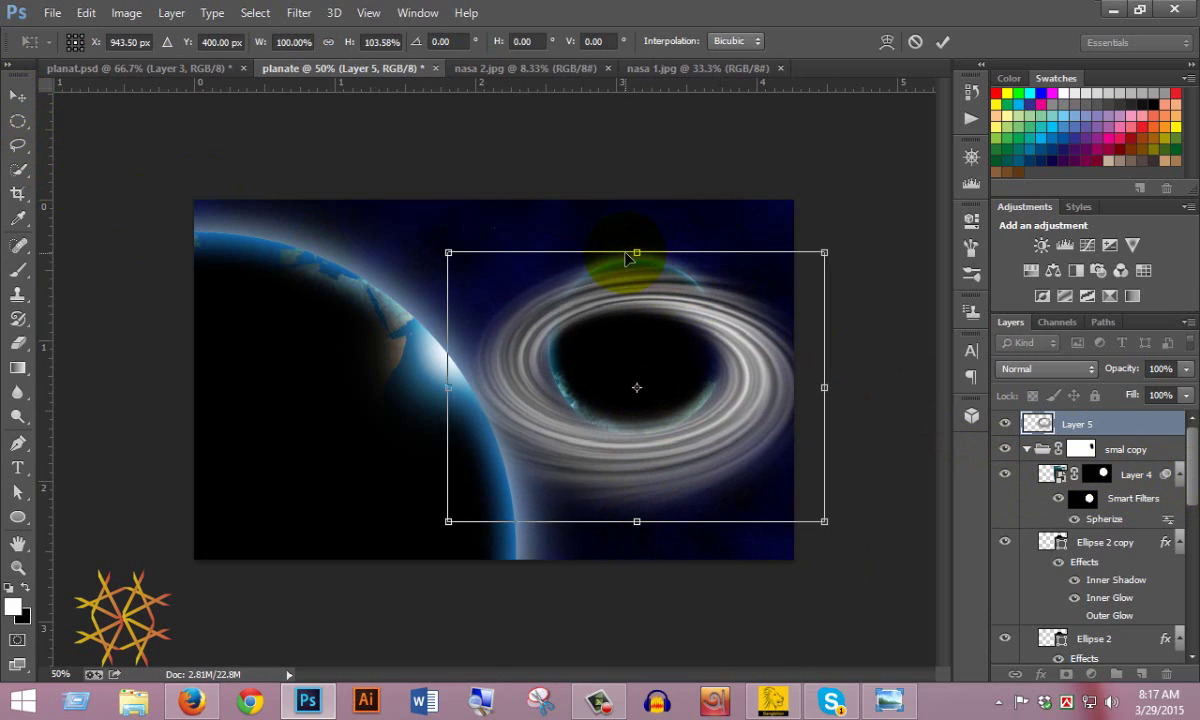
{"action": "left_click_drag", "start_coordinate": [638, 253], "coordinate": [638, 268]}
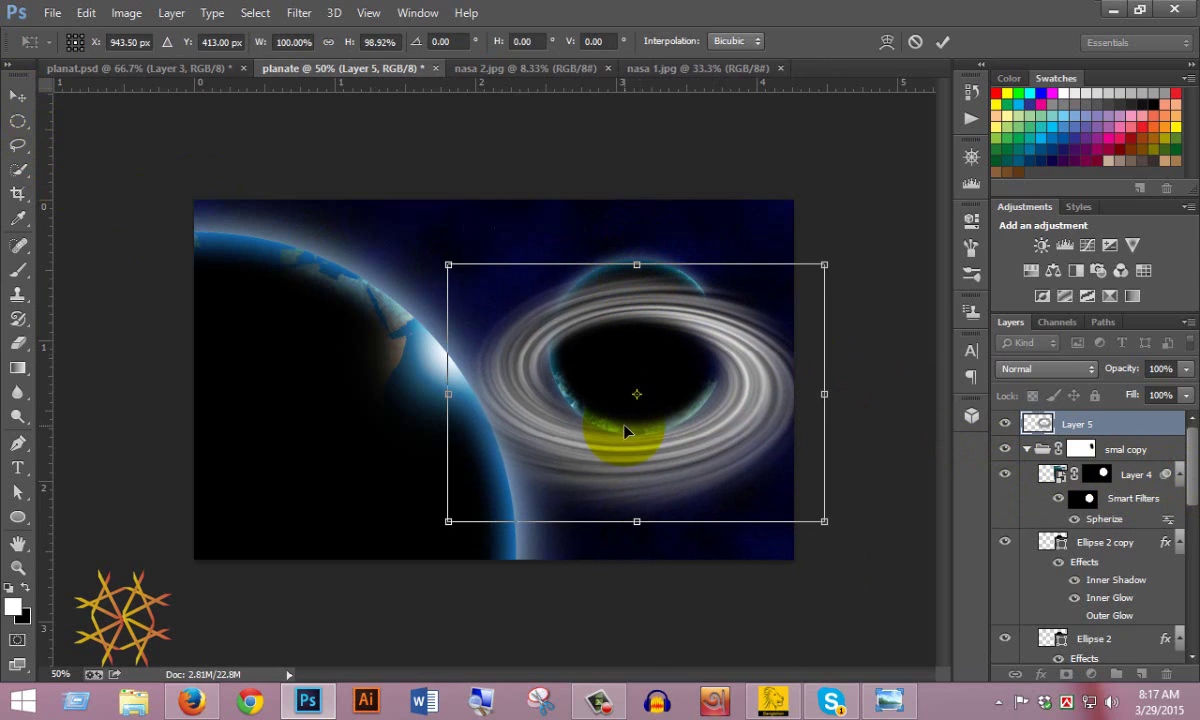
- Reposition the ring across the small planet, flatten it from its upper edge, and apply the transform
{"action": "left_click_drag", "start_coordinate": [625, 449], "coordinate": [625, 445]}
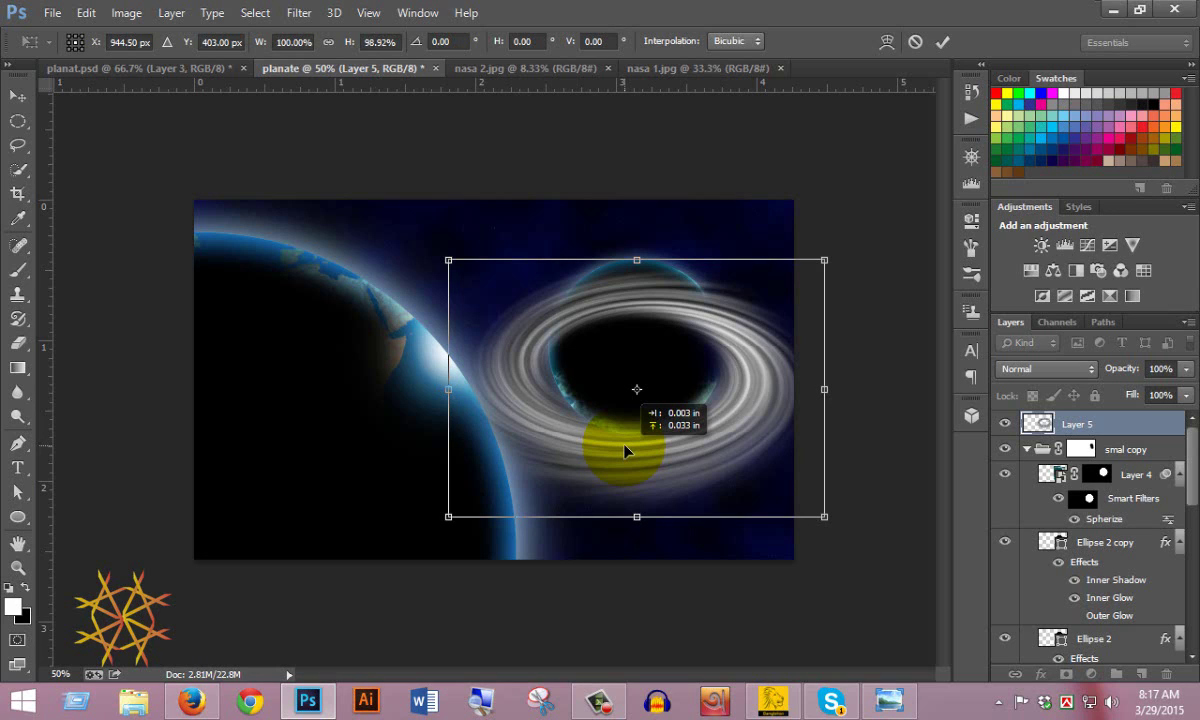
{"action": "left_click_drag", "start_coordinate": [624, 450], "coordinate": [626, 446]}
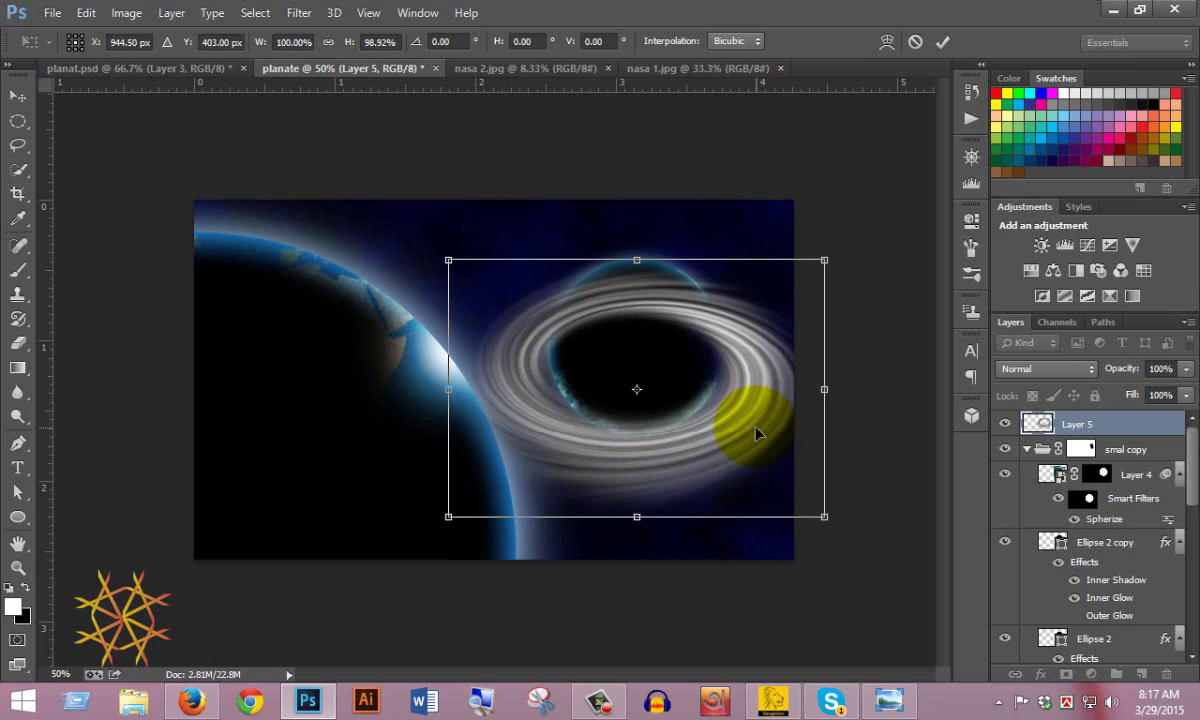
{"action": "left_click_drag", "start_coordinate": [657, 468], "coordinate": [657, 447]}
{"action": "left_click_drag", "start_coordinate": [637, 240], "coordinate": [643, 313]}
{"action": "left_click", "coordinate": [942, 41]}
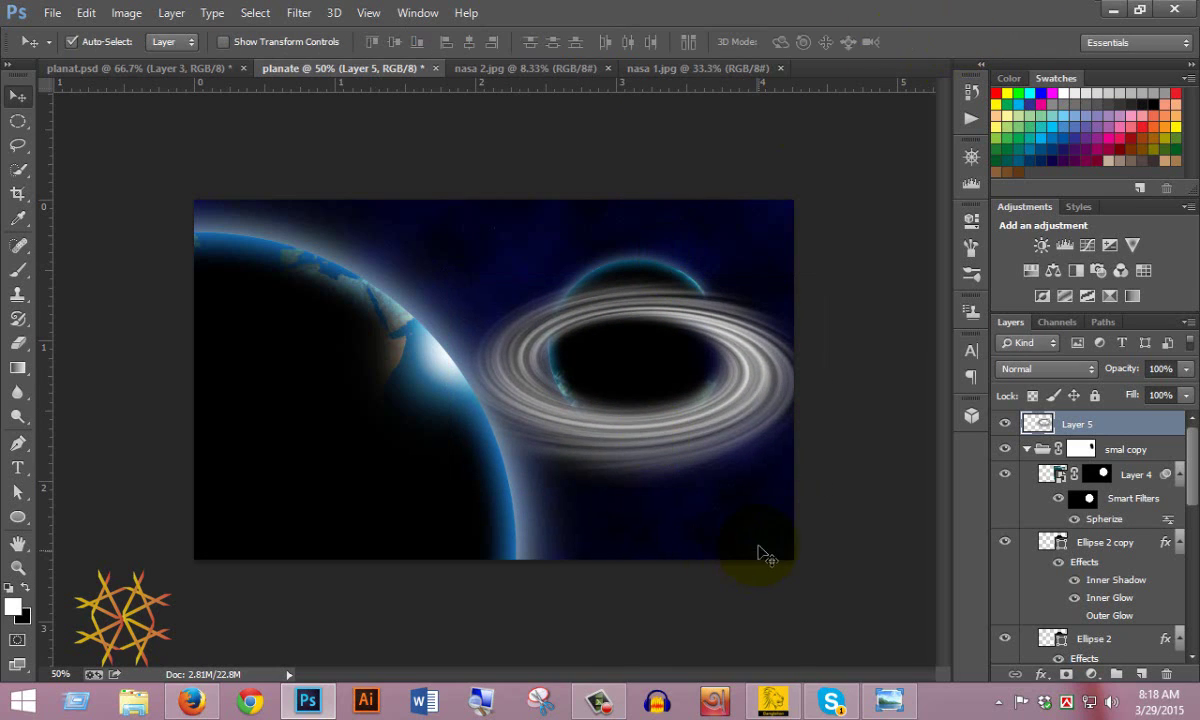
- Add a layer mask to Layer 5 and paint black within the small planet's outline to hide the ring's rear portion, then deselect
{"action": "left_click", "coordinate": [1067, 675]}
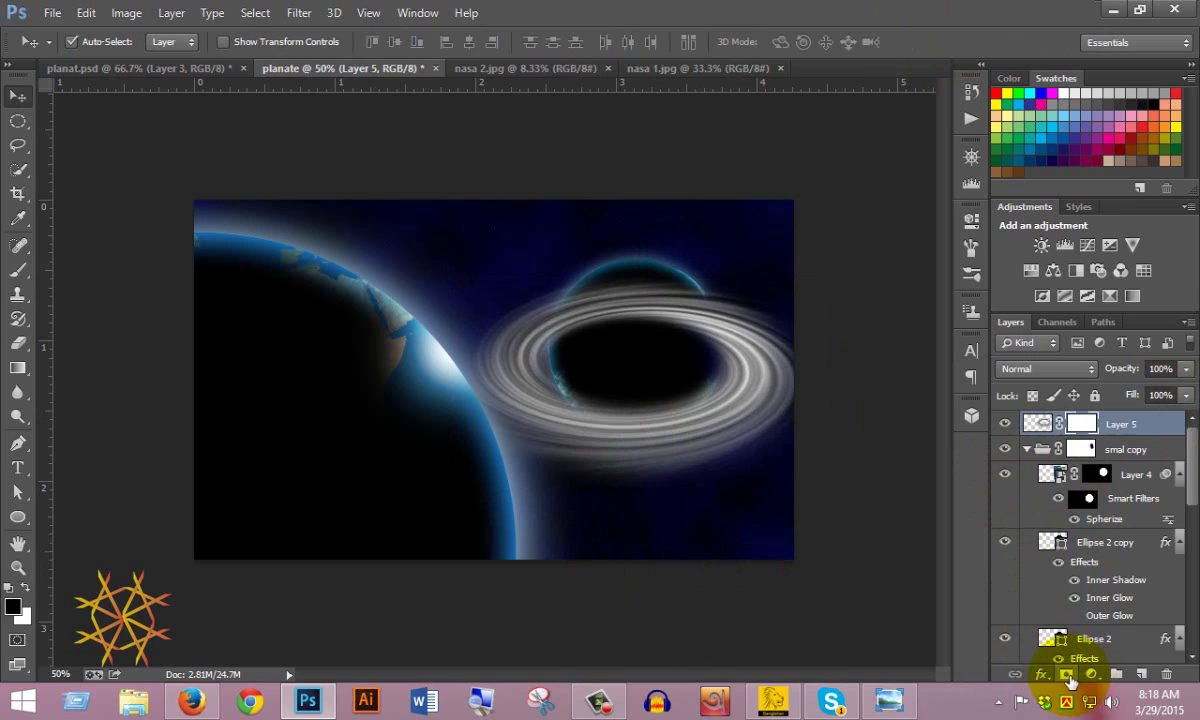
{"action": "left_click", "coordinate": [1088, 499], "text": "ctrl"}
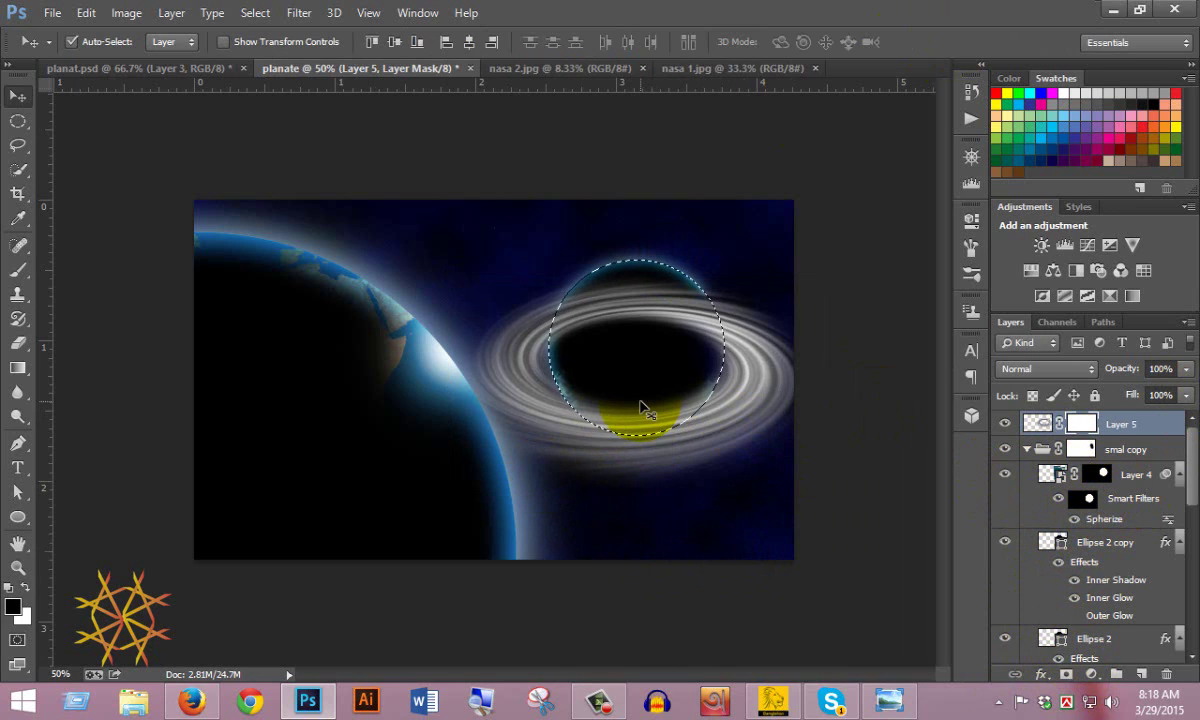
{"action": "left_click", "coordinate": [19, 272]}
{"action": "mouse_move", "coordinate": [575, 316]}
{"action": "left_mouse_down"}
{"action": "mouse_move", "coordinate": [708, 293]}
{"action": "mouse_move", "coordinate": [573, 320]}
{"action": "mouse_move", "coordinate": [563, 347]}
{"action": "mouse_move", "coordinate": [600, 302]}
{"action": "mouse_move", "coordinate": [595, 270]}
{"action": "mouse_move", "coordinate": [566, 340]}
{"action": "mouse_move", "coordinate": [591, 322]}
{"action": "mouse_move", "coordinate": [638, 390]}
{"action": "left_mouse_up"}
{"action": "key", "text": "ctrl+d"}
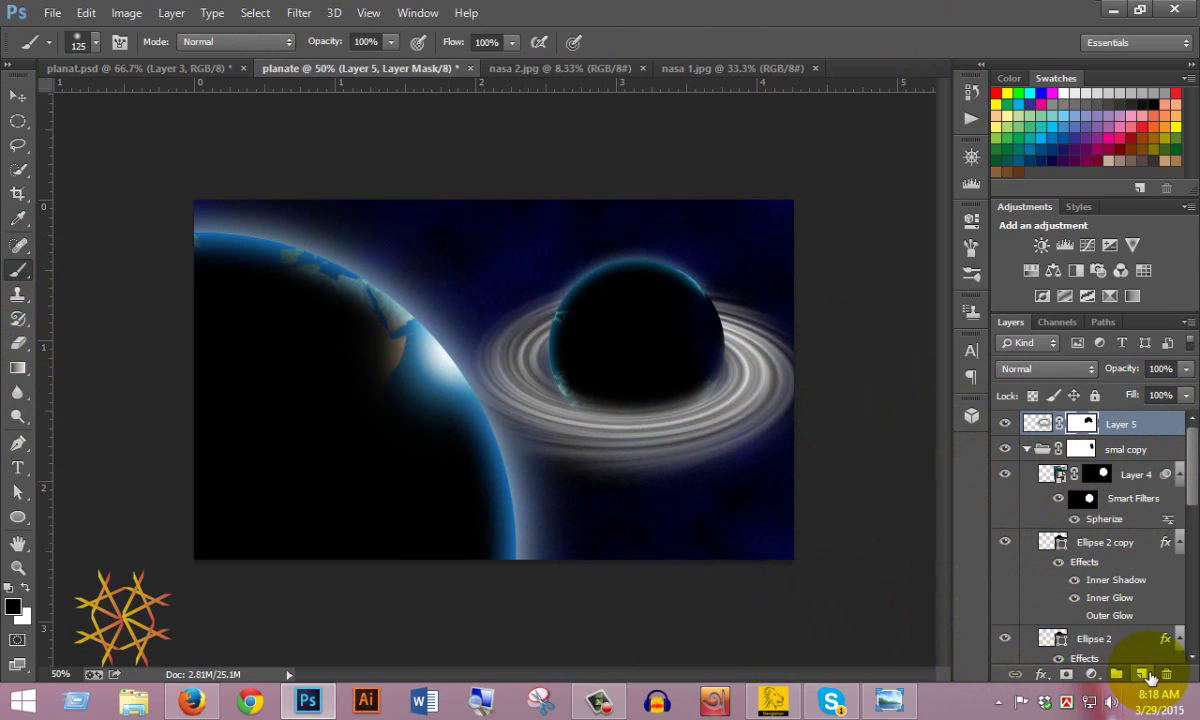
- Add a Hue/Saturation adjustment clipped to Layer 5 with Colorize enabled, Hue 141, Saturation 48 and Lightness +6
{"action": "left_click", "coordinate": [1092, 675]}
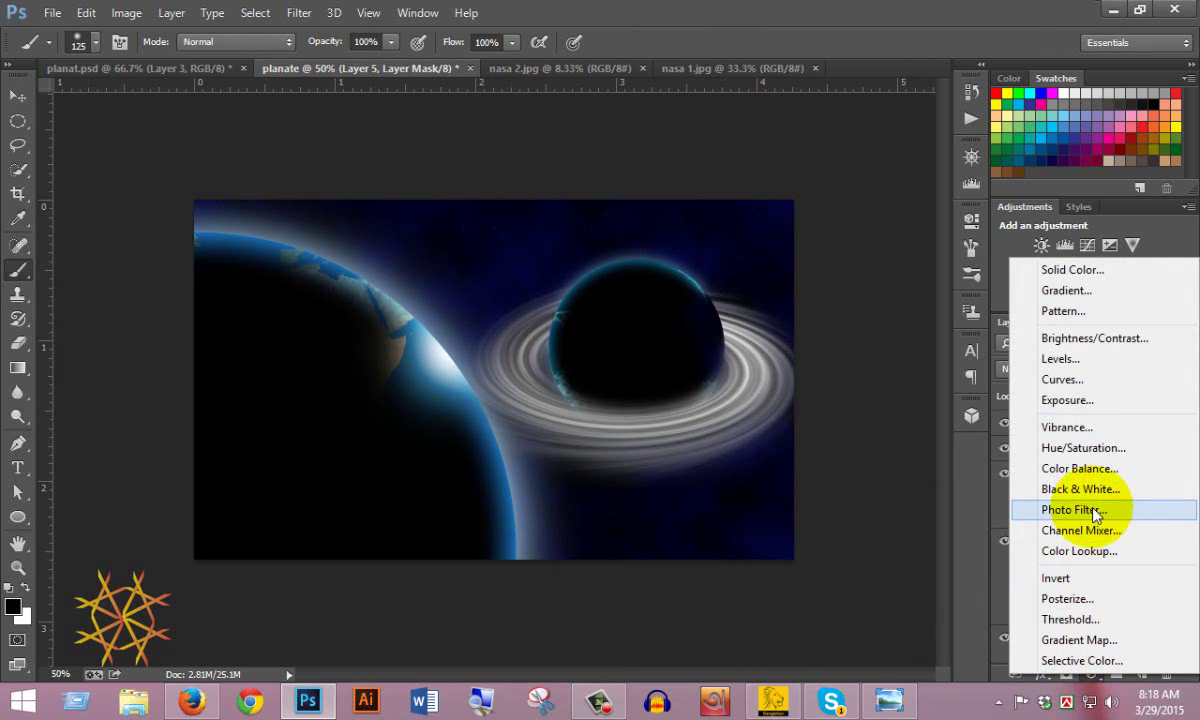
{"action": "left_click", "coordinate": [1118, 456]}
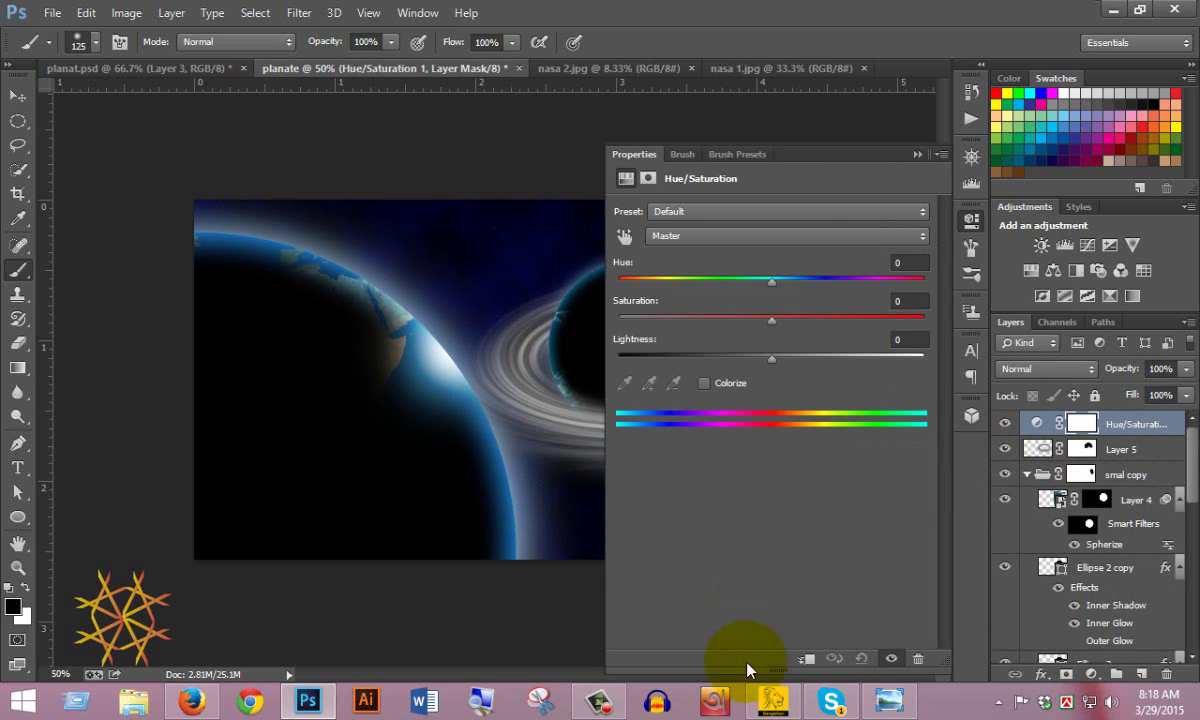
{"action": "left_click", "coordinate": [705, 385]}
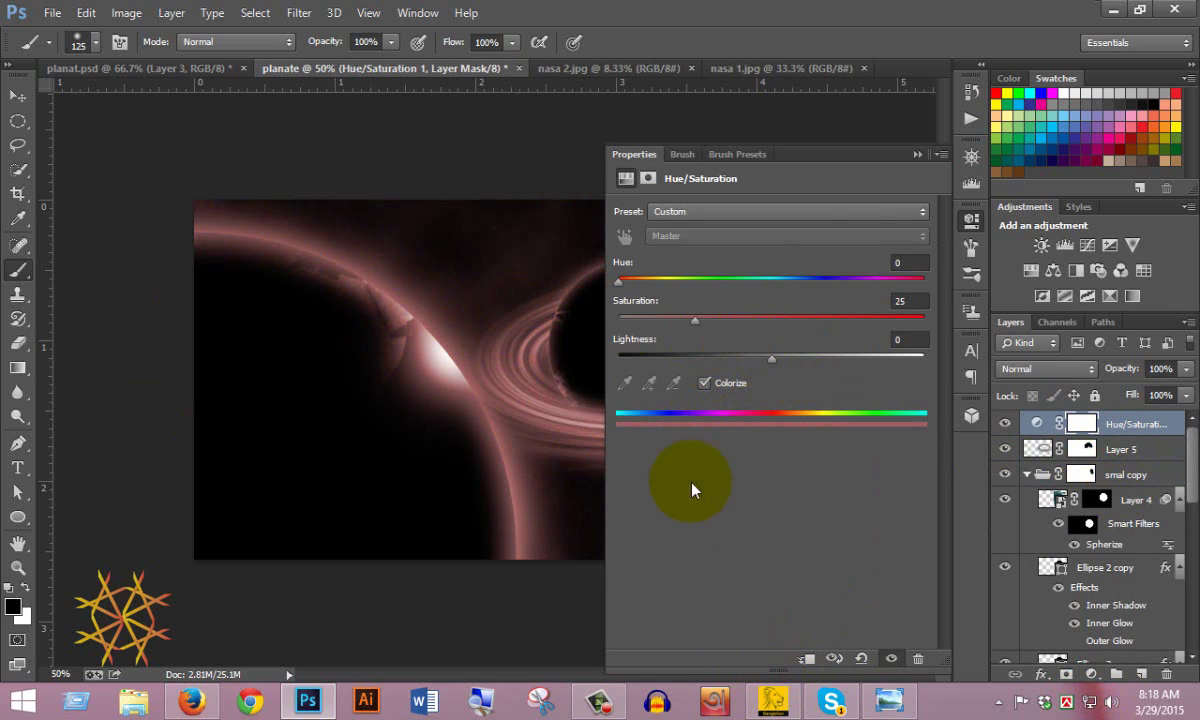
{"action": "left_click", "coordinate": [806, 660]}
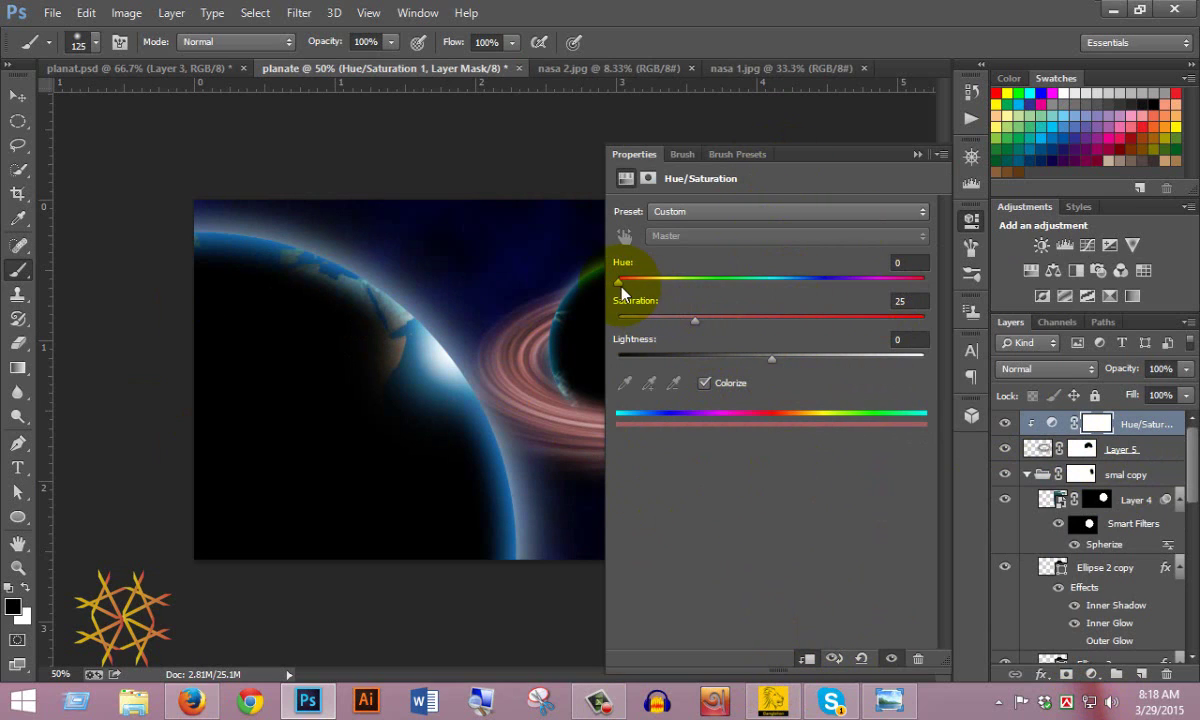
{"action": "left_click_drag", "start_coordinate": [619, 281], "coordinate": [739, 281]}
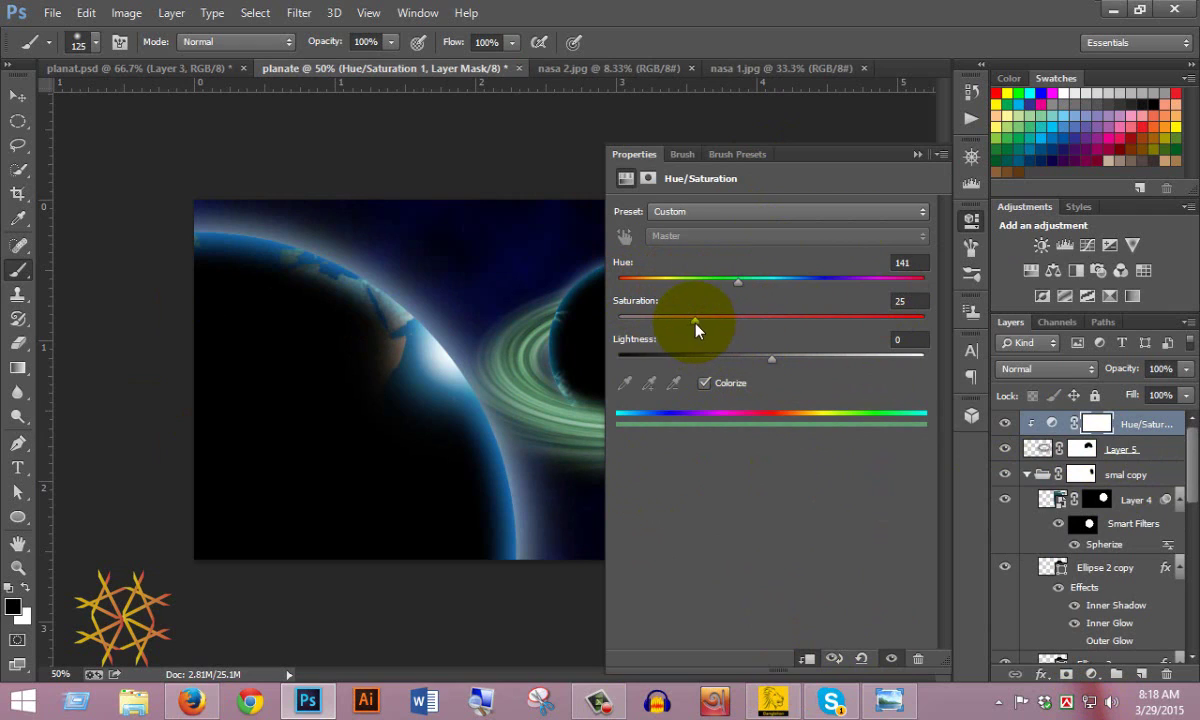
{"action": "left_click_drag", "start_coordinate": [697, 330], "coordinate": [783, 362]}
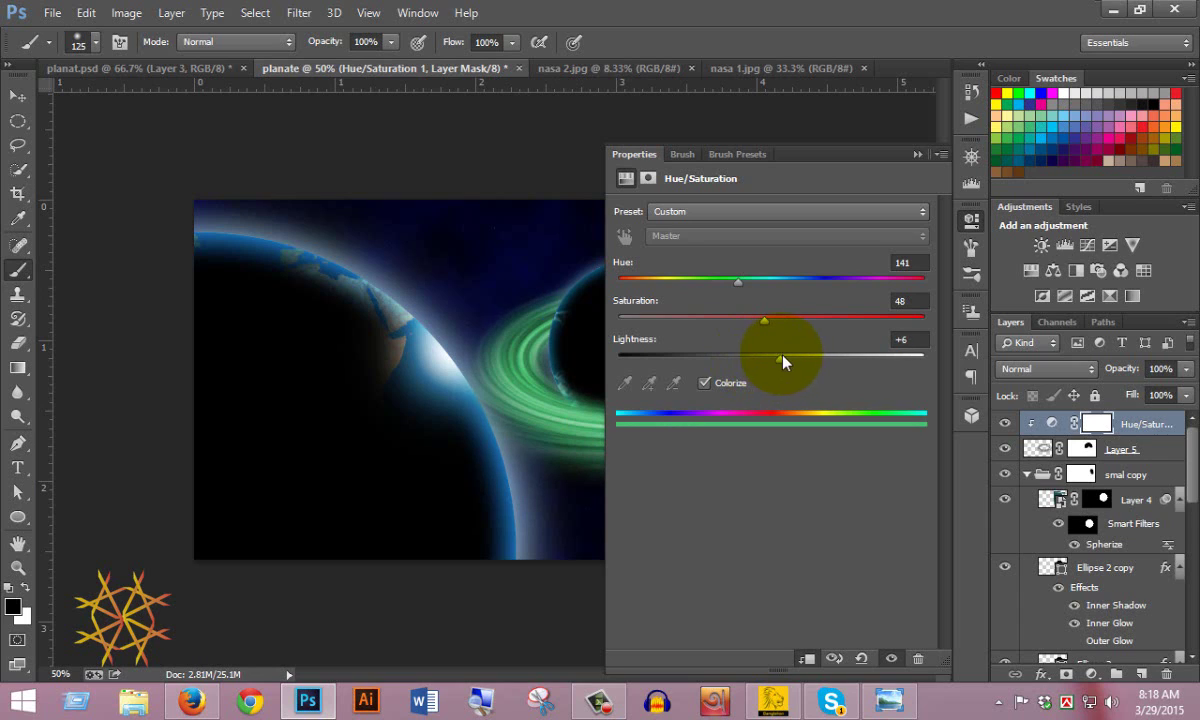
{"action": "left_click", "coordinate": [915, 154]}
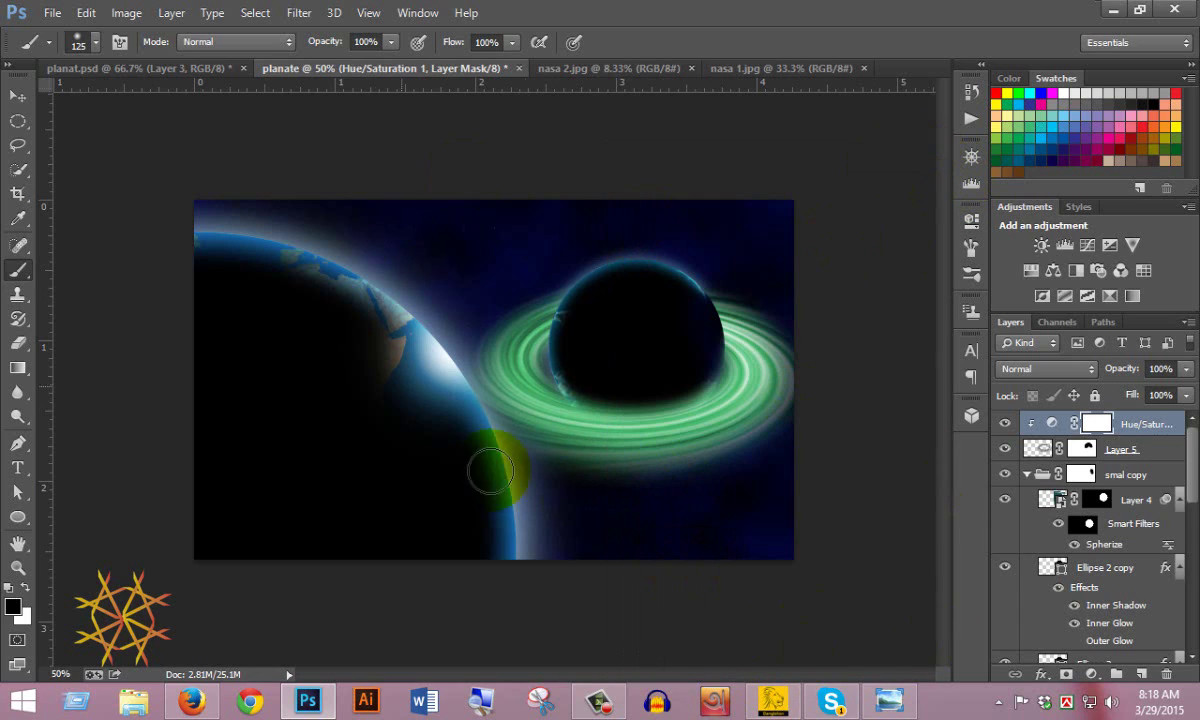
- Examine the colored ring up close and compare the scene with the finished artwork in planat.psd
{"action": "left_click", "coordinate": [546, 306], "text": "ctrl+space"}
{"action": "left_click", "coordinate": [546, 306], "text": "ctrl+space"}
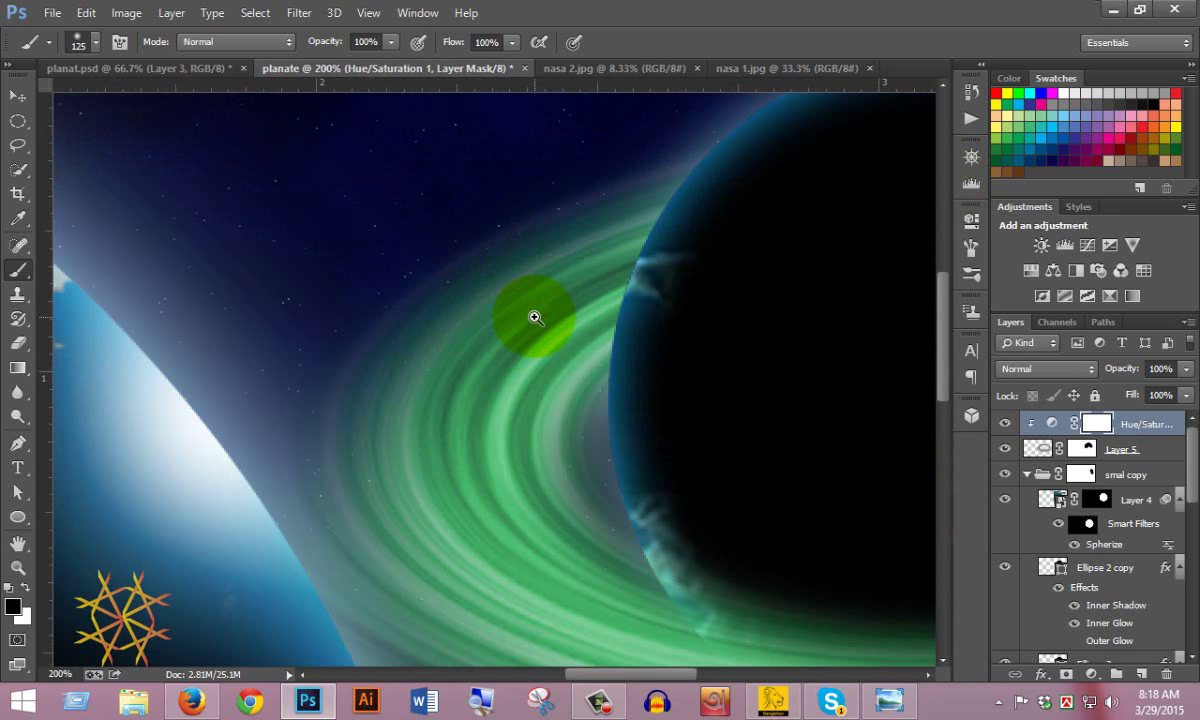
{"action": "left_click", "coordinate": [527, 323], "text": "alt+space"}
{"action": "left_click", "coordinate": [525, 319], "text": "alt+space"}
{"action": "left_click", "coordinate": [525, 319], "text": "alt+space"}
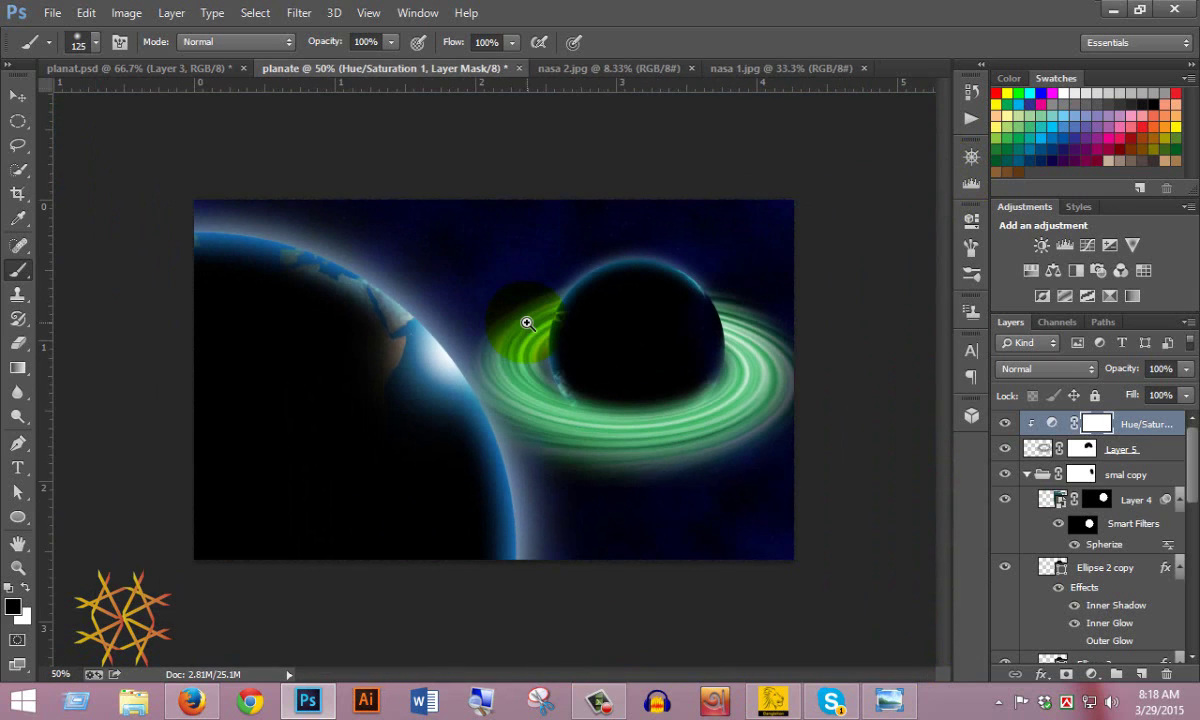
{"action": "left_click", "coordinate": [140, 68]}
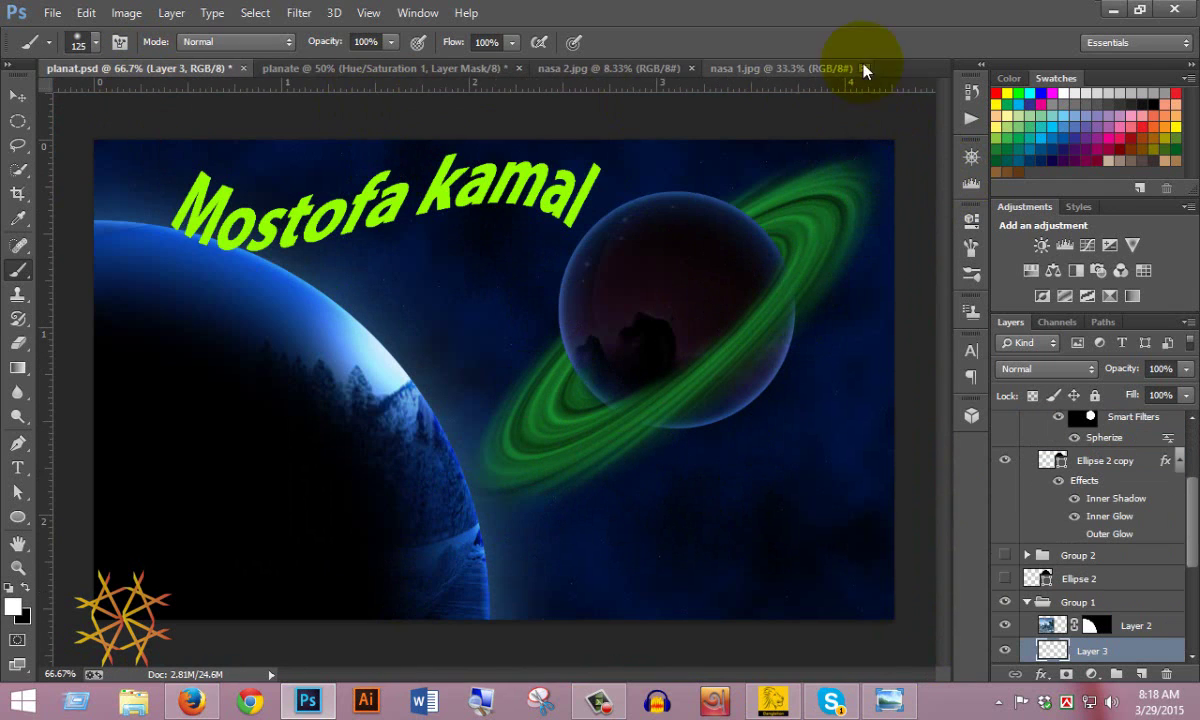
{"action": "left_click", "coordinate": [405, 70]}
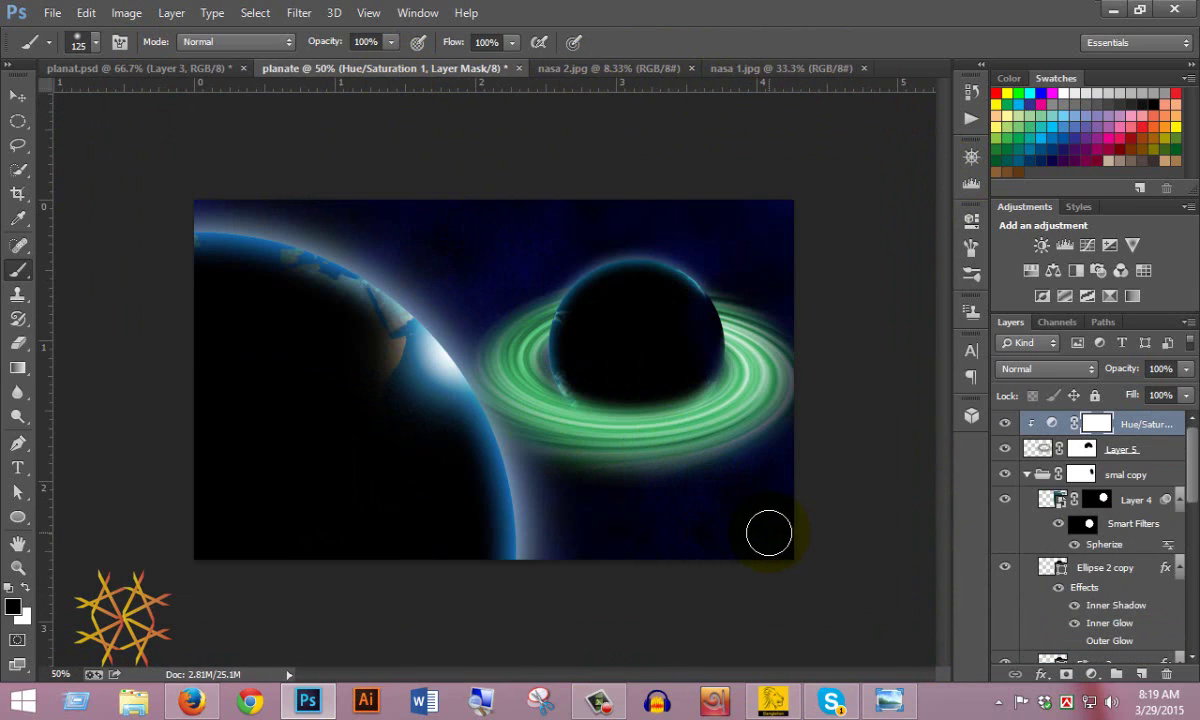
- Warp the ring on Layer 5, raising its lower edge, lower corners and upper-right corner to tilt the front band upward toward the right
{"action": "key", "text": "ctrl+t"}
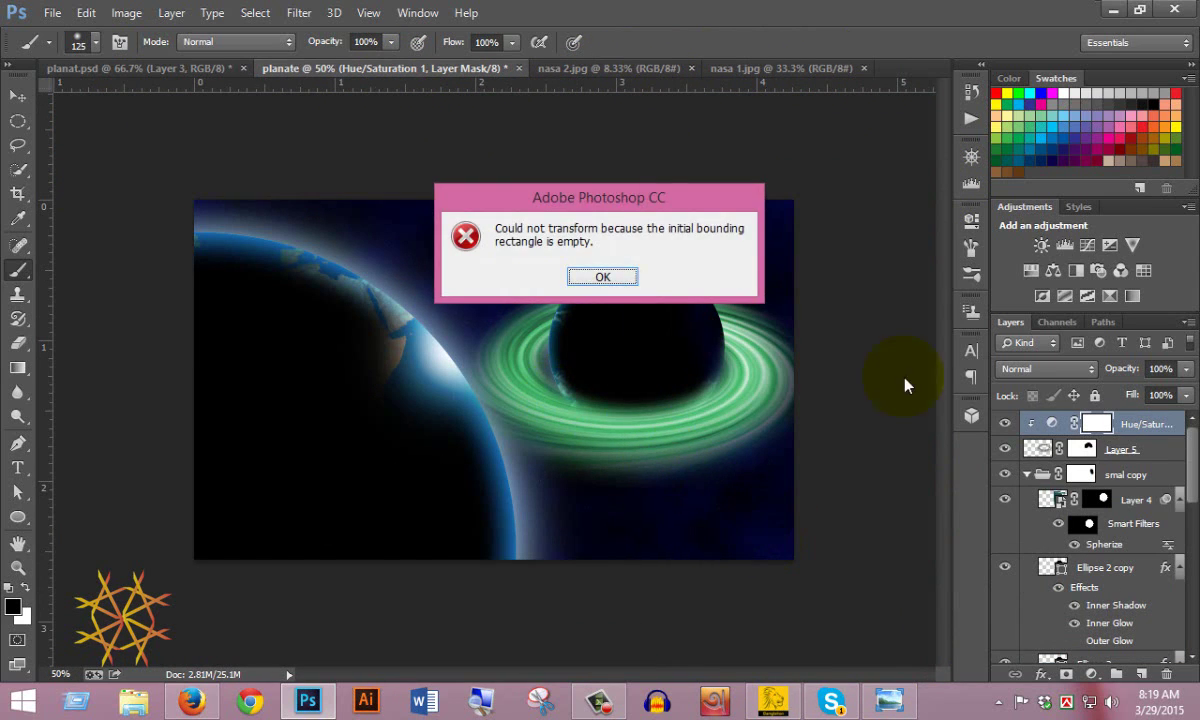
{"action": "left_click", "coordinate": [593, 282]}
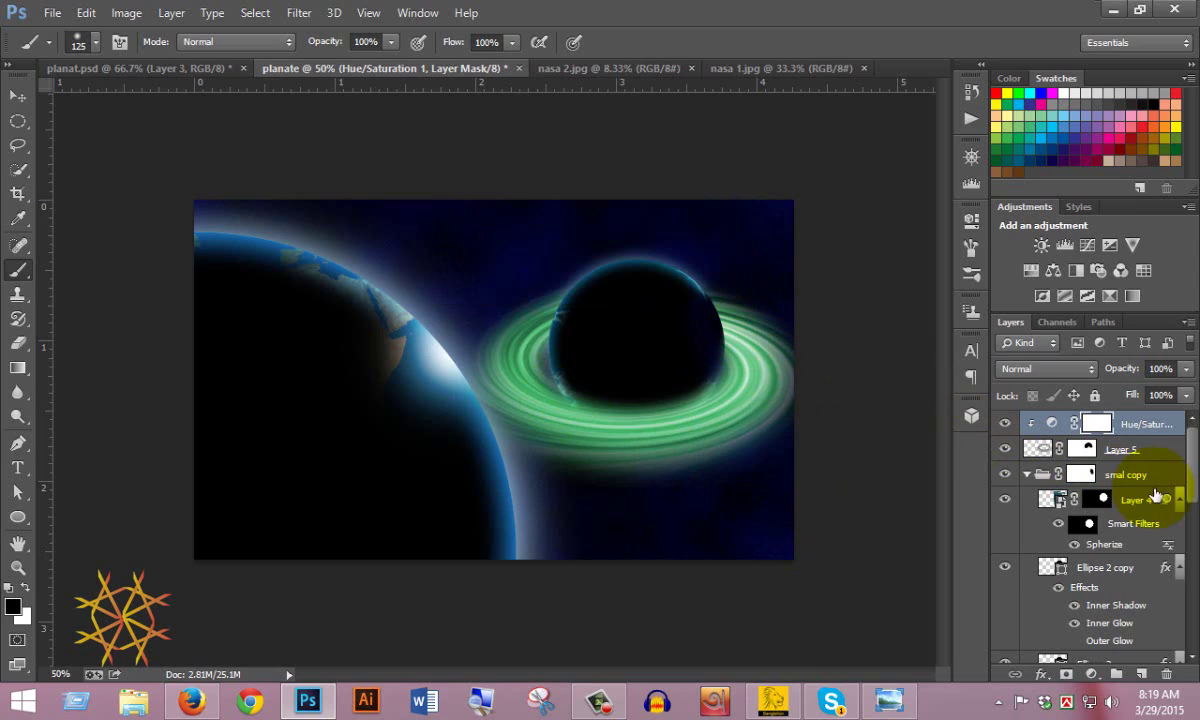
{"action": "left_click", "coordinate": [1040, 449]}
{"action": "key", "text": "ctrl+t"}
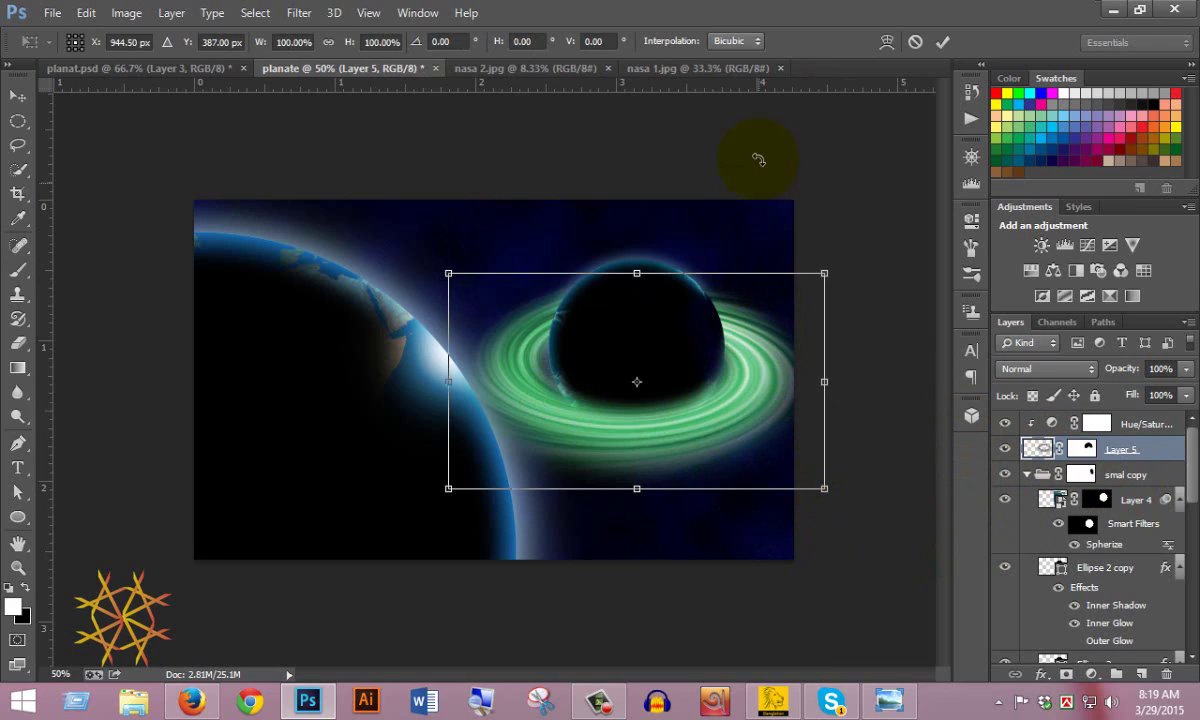
{"action": "left_click", "coordinate": [886, 42]}
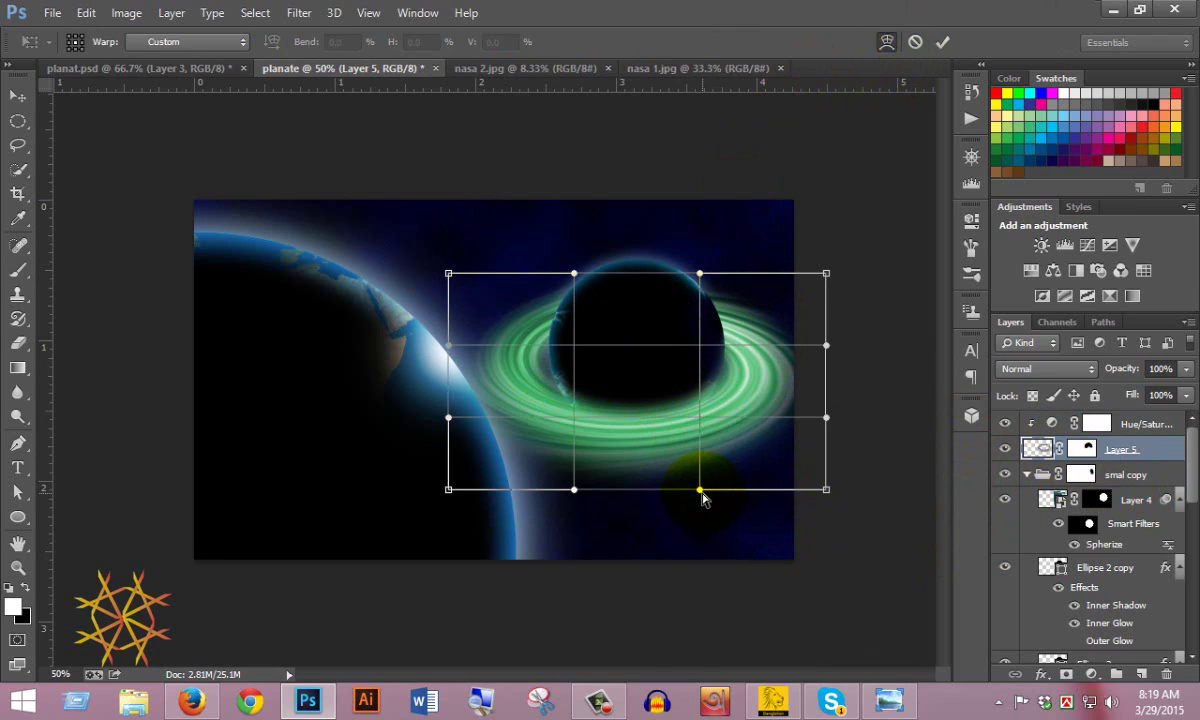
{"action": "left_click_drag", "start_coordinate": [700, 489], "coordinate": [700, 390]}
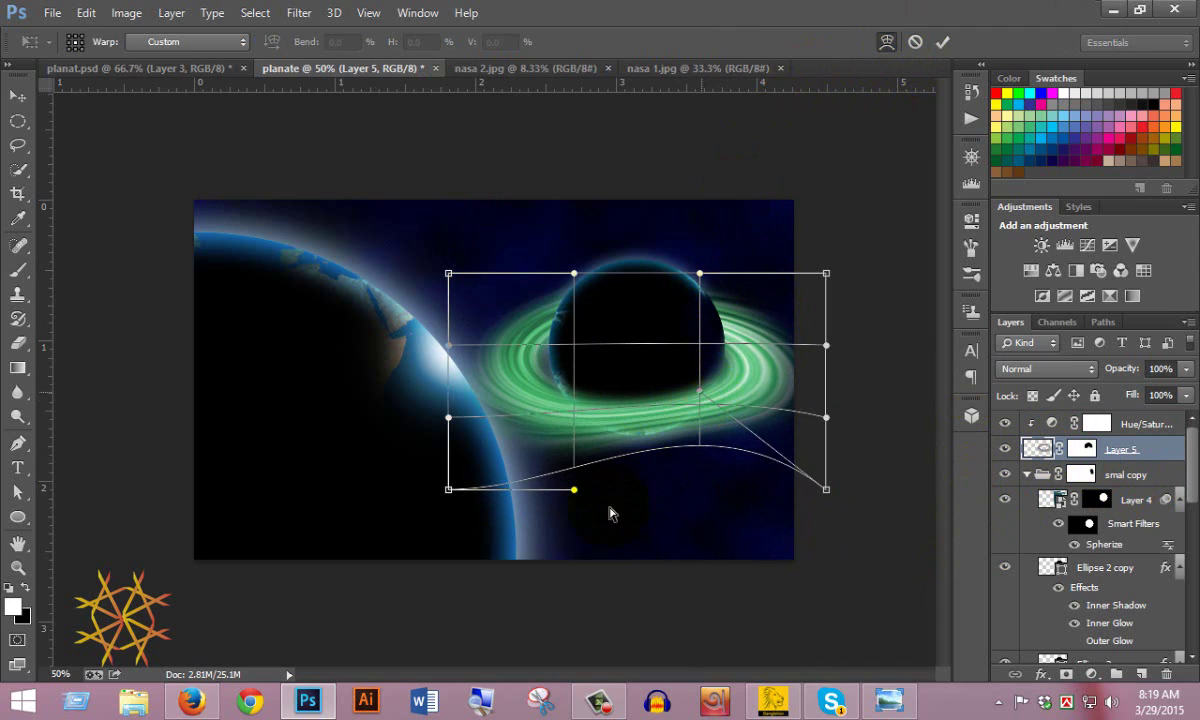
{"action": "left_click_drag", "start_coordinate": [448, 489], "coordinate": [437, 450]}
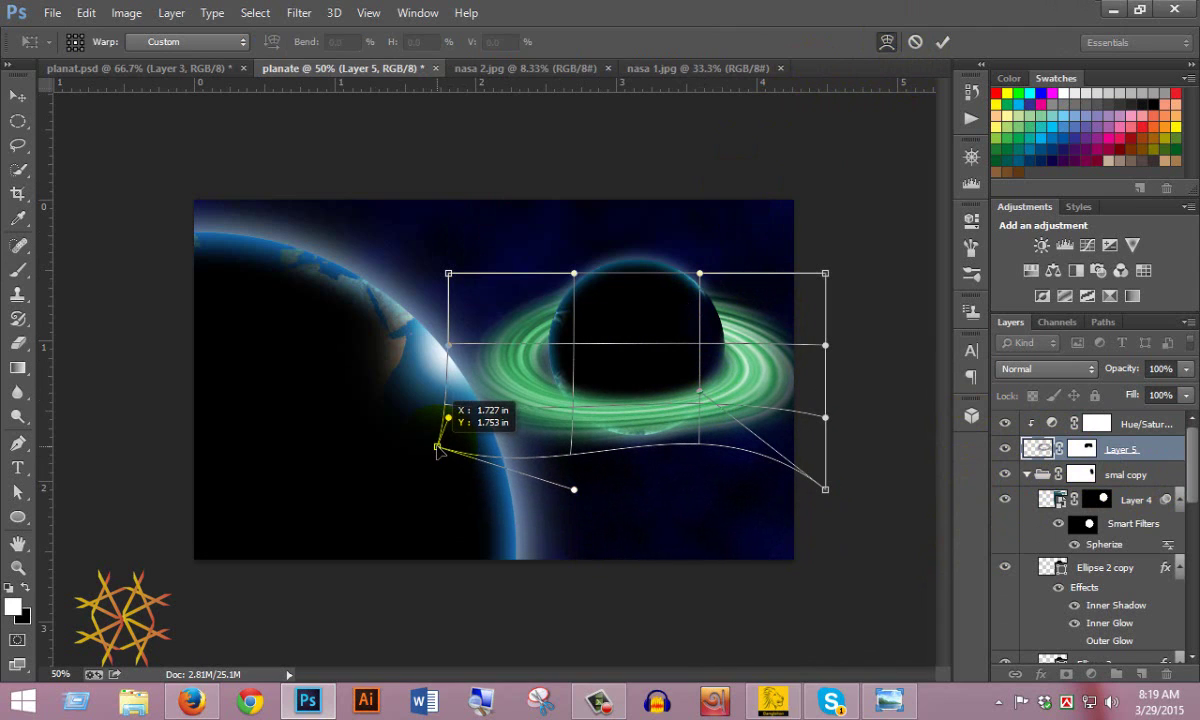
{"action": "left_click_drag", "start_coordinate": [826, 274], "coordinate": [798, 243]}
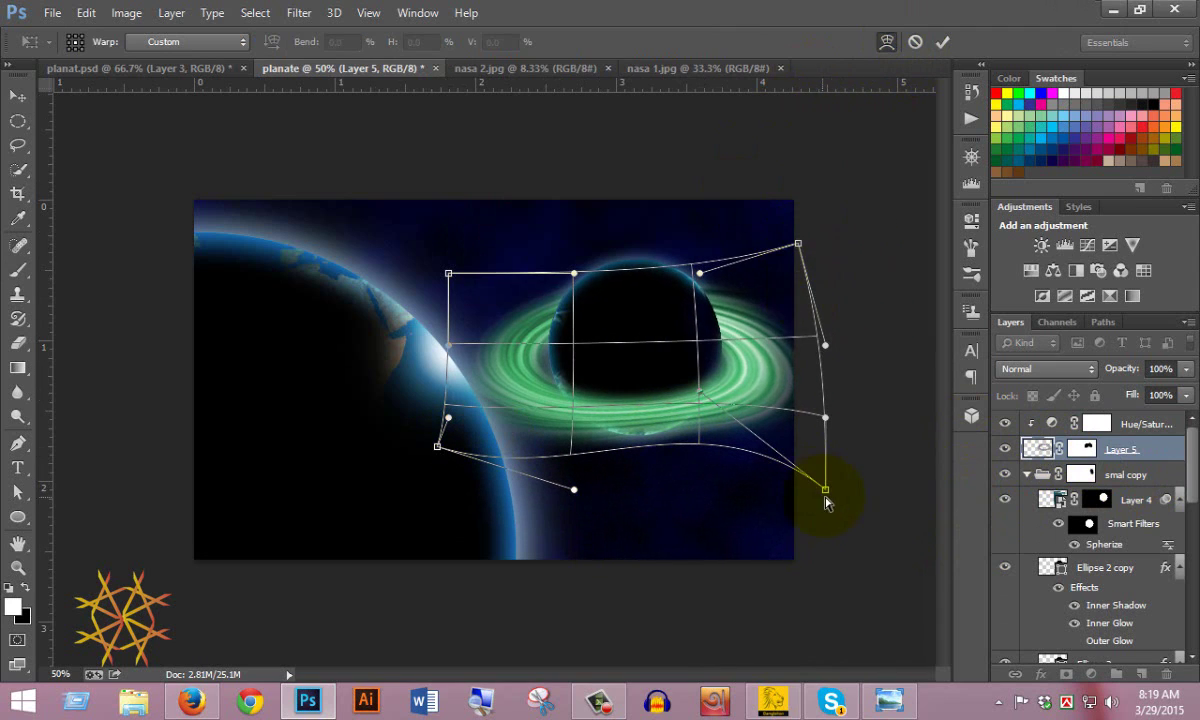
{"action": "left_click_drag", "start_coordinate": [826, 492], "coordinate": [823, 338]}
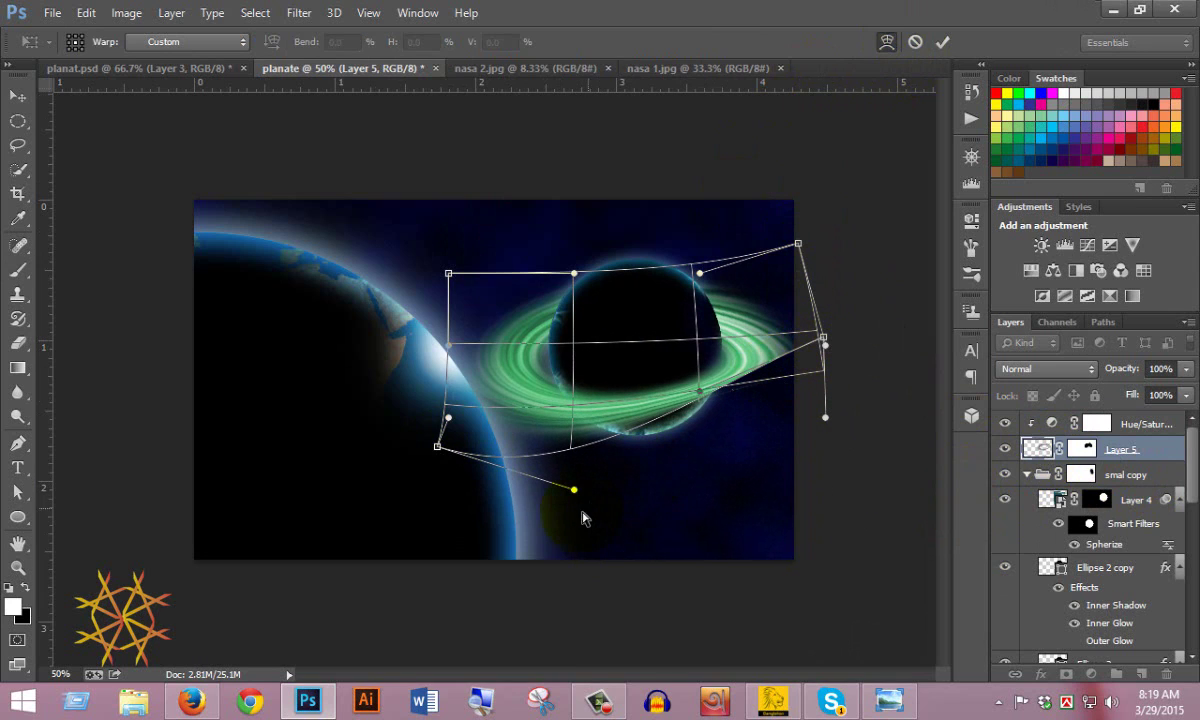
- Refine the ring's warp at the lower-left curve and both upper corners, then apply the transform
{"action": "left_click_drag", "start_coordinate": [578, 494], "coordinate": [537, 465]}
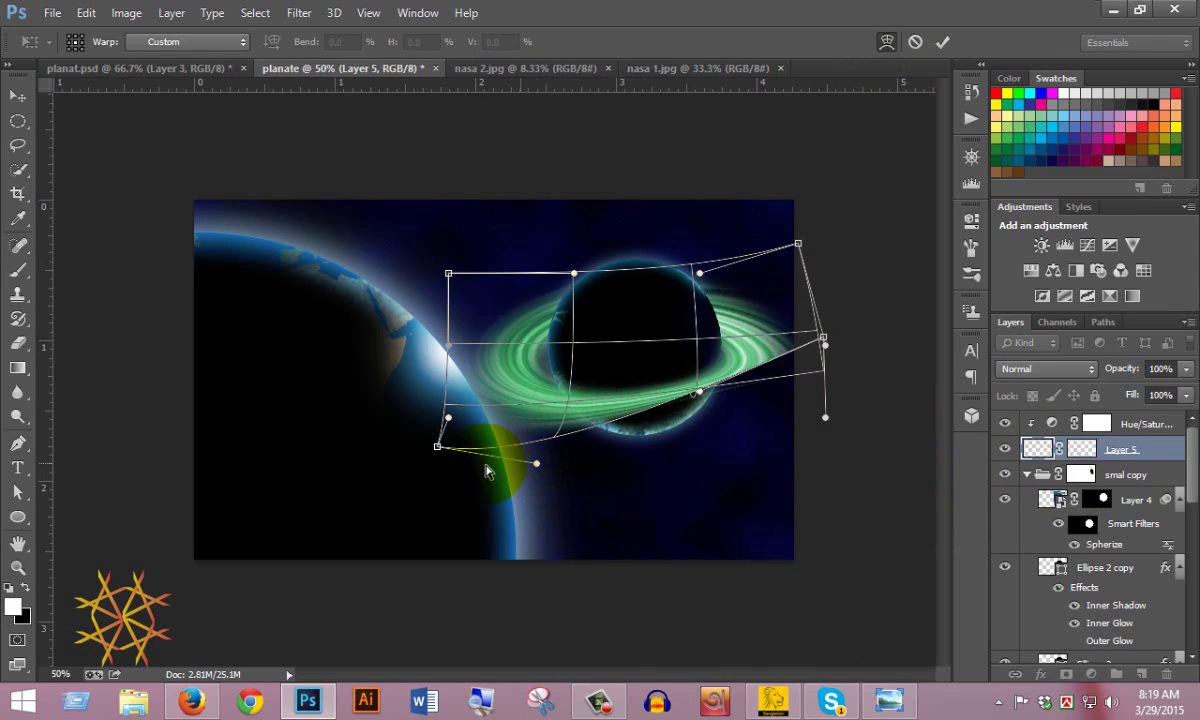
{"action": "left_click_drag", "start_coordinate": [439, 451], "coordinate": [430, 435]}
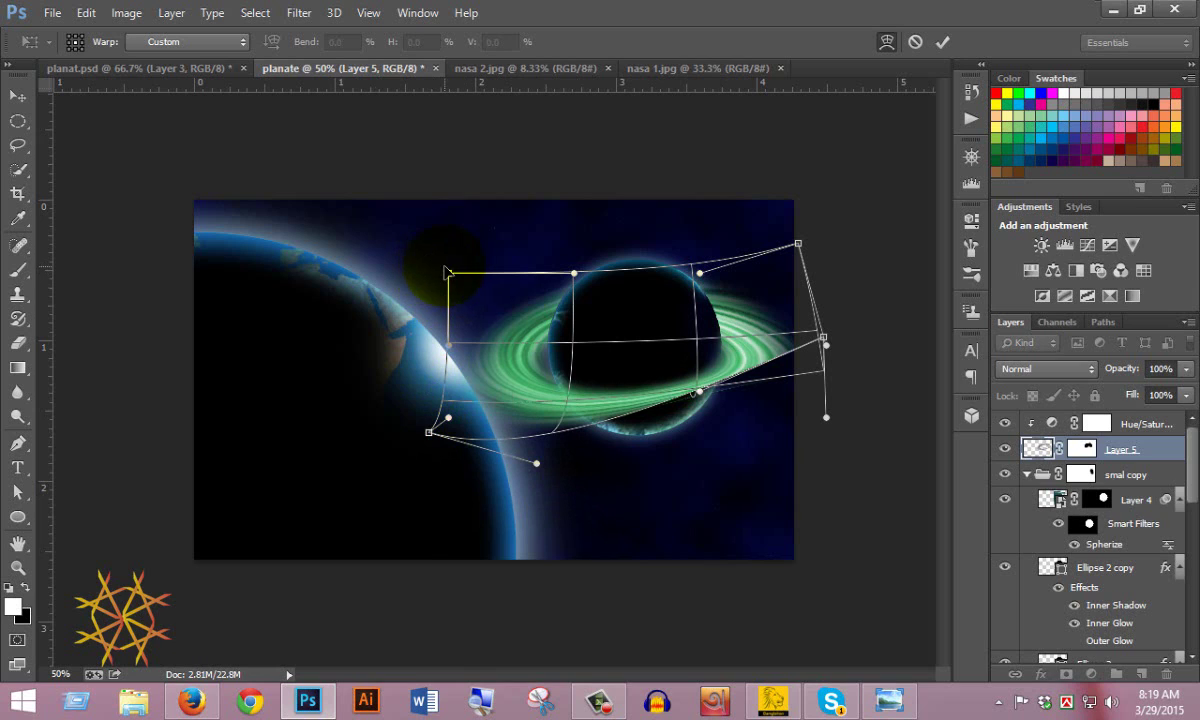
{"action": "mouse_move", "coordinate": [447, 272]}
{"action": "left_mouse_down"}
{"action": "mouse_move", "coordinate": [462, 276]}
{"action": "mouse_move", "coordinate": [468, 325]}
{"action": "mouse_move", "coordinate": [457, 289]}
{"action": "left_mouse_up"}
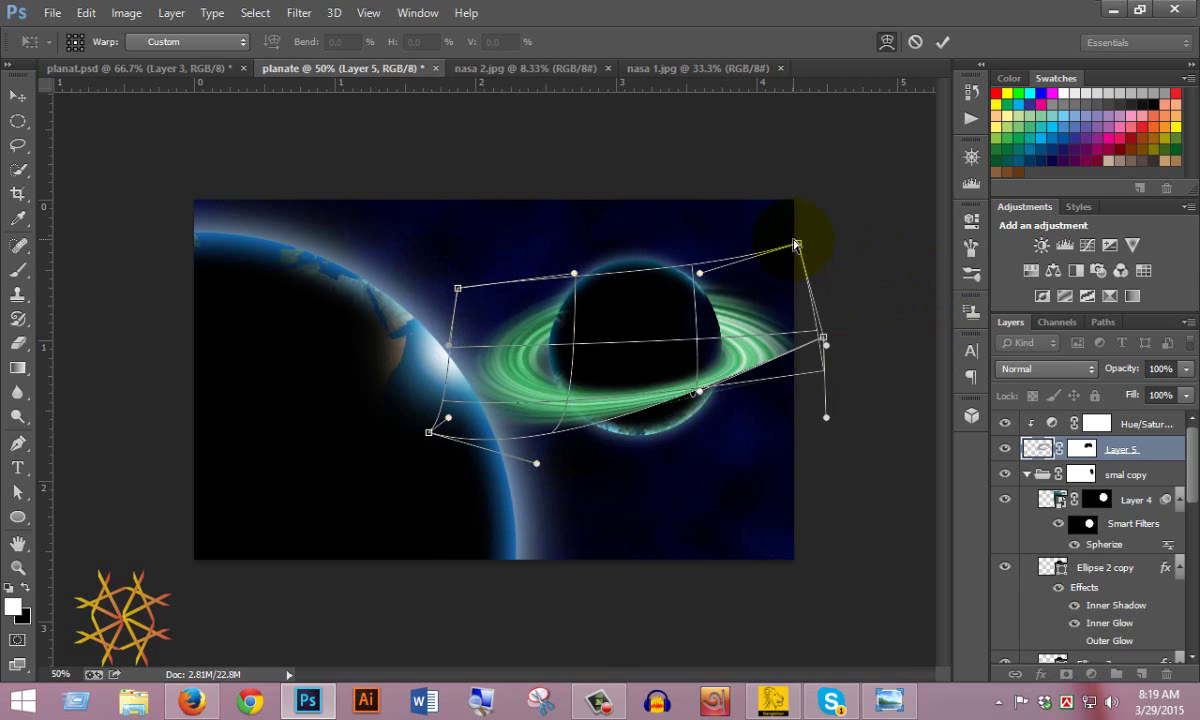
{"action": "left_click_drag", "start_coordinate": [797, 245], "coordinate": [795, 253]}
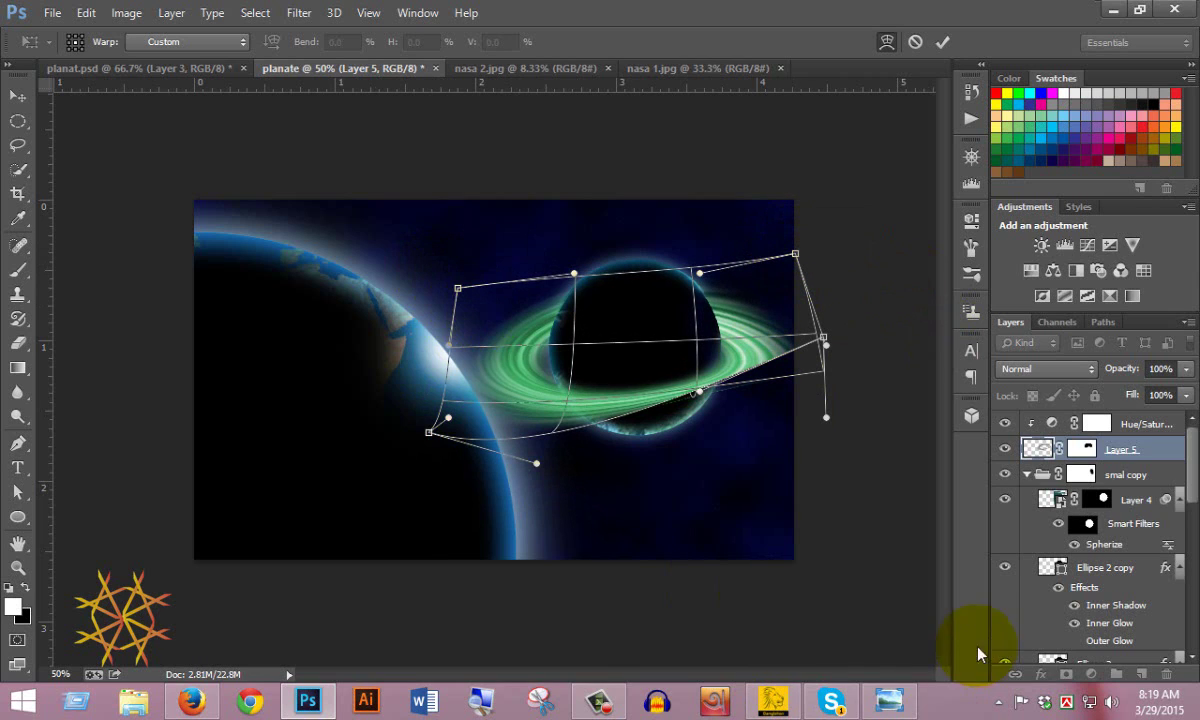
{"action": "left_click", "coordinate": [598, 705]}
{"action": "left_click", "coordinate": [1020, 340]}
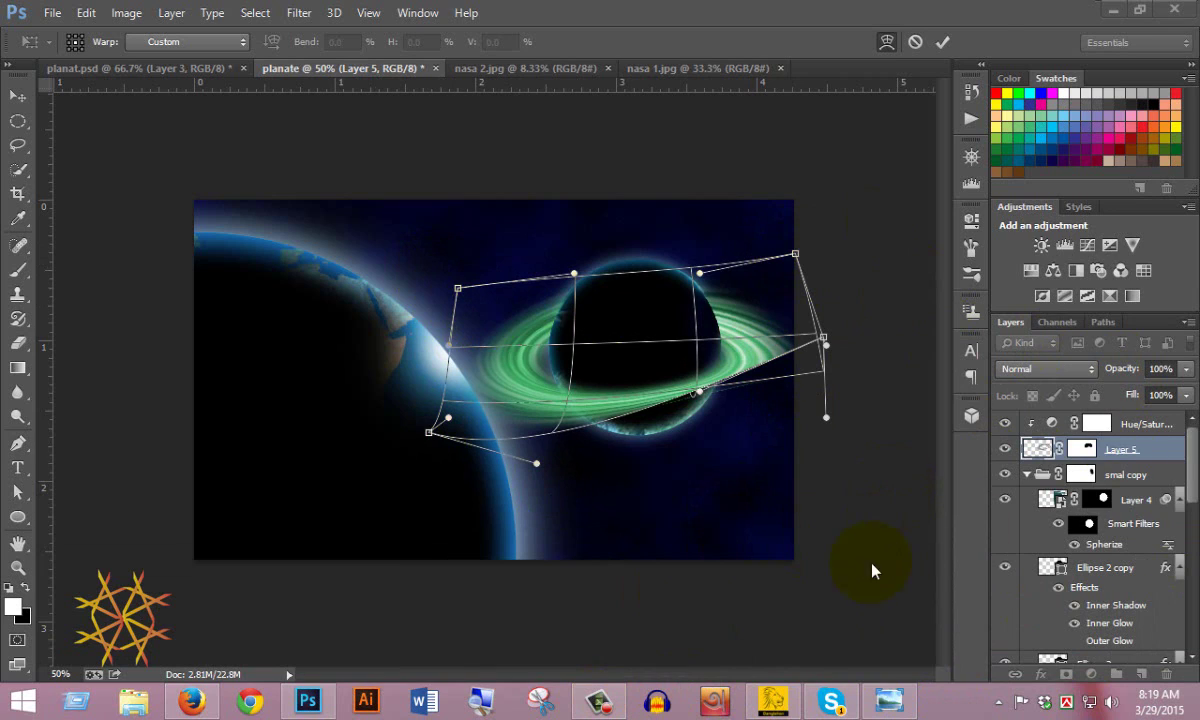
{"action": "left_click", "coordinate": [942, 42]}
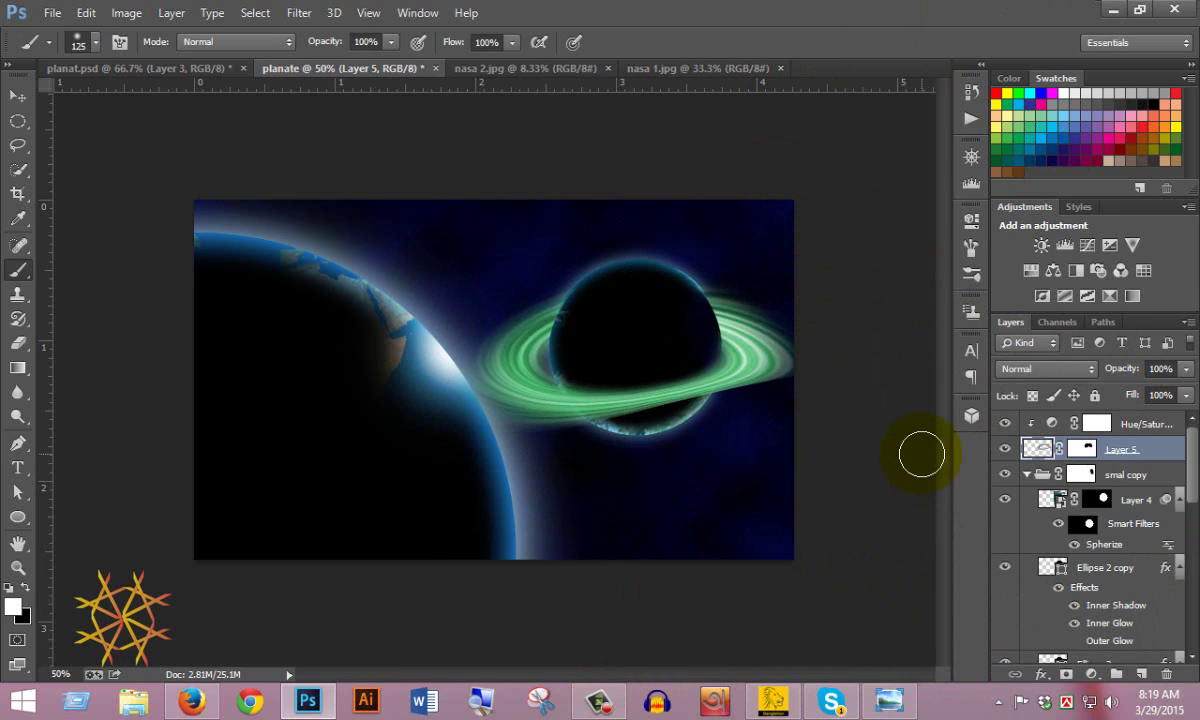
{"action": "left_click", "coordinate": [711, 524]}
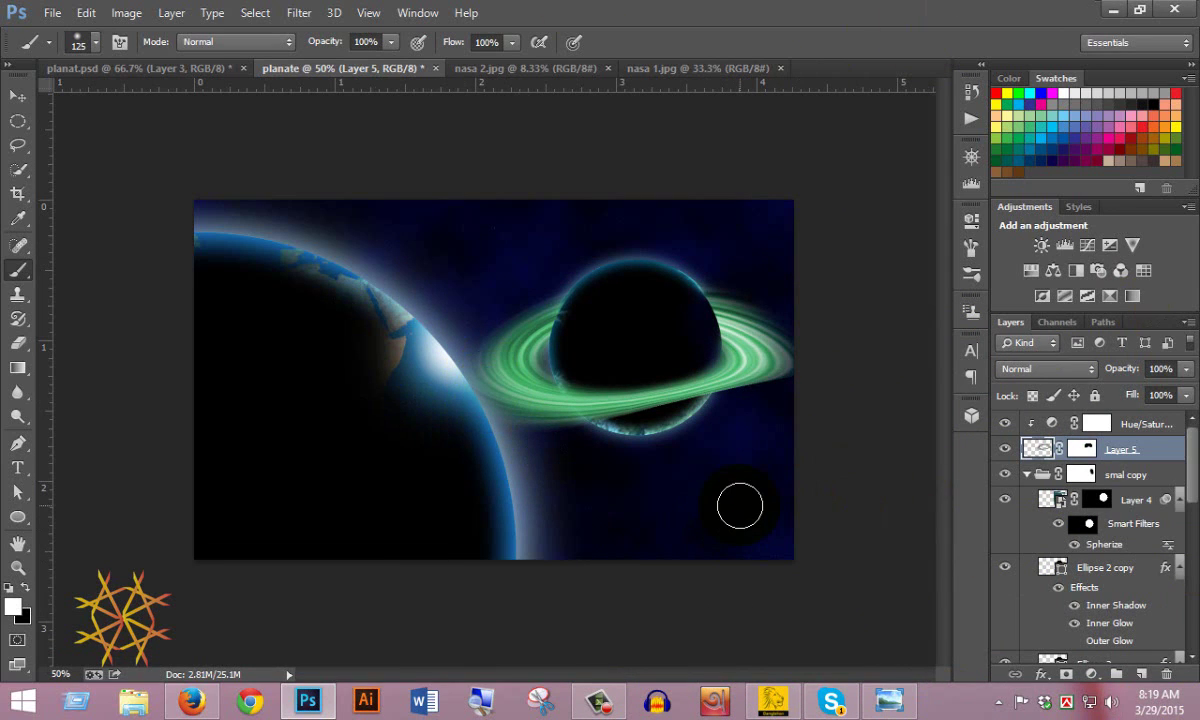